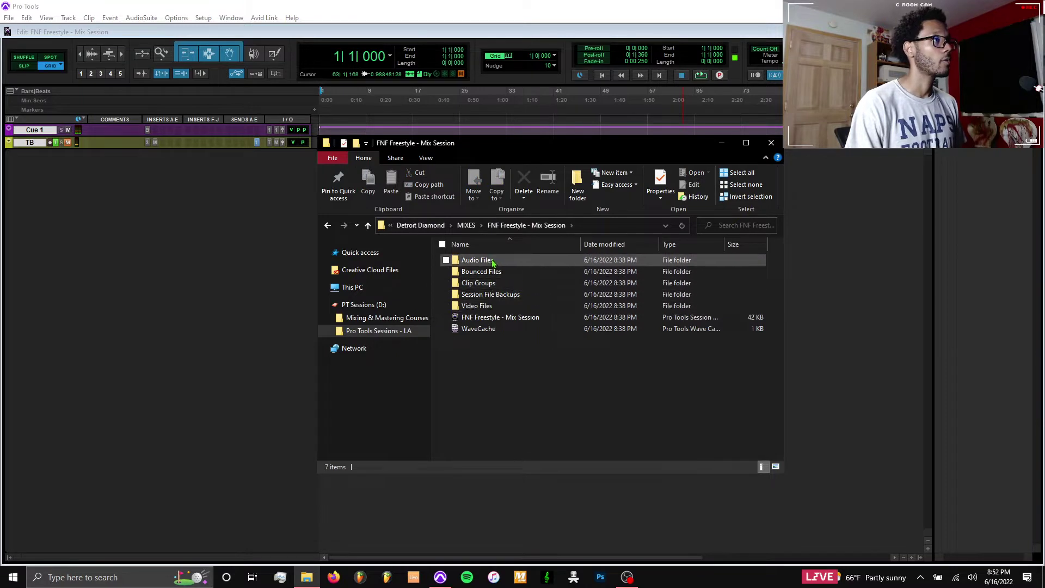
Open a second File Explorer window at the Swole Plates folder within #TEMPLATES in Pro Tools Sessions - LA
left_click(305, 582)
right_click(306, 577)
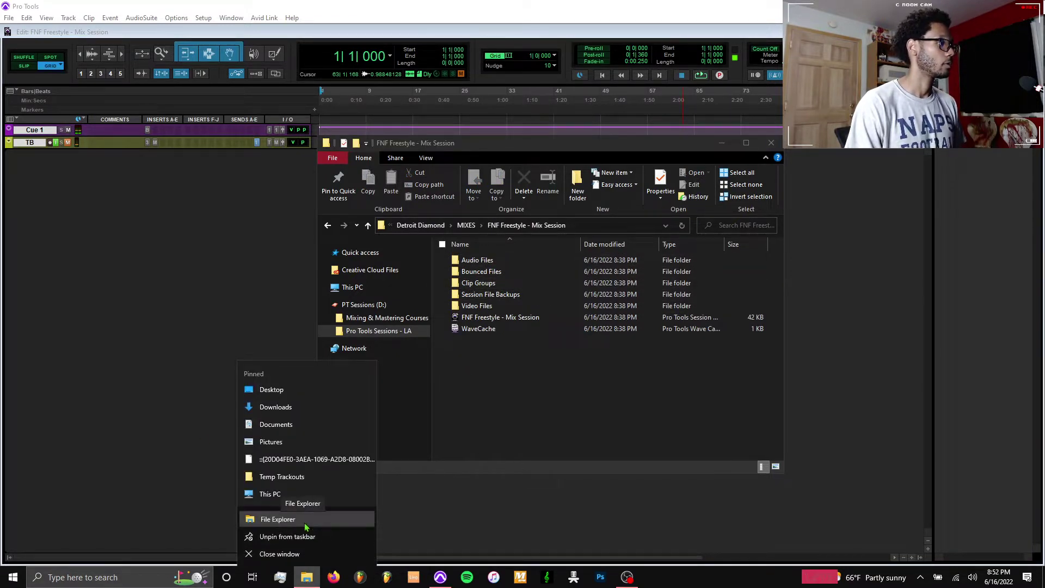
left_click(305, 521)
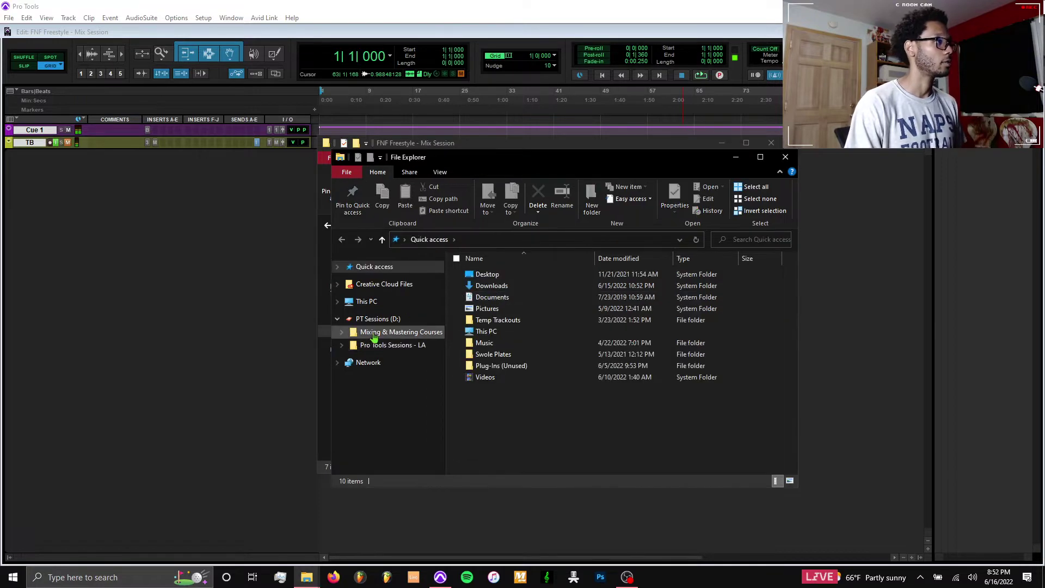
left_click(384, 345)
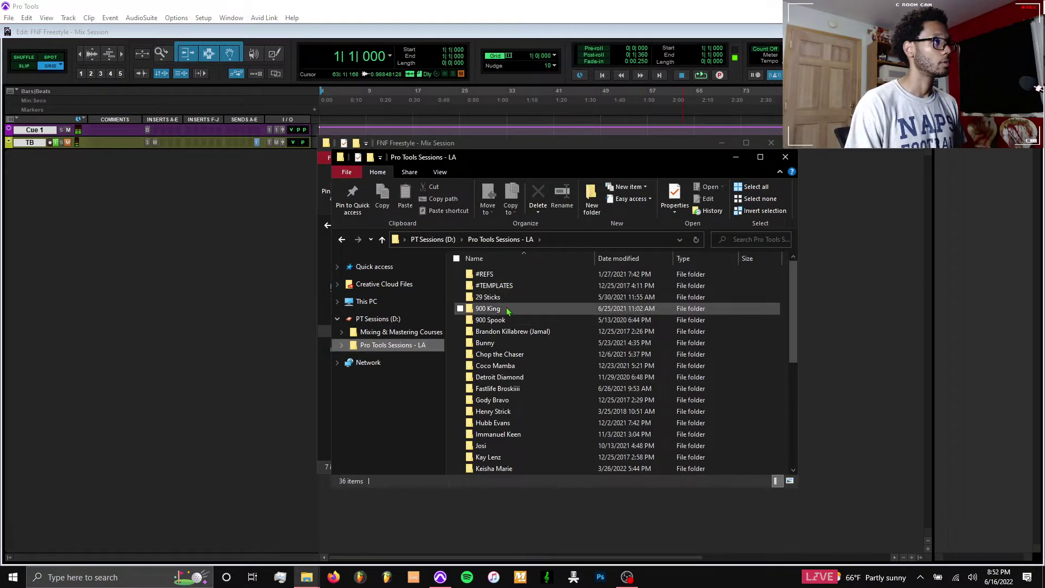
double_click(506, 287)
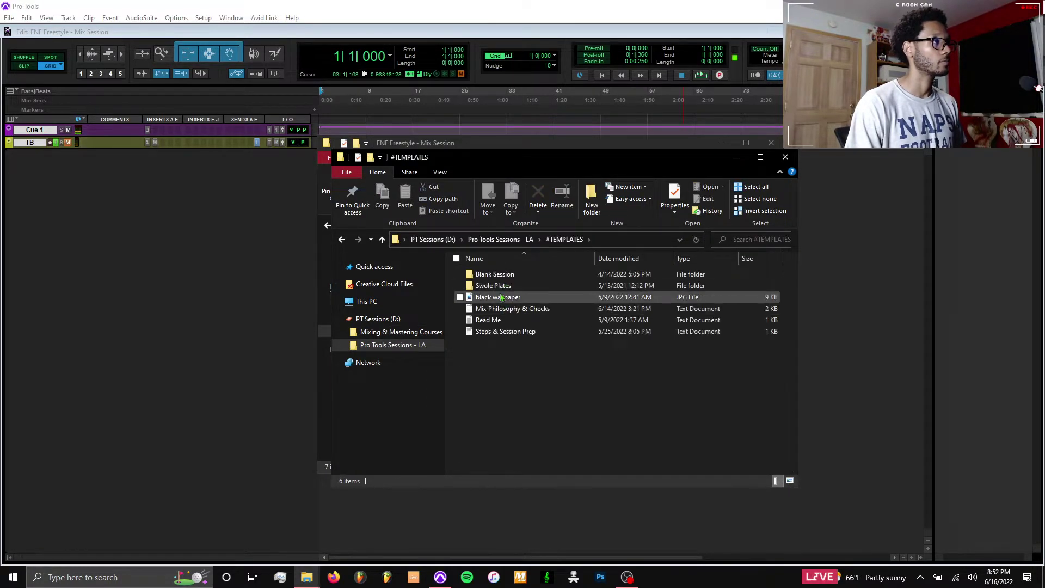
left_click(498, 289)
double_click(498, 289)
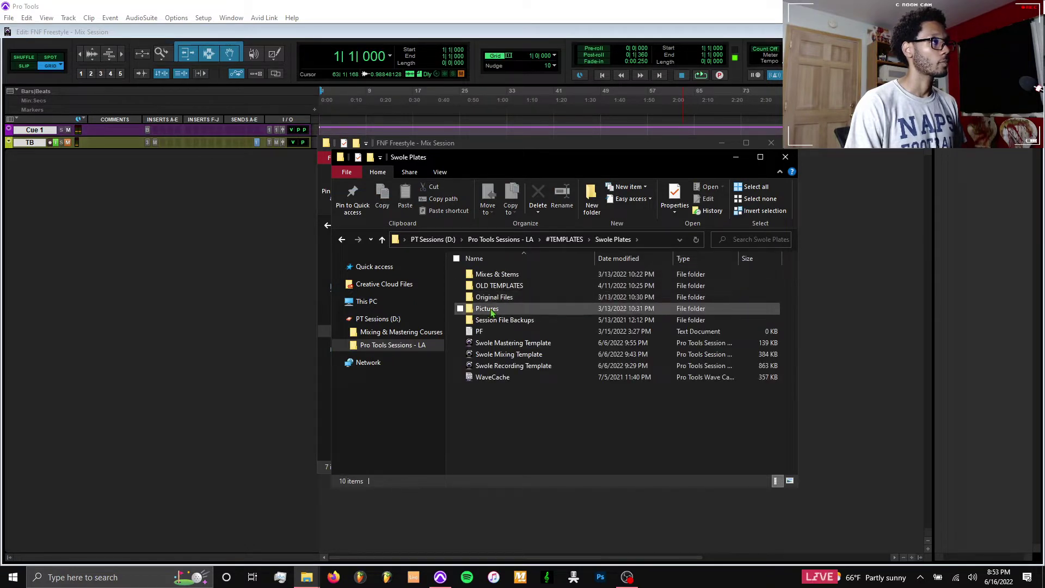
Copy the Mixes & Stems and Original Files template folders into the FNF Freestyle - Mix Session folder
left_click(460, 297)
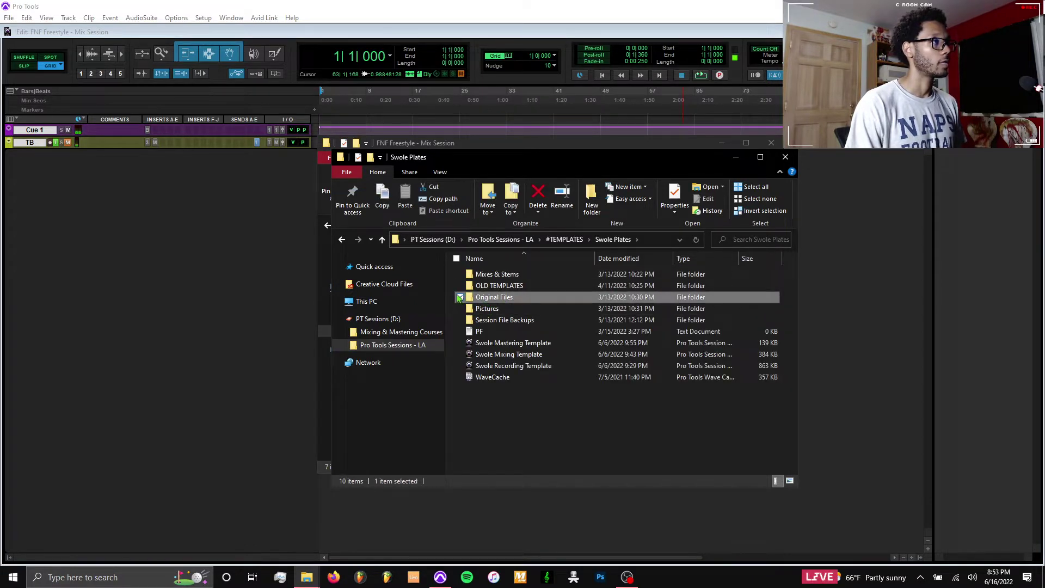
left_click(460, 276)
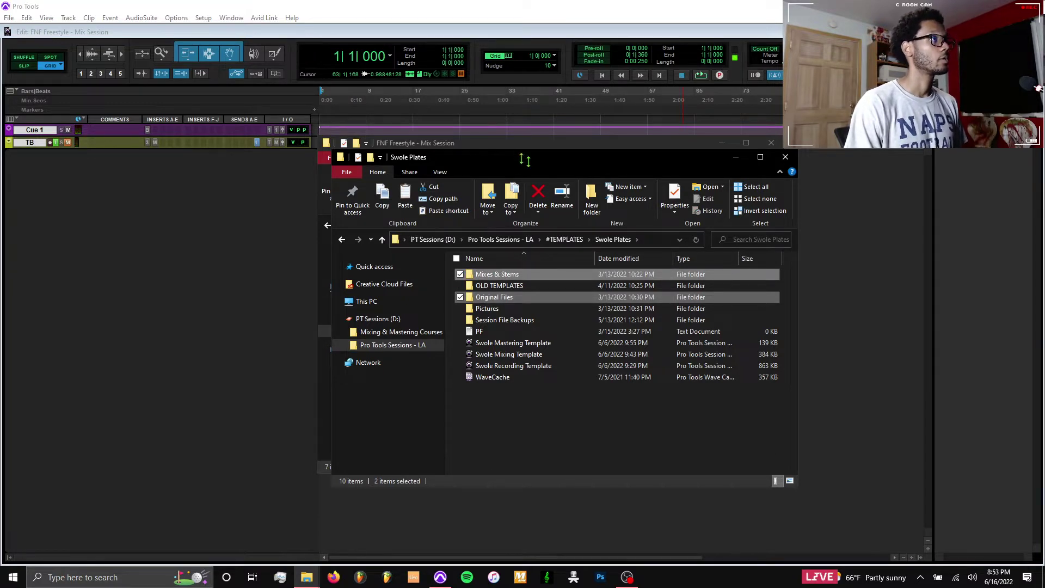
left_click_drag(525, 159, 889, 181)
left_click(576, 372)
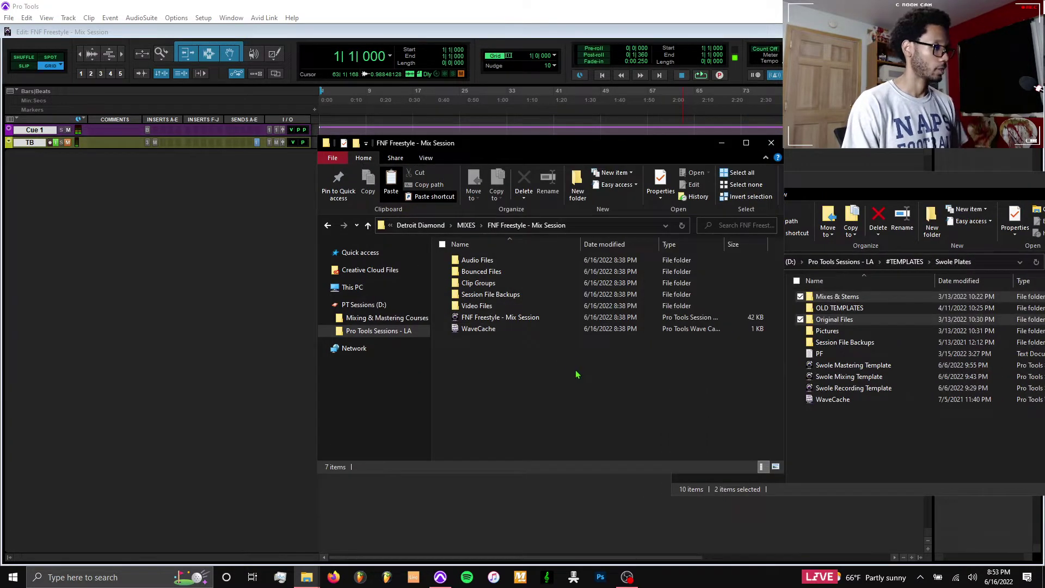
key("ctrl+v")
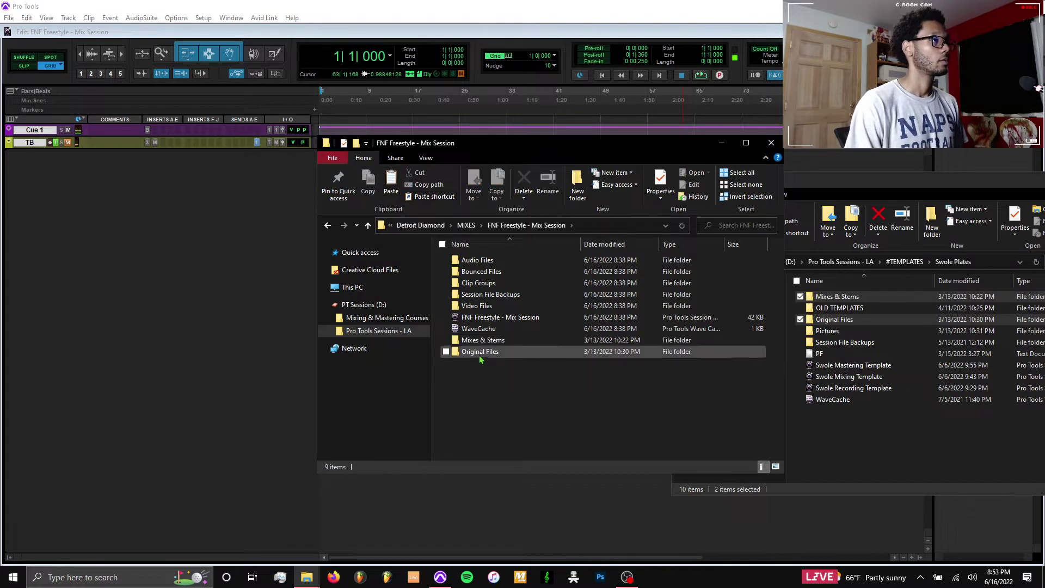
Copy the unzipped Copy of DIAMOND - FNF folder from Downloads into the mix session's Original Files > OG PT Session folder
double_click(482, 352)
double_click(469, 268)
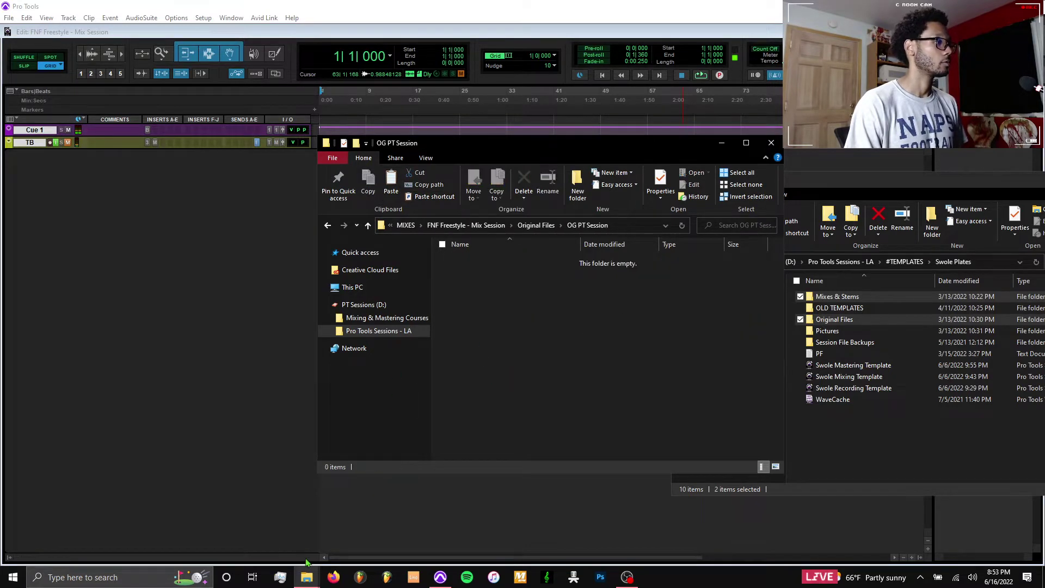
left_click(820, 427)
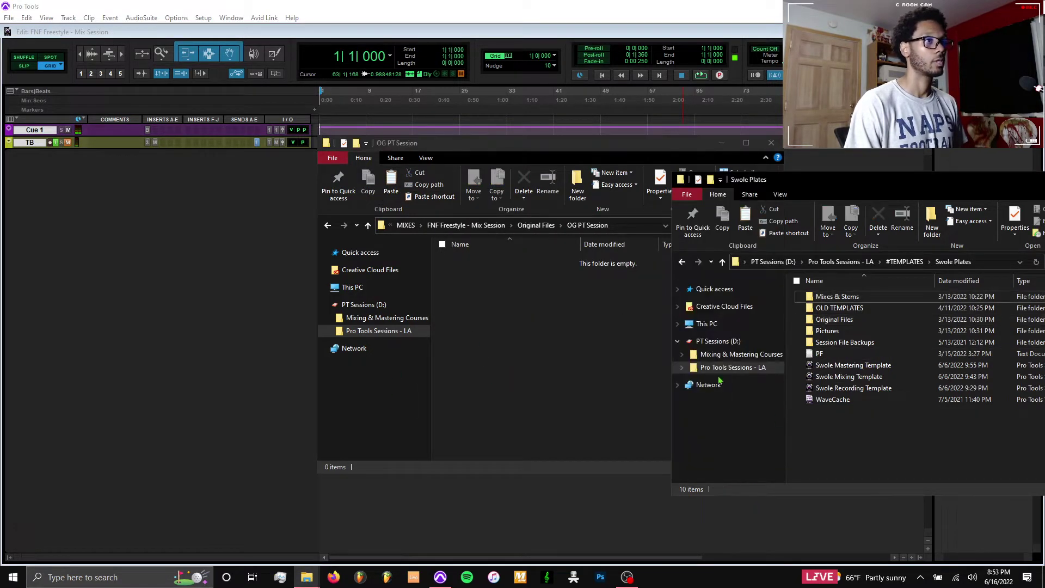
left_click(715, 329)
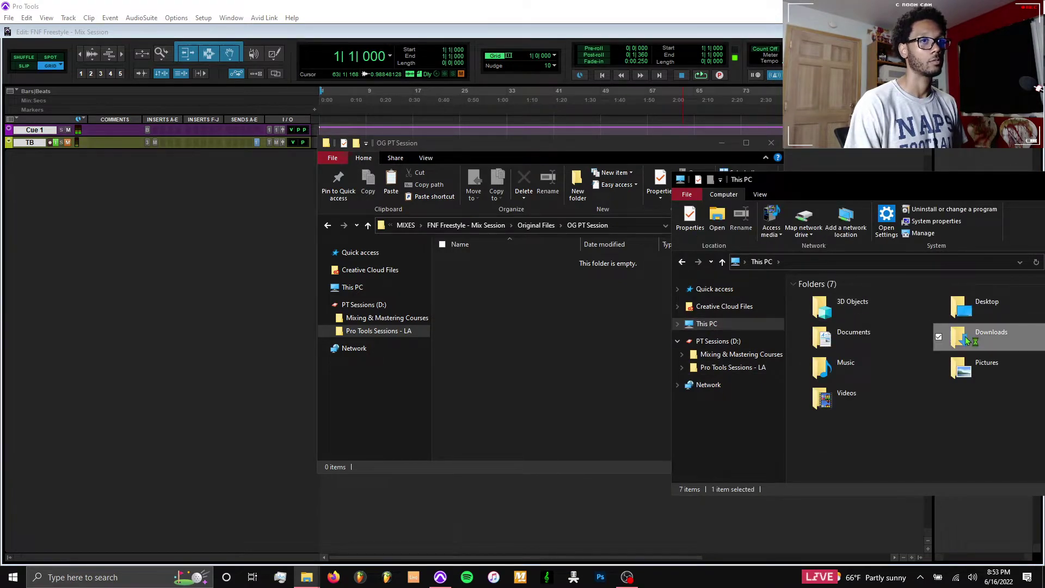
left_click_drag(897, 182, 821, 176)
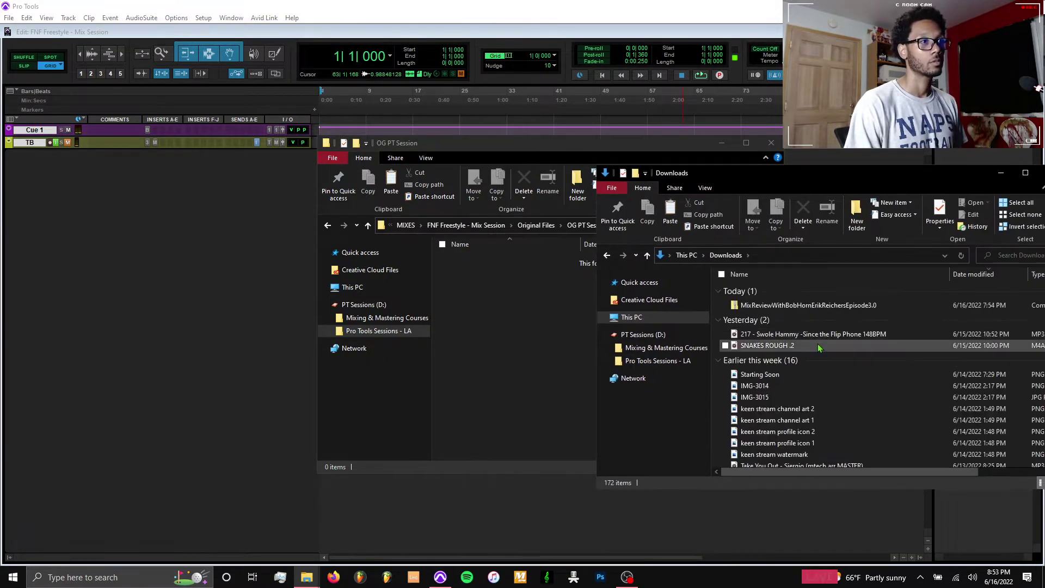
scroll(818, 345, "down", 3)
scroll(818, 345, "down", 3)
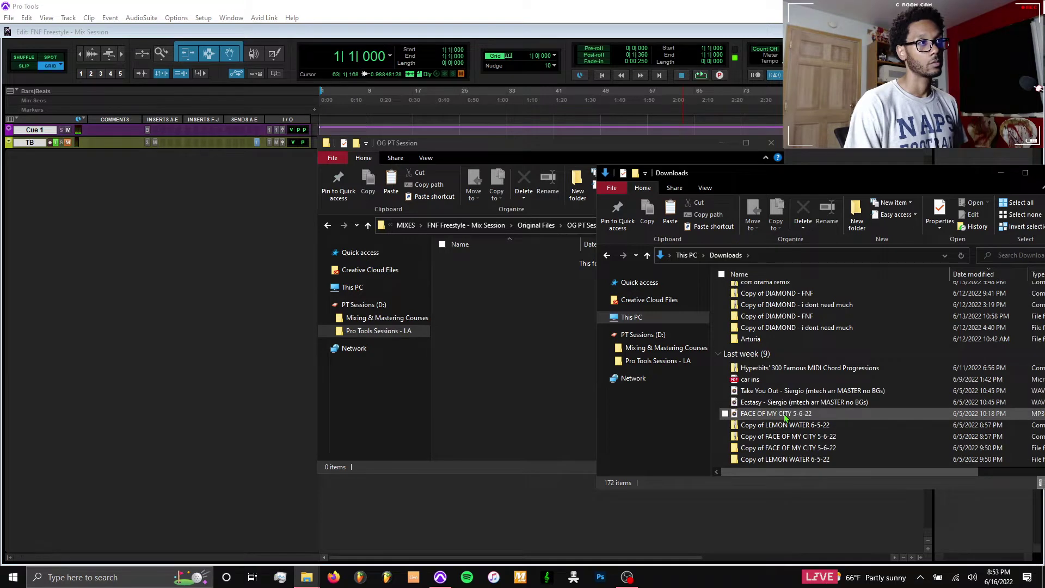
left_click(772, 321)
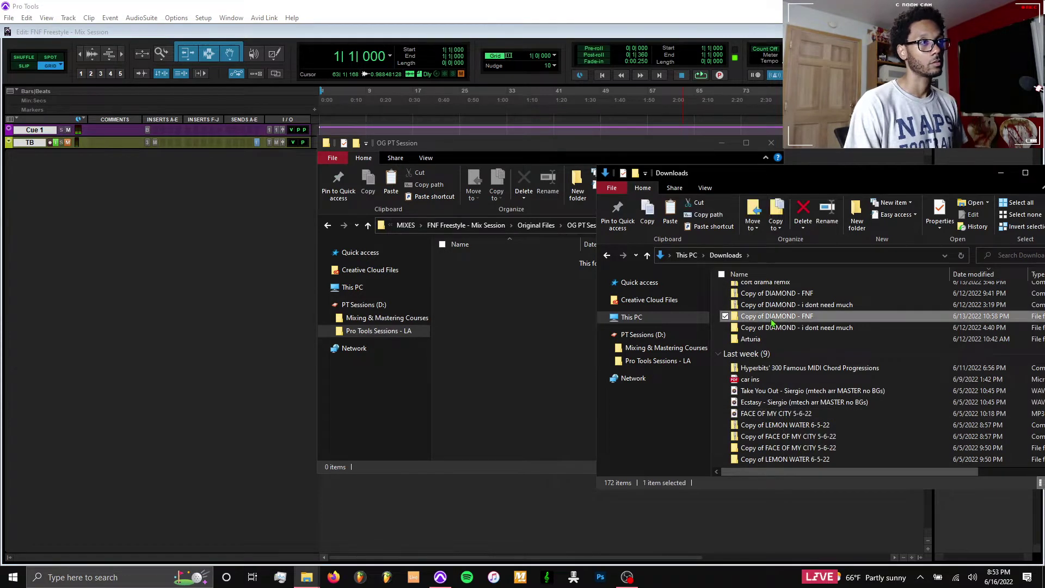
left_click(492, 348)
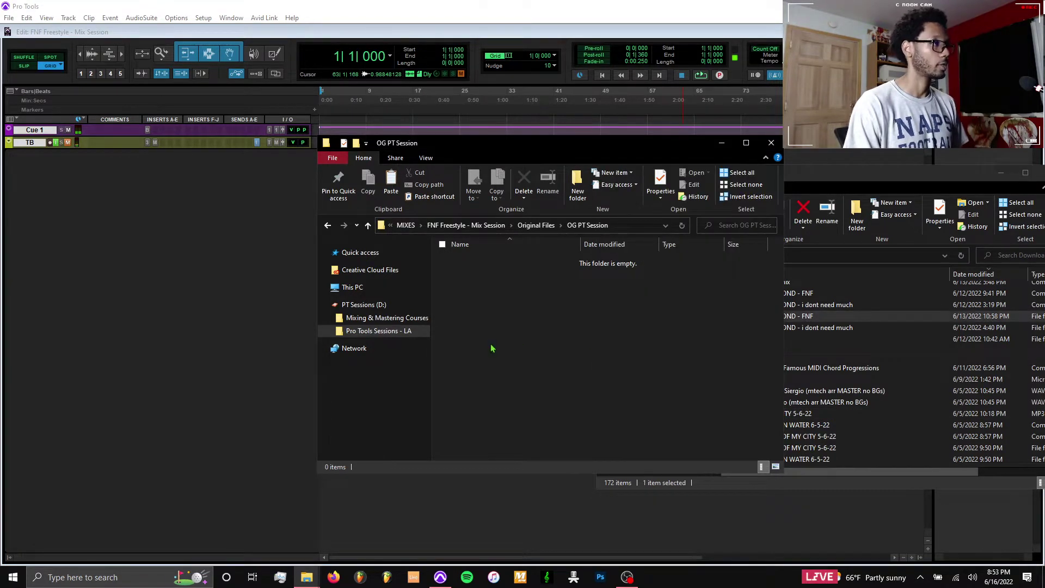
key("ctrl+v")
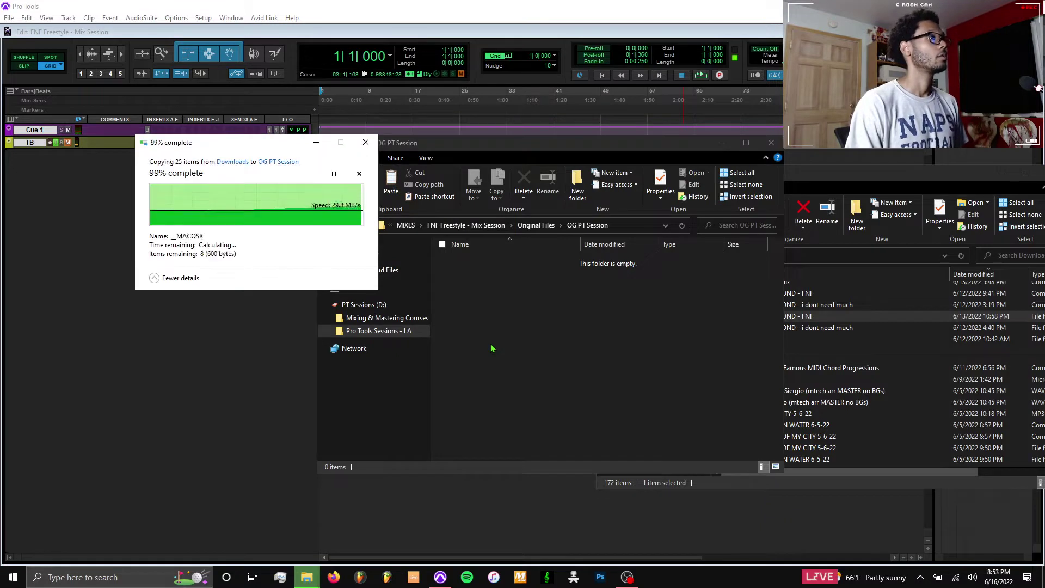
Switch to Pro Tools, start an Import Session Data operation, and browse to the FNF Freestyle - Mix Session folder under MIXES
left_click(266, 368)
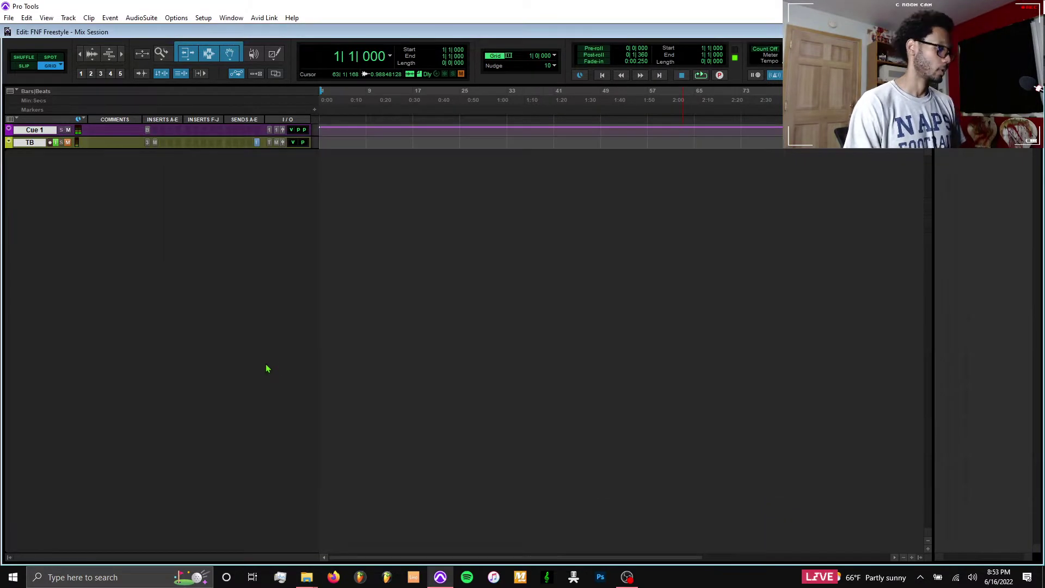
key("ctrl+shift+i")
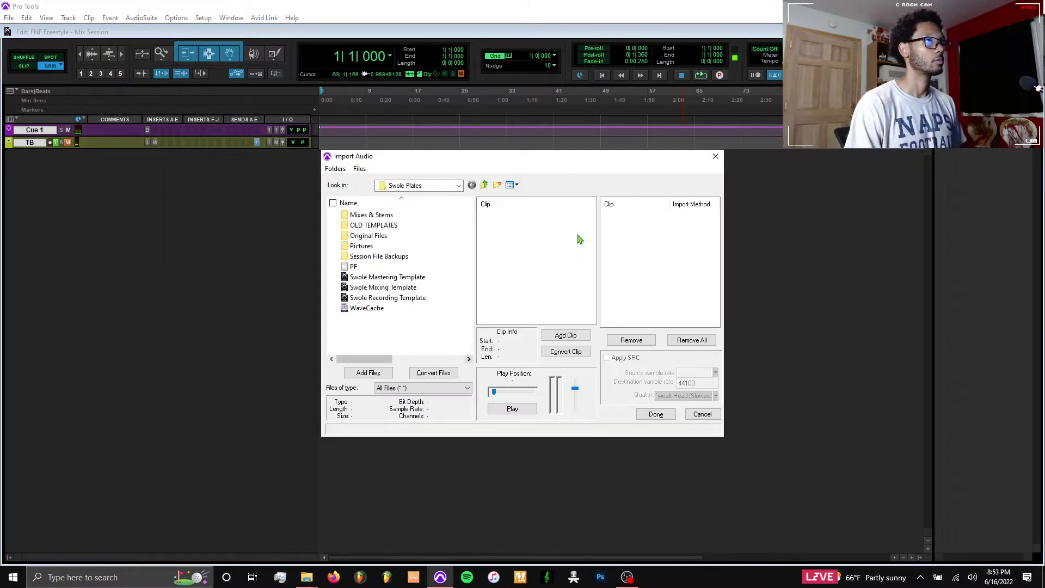
left_click(716, 157)
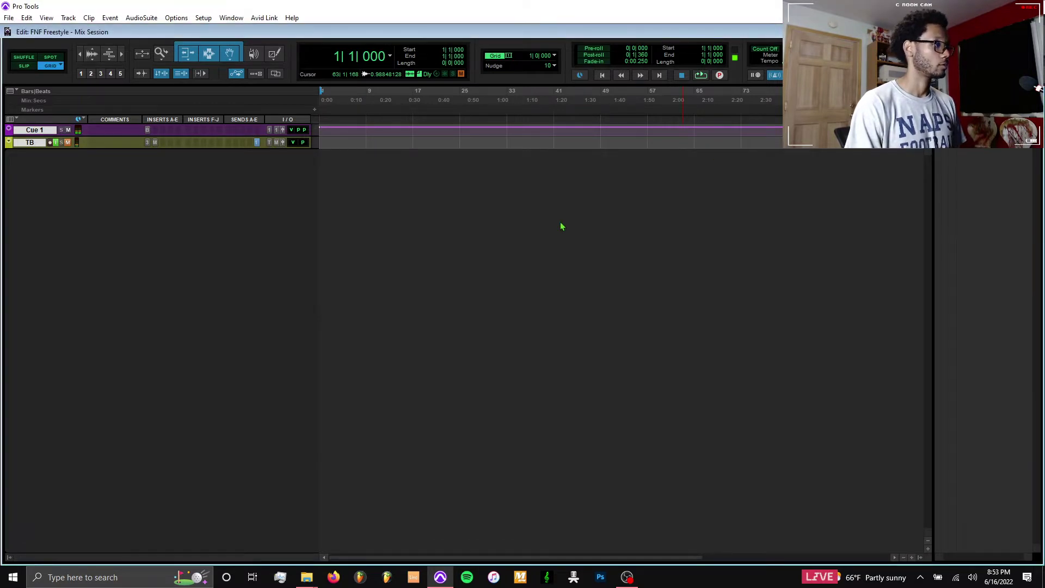
key("alt+shift+i")
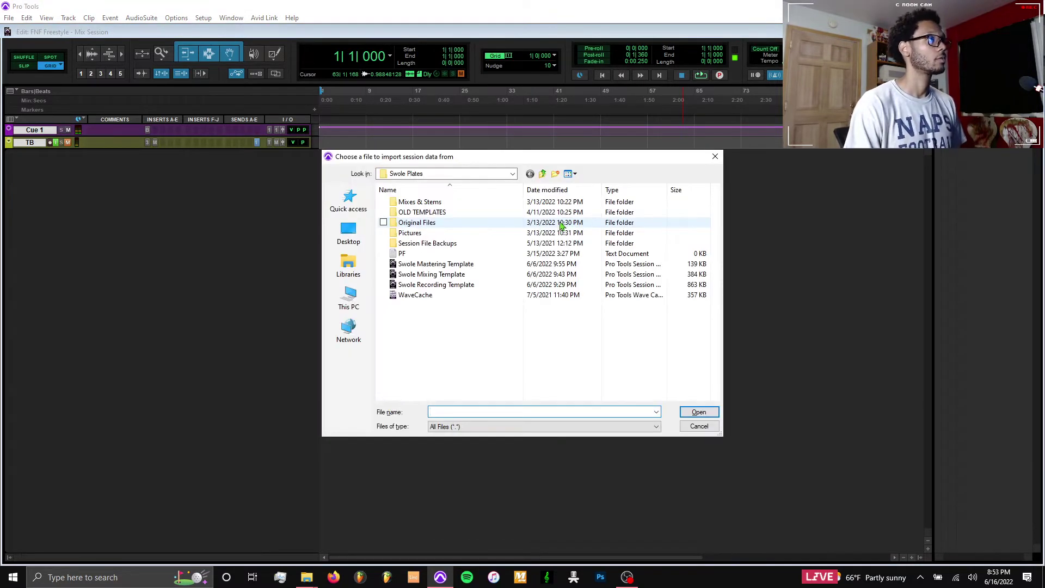
left_click(543, 173)
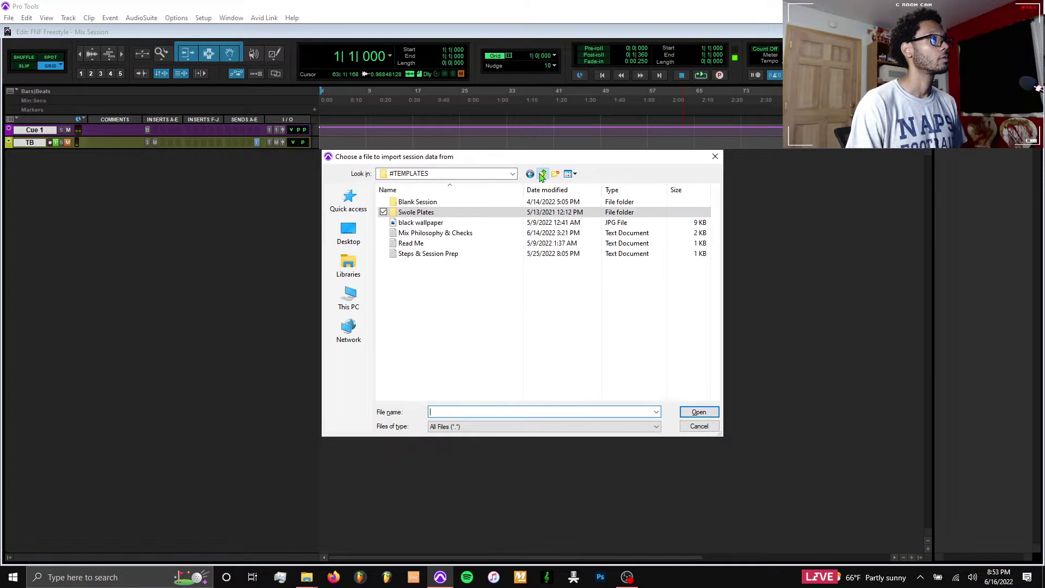
left_click(542, 174)
double_click(429, 296)
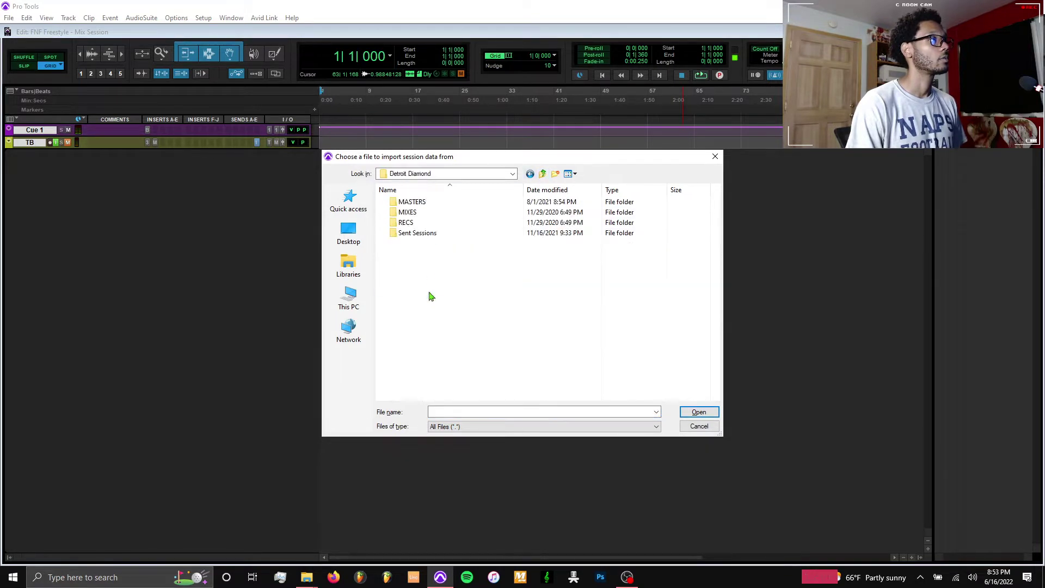
double_click(430, 213)
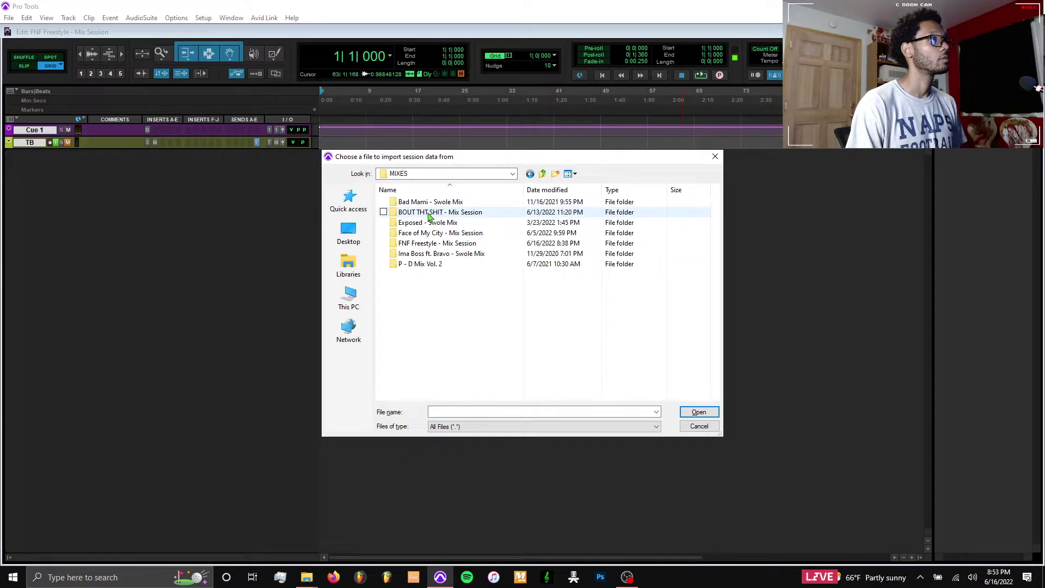
double_click(428, 245)
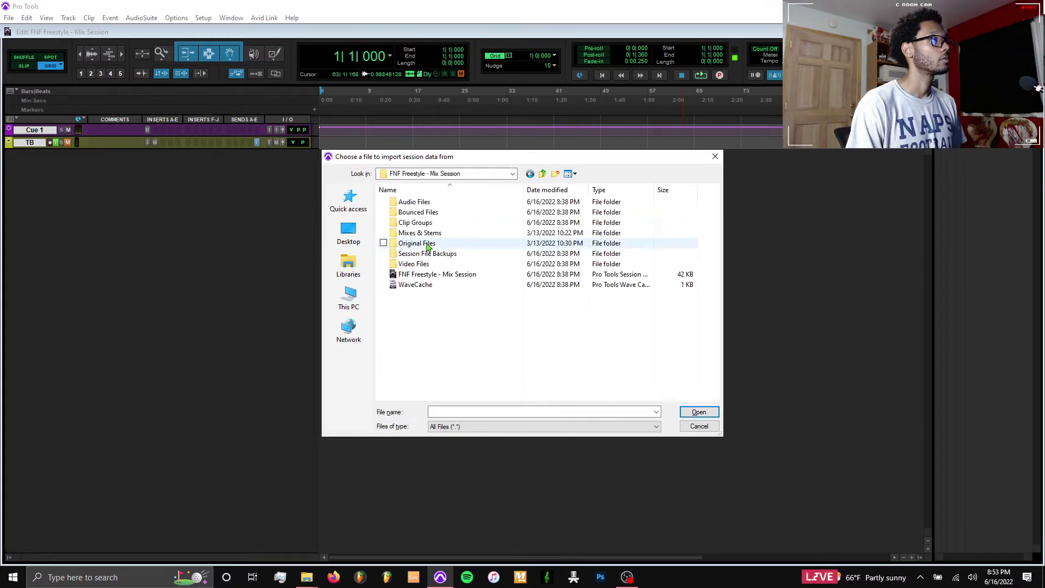
Choose the Copy of DIAMOND - FNF session inside Original Files > OG PT Session as the source for the session data import
double_click(427, 244)
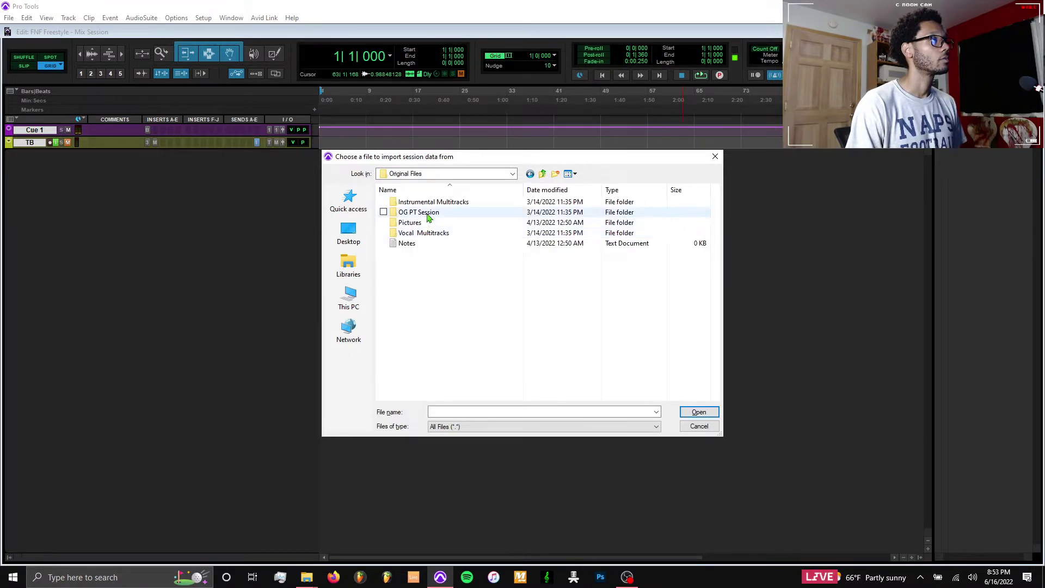
double_click(428, 215)
double_click(428, 203)
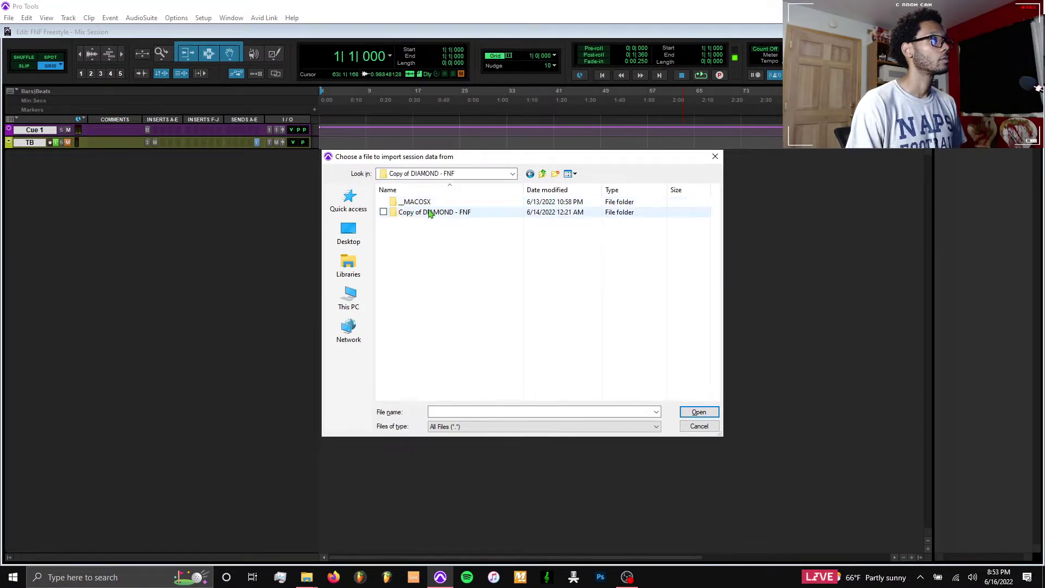
double_click(429, 213)
double_click(428, 235)
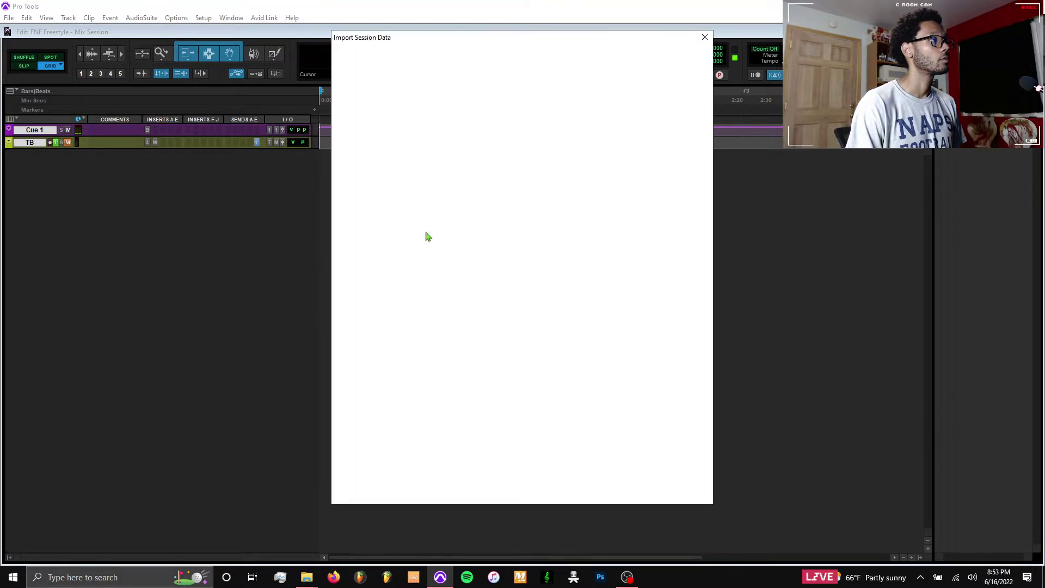
Import every source track, from the Smif-N-Wessun instrumental through Master 1, as new tracks
left_click(425, 308)
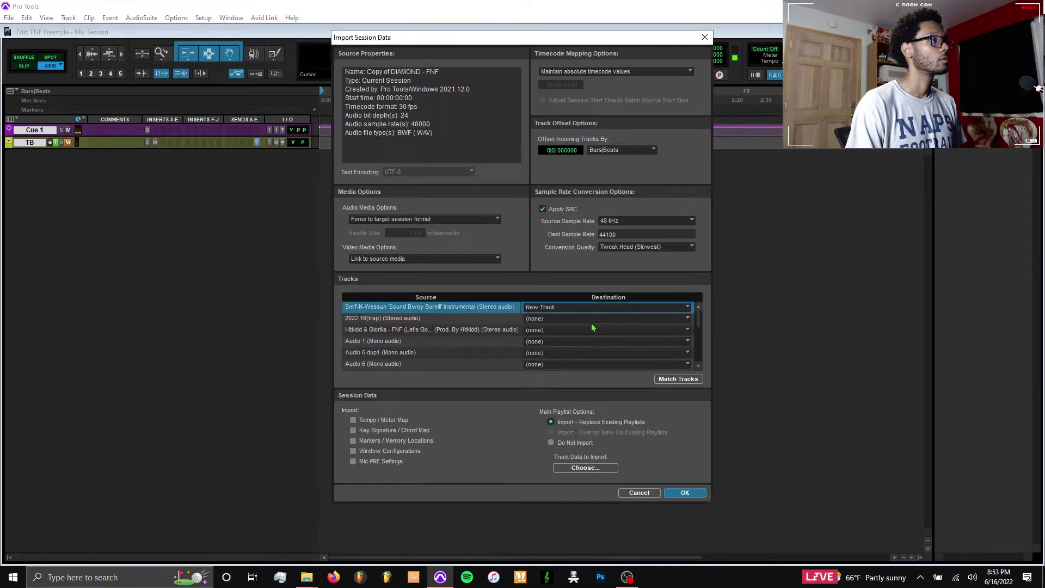
left_click_drag(699, 324, 692, 396)
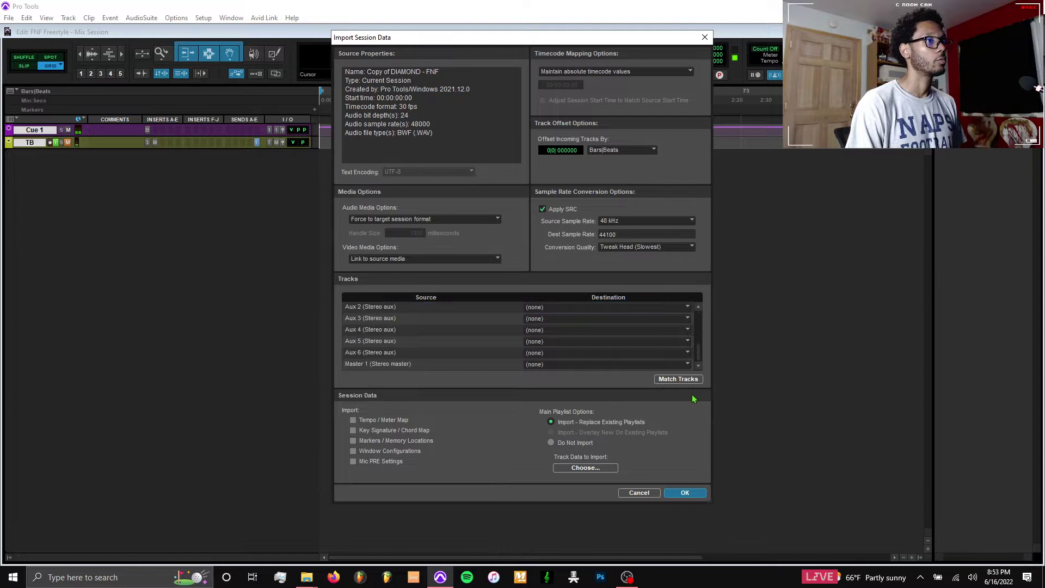
left_click(439, 366, "shift")
key("Return")
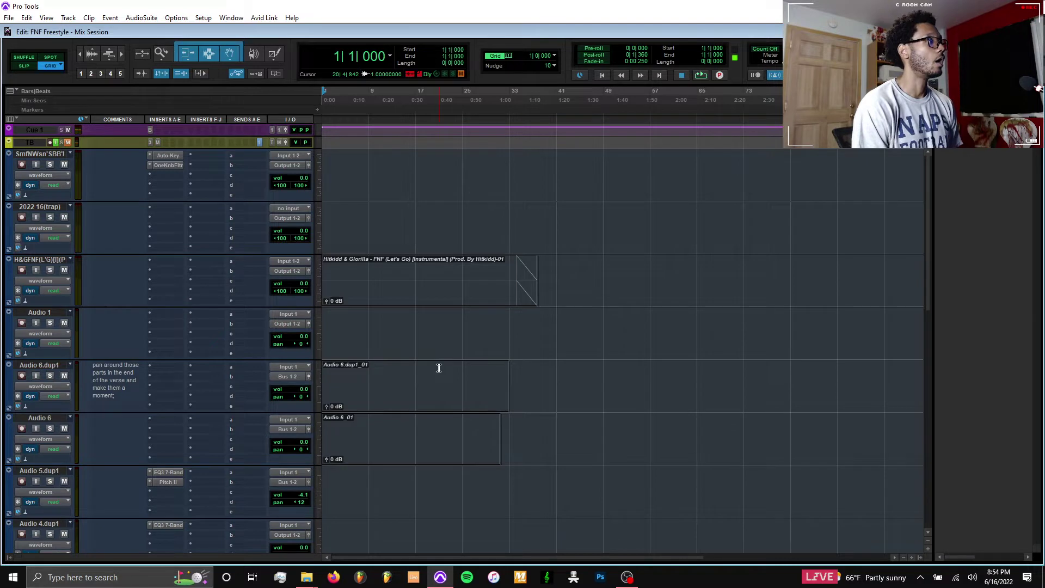
Play the beginning of the imported session briefly and review its audio, aux and master tracks down to Master 1
key("ctrl+a")
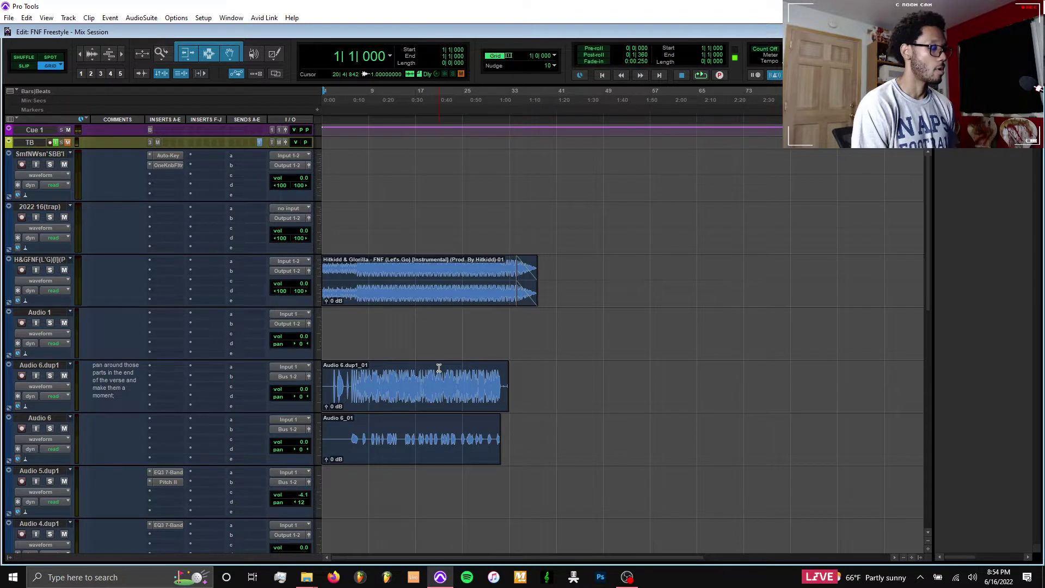
key("space")
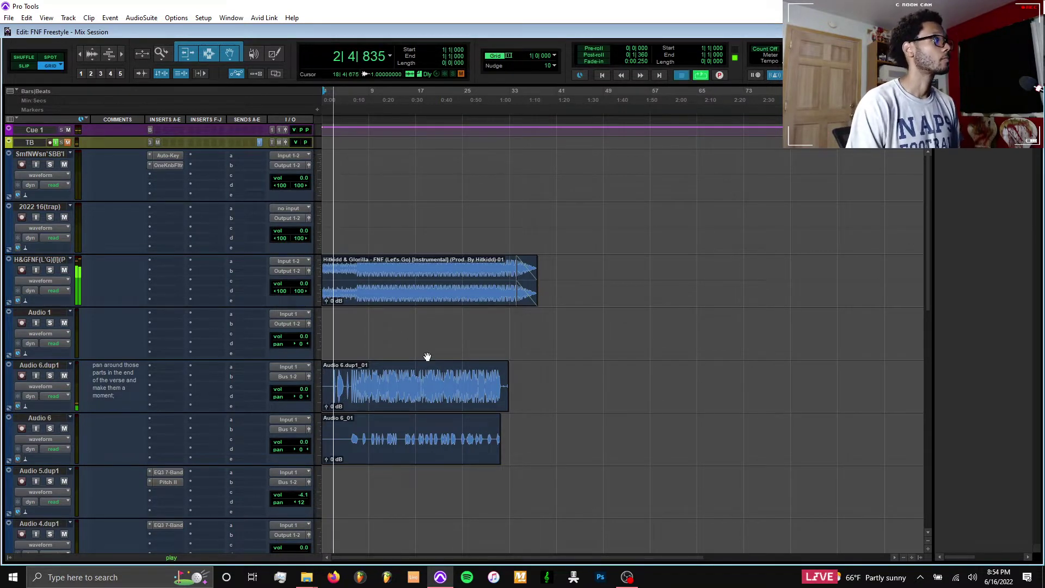
key("space")
scroll(366, 332, "down", 1)
scroll(365, 332, "down", 10)
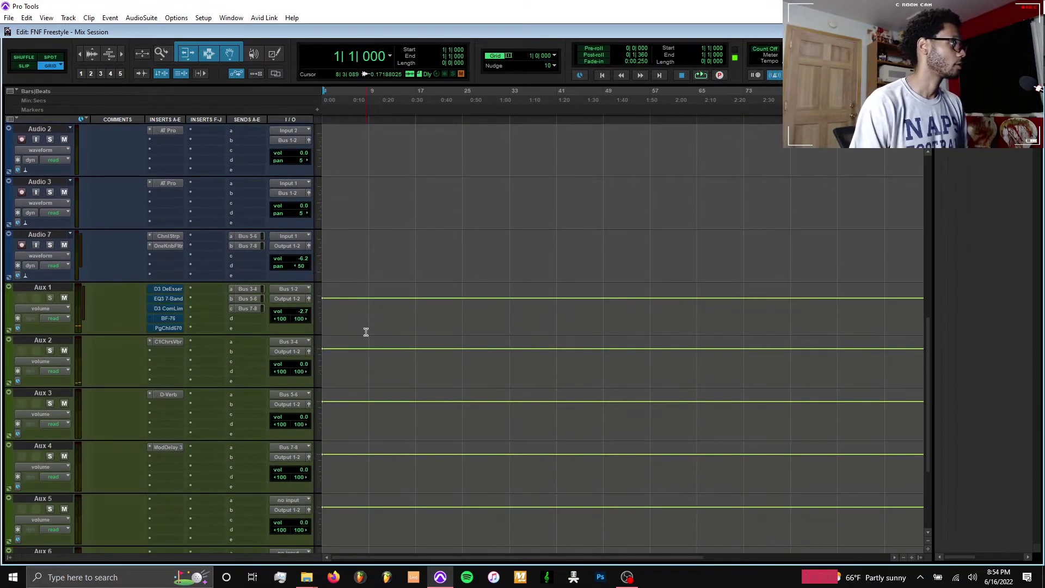
scroll(366, 332, "down", 1)
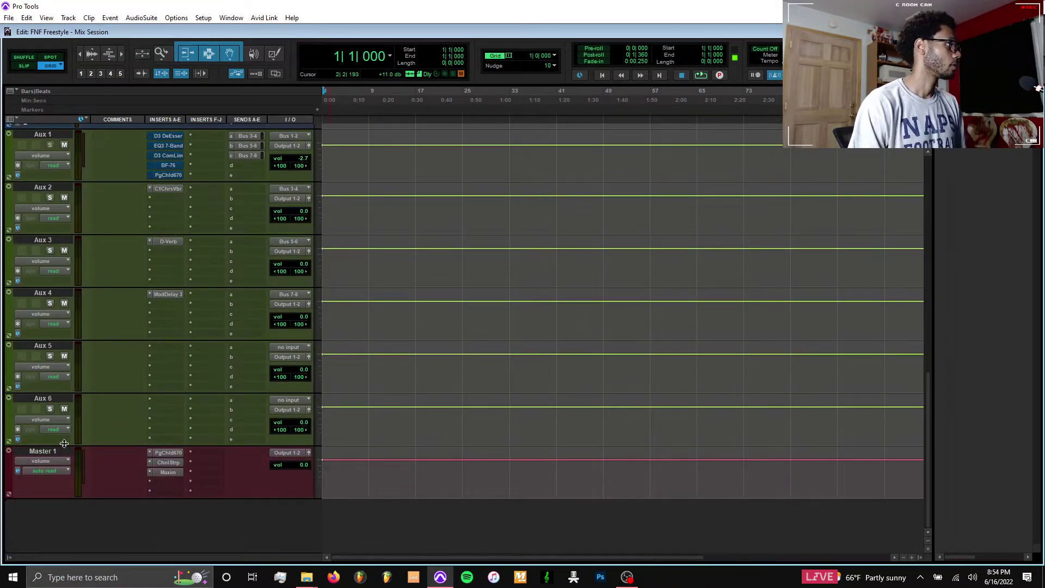
Reduce the height of all session tracks and move the Master 1 track above Cue 1 at the start of the track list
scroll(64, 444, "up", 4)
scroll(65, 444, "up", 10)
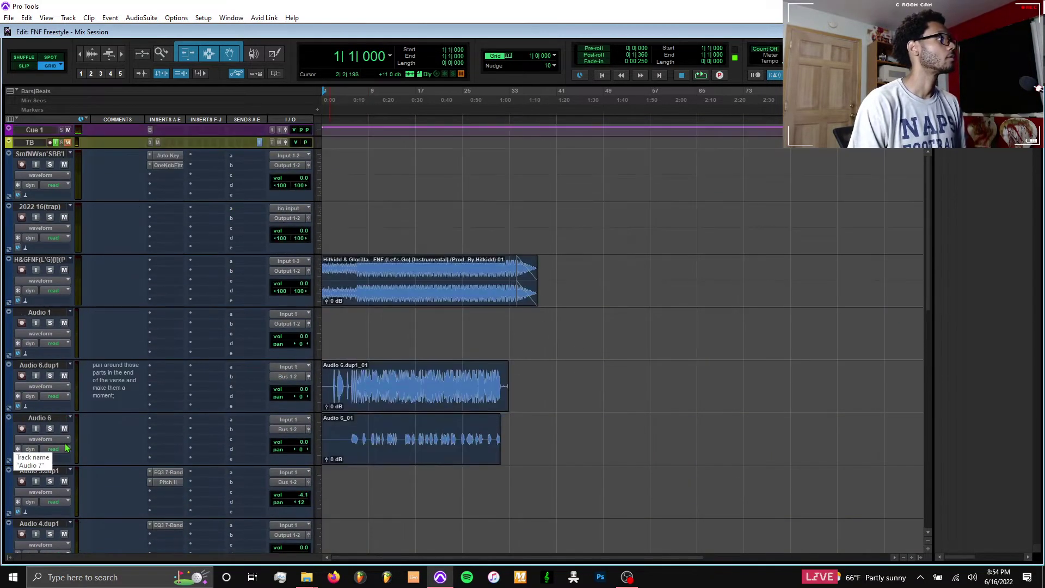
left_click_drag(447, 153, 357, 561)
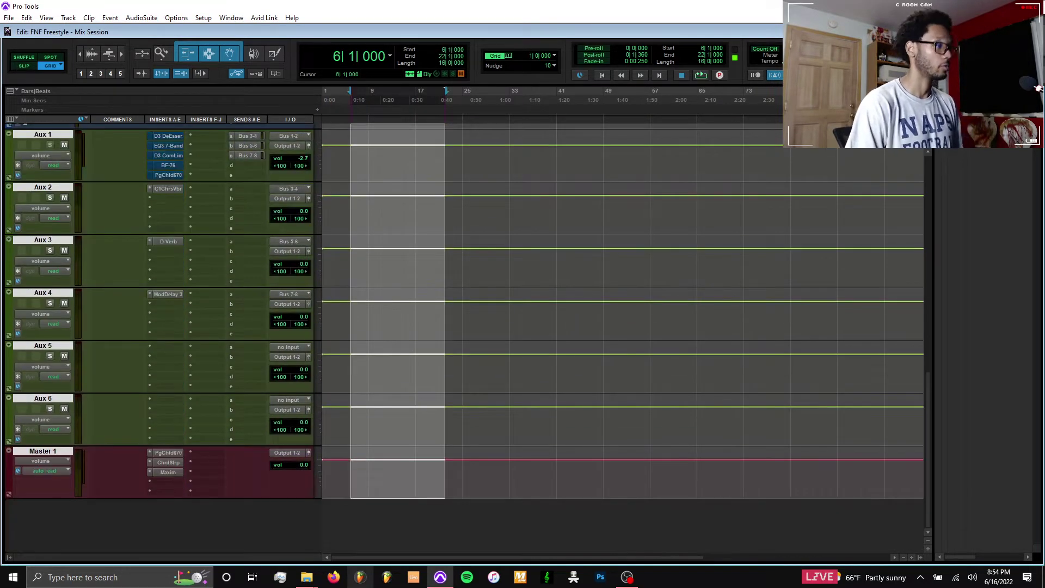
key("super+Down")
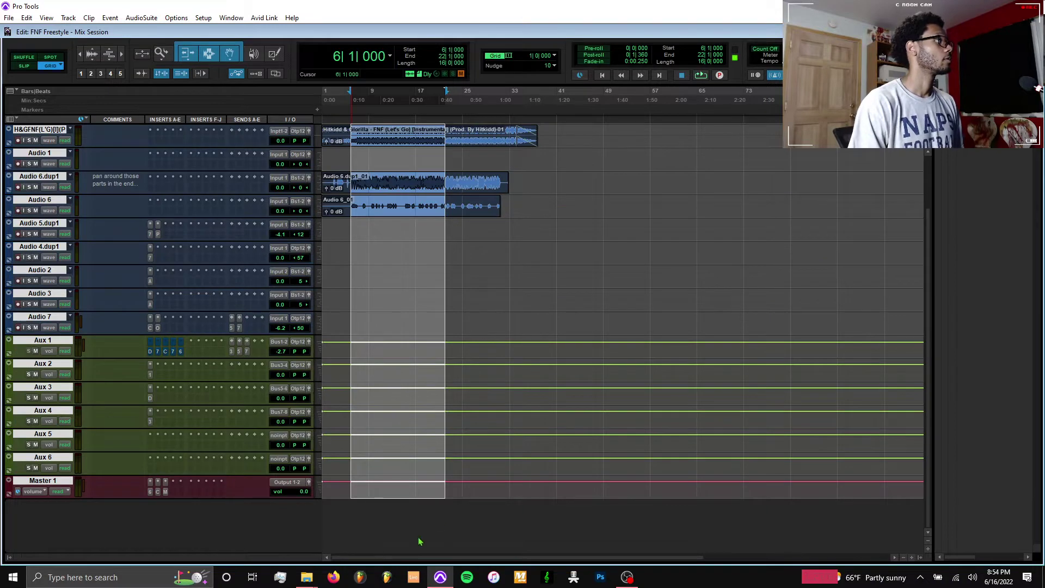
left_click(406, 321)
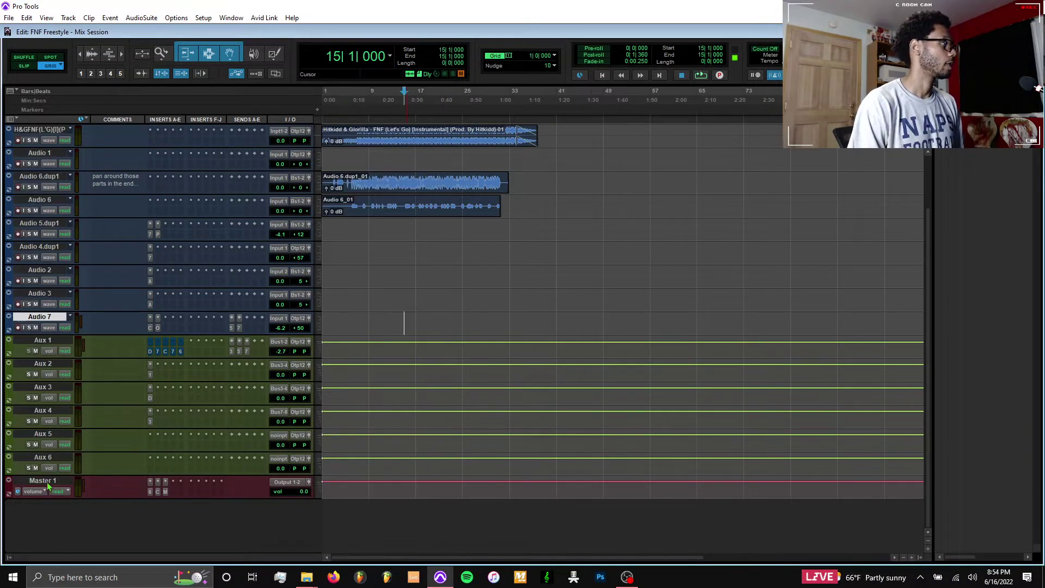
left_click_drag(47, 483, 30, 129)
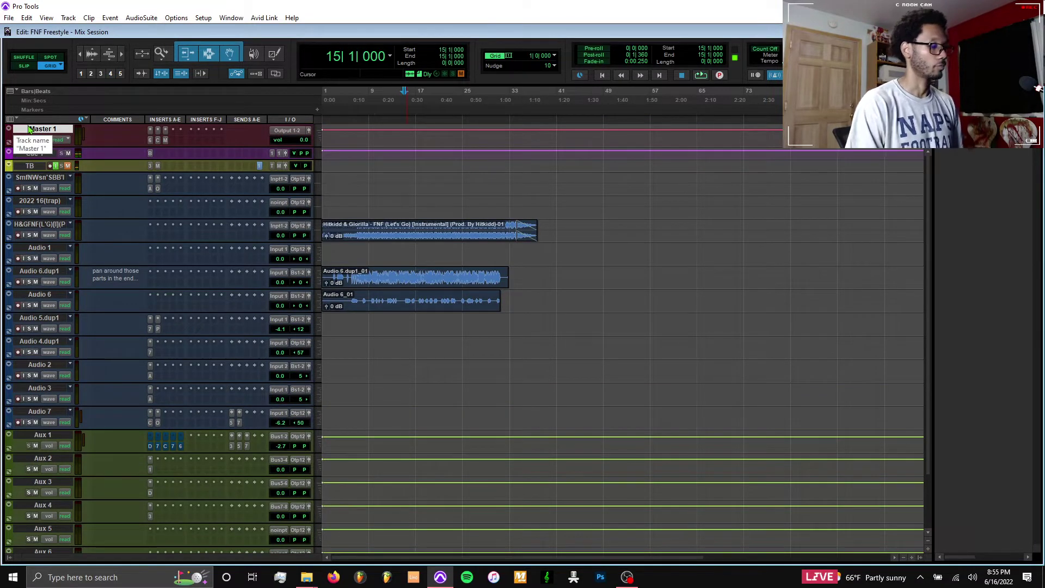
In the Mix window, examine Master 1's PuigChild 670, Channel Strip and Maxim inserts while the session plays
key("ctrl+equal")
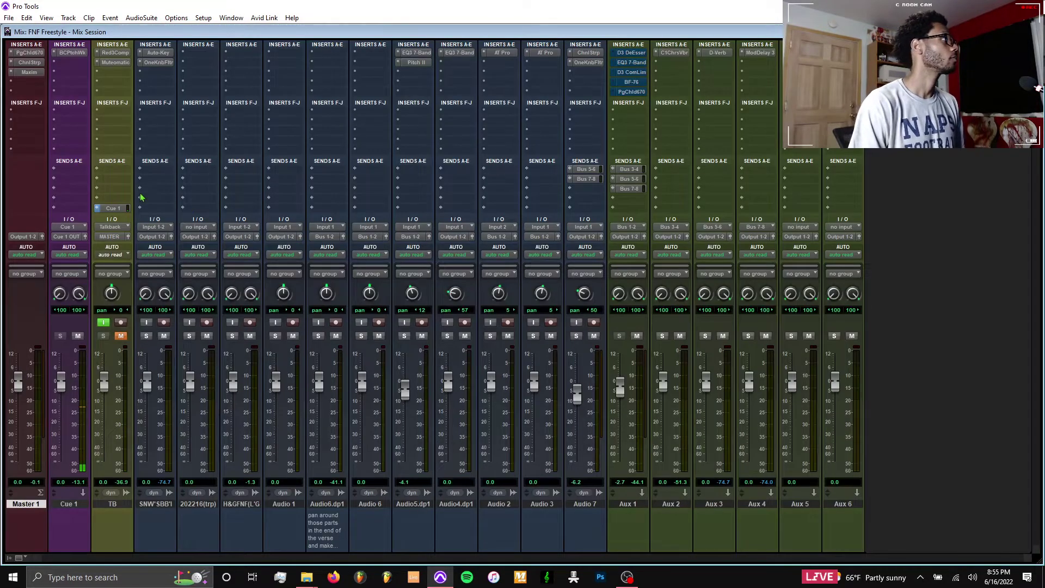
left_click(29, 53)
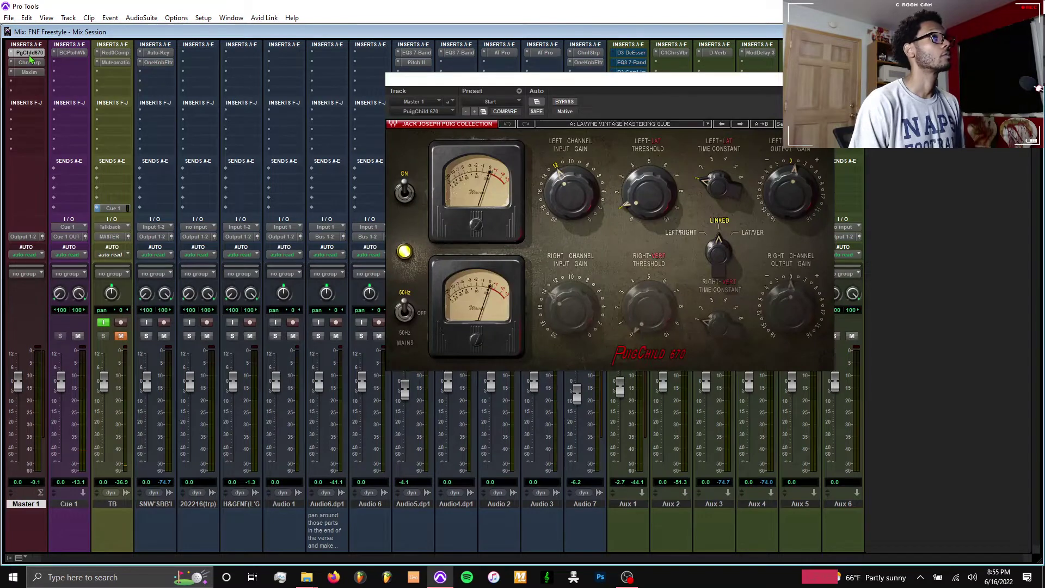
key("space")
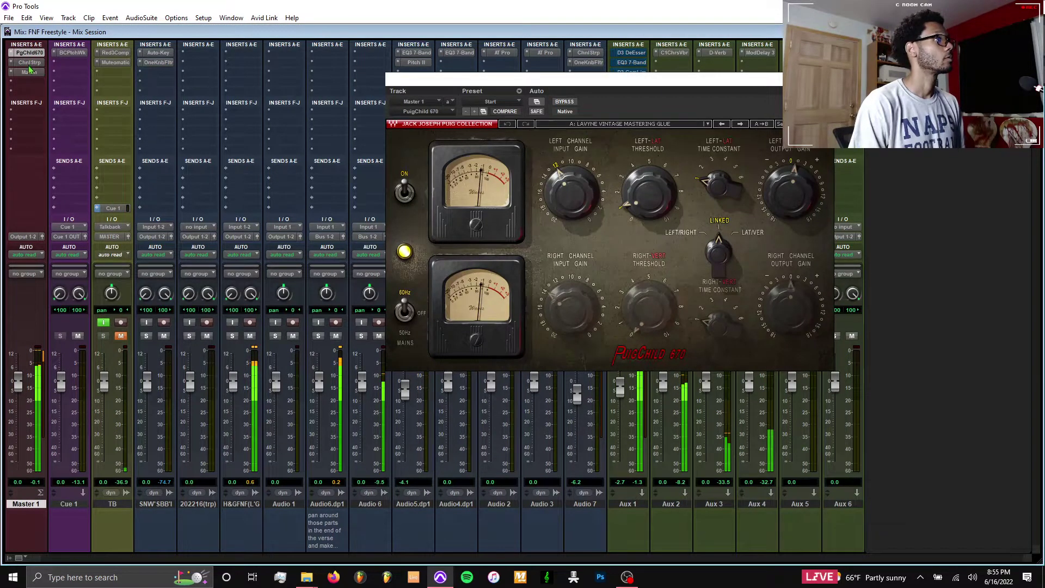
left_click(29, 63)
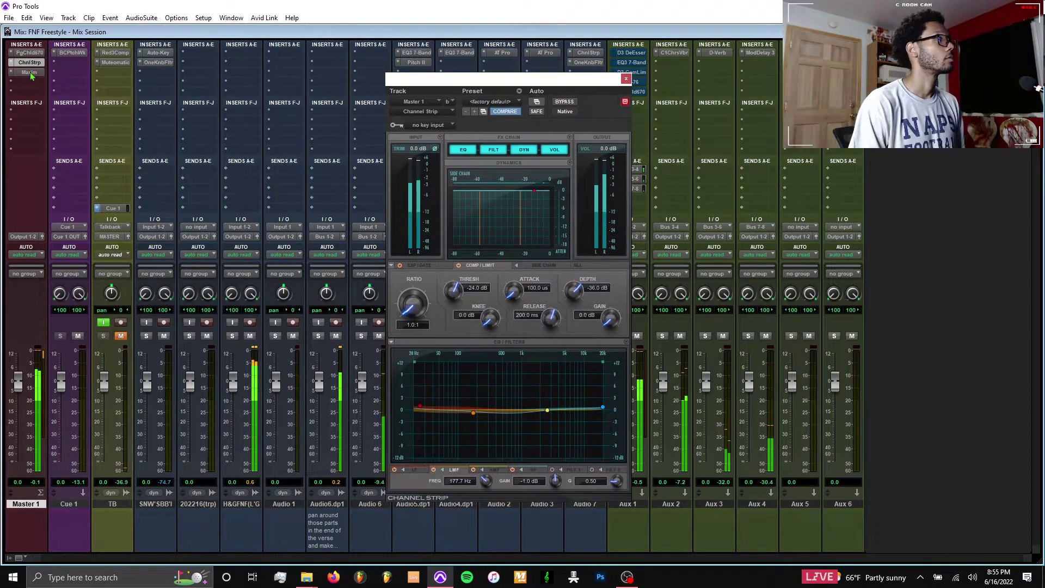
left_click(31, 73)
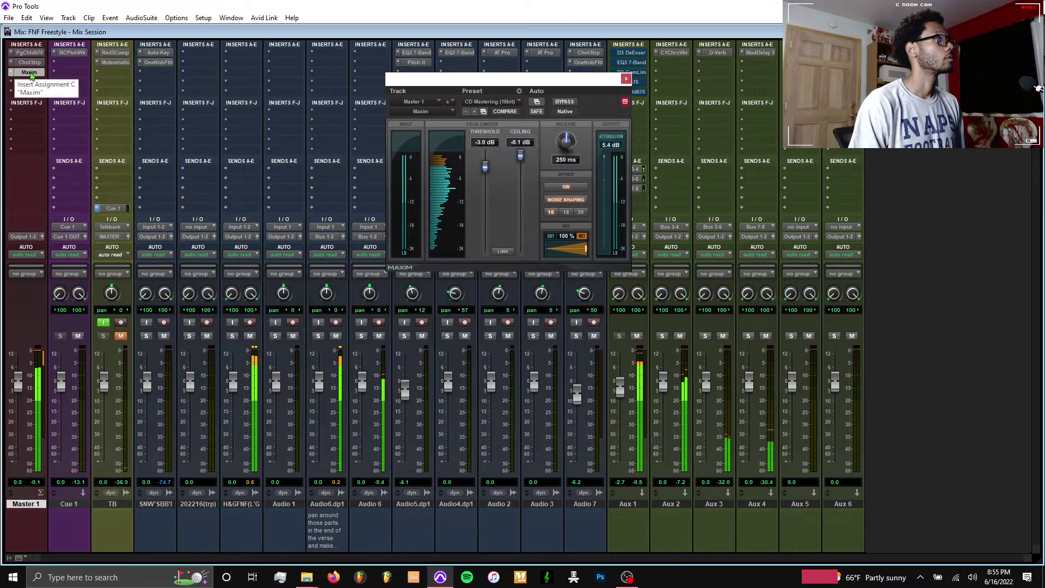
Bypass the PuigChild 670, Channel Strip and Maxim inserts on Master 1 and close the plug-in window
left_click(31, 54, "ctrl")
left_click(32, 62, "ctrl")
left_click(31, 71, "ctrl")
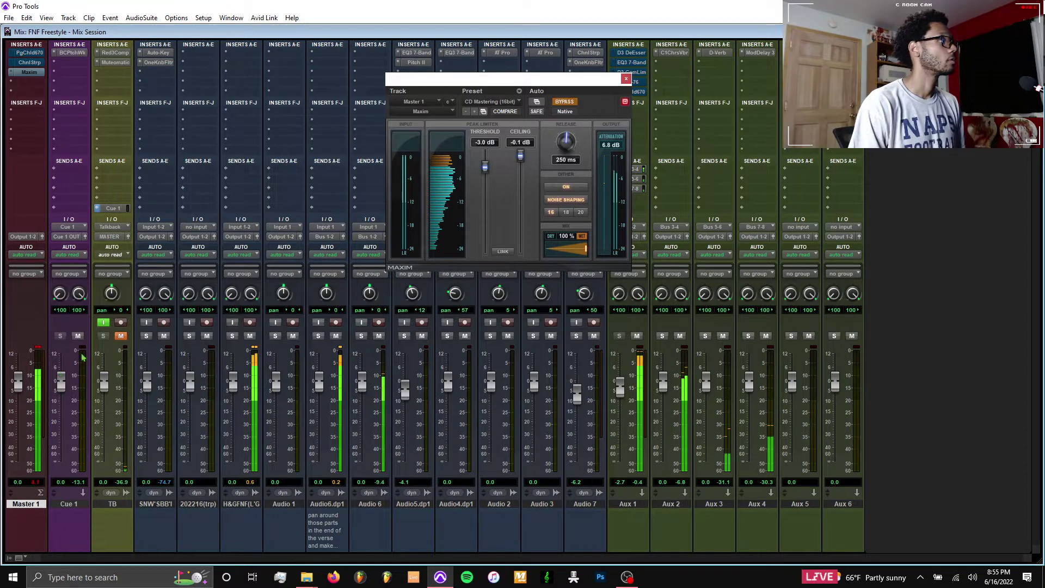
left_click(626, 78)
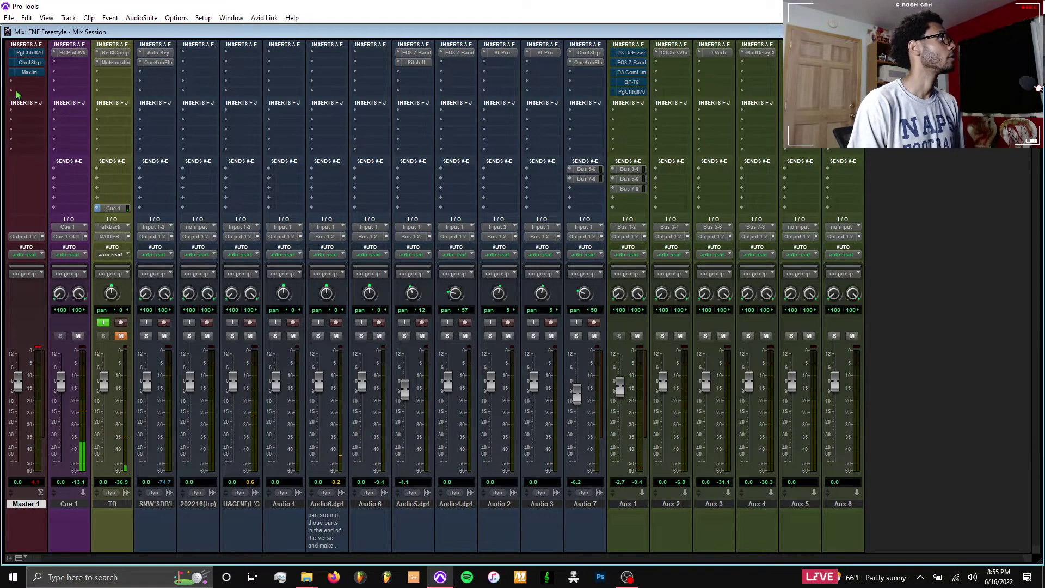
Set the output of the Master 1 track to MASTER
left_click(29, 237)
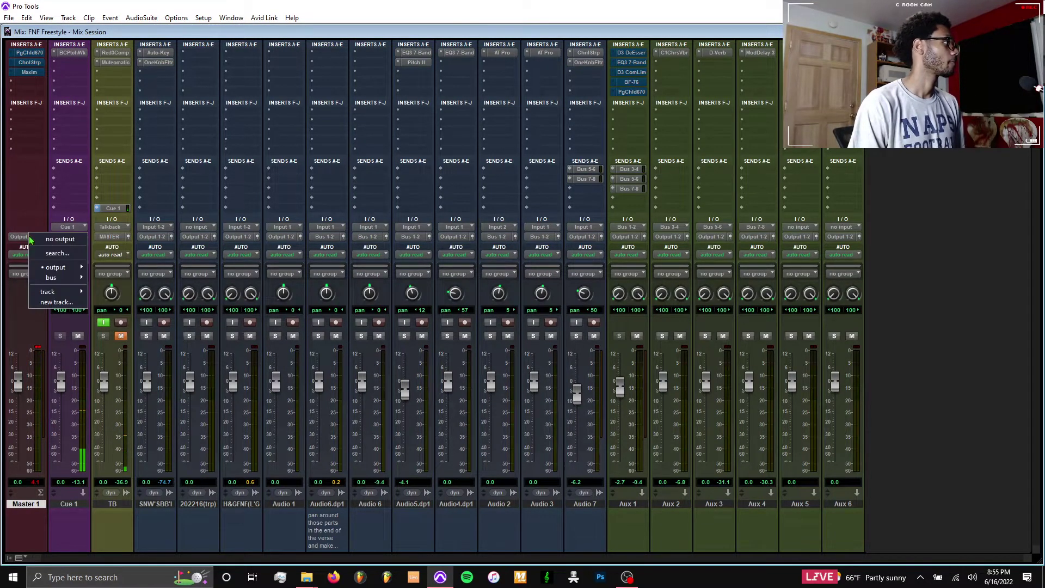
mouse_move(54, 267)
left_click(103, 273)
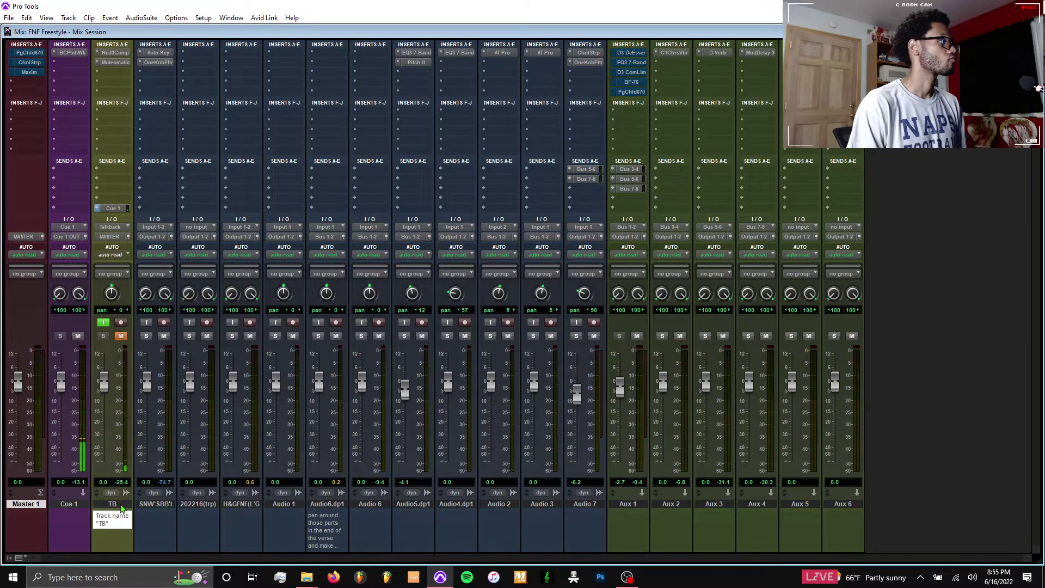
Route the outputs of SNW'SBB1 through Audio 1, plus Audio4.dp1, Audio 7 and Aux 1 through Aux 6, to MASTER
left_click(156, 504)
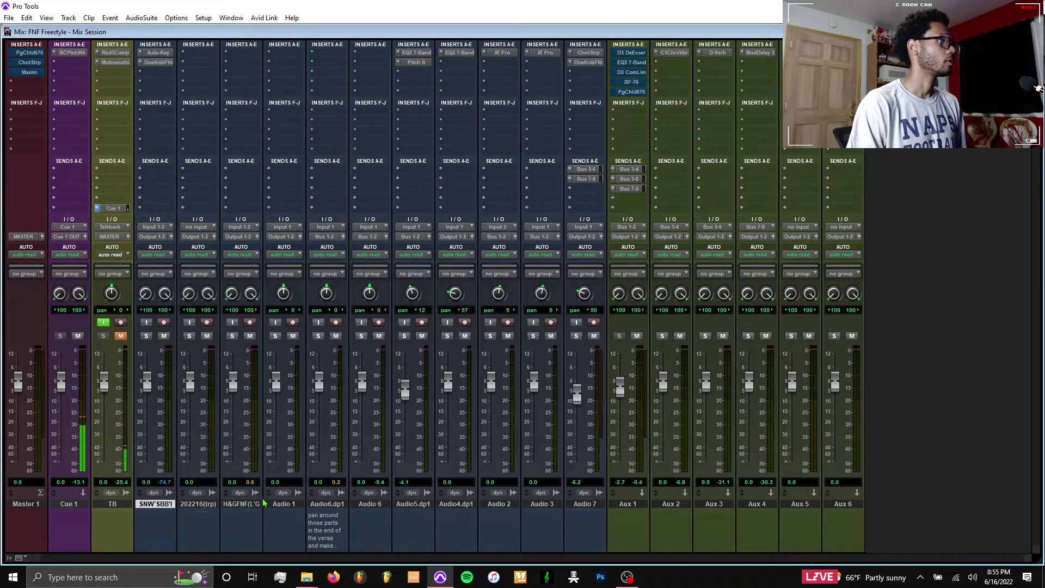
left_click(294, 504, "shift")
left_click(285, 236)
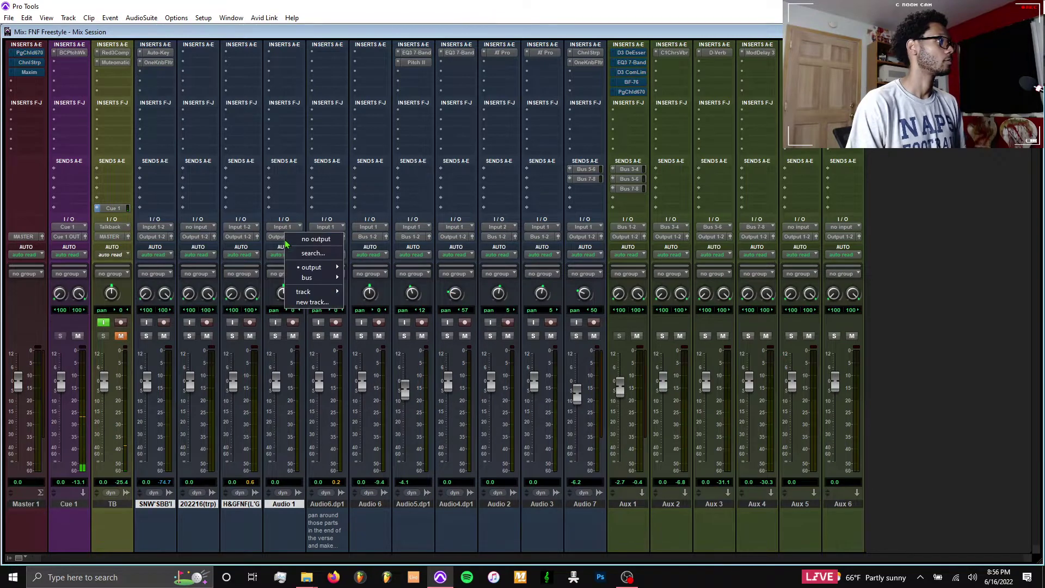
mouse_move(312, 268)
left_click(435, 254)
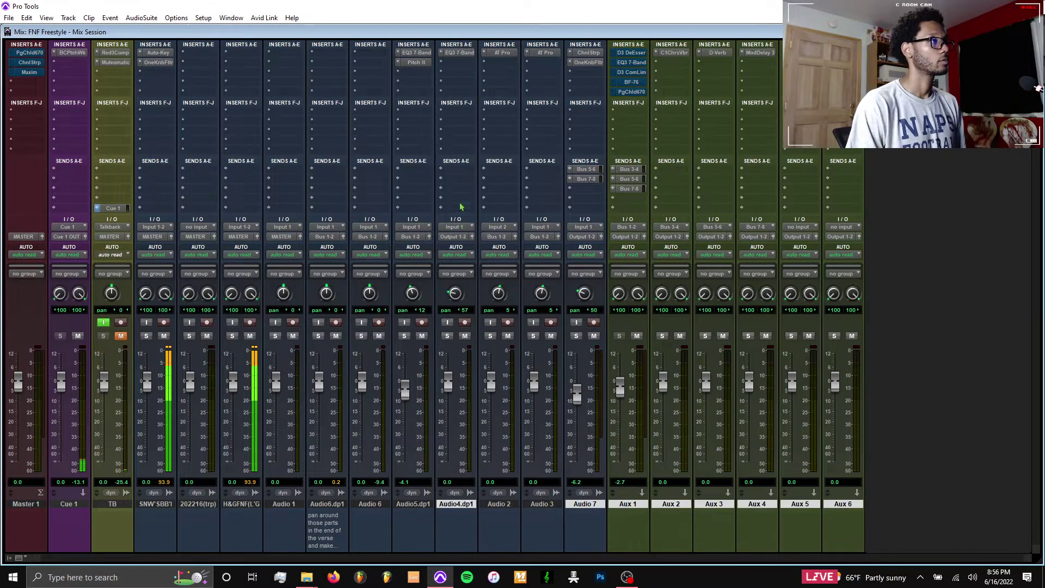
left_click(459, 238)
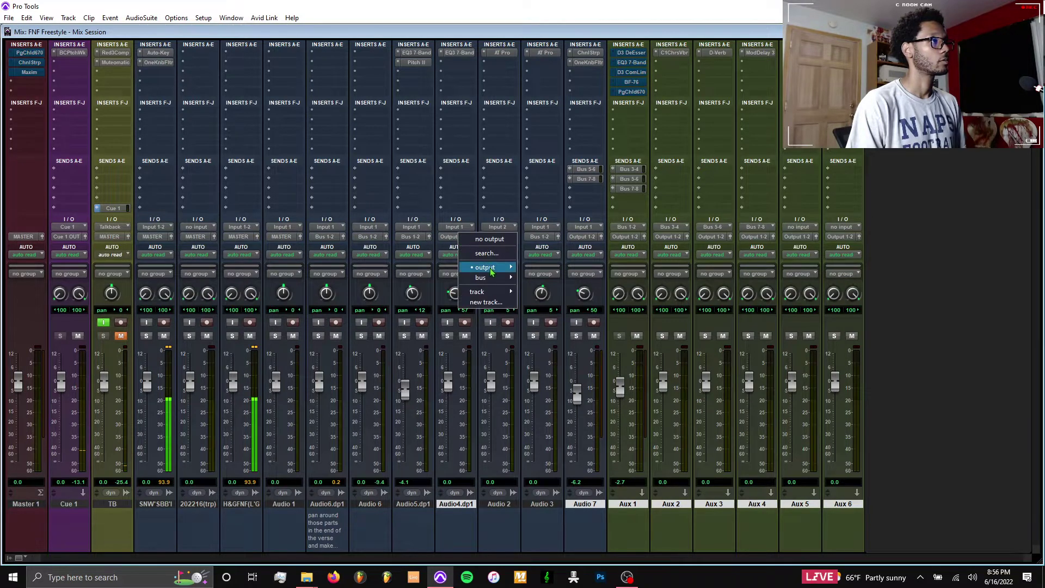
mouse_move(539, 275)
left_click(550, 251)
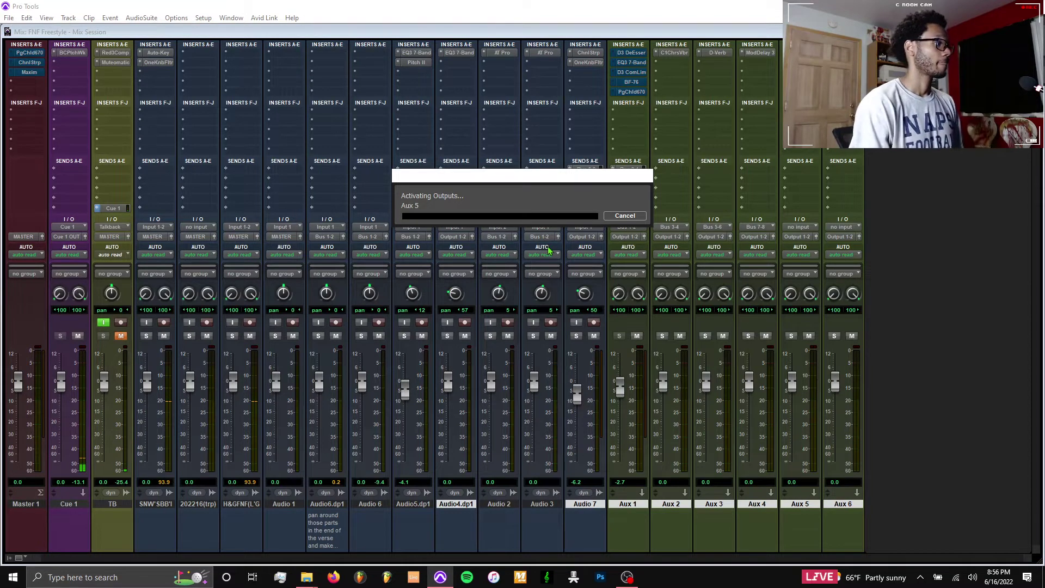
Create one new stereo Aux Input track named PreMaster directly after the TB track
left_click(125, 508)
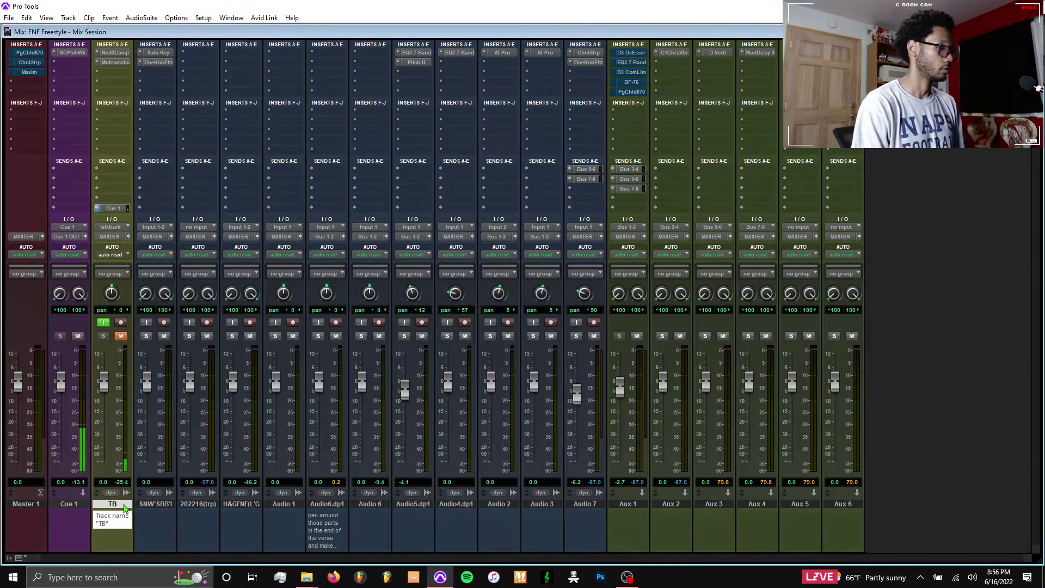
key("ctrl+shift+n")
left_click(386, 197)
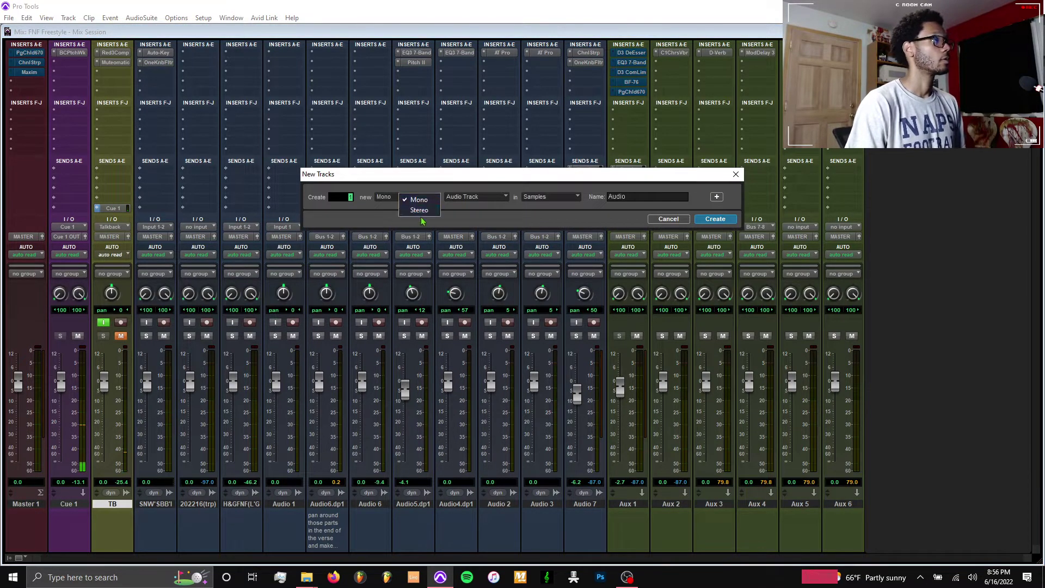
left_click(420, 211)
left_click(471, 196)
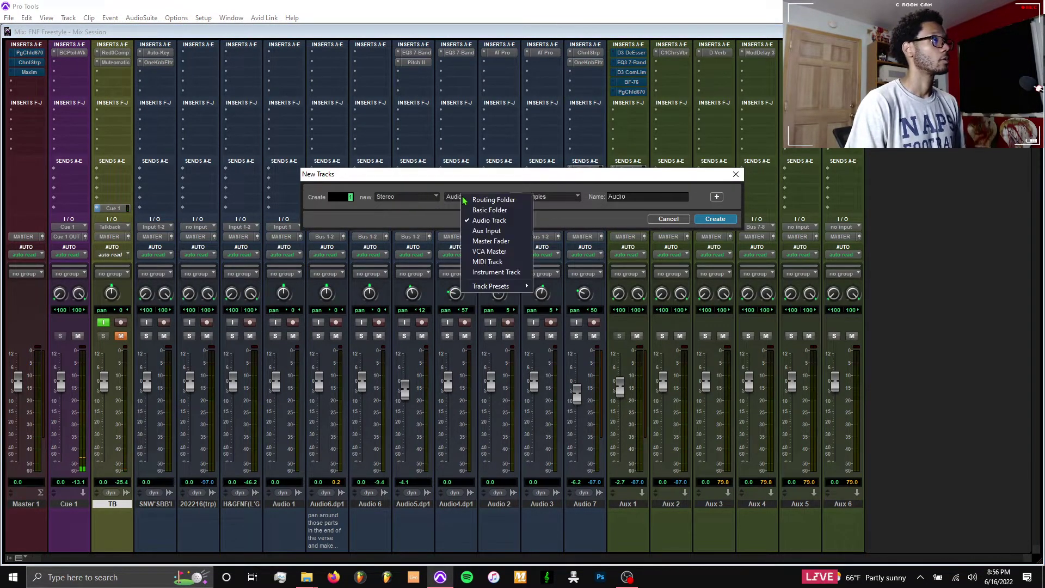
left_click(507, 231)
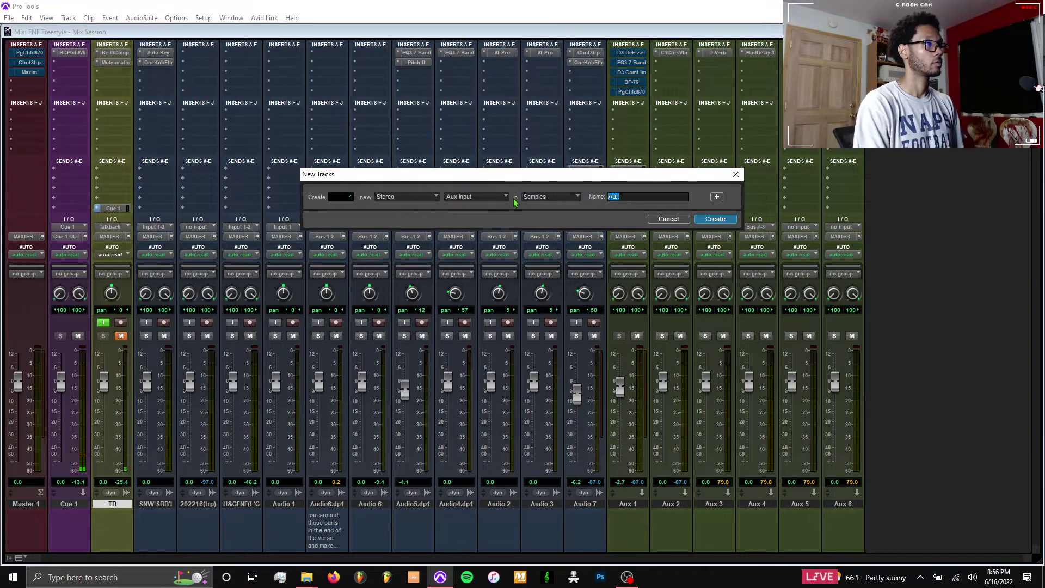
type("Pre")
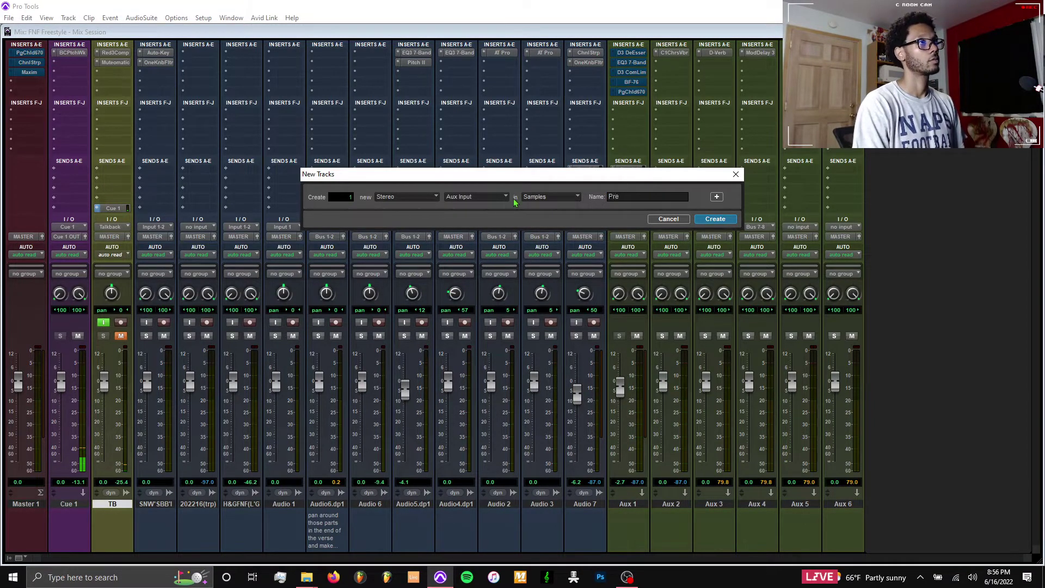
type("Master")
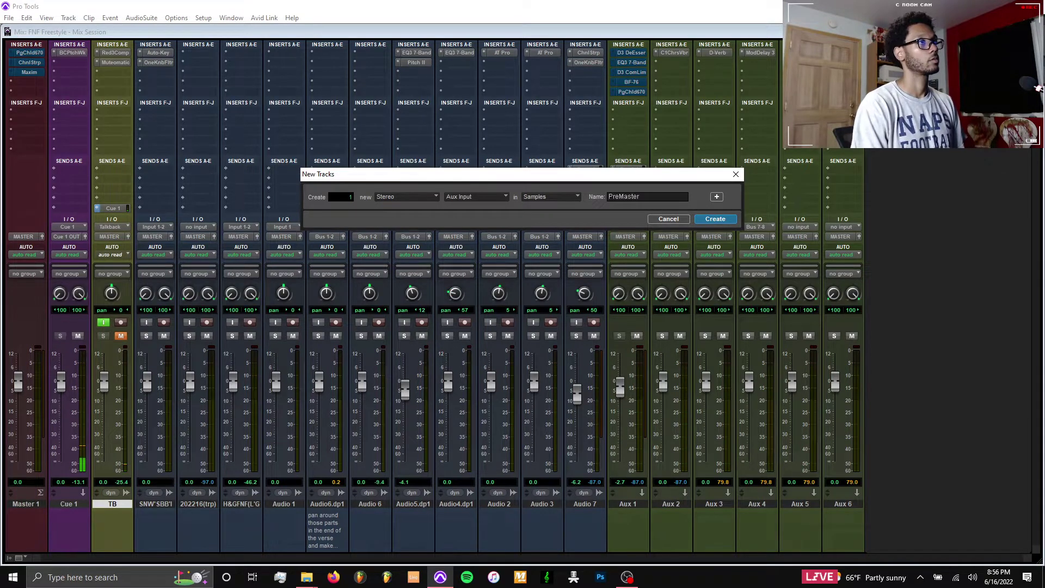
key("Return")
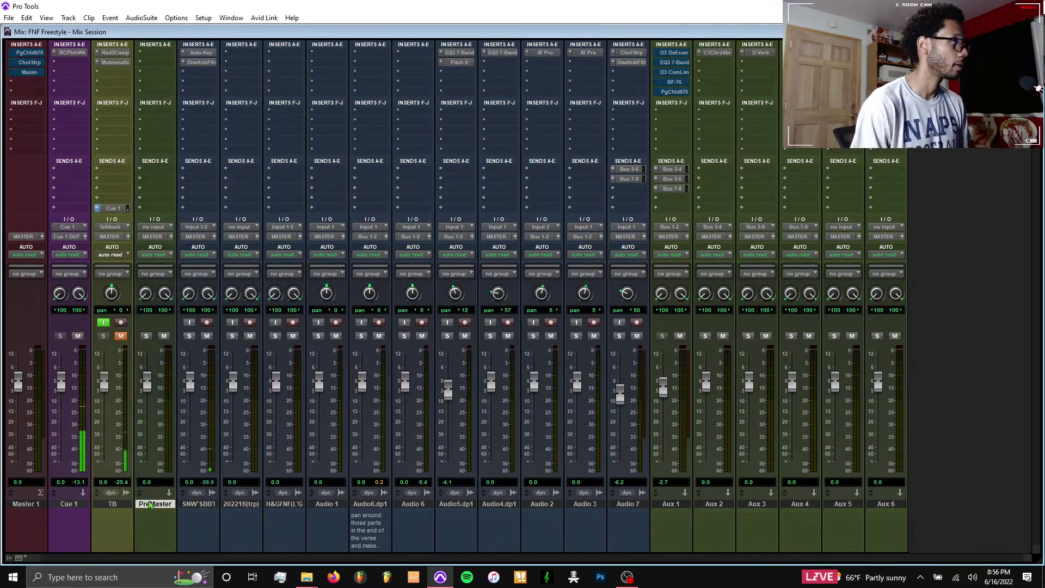
Change the PreMaster track's color to magenta using its output window, and close the color palette and that window
left_click(171, 236)
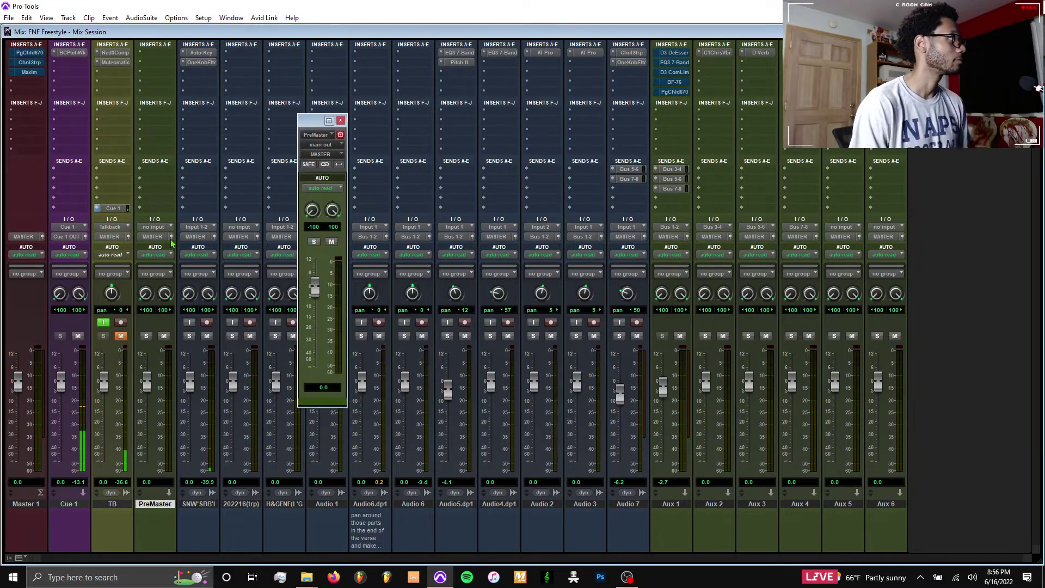
double_click(313, 402)
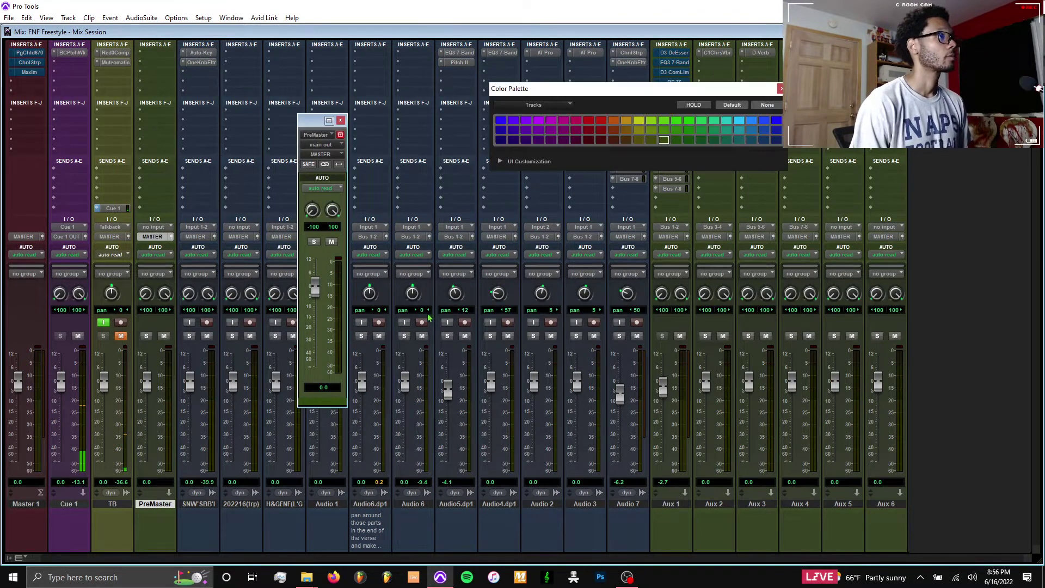
left_click(576, 123)
left_click(780, 88)
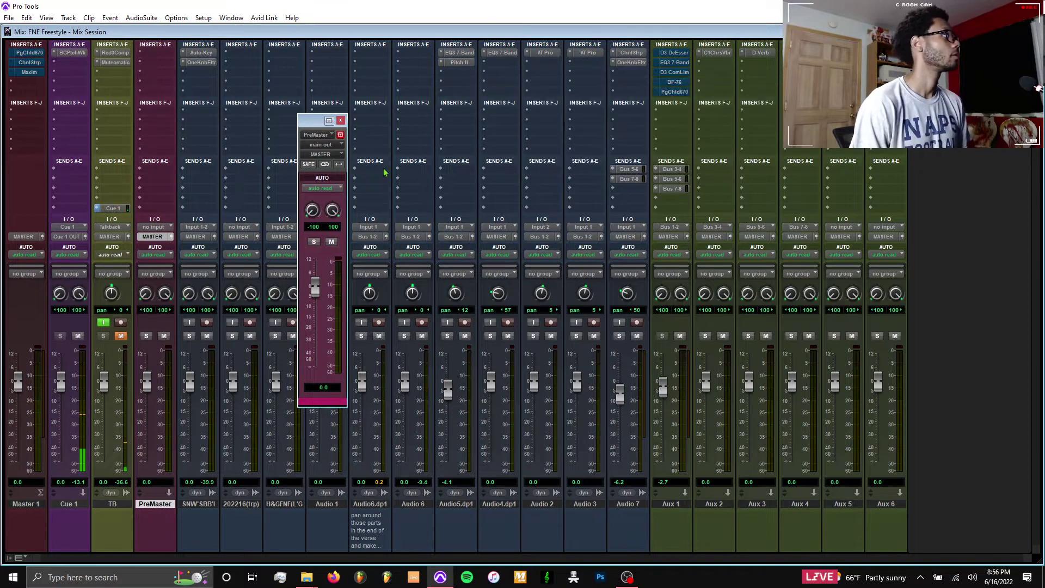
left_click(341, 120)
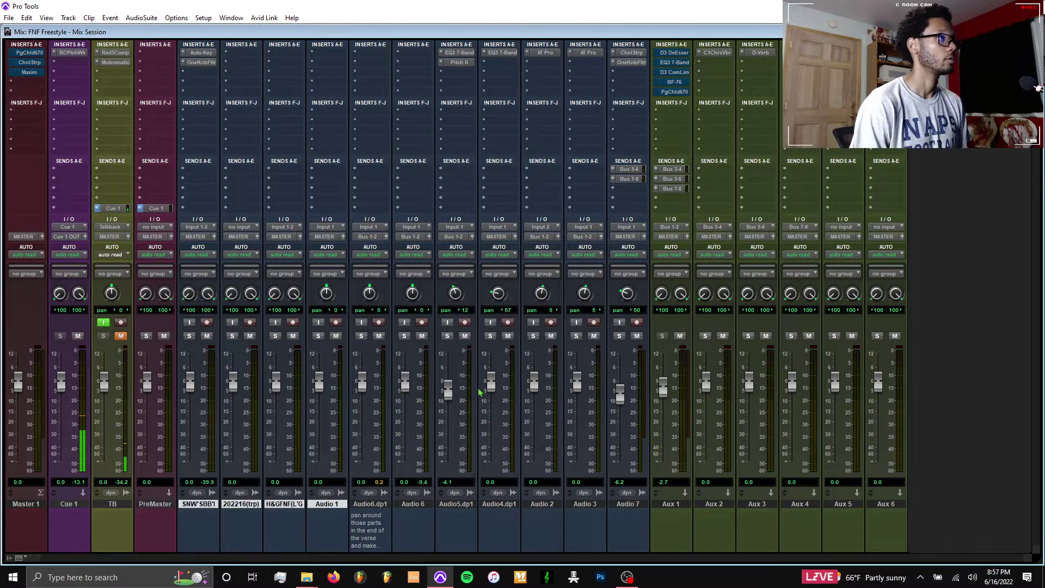
Route the outputs of SNW'SBB1 through Audio 1, plus Audio4.dp1, Audio 7 and Aux 1 through Aux 6, to PreMaster
left_click(503, 506, "ctrl")
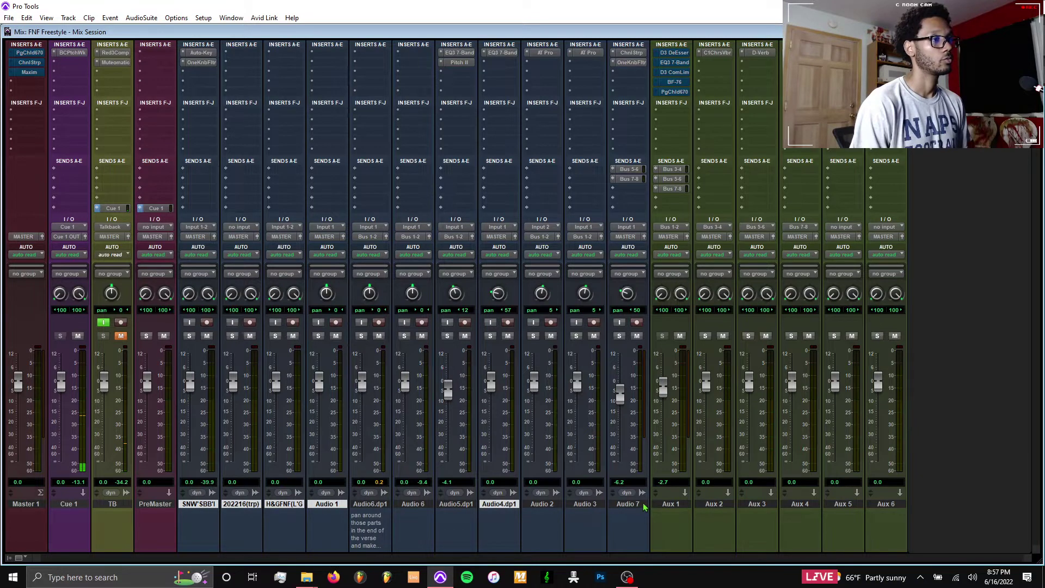
left_click_drag(645, 508, 887, 509)
left_click(884, 239)
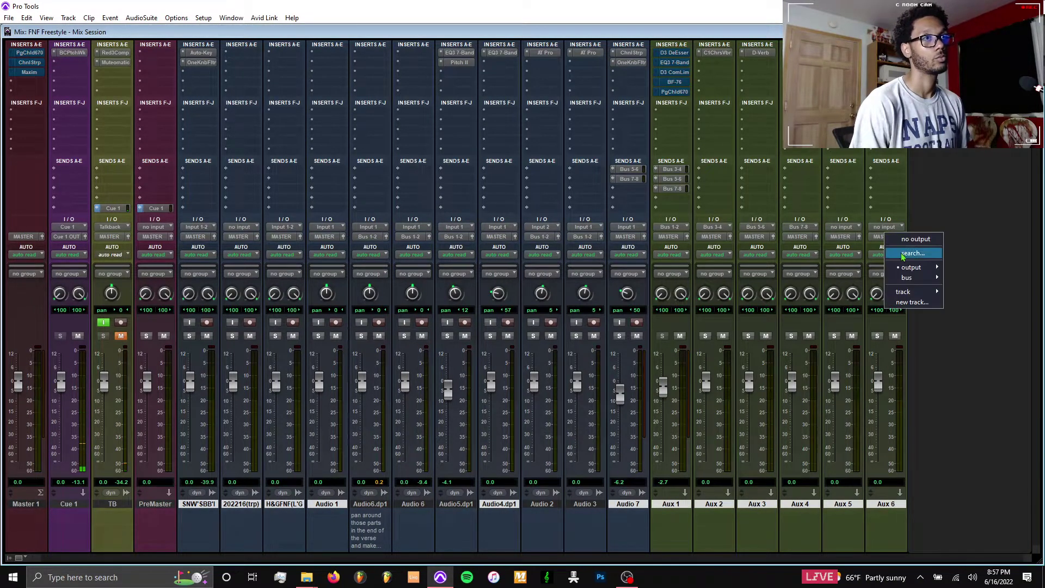
left_click(905, 253)
type("pre")
key("Return")
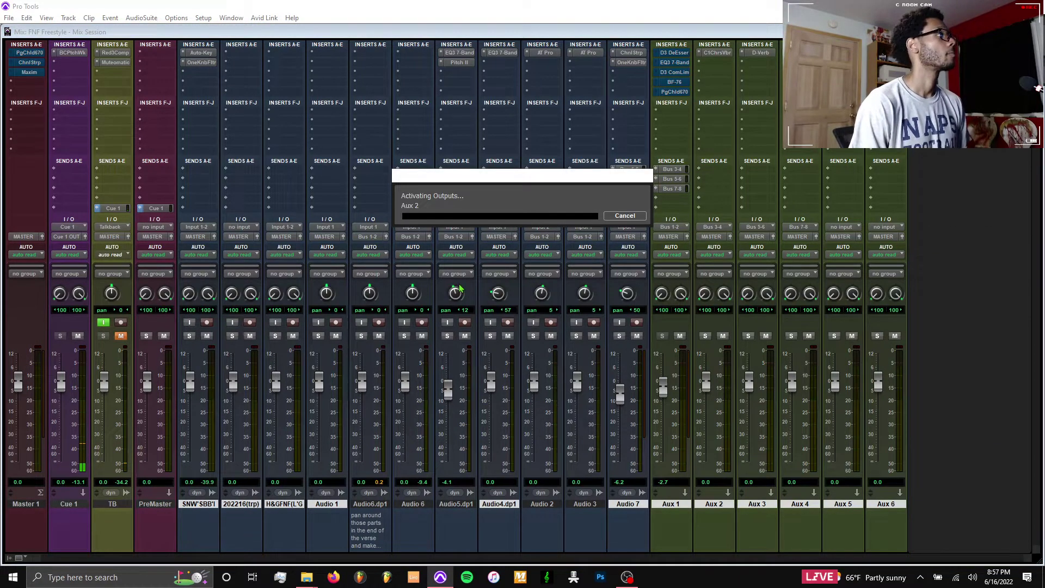
Open the Cue 1 send controls of the PreMaster track and reposition their window
left_click(169, 208)
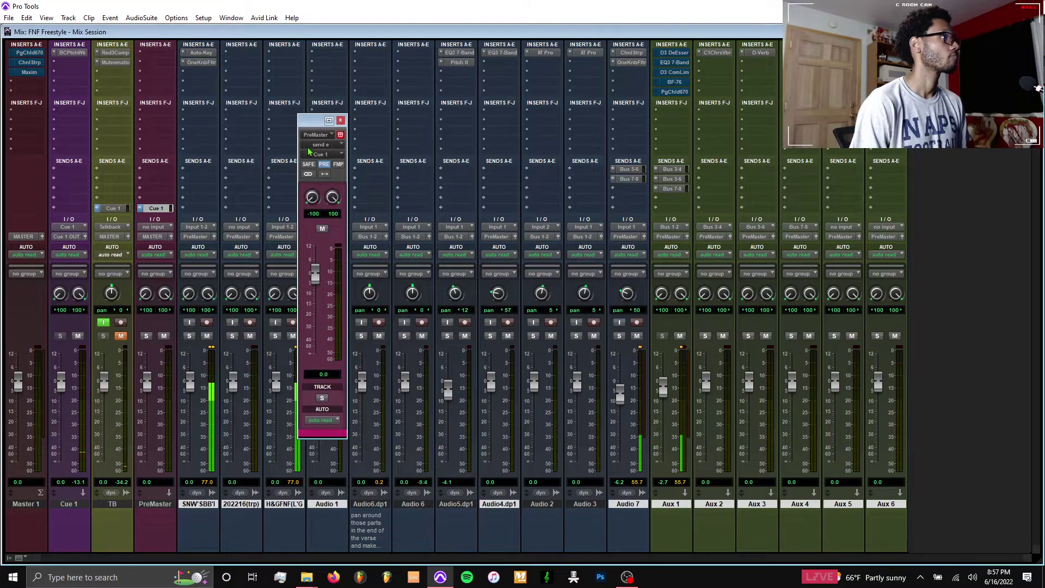
left_click_drag(314, 120, 376, 111)
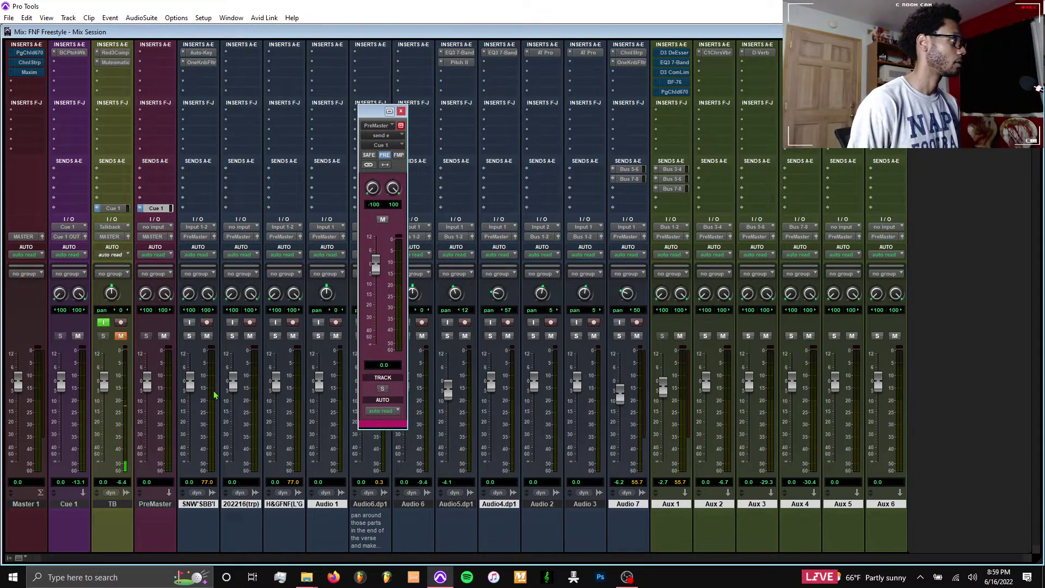
Select the PreMaster track, play the session from the start in the Edit window, and return to the Mix window
left_click(171, 505)
key("ctrl+equal")
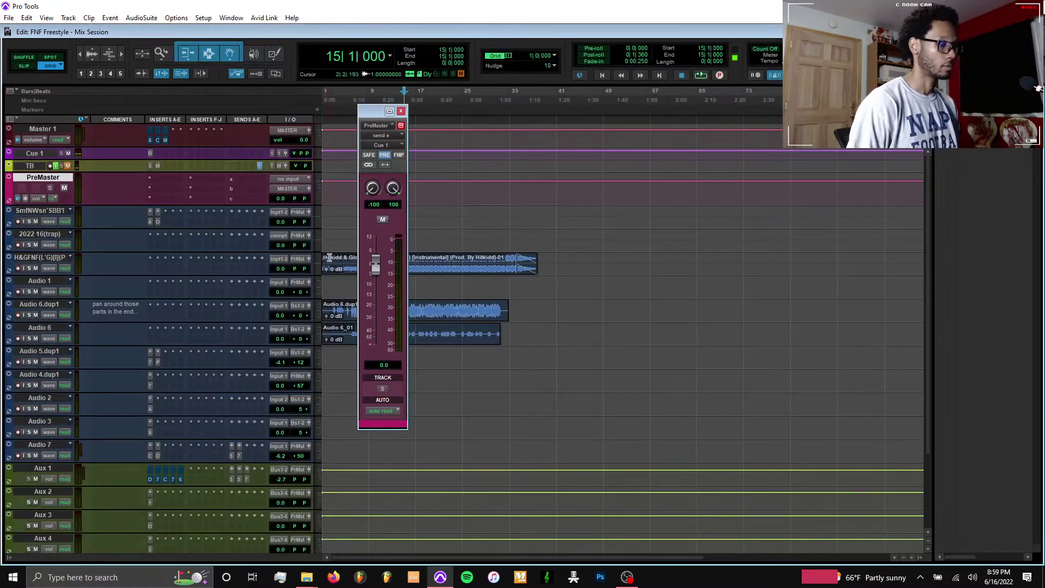
key("Return")
key("space")
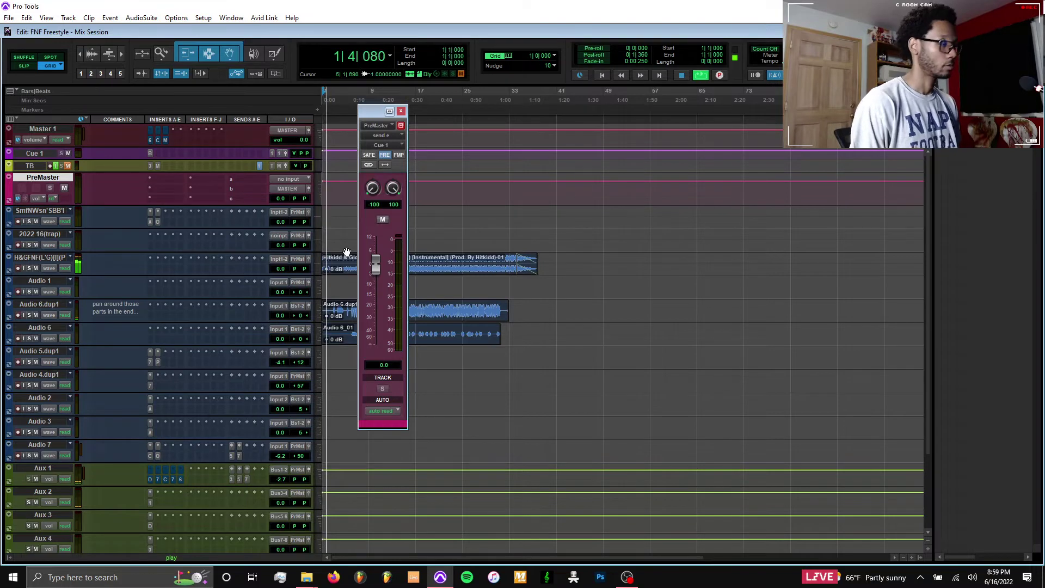
key("ctrl+equal")
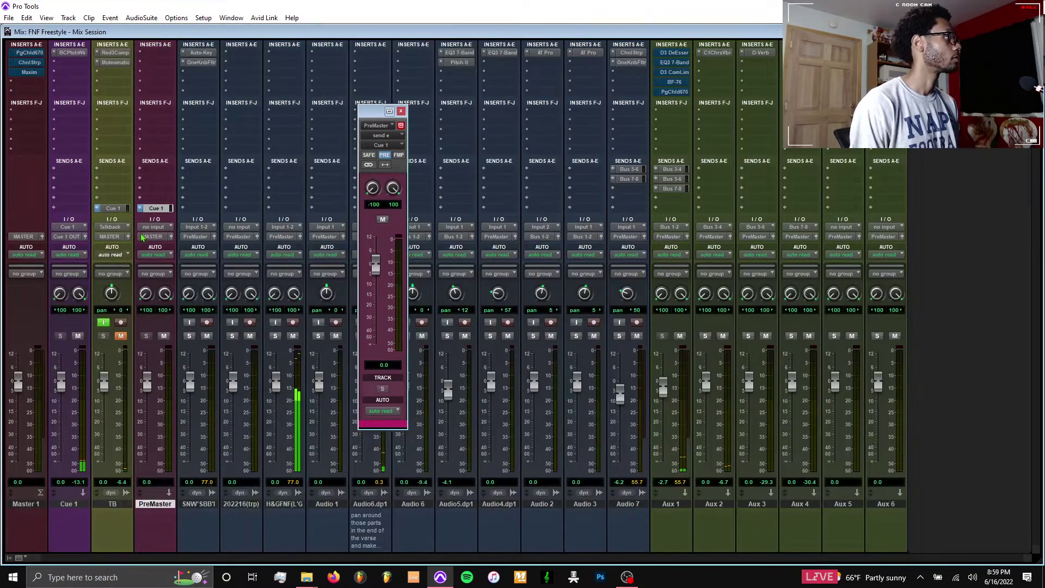
Set the input of the PreMaster track to the PreMaster bus
left_click(156, 229)
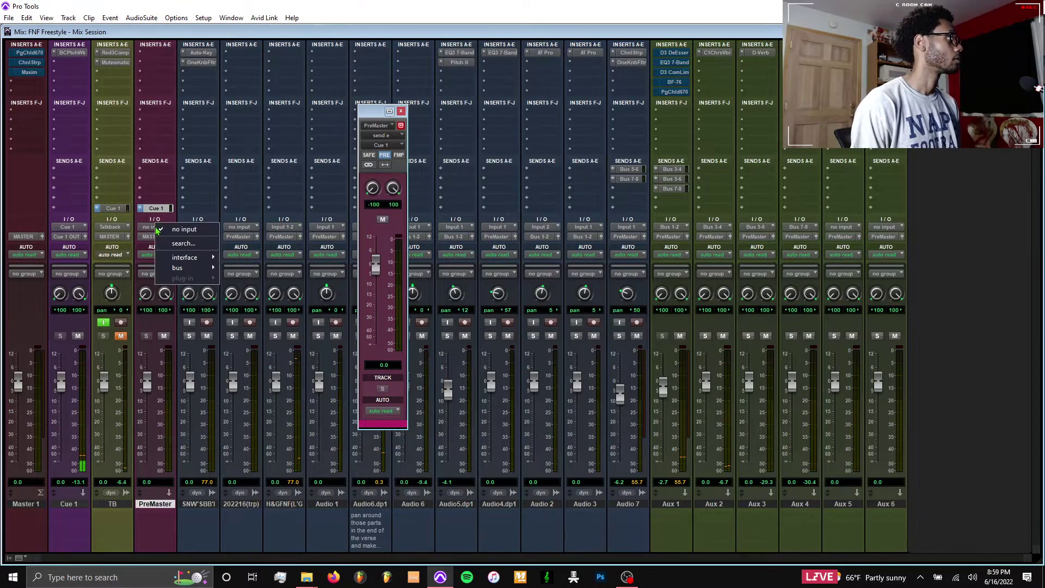
mouse_move(177, 268)
left_click(267, 287)
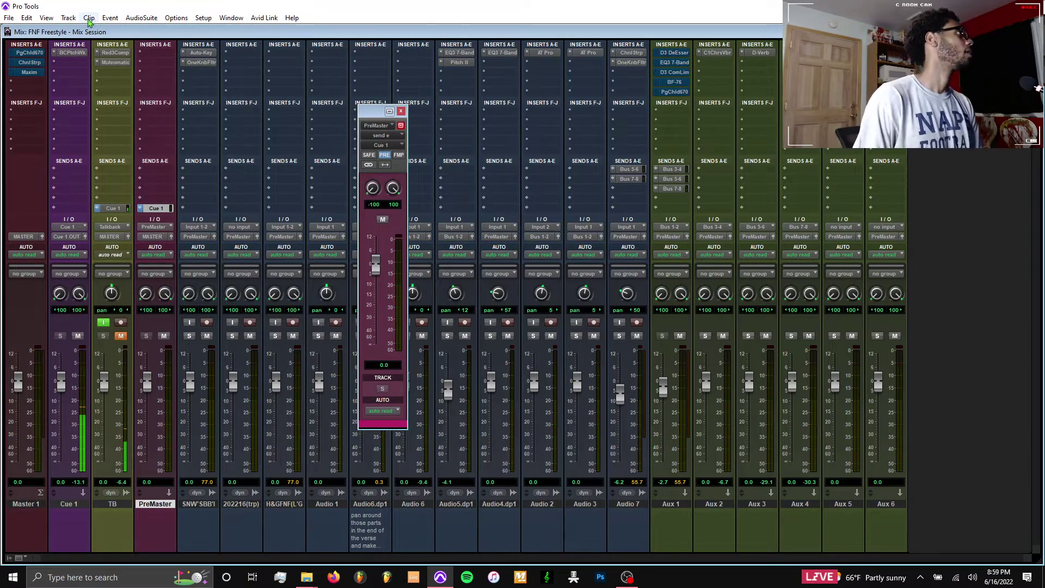
Open the I/O Setup and display its bus paths
left_click(169, 18)
mouse_move(141, 18)
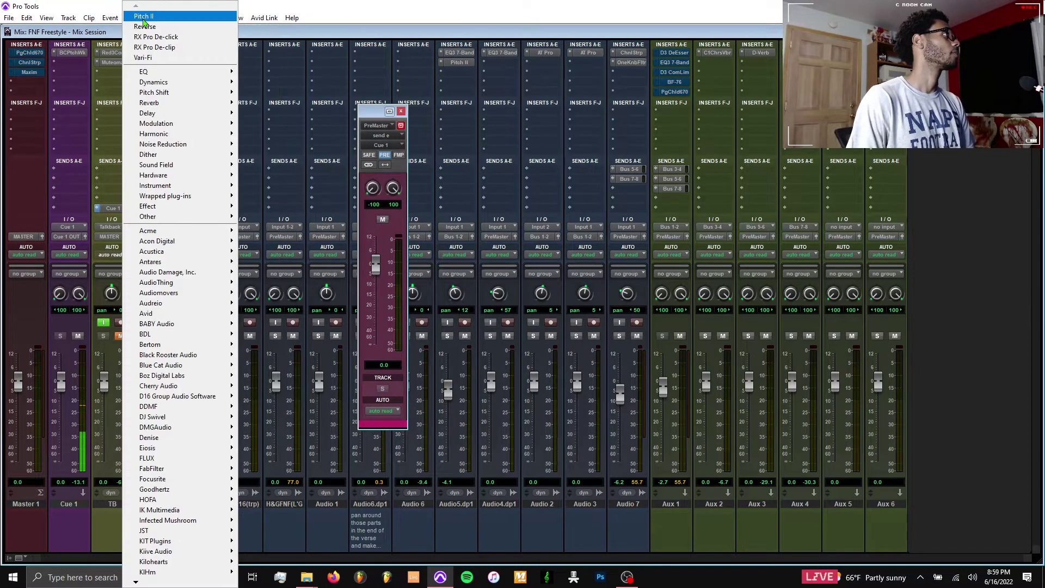
left_click(272, 25)
left_click(204, 18)
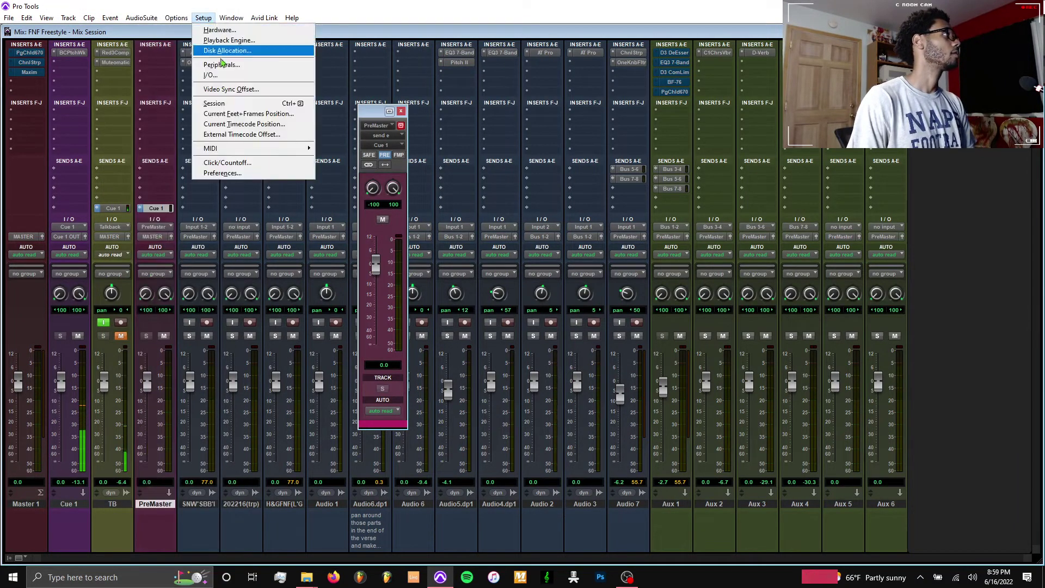
left_click(220, 75)
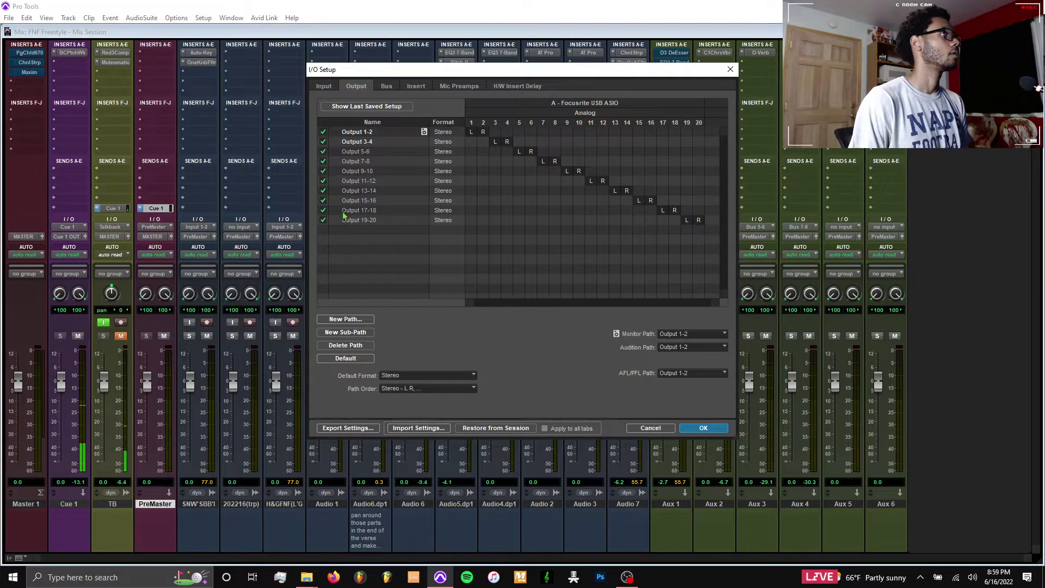
left_click(390, 87)
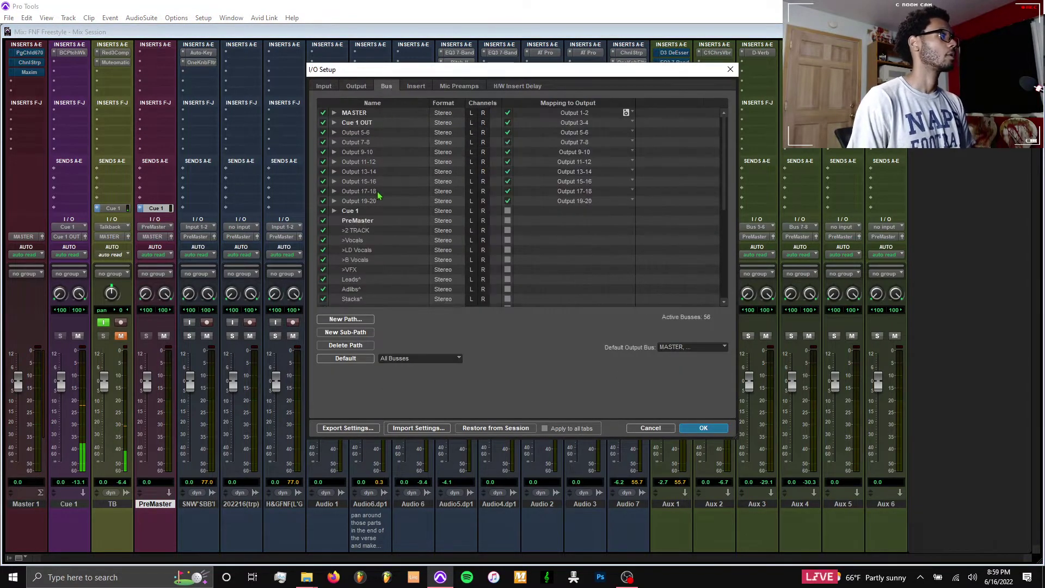
Delete the bus paths from PreMaster through PNG PNG, including the in-use PreMaster path, and apply the I/O Setup changes
left_click(365, 225)
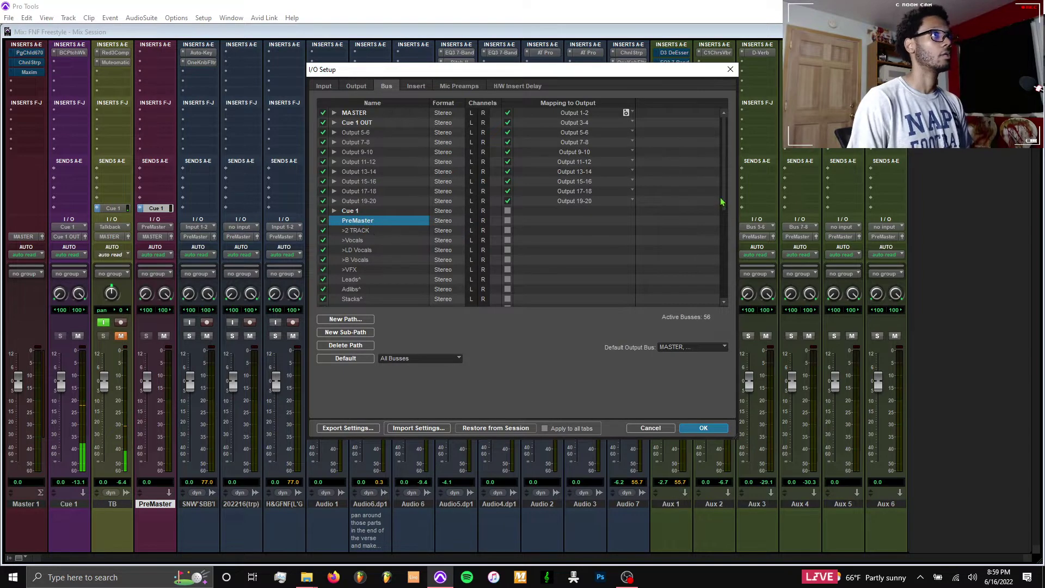
left_click_drag(726, 188, 730, 258)
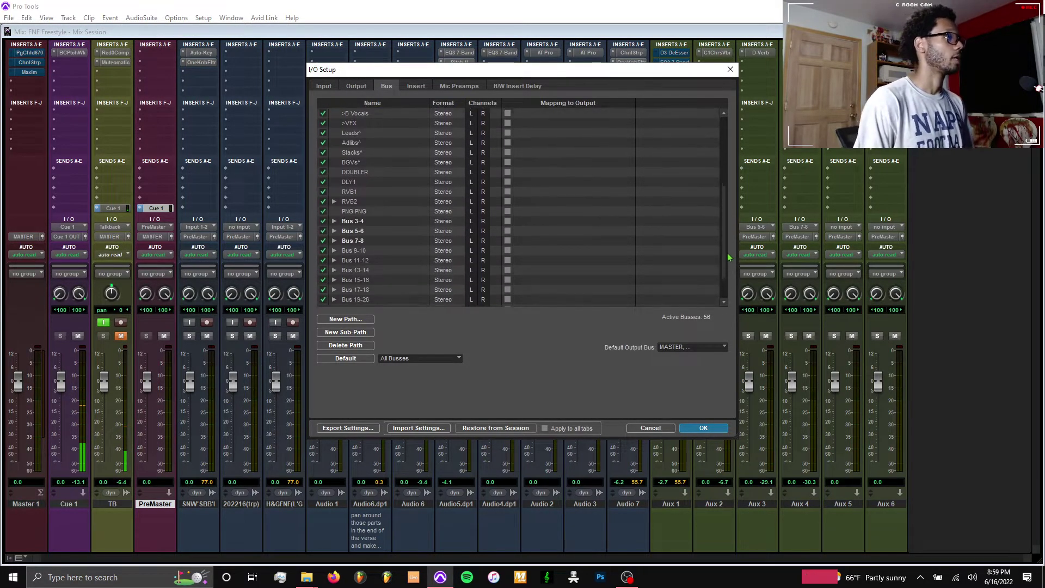
left_click(362, 242, "shift")
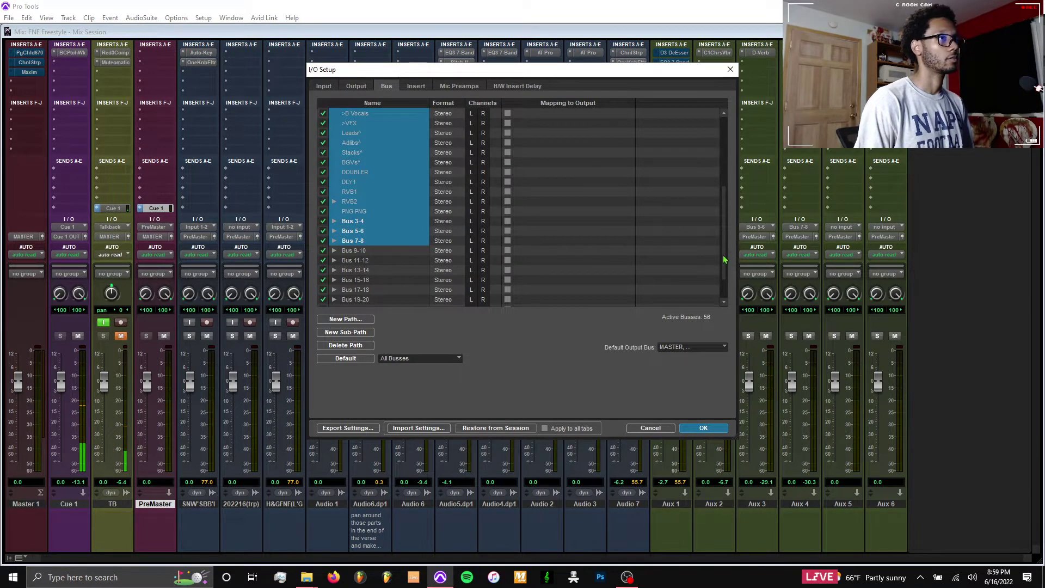
mouse_move(724, 259)
left_mouse_down()
mouse_move(732, 279)
mouse_move(728, 252)
left_mouse_up()
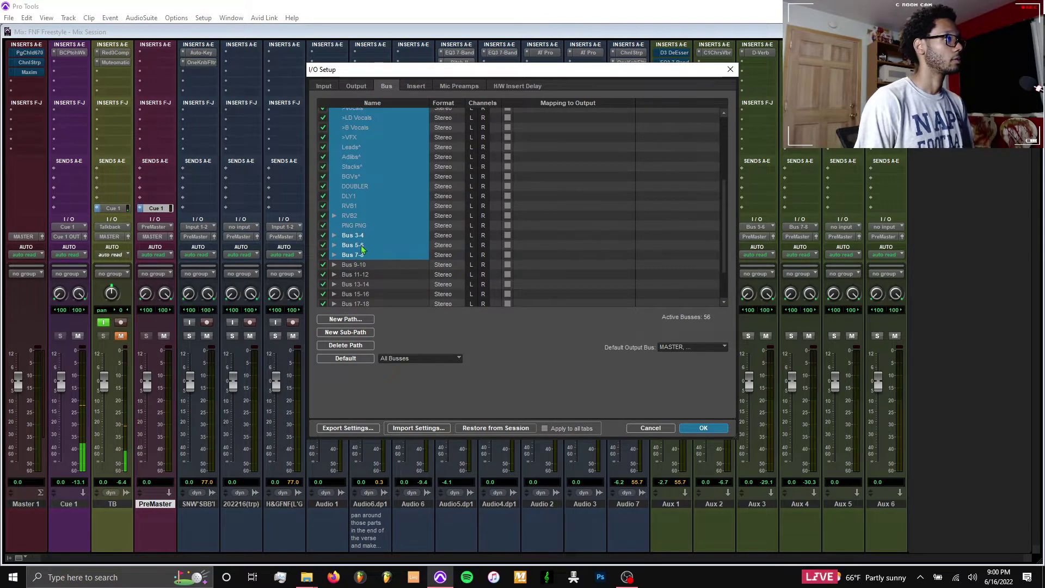
left_click_drag(361, 256, 364, 240)
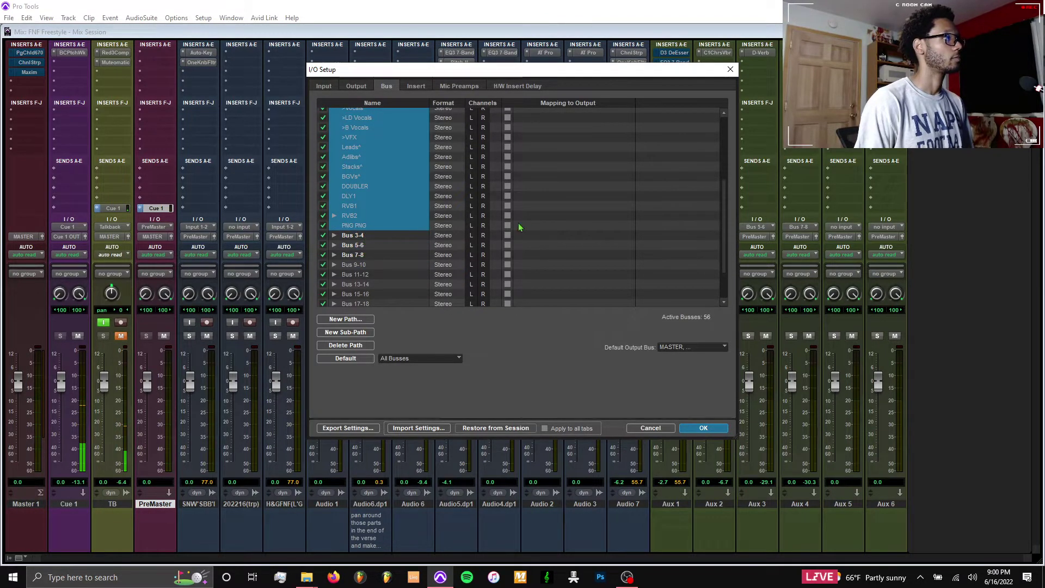
left_click_drag(728, 255, 709, 171)
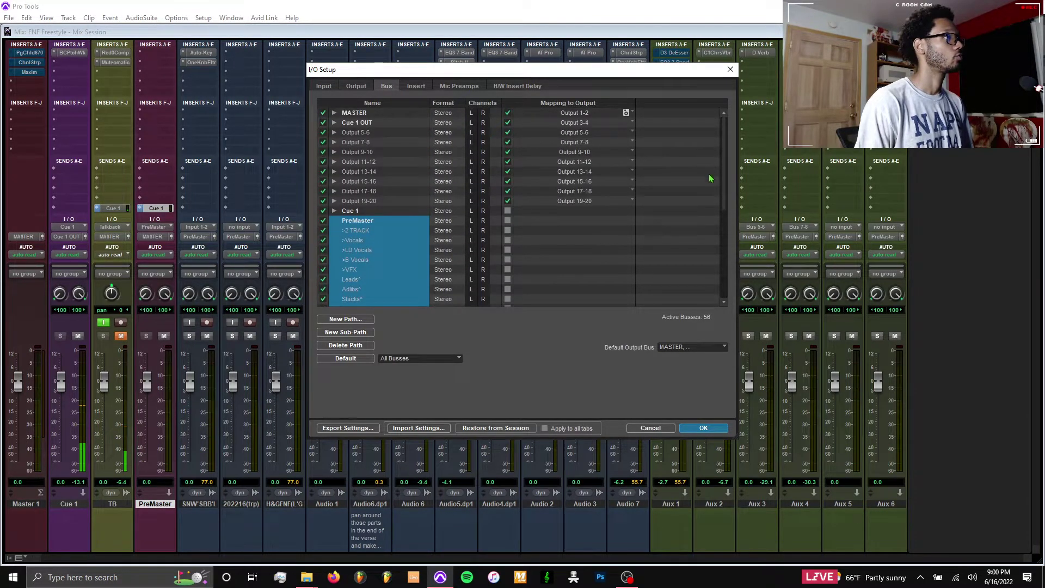
scroll(710, 180, "down", 3)
scroll(711, 188, "up", 3)
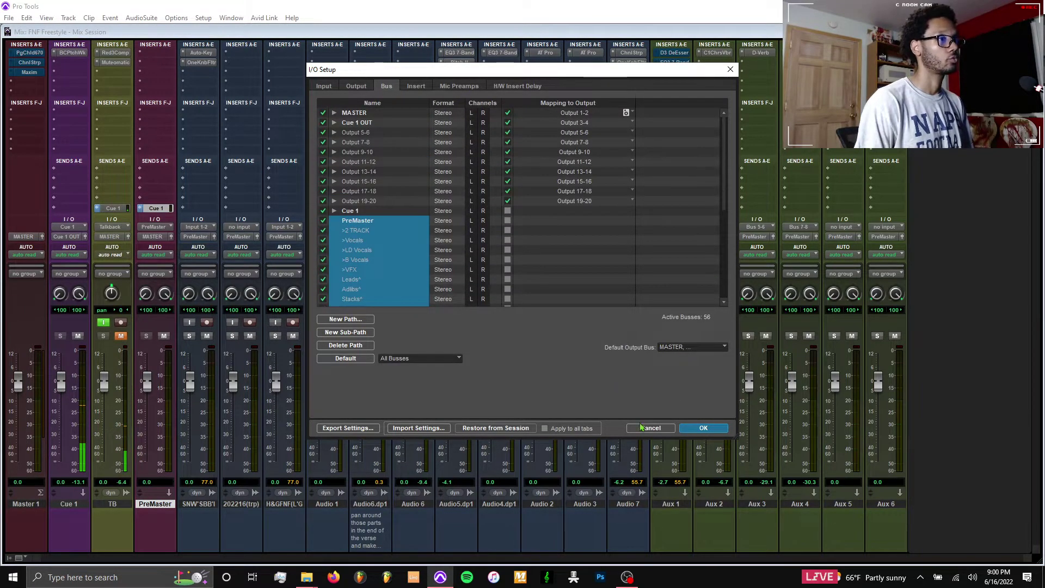
left_click(346, 345)
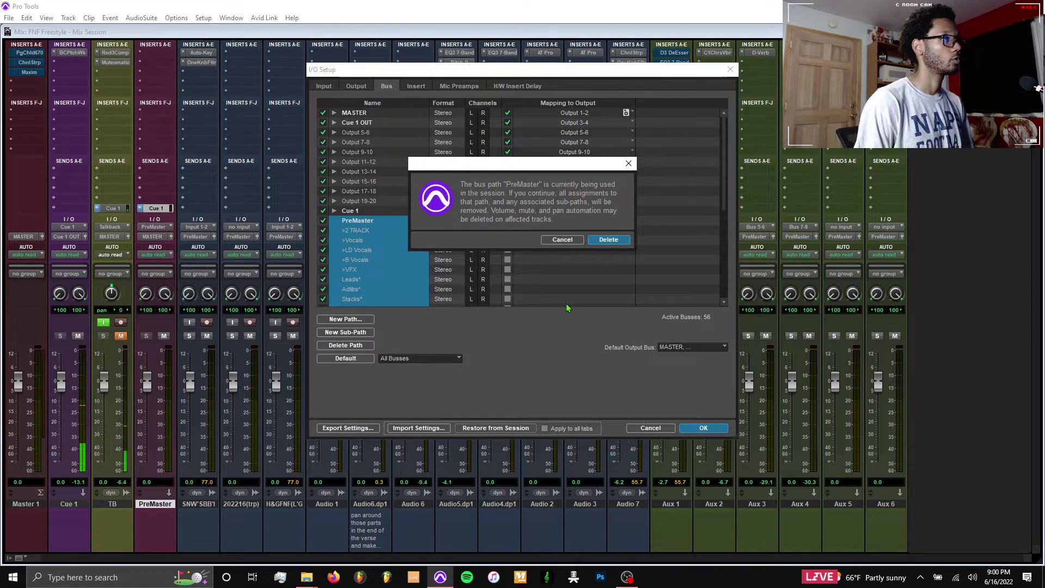
left_click(599, 245)
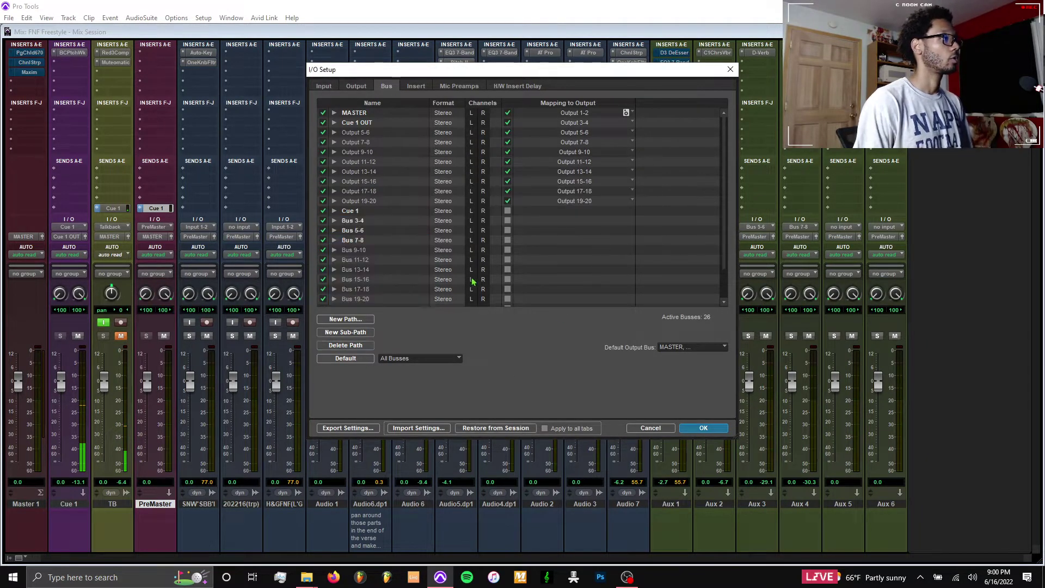
left_click(364, 321)
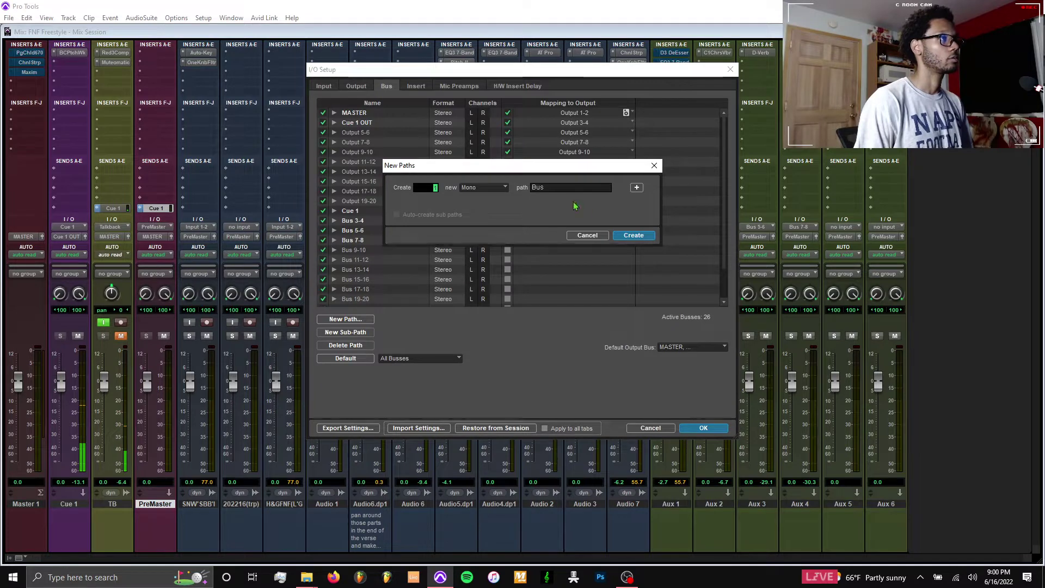
left_click(588, 235)
left_click(703, 428)
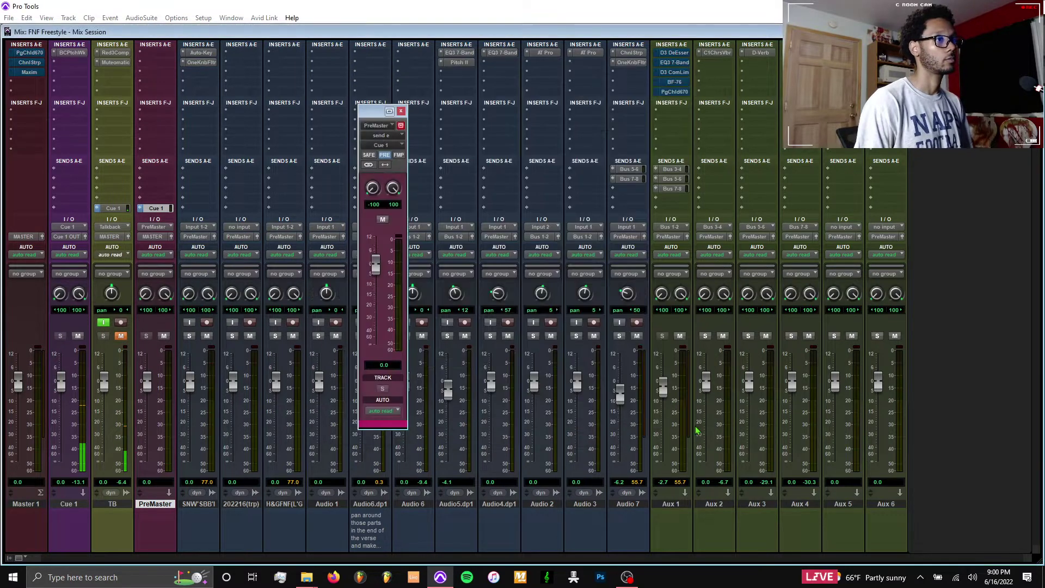
Set the PreMaster track's input to Bus 9-10 and rename that bus to PreMaster
left_click(150, 229)
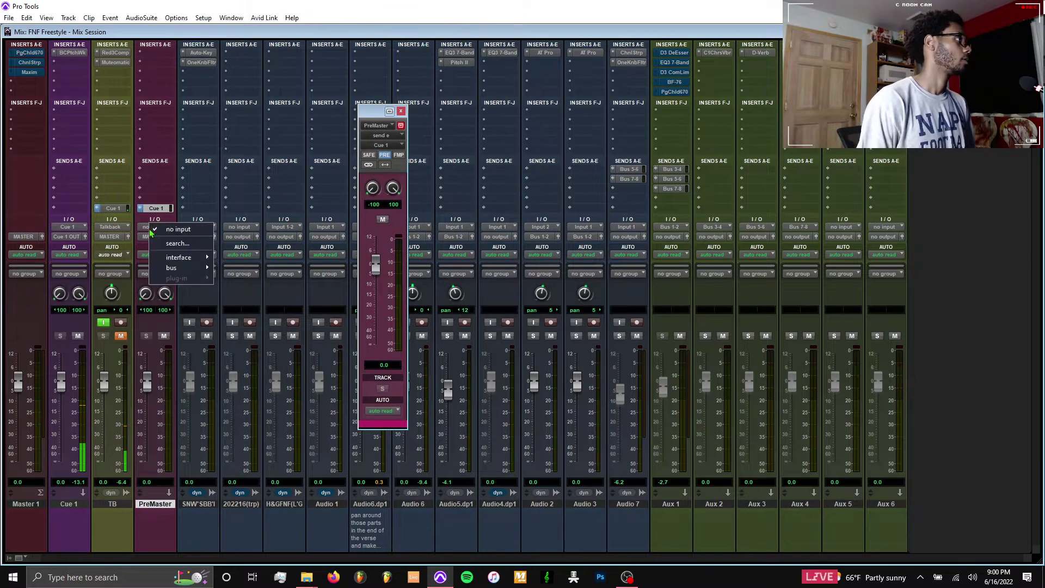
mouse_move(201, 270)
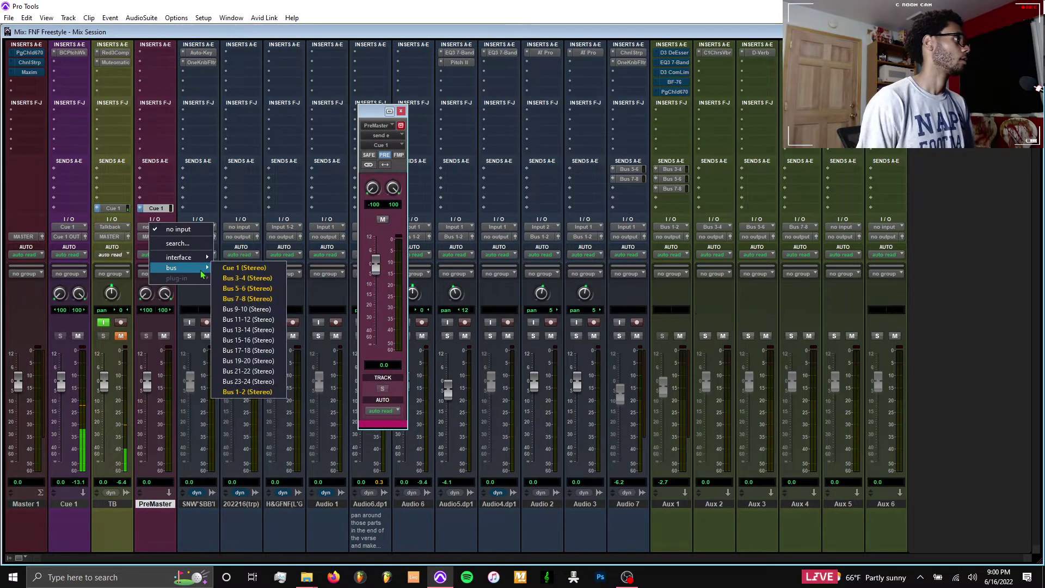
left_click(255, 312)
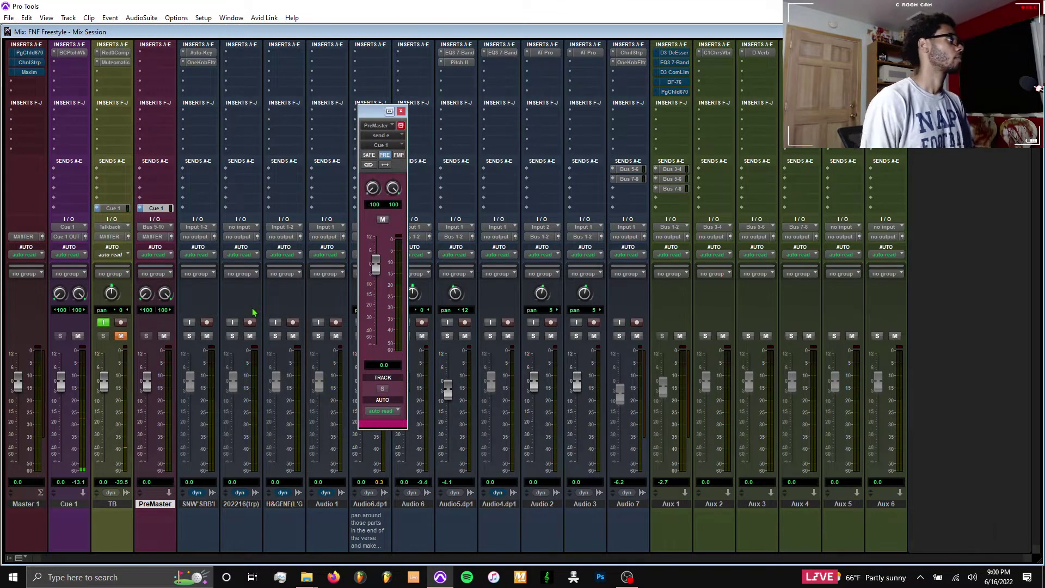
right_click(149, 228)
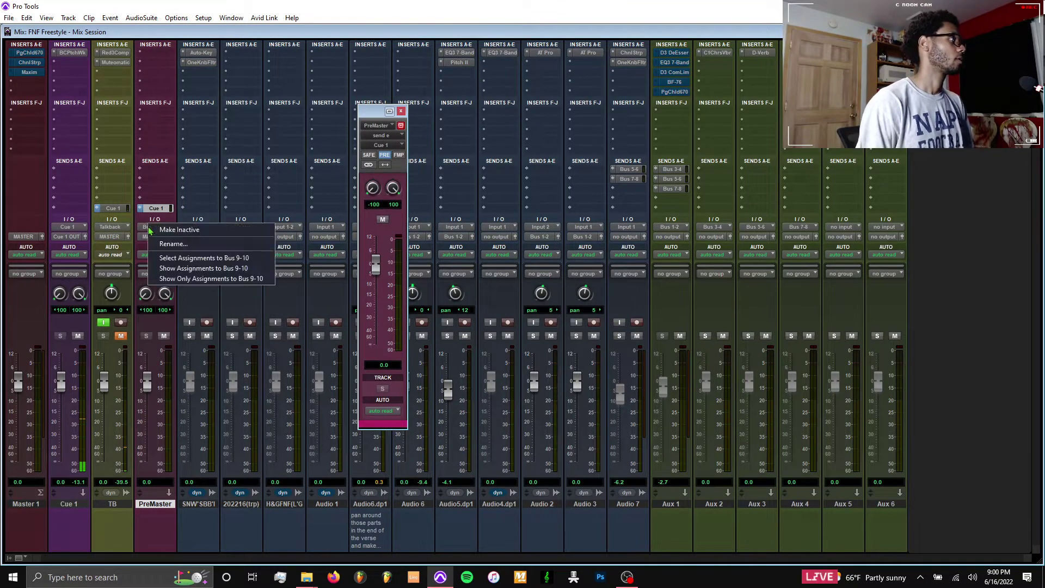
left_click(173, 244)
type("Pre")
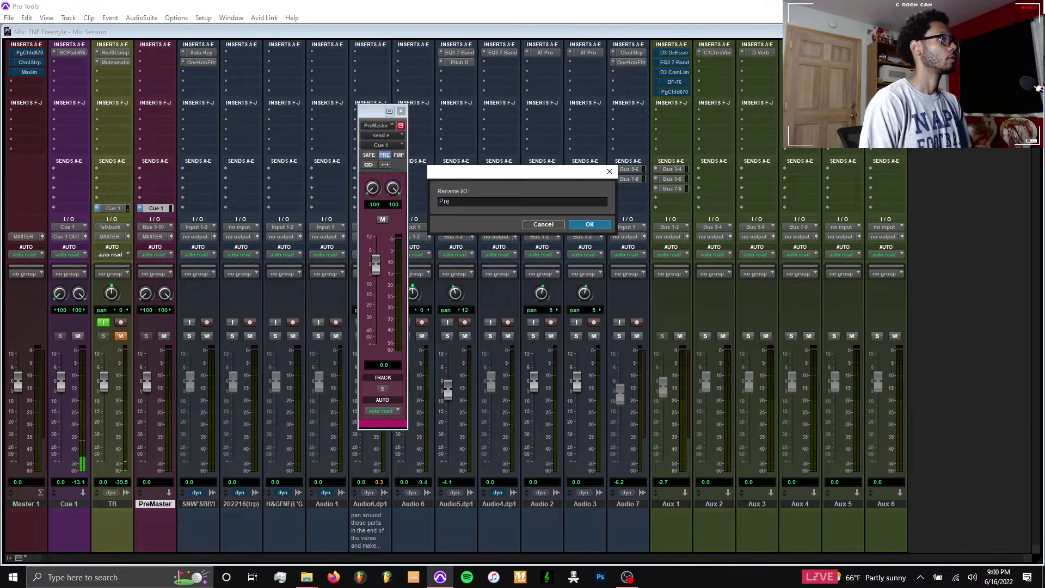
type("Master")
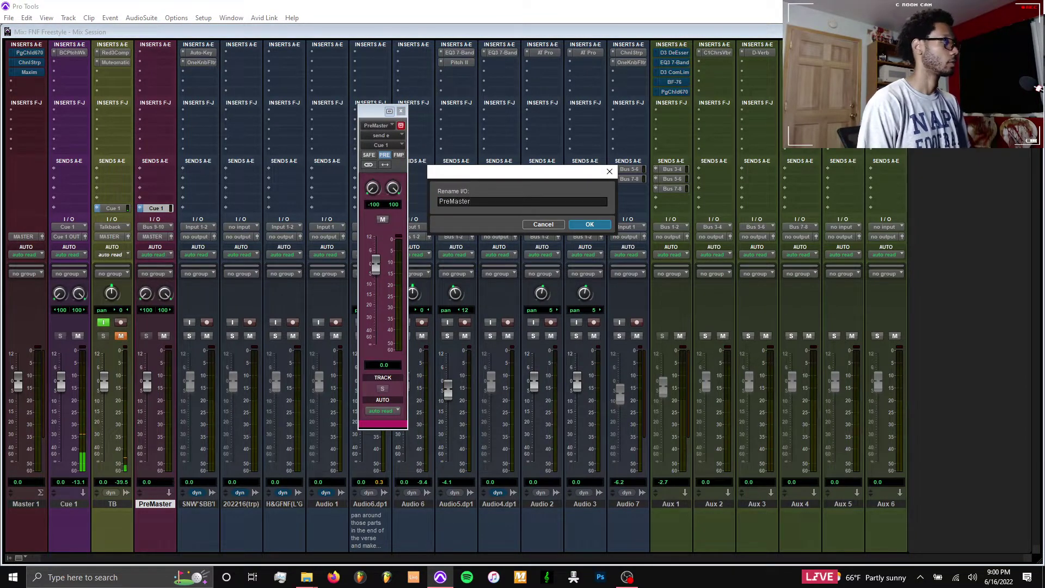
key("Return")
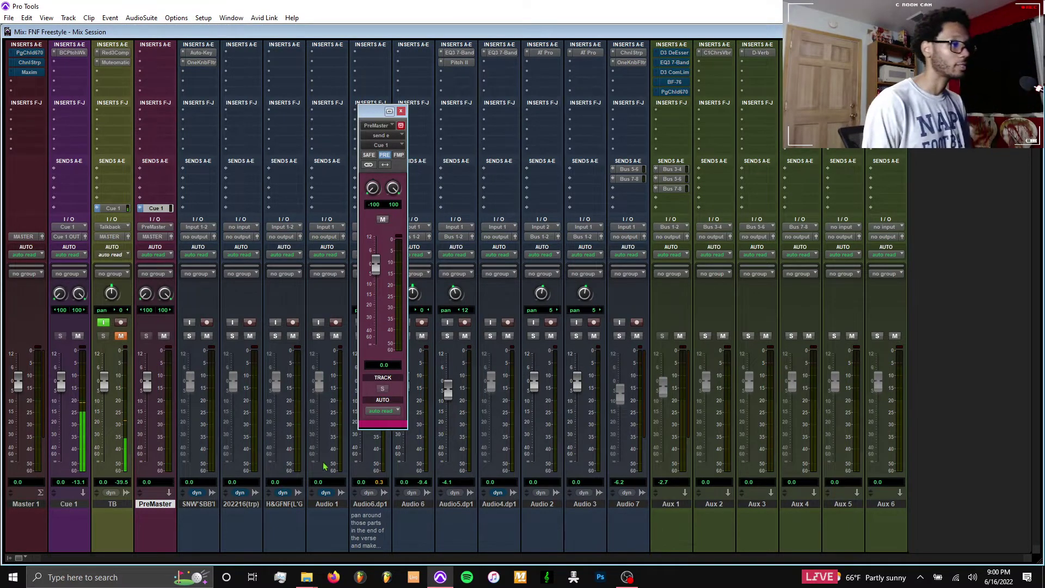
Switch to OBS and make the Overlay source visible in the Pro Tools/Internet - C Room scene
left_click(627, 577)
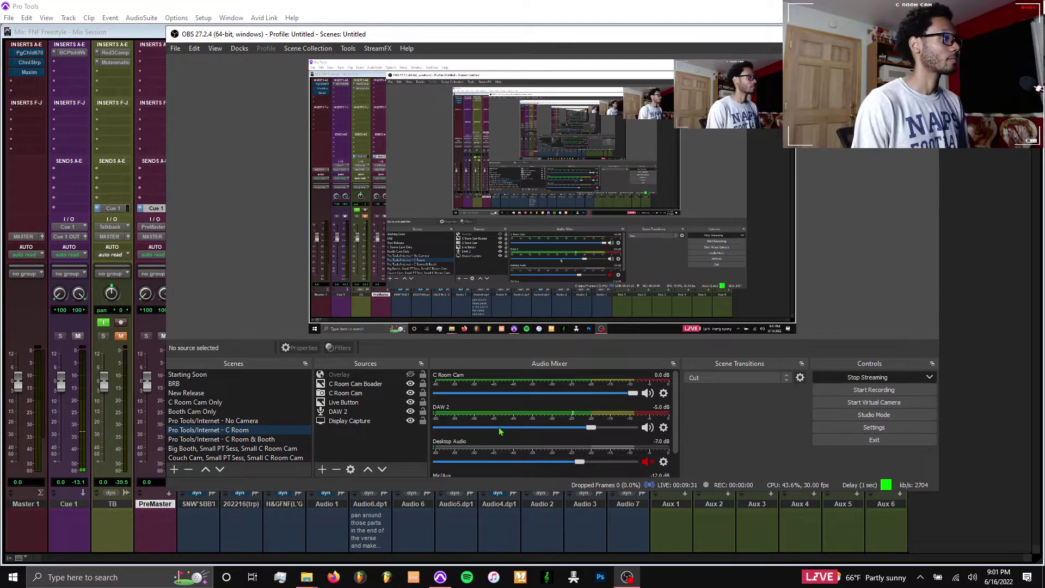
left_click(410, 374)
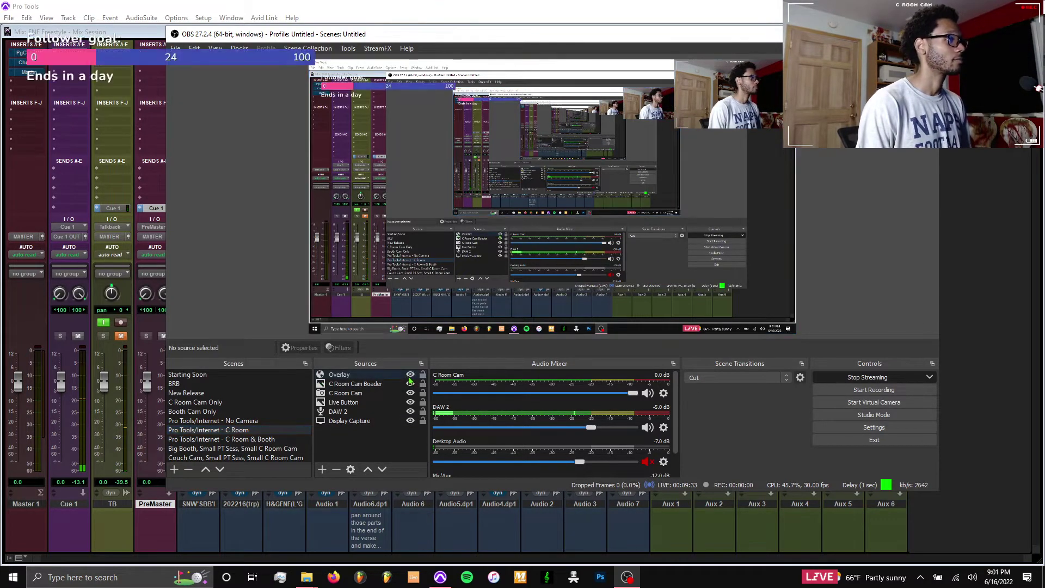
left_click(727, 119)
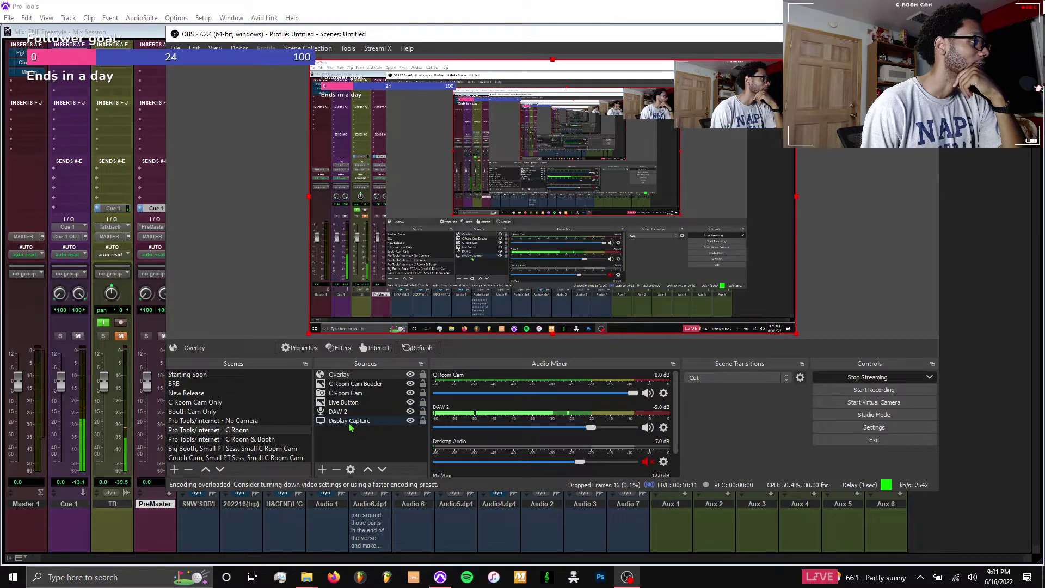
Move the C Room Cam with its border to the lower right corner of the scene preview and minimize OBS
left_click(349, 392)
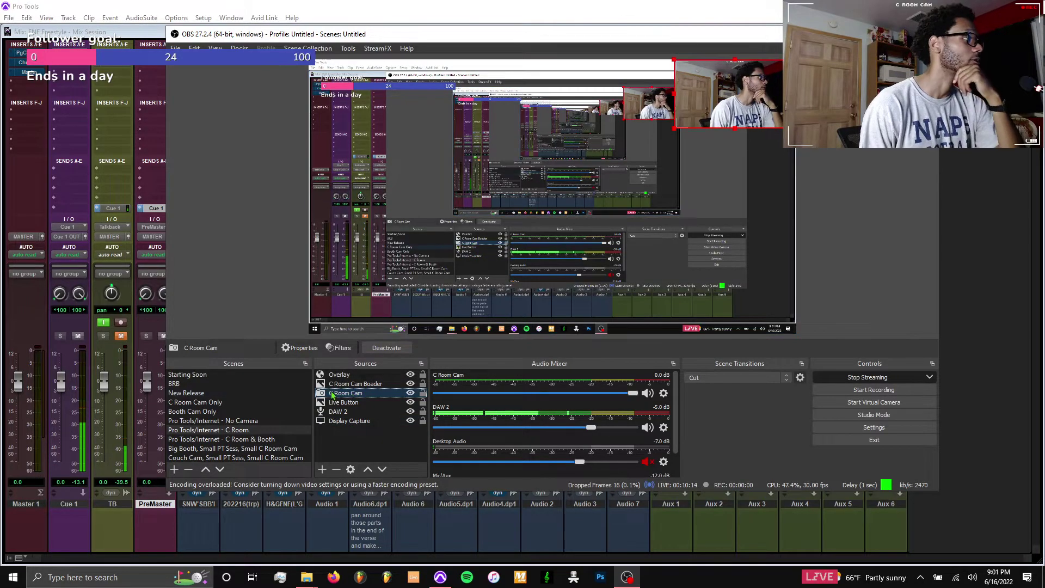
left_click_drag(756, 117, 747, 296)
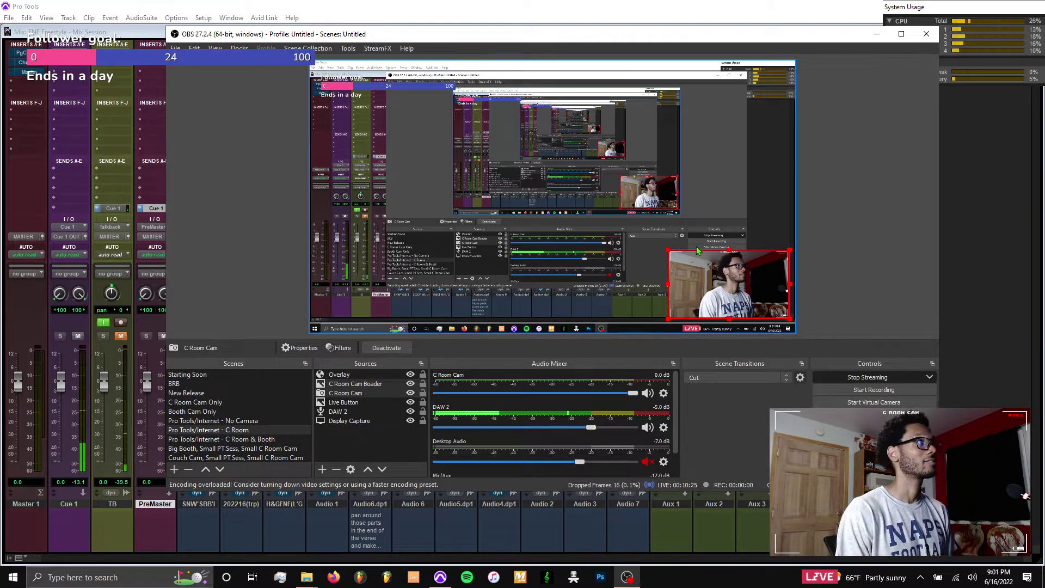
left_click(877, 34)
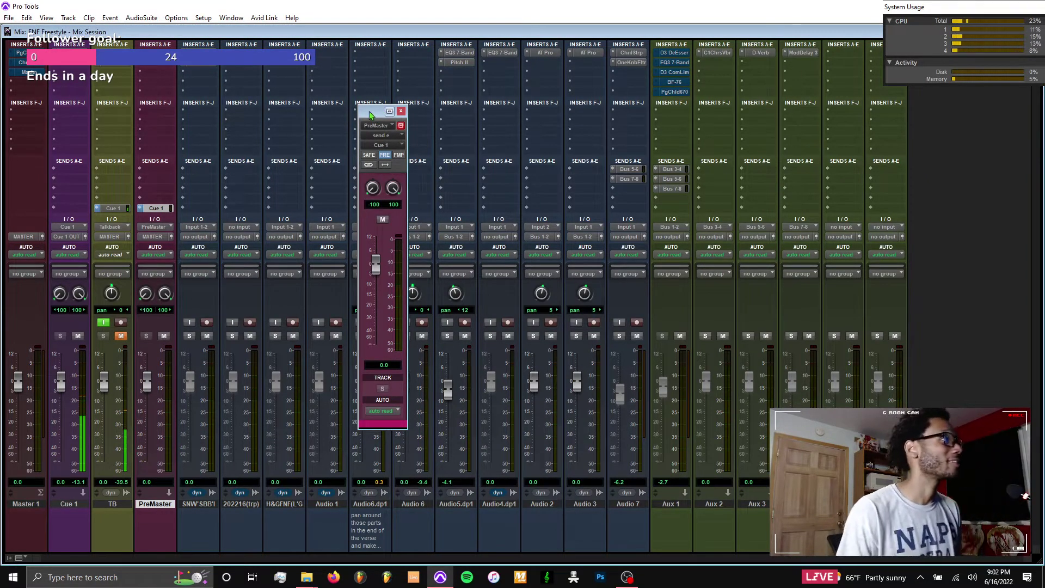
Route the unassigned outputs of SNW'SBB1, 202216(trp), H&GFNF, Audio 1, Audio4.dp1, Audio 7 and all the Aux tracks to the PreMaster bus
left_click(402, 111)
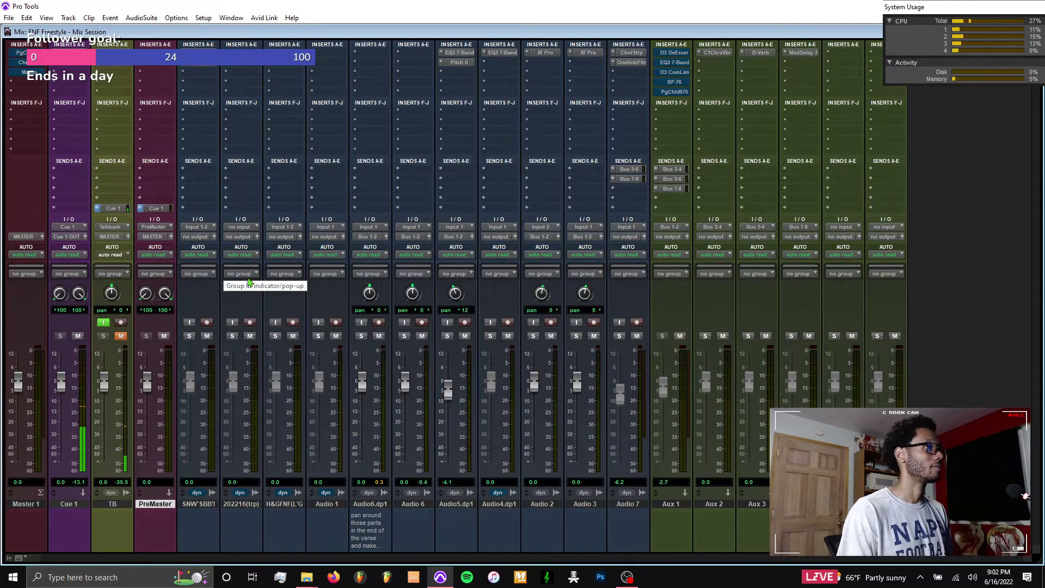
left_click(194, 505)
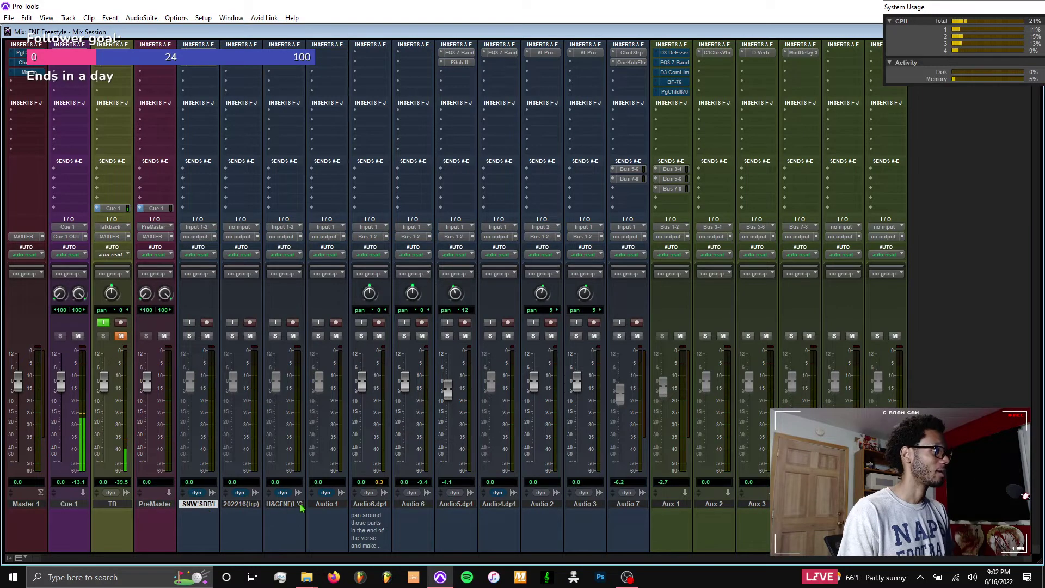
left_click(319, 504, "shift")
left_click(496, 505, "ctrl")
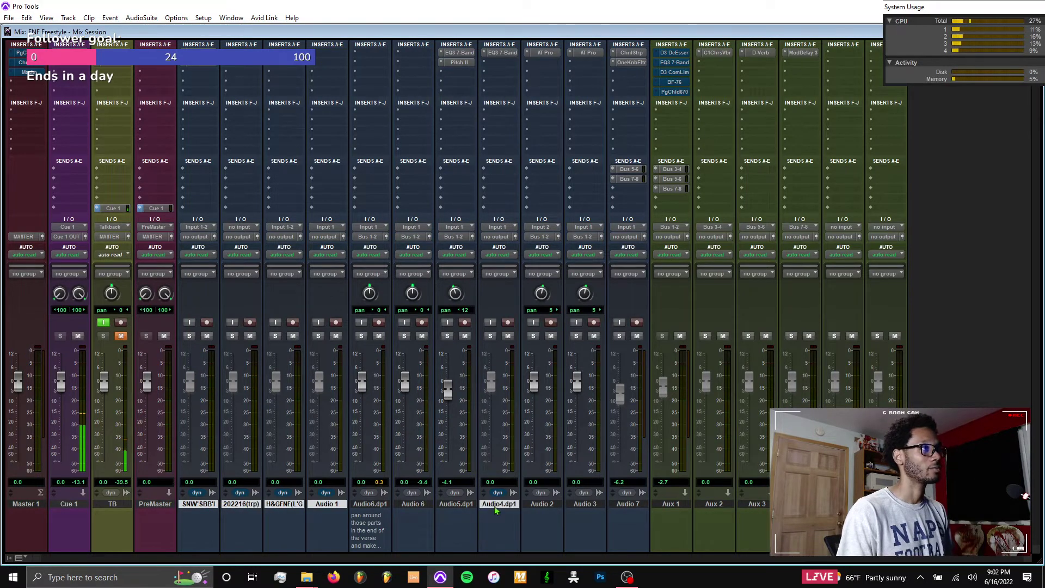
left_click(628, 505, "ctrl")
left_click(678, 505, "ctrl")
left_click(724, 506, "ctrl")
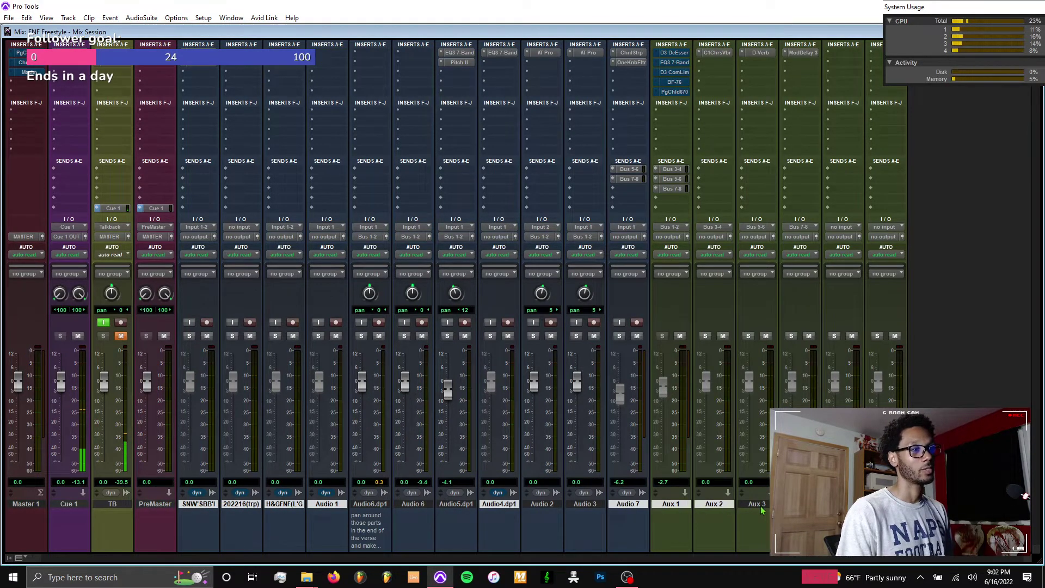
left_click(761, 507, "ctrl")
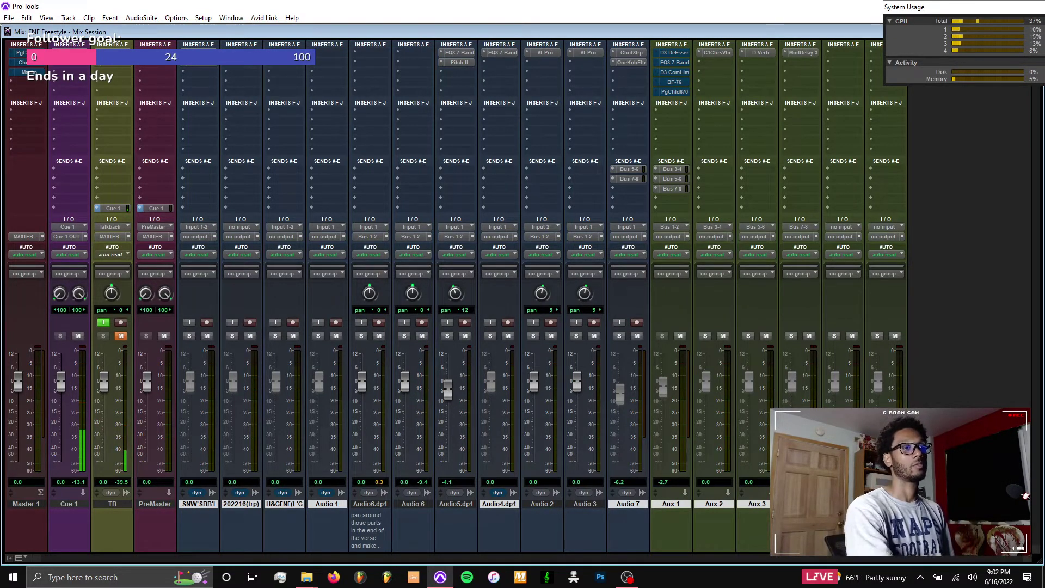
left_click(678, 238)
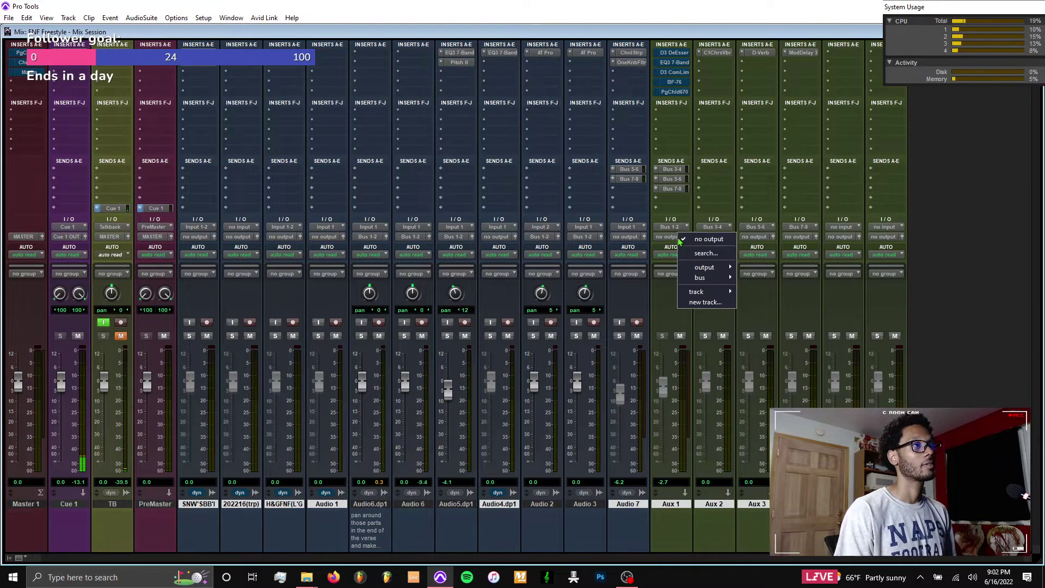
mouse_move(703, 267)
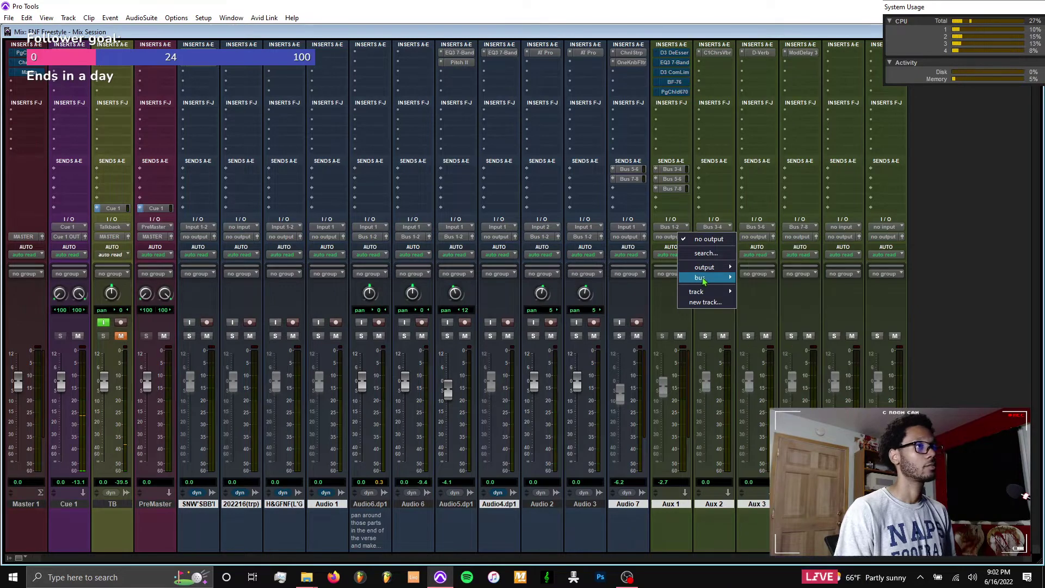
left_click(773, 311)
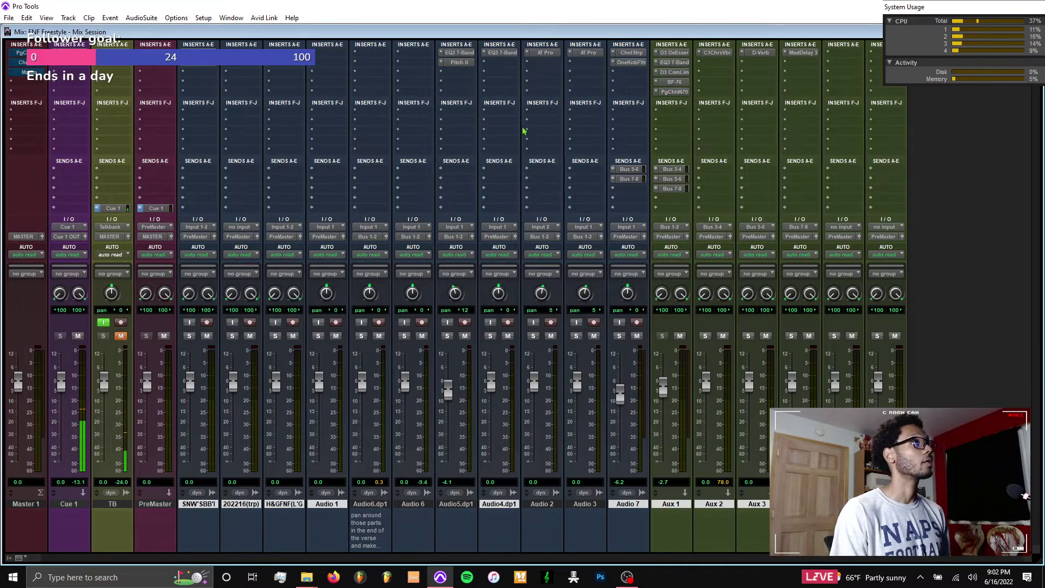
Play the session from the start in the Edit window to check the new routing
key("ctrl+equal")
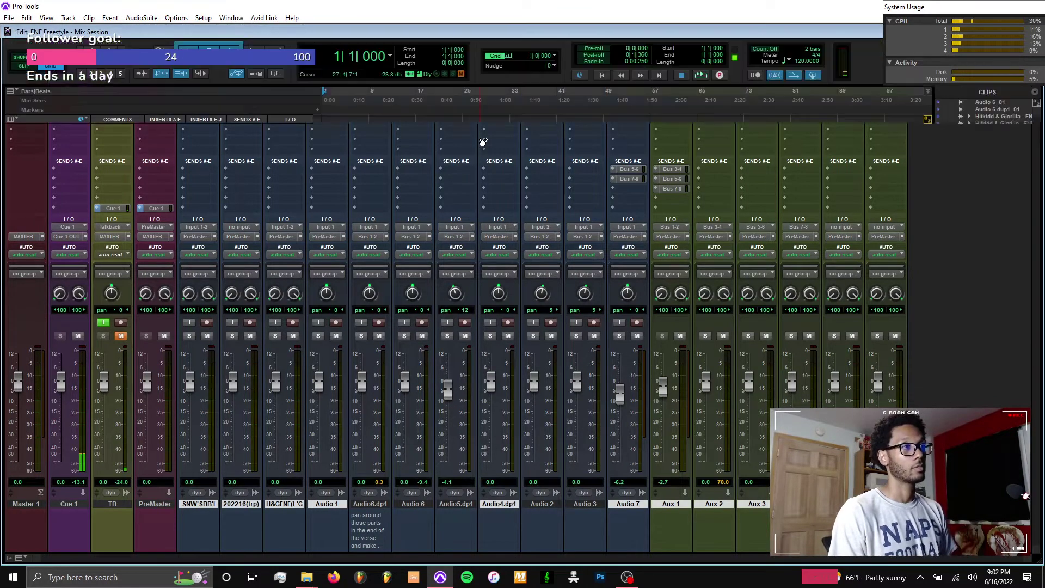
key("space")
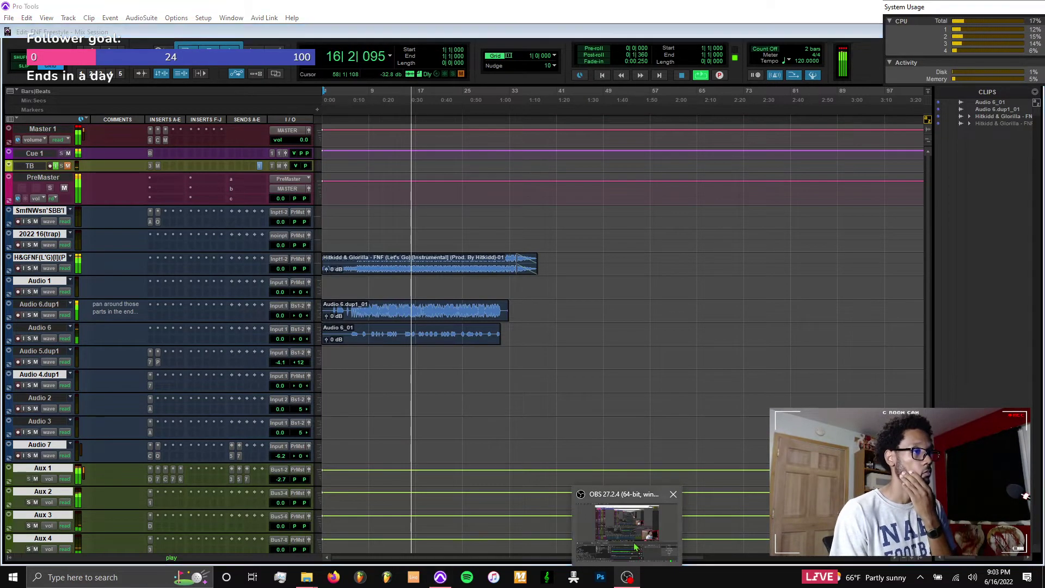
Switch to OBS and try showing the Twitch Chat dock
left_click(627, 576)
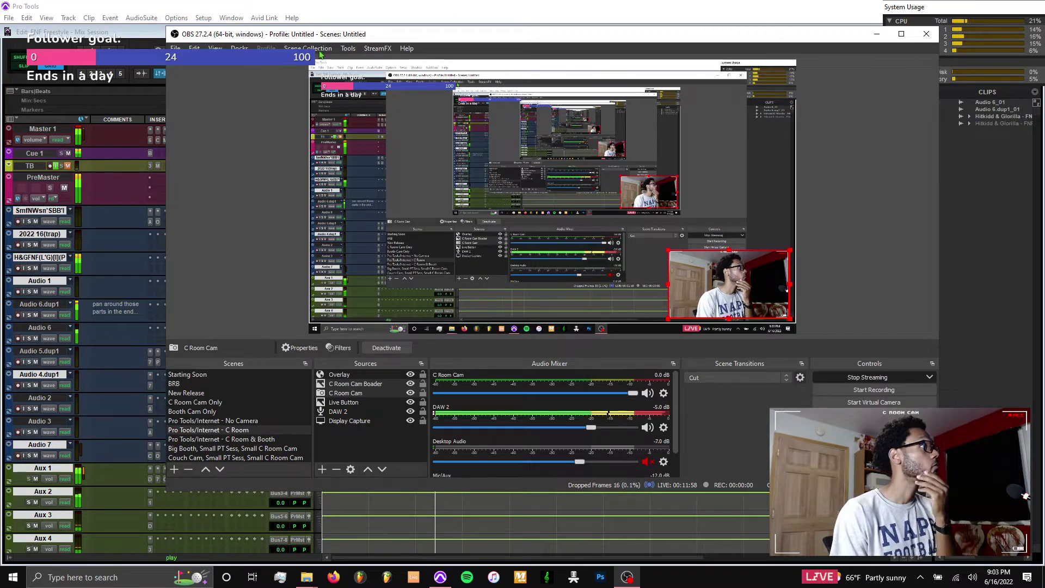
left_click(216, 50)
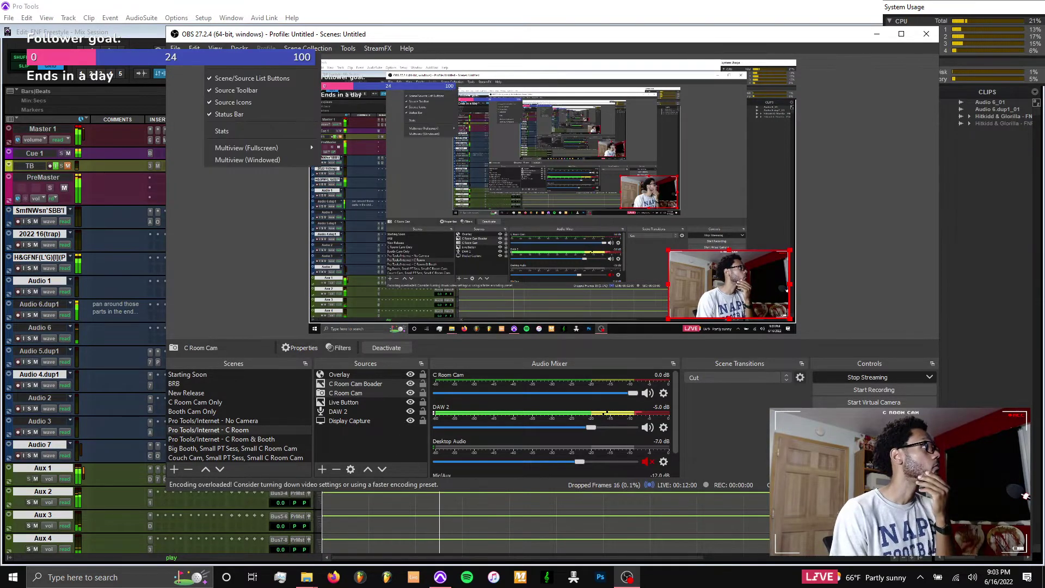
mouse_move(239, 50)
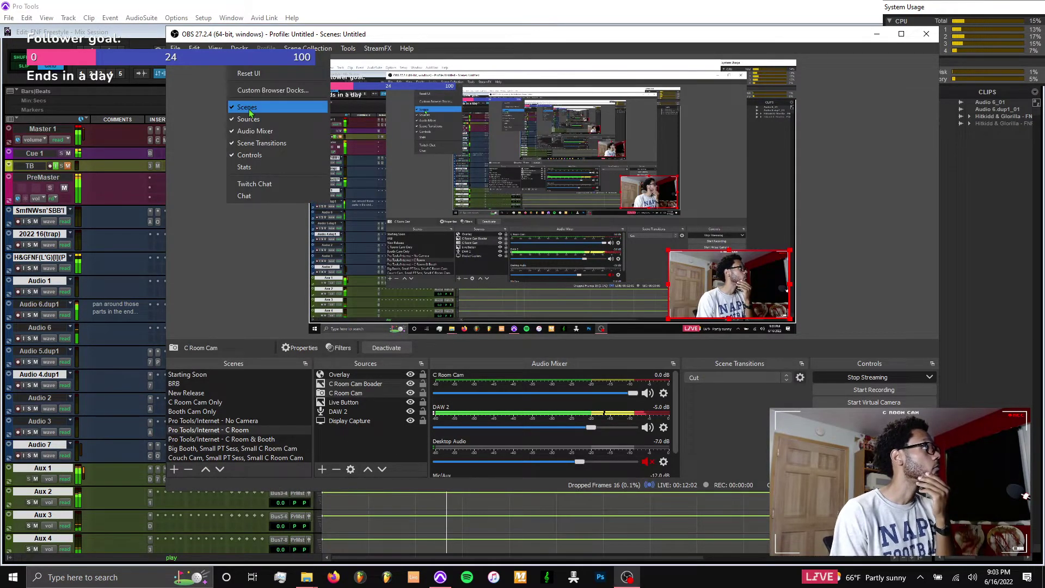
left_click(250, 188)
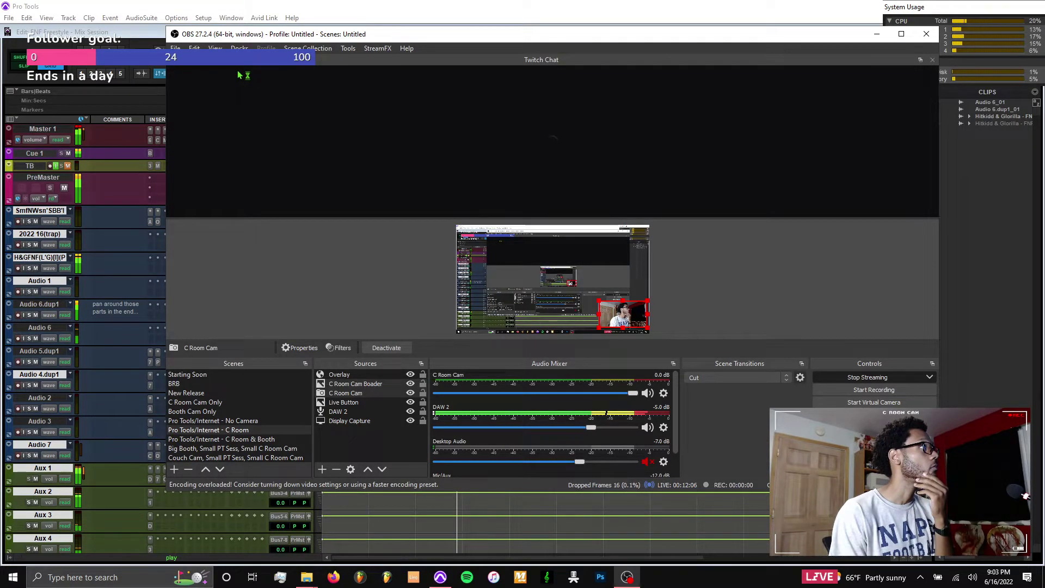
left_click(933, 60)
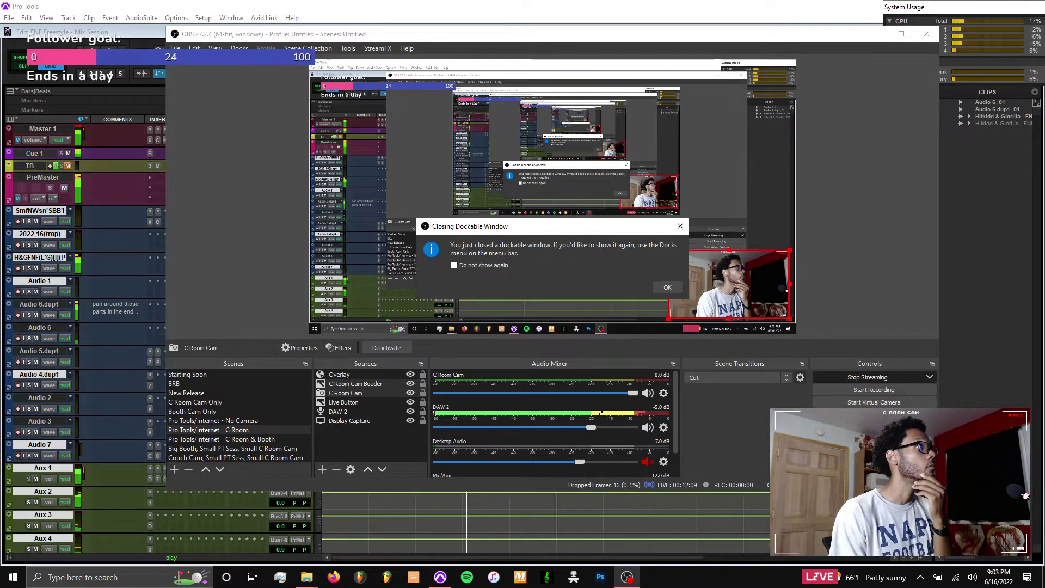
left_click(656, 288)
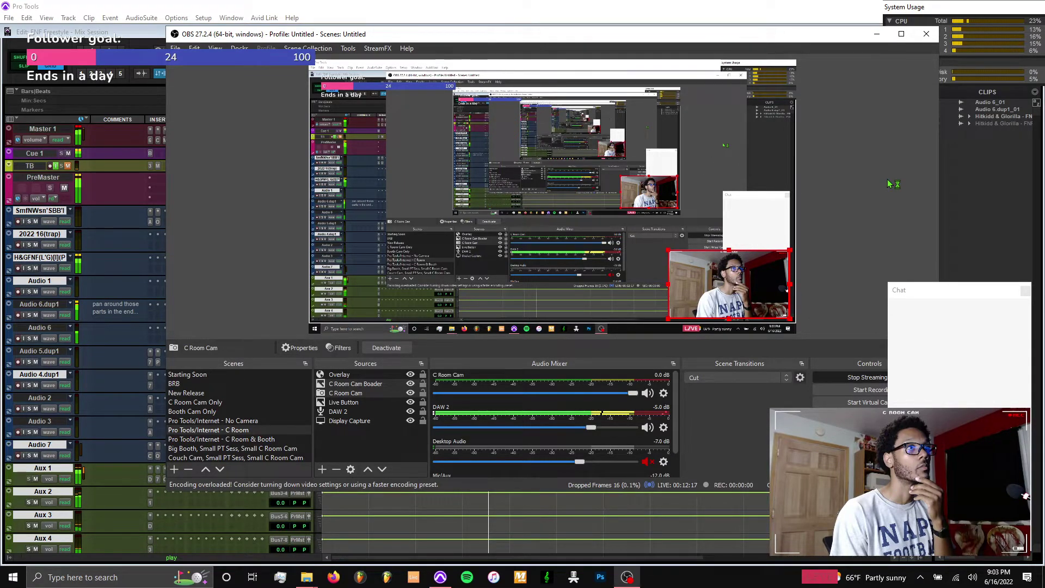
Move the floating Chat window down behind the webcam overlay and return to Pro Tools
left_click_drag(952, 297, 945, 407)
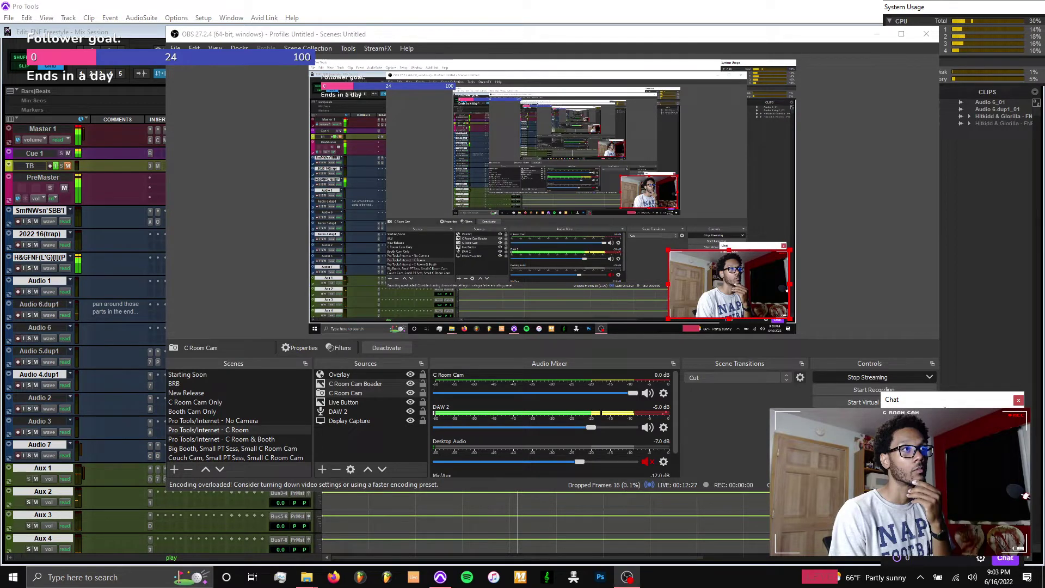
left_click_drag(946, 407, 946, 423)
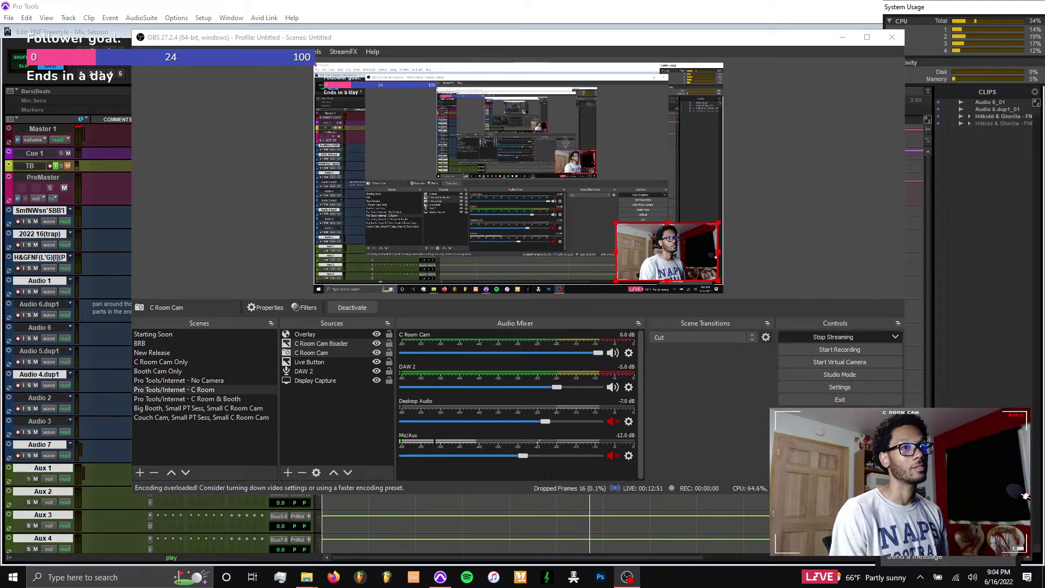
key("alt+Tab")
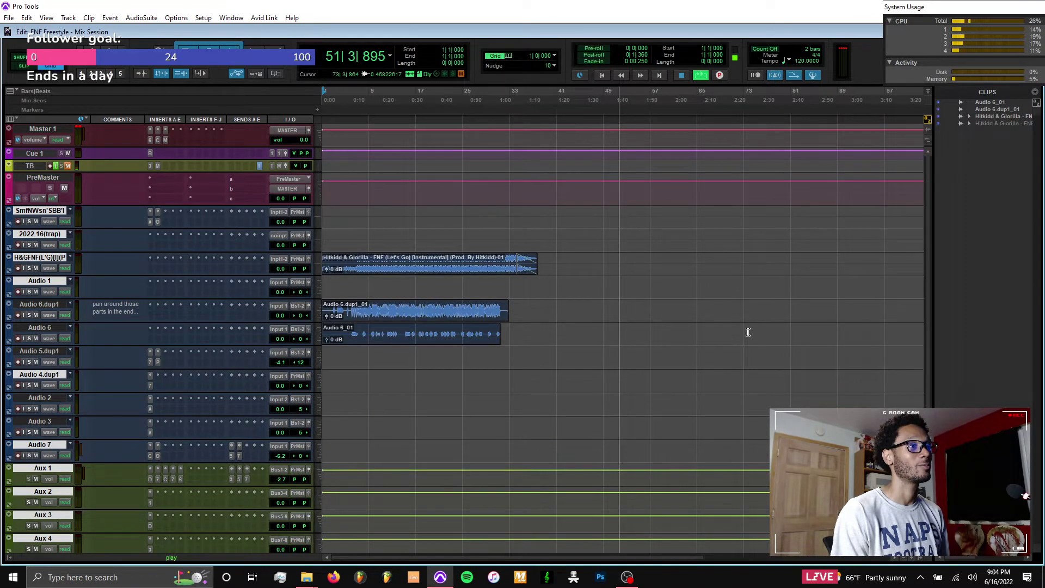
key("alt+Tab")
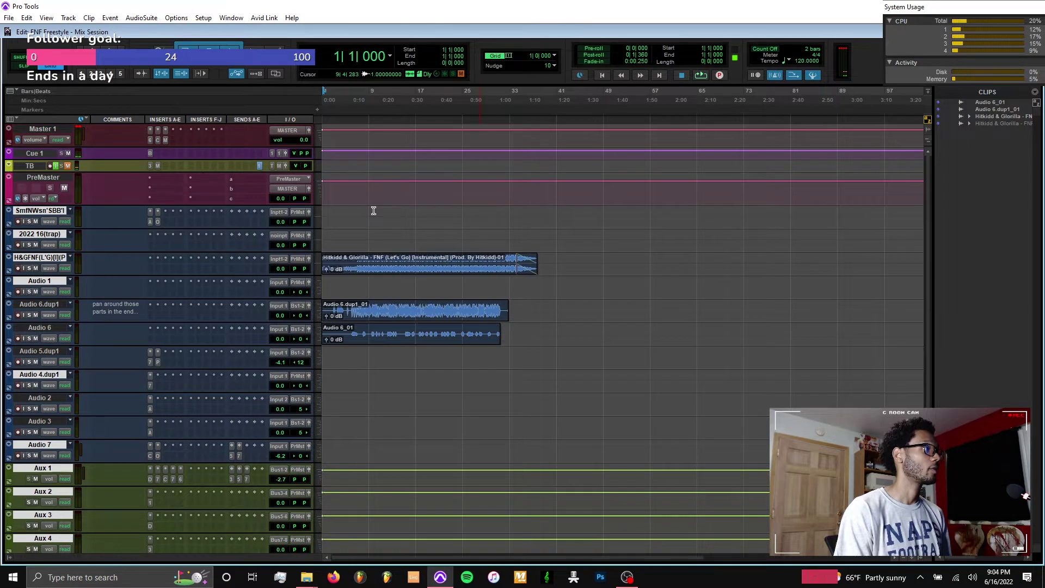
Hide and make inactive the empty tracks SmfNWsn'SBB, 2022 16(trap), Audio 1, Audio 5.dup1, Audio 4.dup1, Audio 2, Audio 3 and Audio 7
left_click(151, 222)
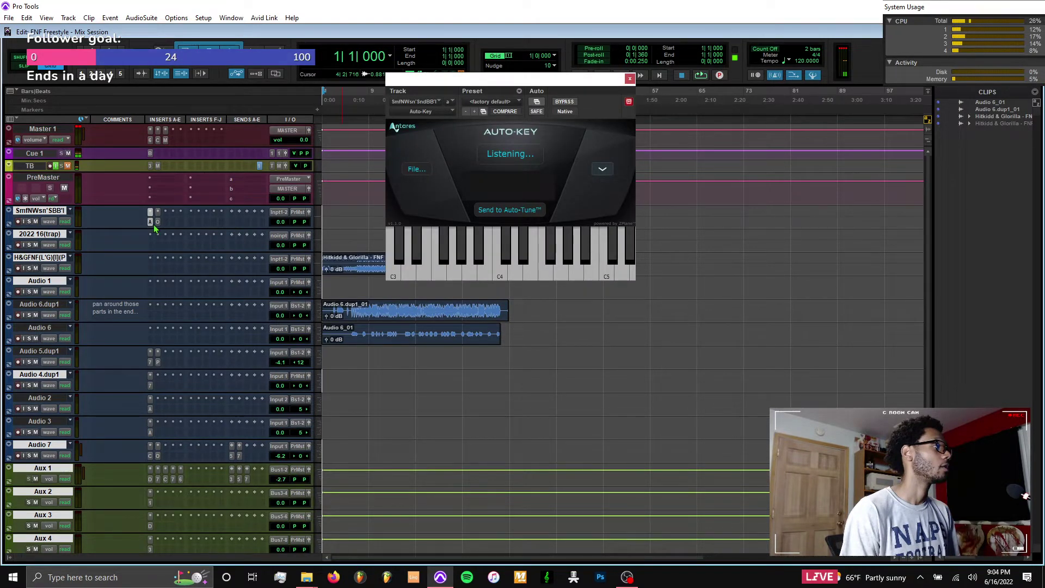
left_click(151, 221)
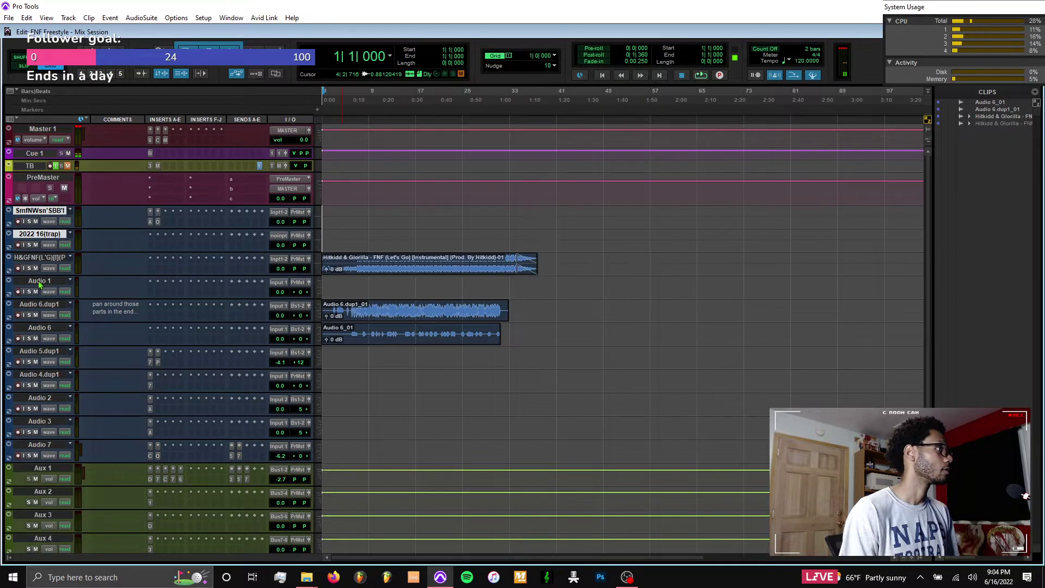
left_click(39, 281, "ctrl")
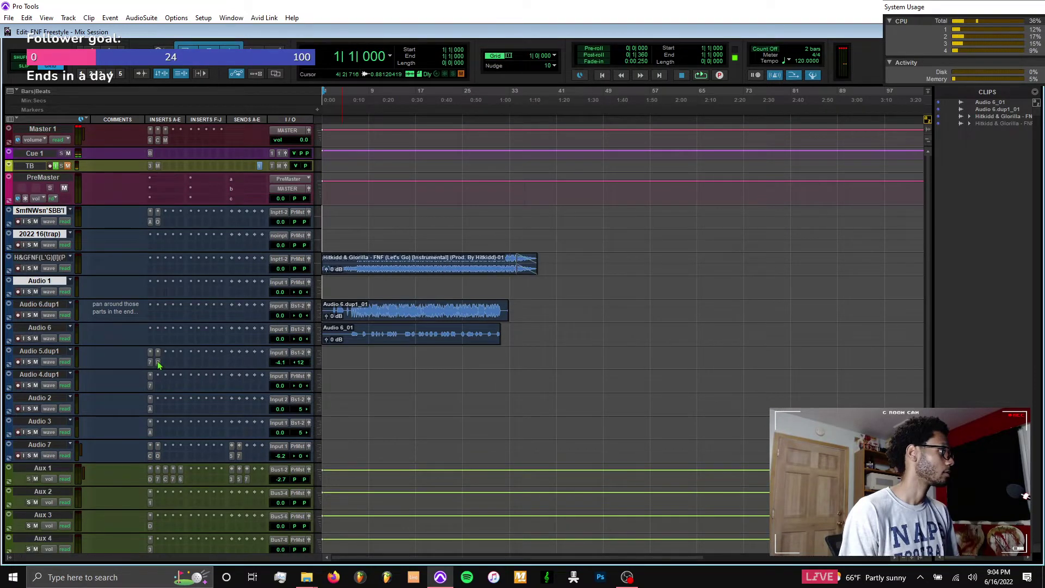
key("ctrl+equal")
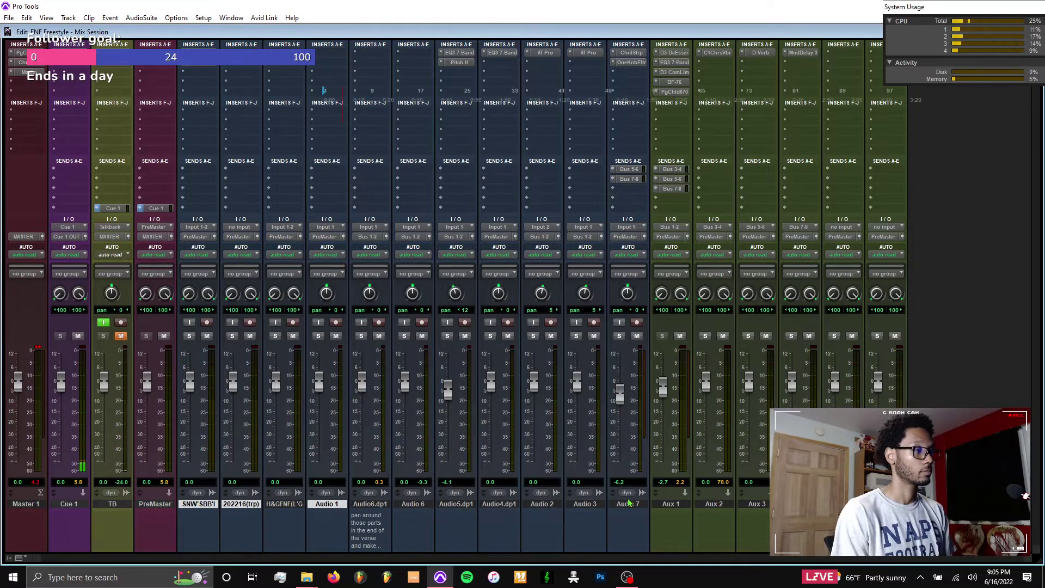
key("ctrl+equal")
left_click_drag(56, 355, 57, 448)
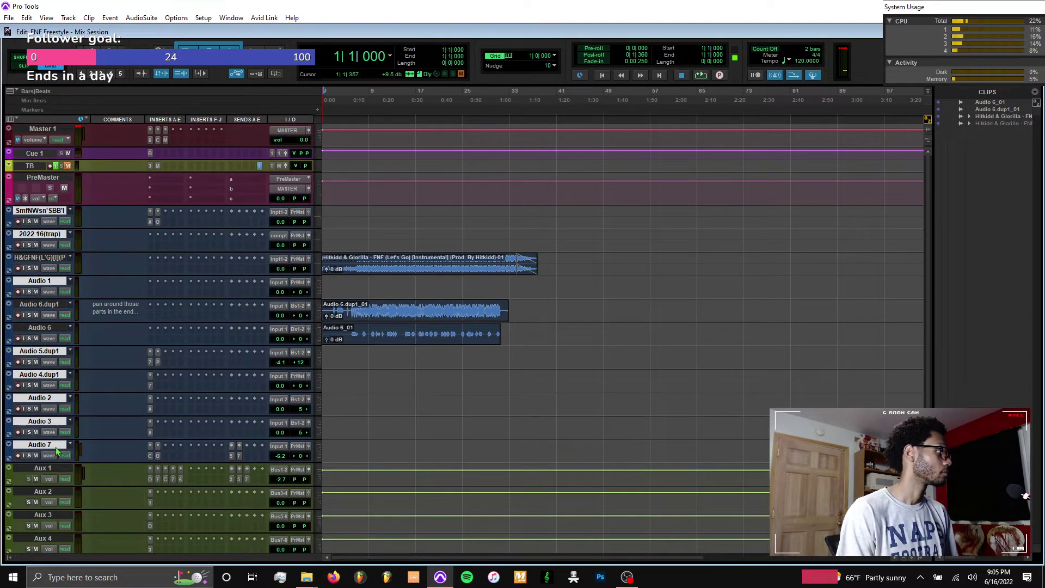
right_click(52, 446)
left_click(51, 448, "ctrl")
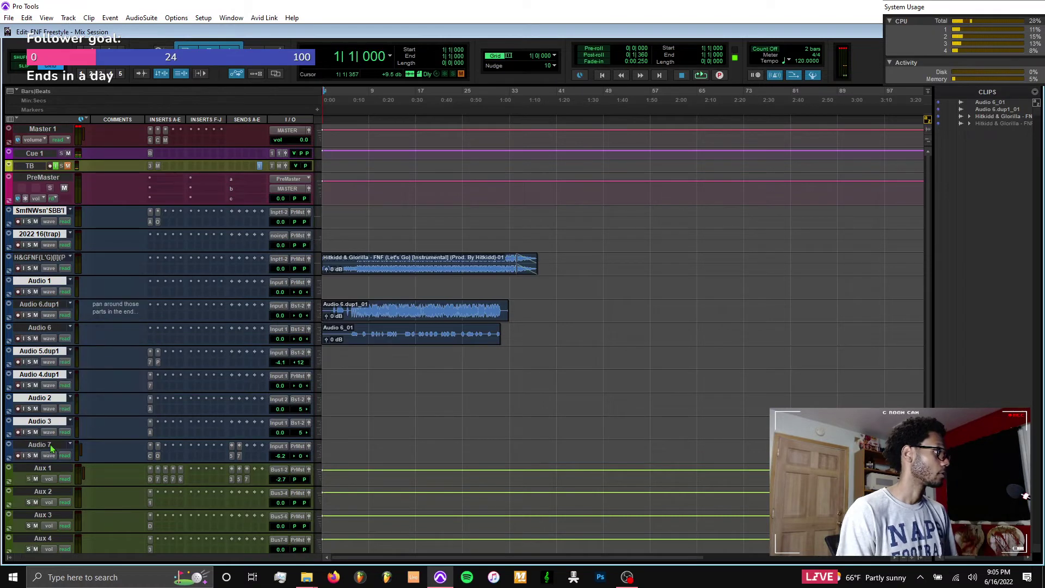
scroll(51, 446, "down", 2)
scroll(50, 428, "up", 1)
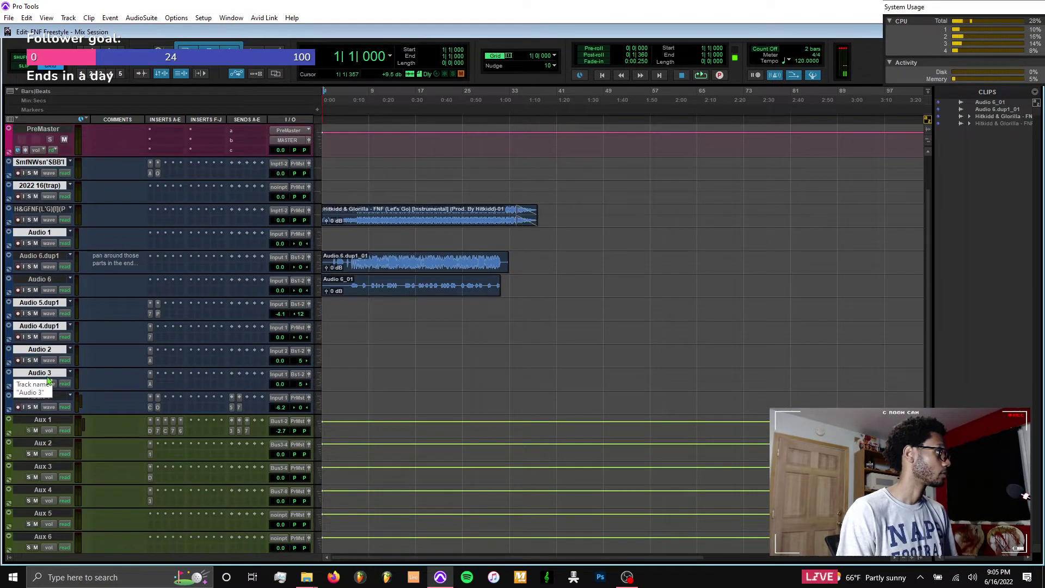
right_click(42, 398)
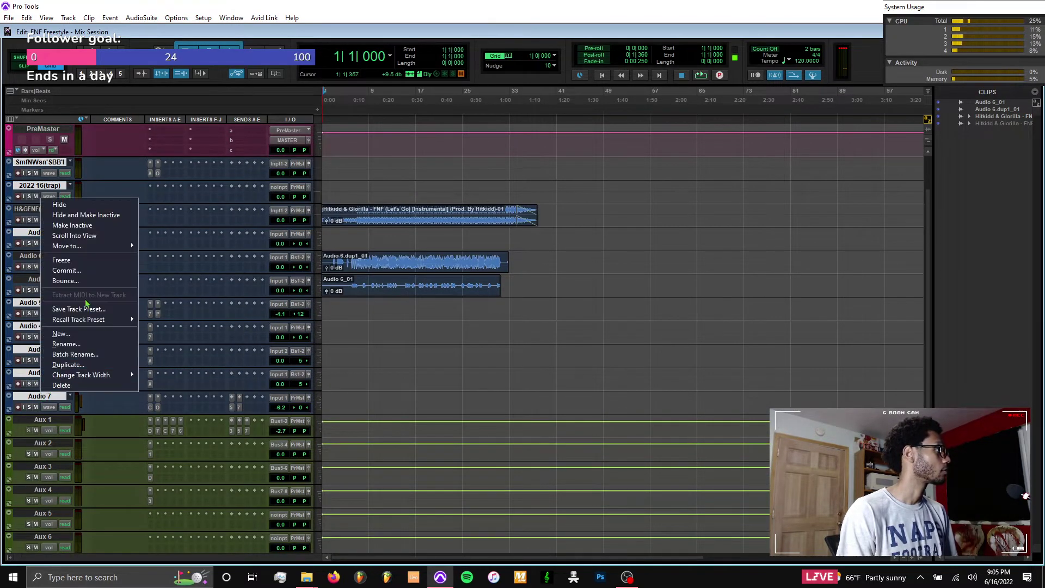
left_click(93, 215)
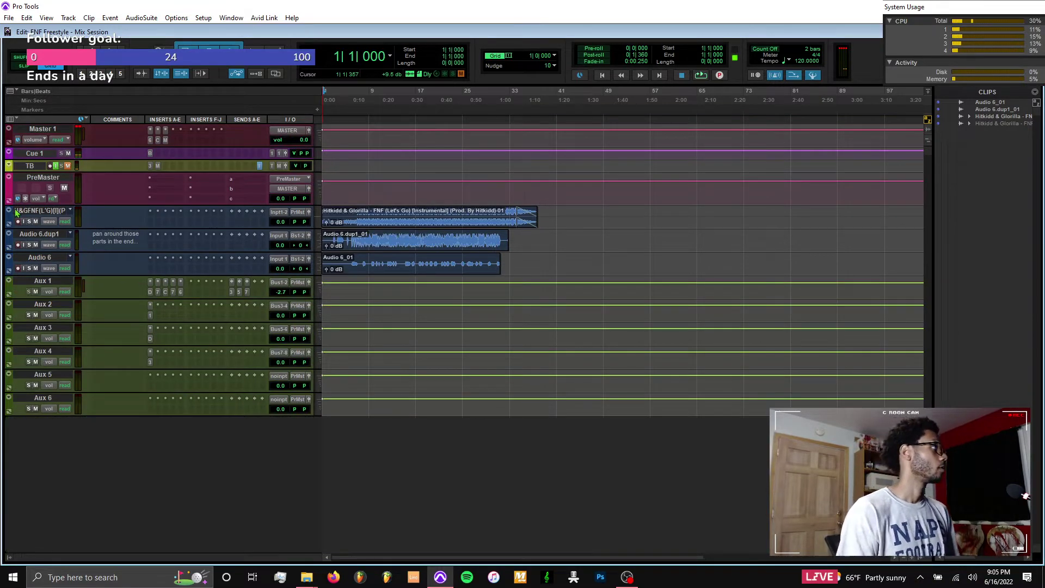
Add the comment BEAT to the H&GFNF instrumental track
left_click(118, 216)
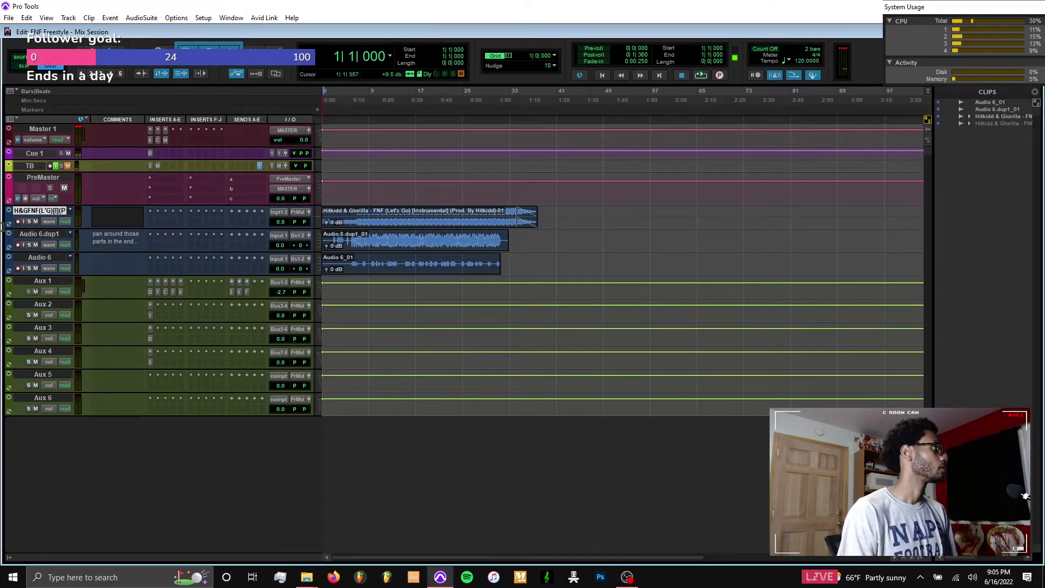
type("BEAT")
key("Return")
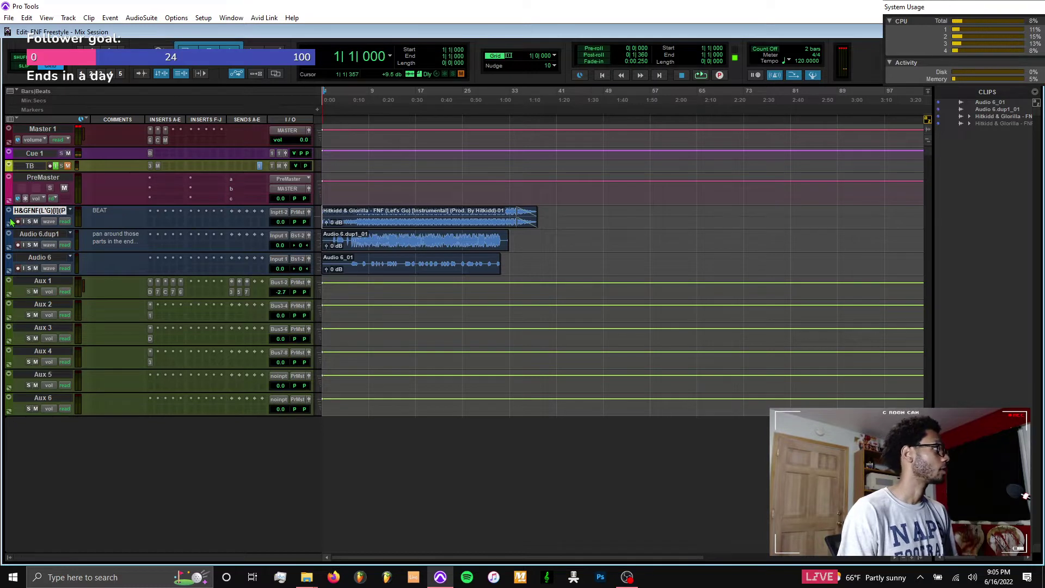
Color the H&GFNF instrumental track dark red and the Audio 6.dup1 track magenta pink
double_click(9, 221)
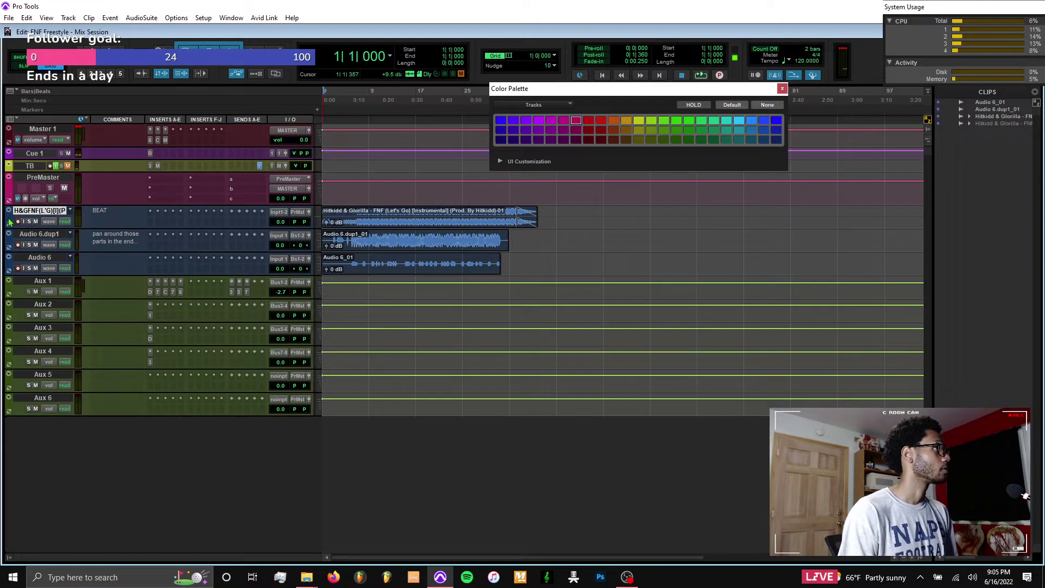
left_click(601, 139)
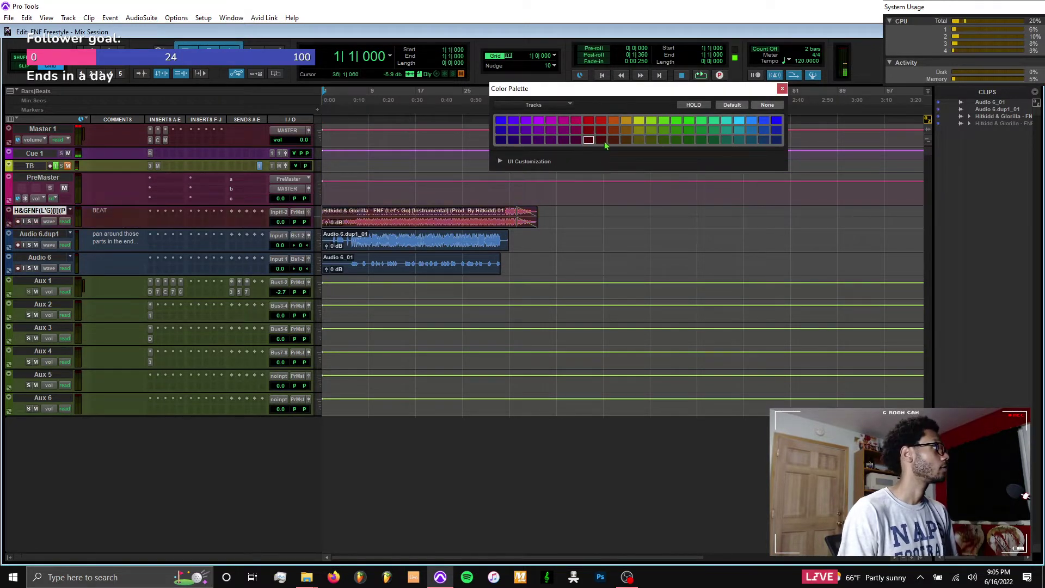
left_click(54, 233)
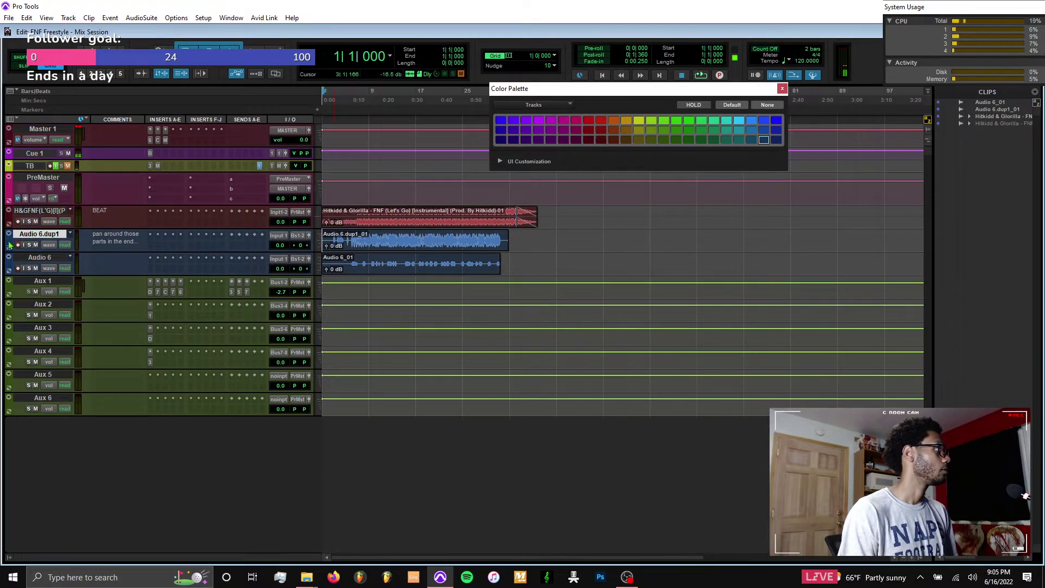
left_click(576, 121)
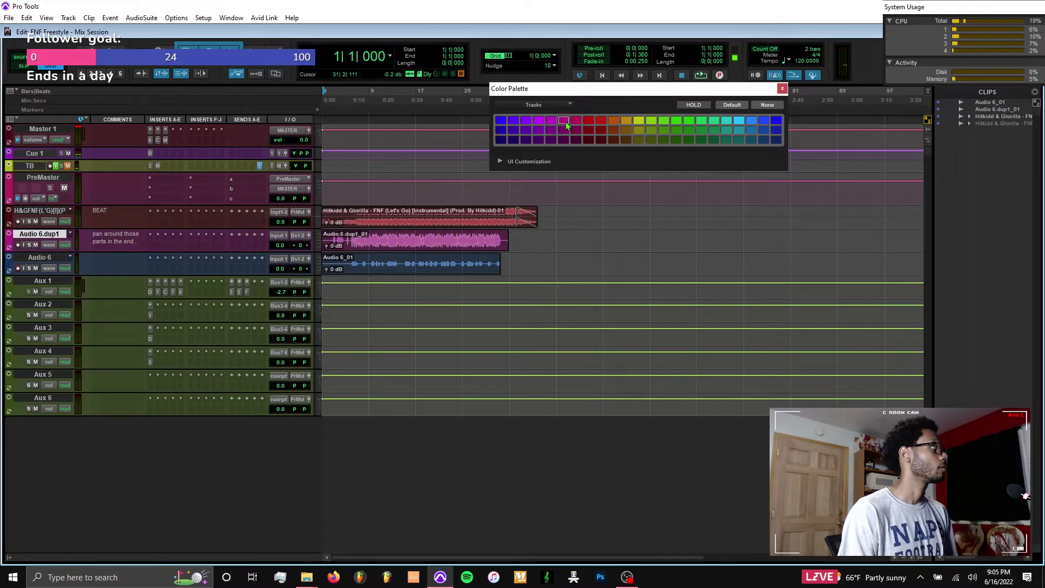
Color the Audio 6 track dark purple
left_click(52, 258)
left_click(575, 133)
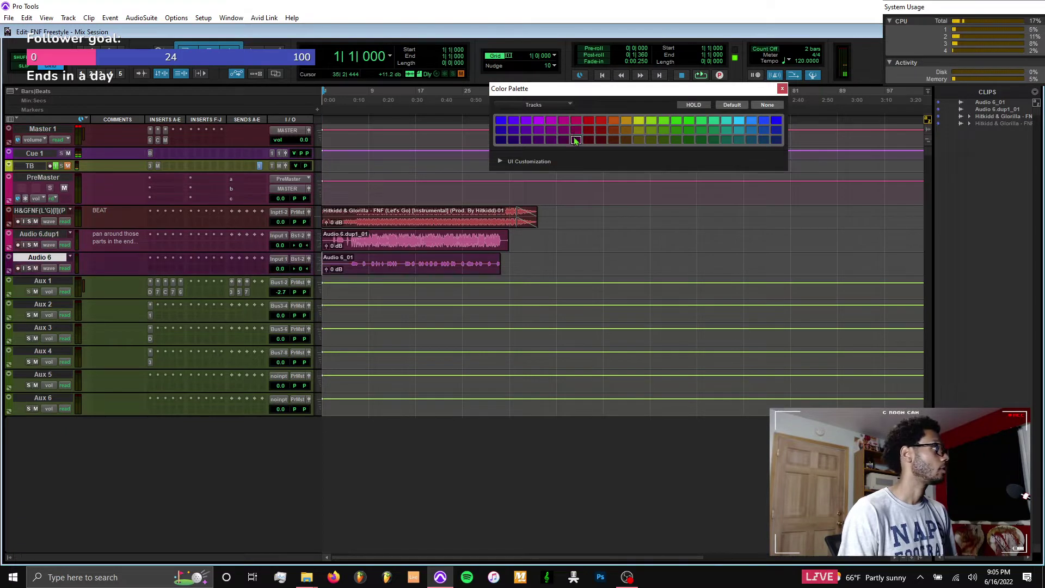
left_click(568, 133)
left_click(566, 138)
left_click(567, 133)
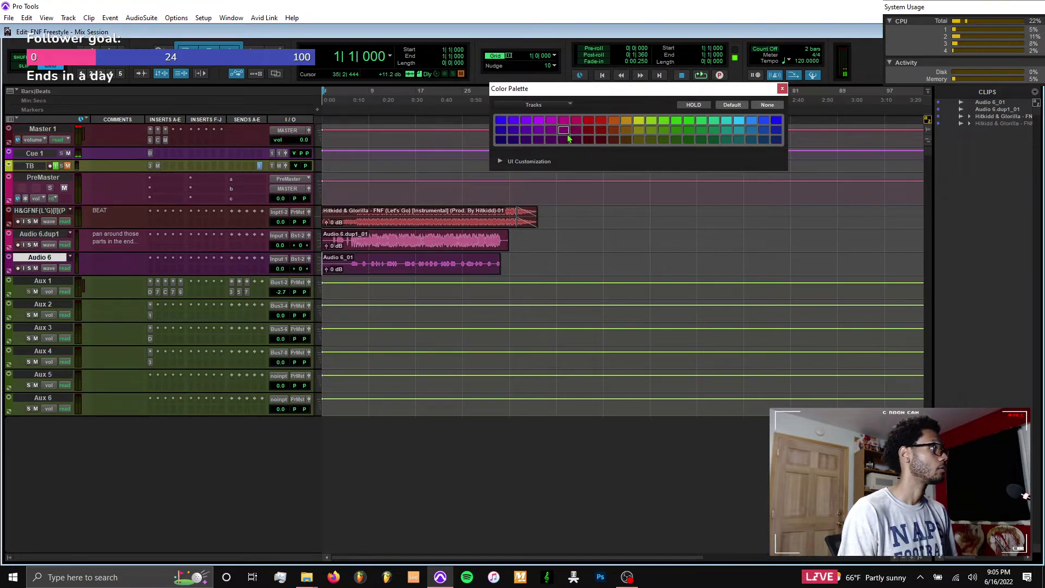
left_click(567, 137)
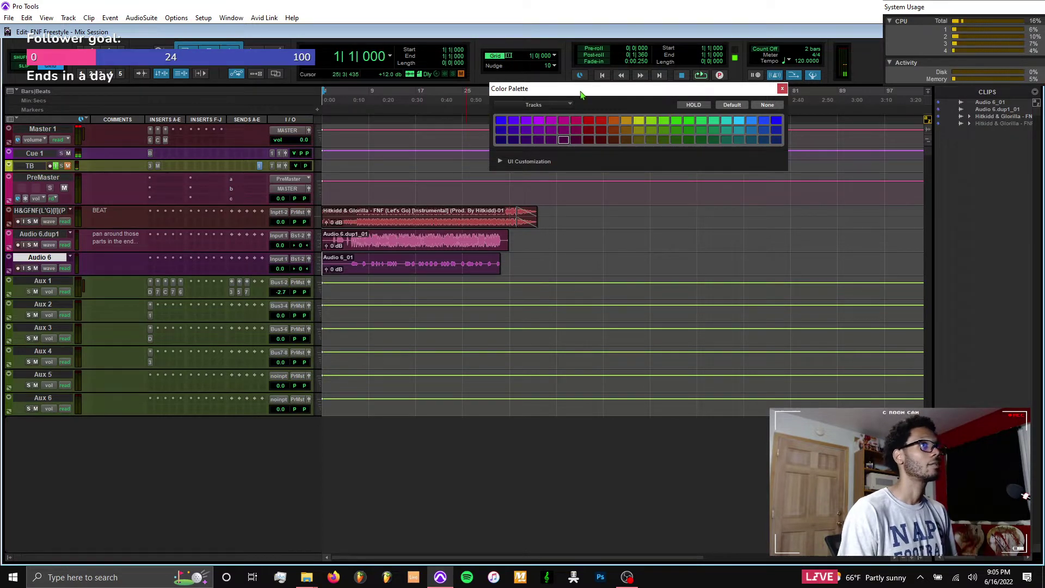
Hide the Clips list and move the Color Palette into the empty area below the tracks
left_click_drag(582, 90, 600, 221)
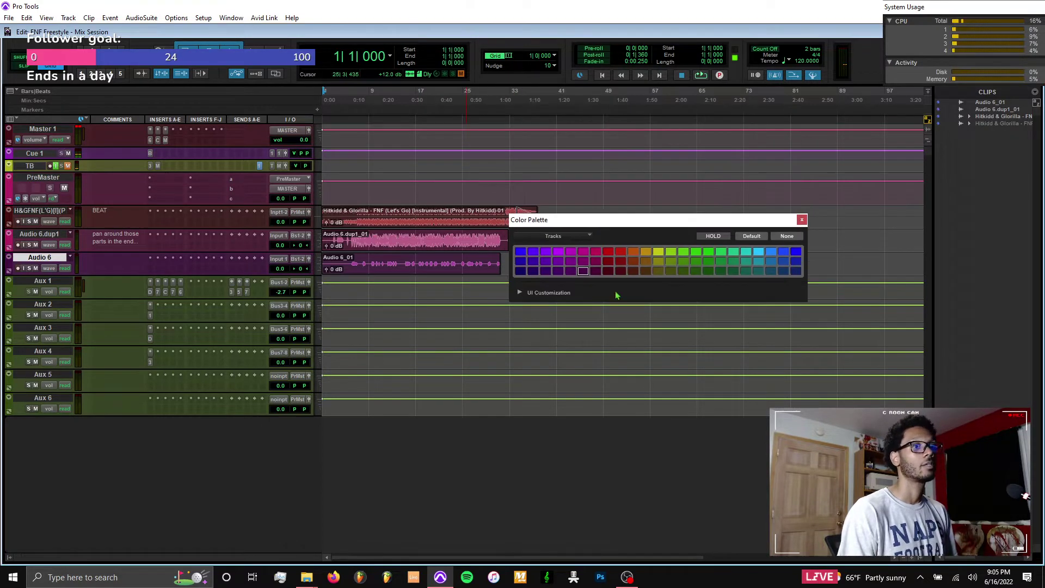
left_click(920, 558)
left_click_drag(624, 224, 789, 438)
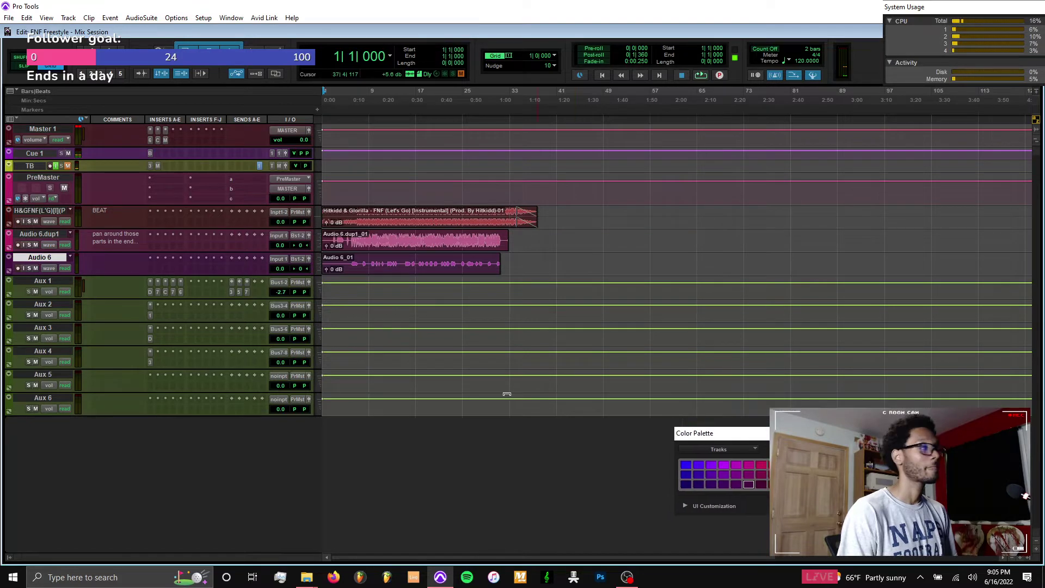
Switch to the Mix window and inspect the C1 Chorus/Vibrato, D-Verb and Mod Delay III inserts on Aux 2, Aux 3 and Aux 4
left_click(48, 282)
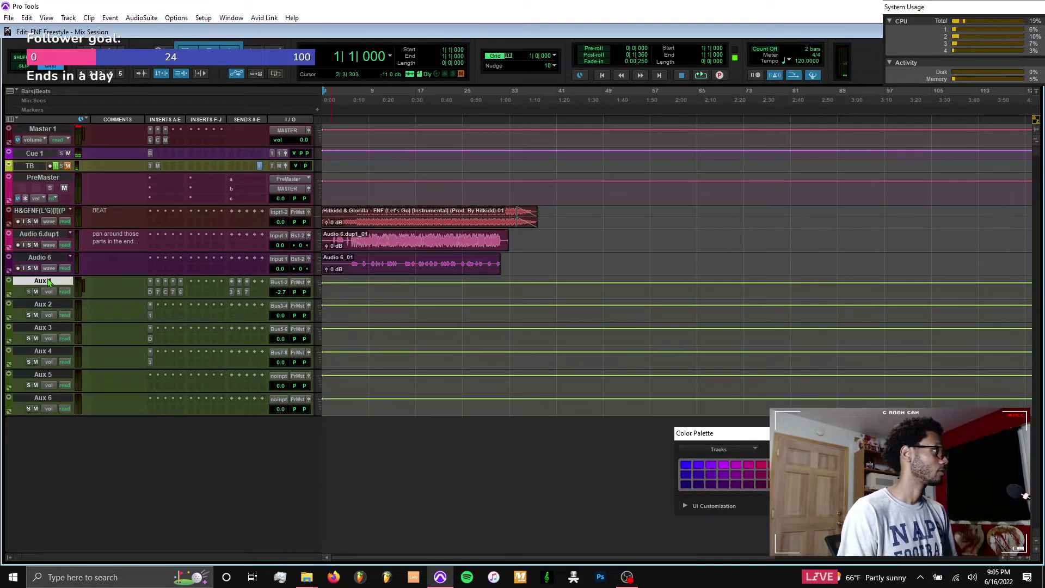
key("ctrl+equal")
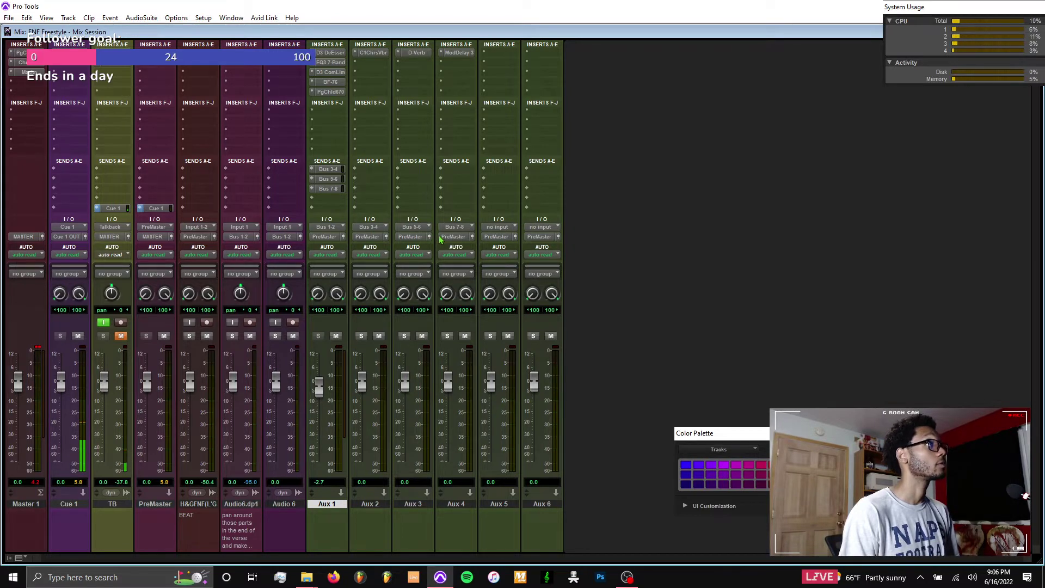
left_click(365, 54)
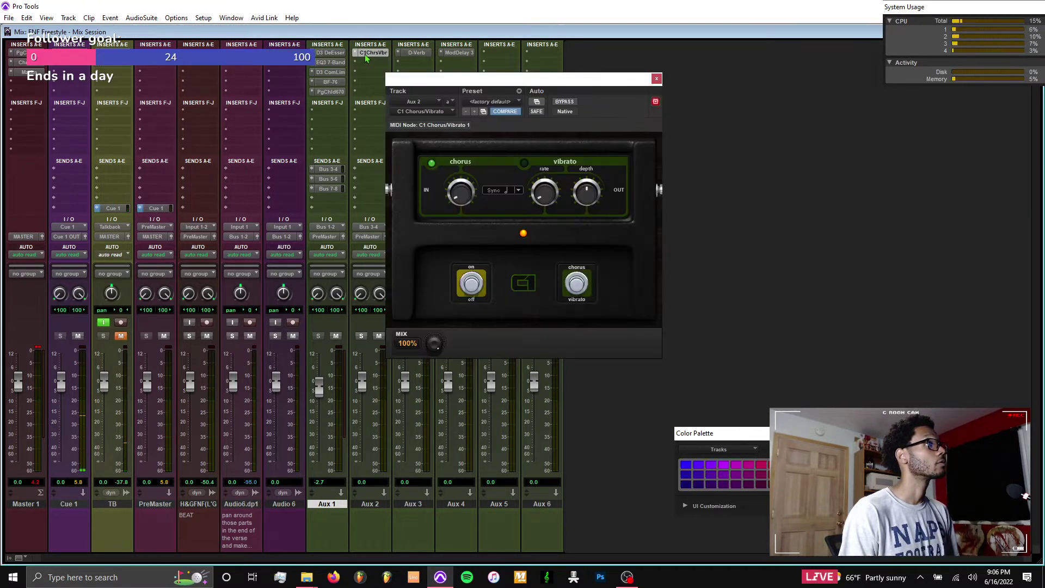
left_click(365, 54)
left_click(417, 53)
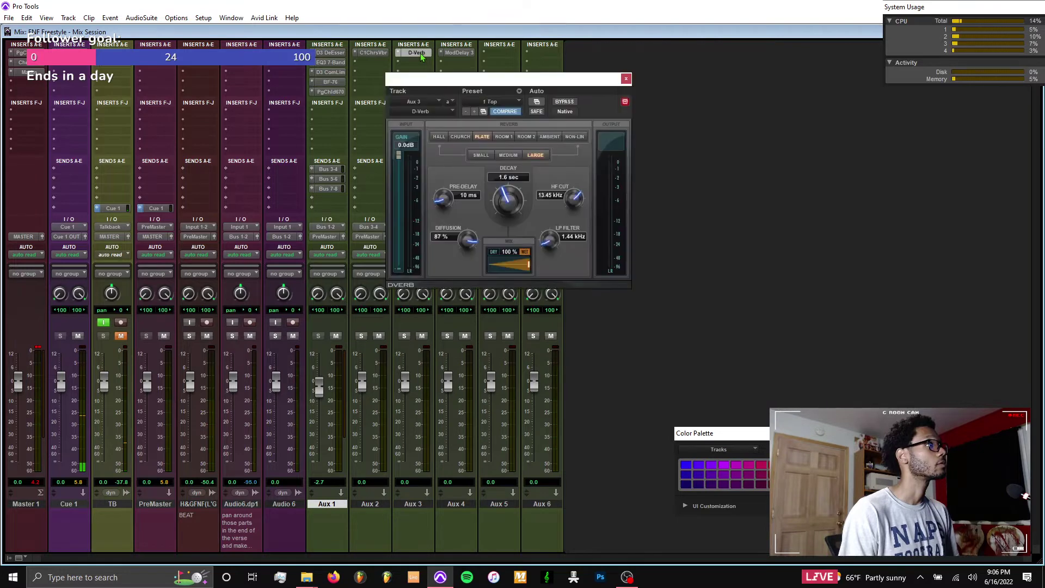
left_click(418, 53)
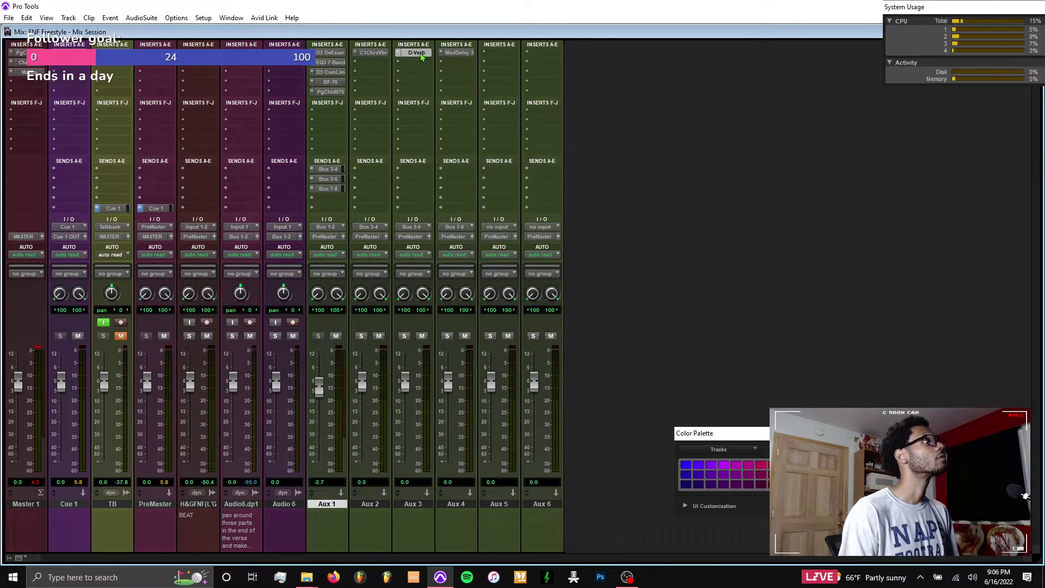
left_click(462, 53)
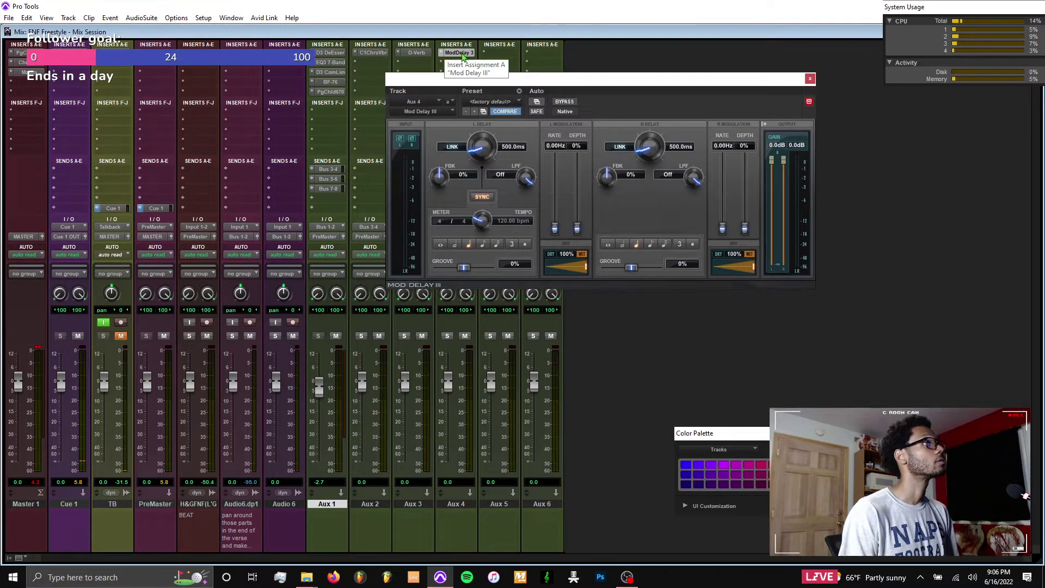
left_click(462, 53)
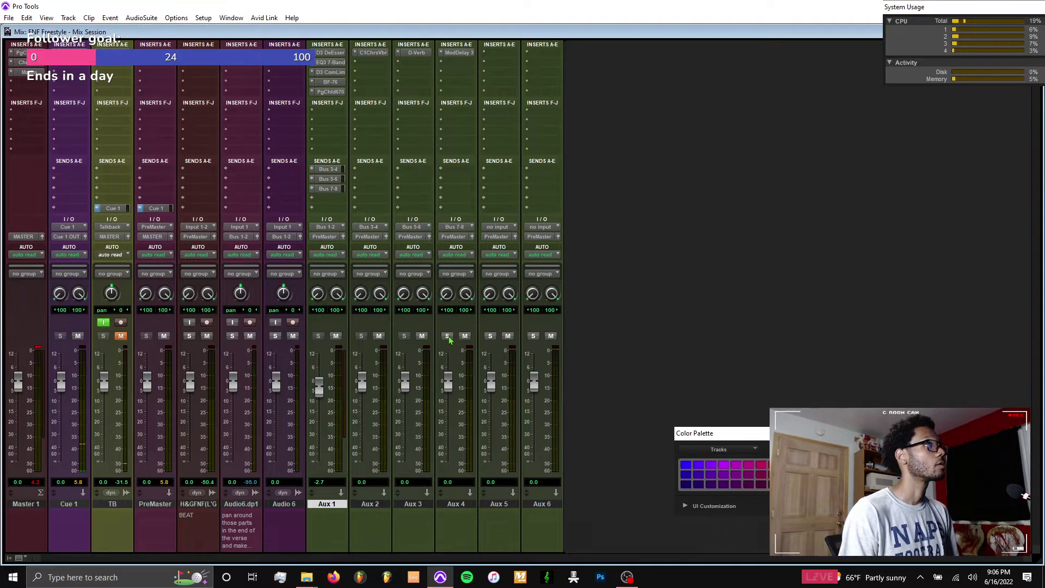
Reorder the aux tracks so Aux 5 and Aux 6 directly follow Aux 1, ahead of Aux 2, Aux 3 and Aux 4
left_click_drag(513, 507, 543, 509)
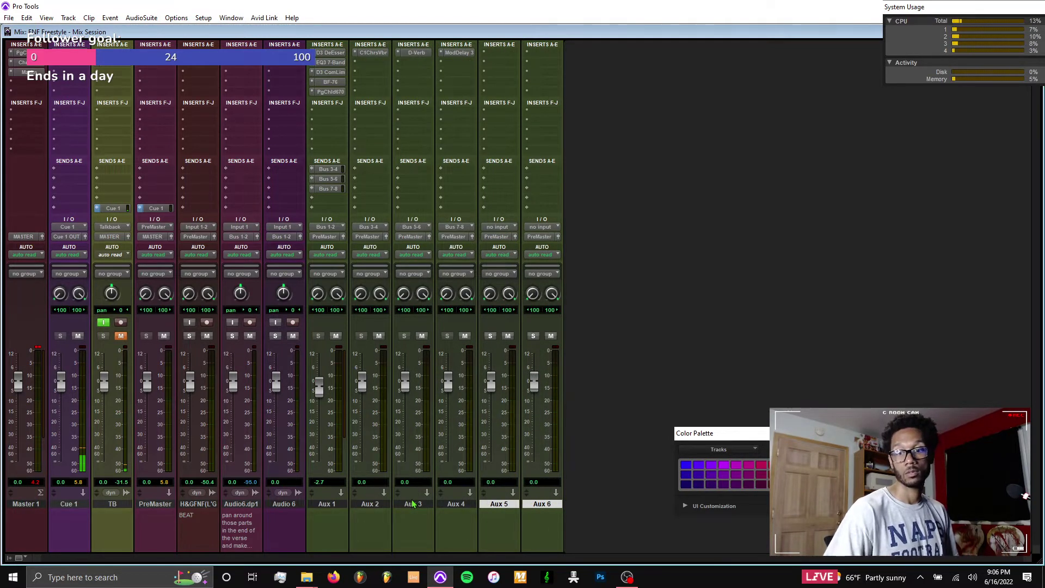
left_click_drag(412, 505, 413, 505)
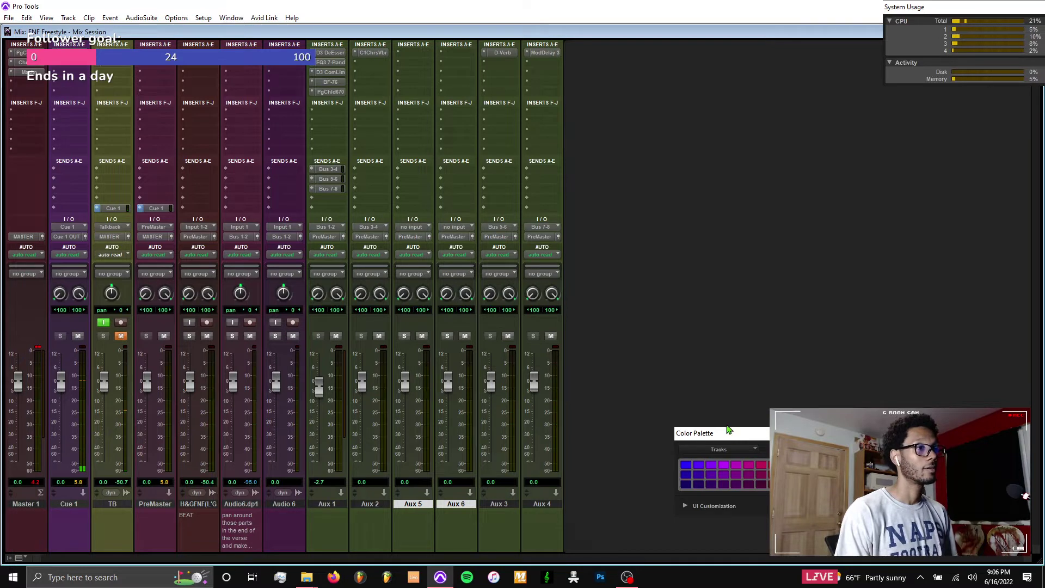
mouse_move(728, 431)
left_mouse_down()
mouse_move(725, 413)
mouse_move(719, 423)
left_mouse_up()
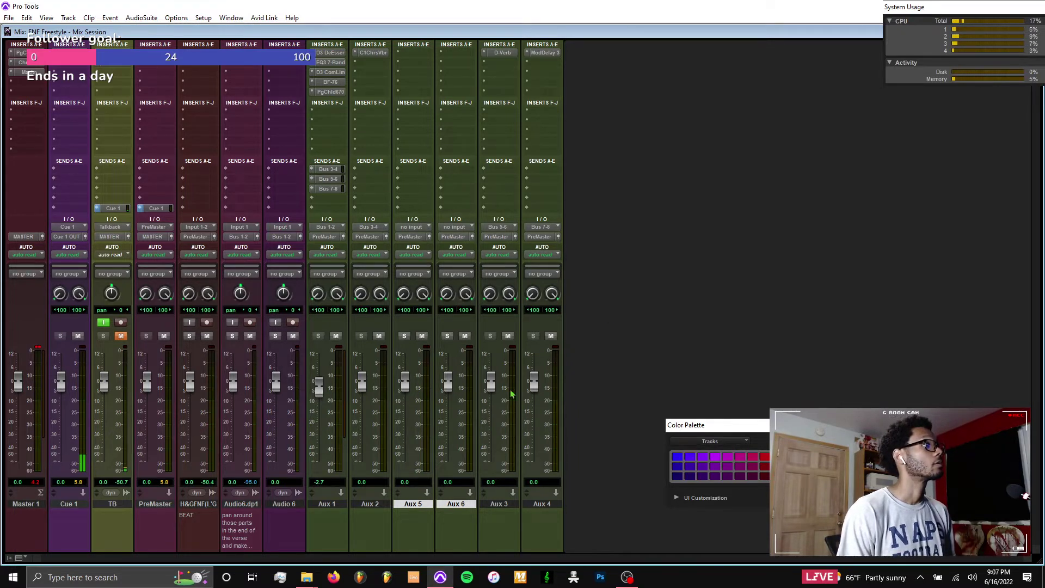
left_click(365, 506)
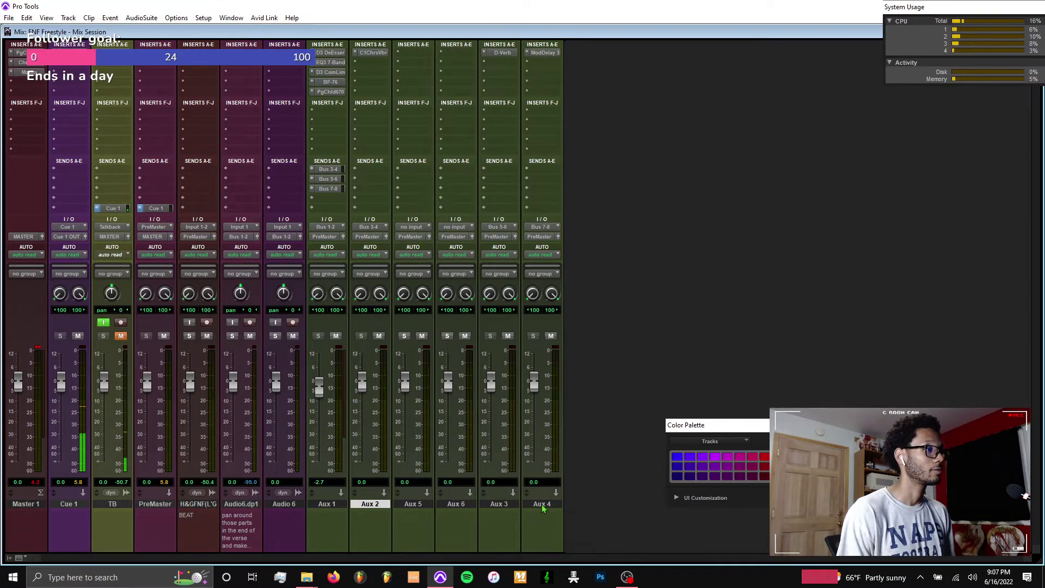
left_click_drag(472, 501, 473, 502)
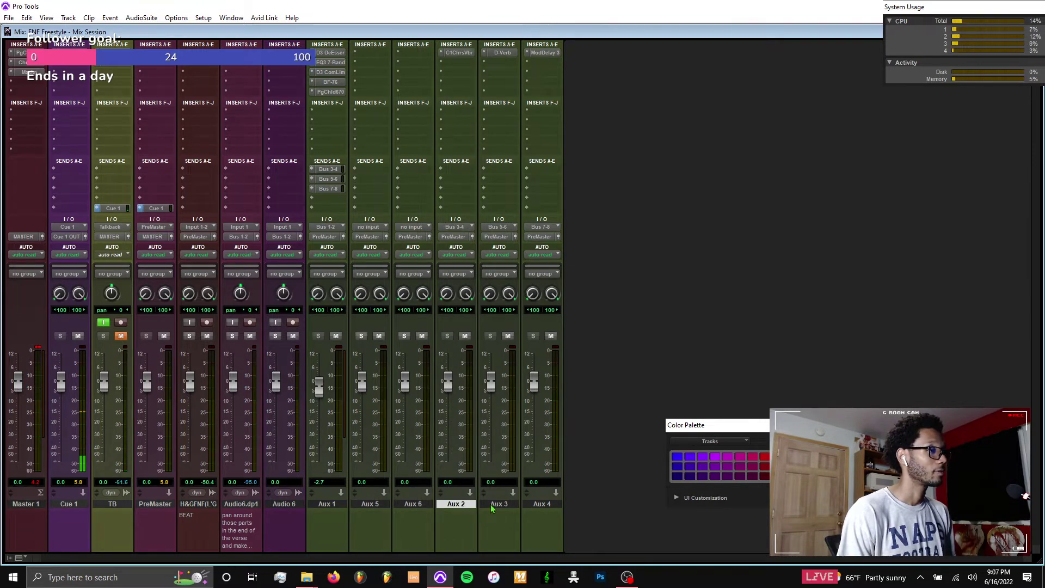
Make the Aux 2, Aux 3 and Aux 4 tracks inactive and shift the Color Palette farther out of the way
left_click(539, 504, "shift")
left_click(556, 493)
left_click(573, 497)
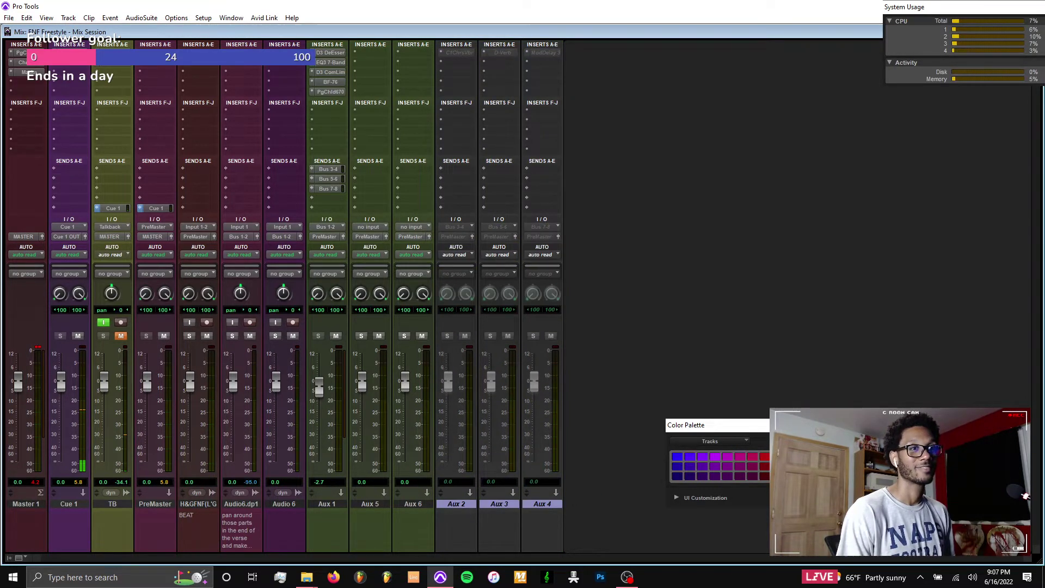
left_click_drag(816, 425, 883, 455)
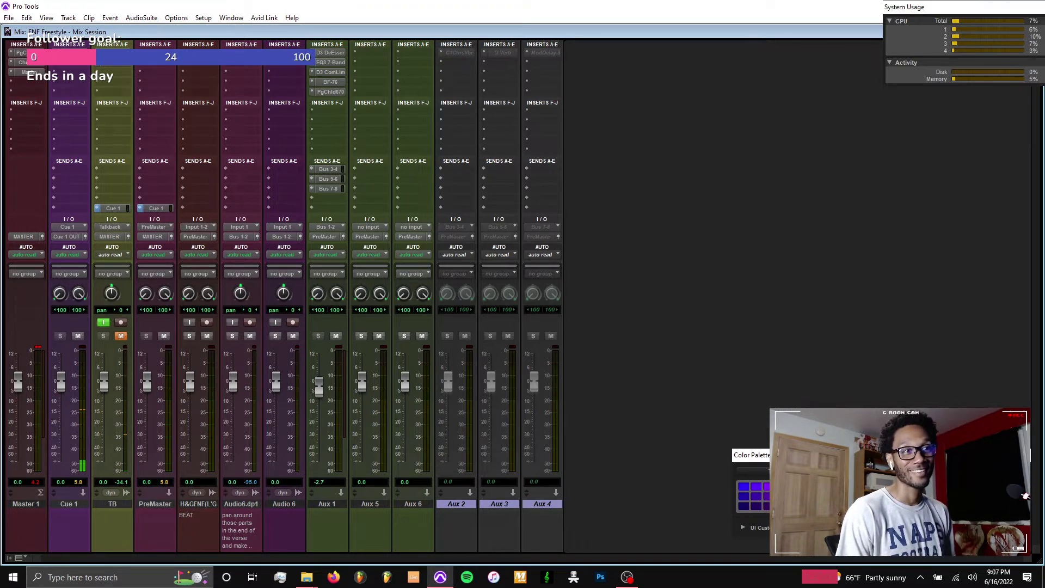
left_click_drag(884, 456, 873, 461)
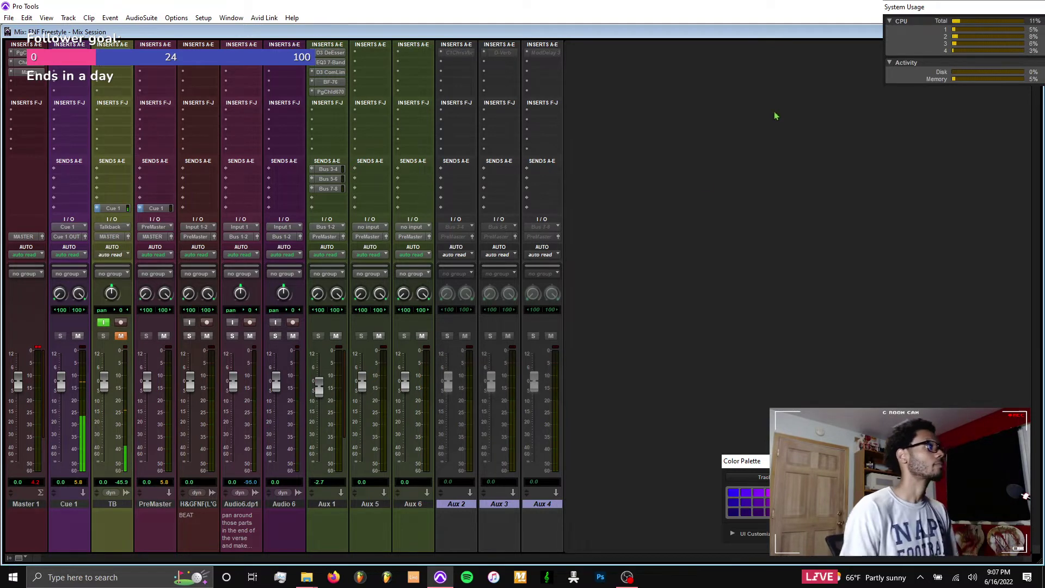
Check the plug-in windows of the inserts on the inactive aux tracks and close them
left_click(465, 53)
left_click(503, 53)
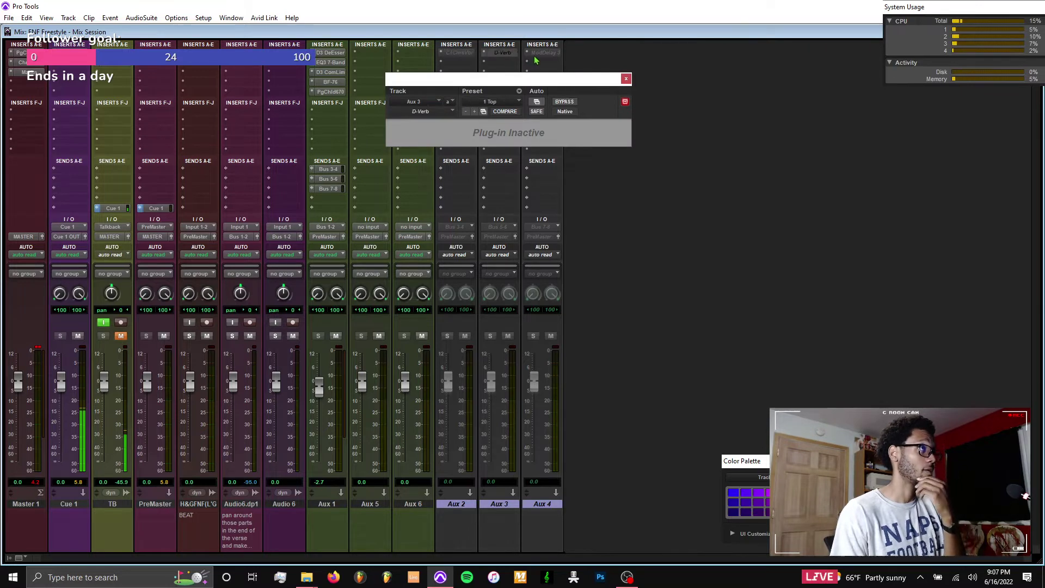
left_click(536, 54)
left_click(626, 79)
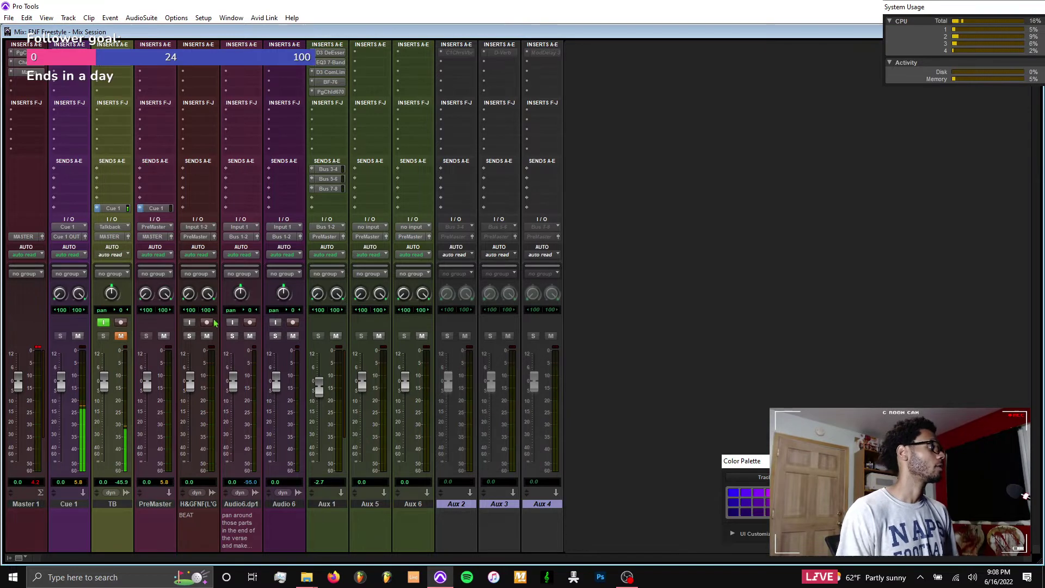
Rename the Audio 6.dup1 track as d lead and the Audio 6 track as d ads
double_click(242, 504)
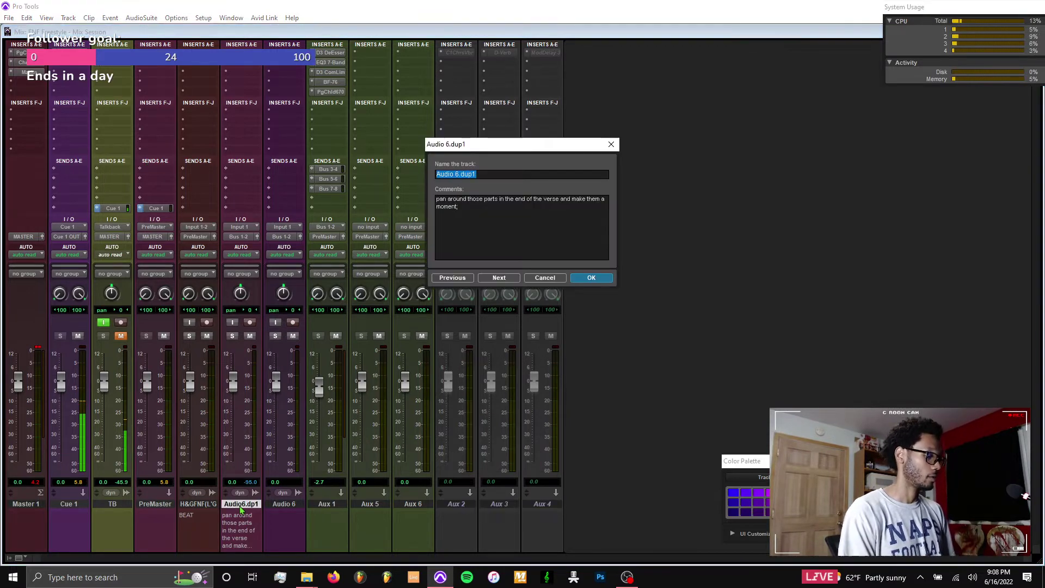
key("BackSpace")
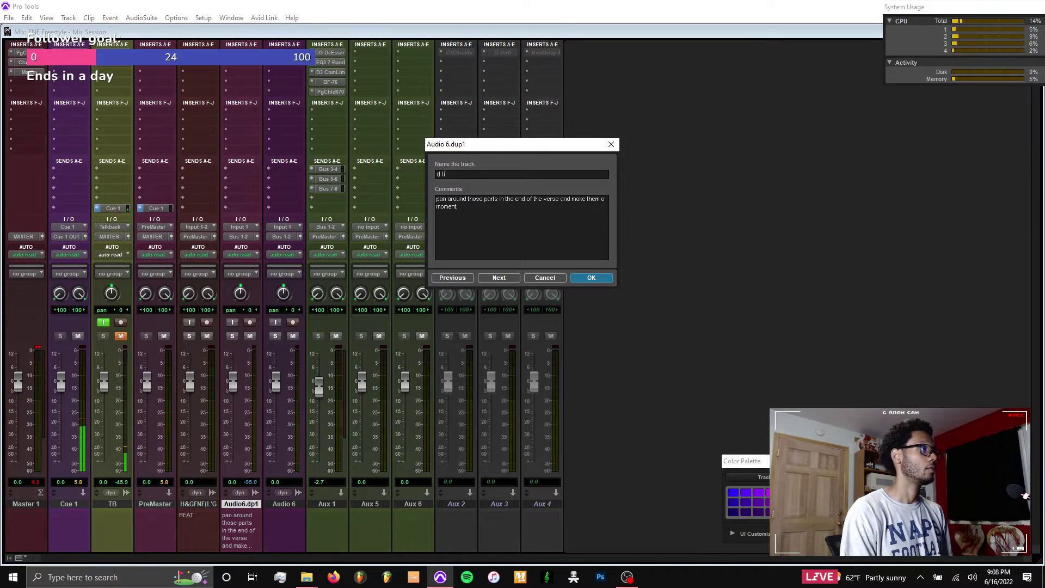
type("d lead")
key("Return")
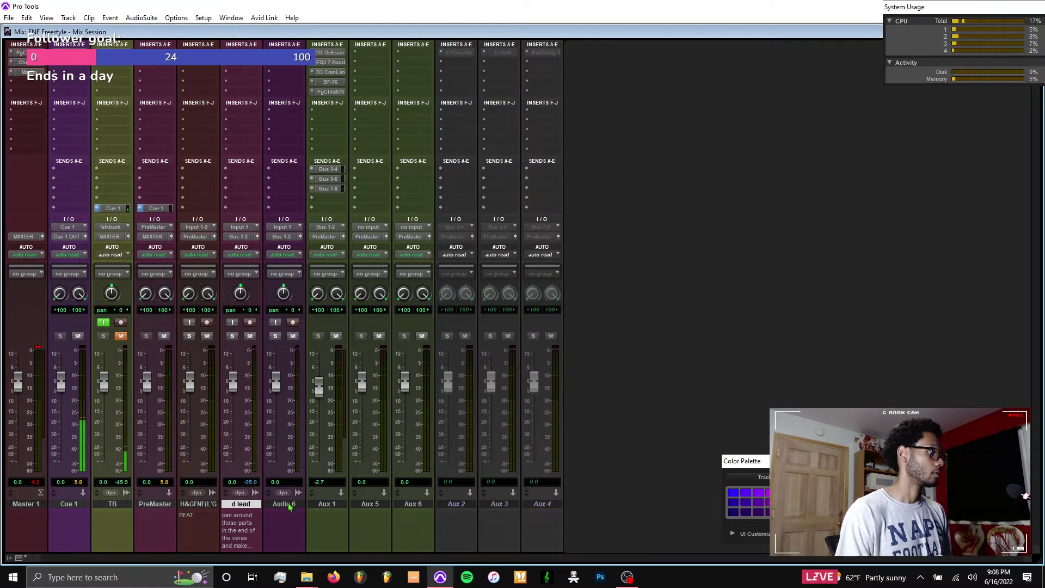
double_click(288, 505)
type("d ads")
key("Return")
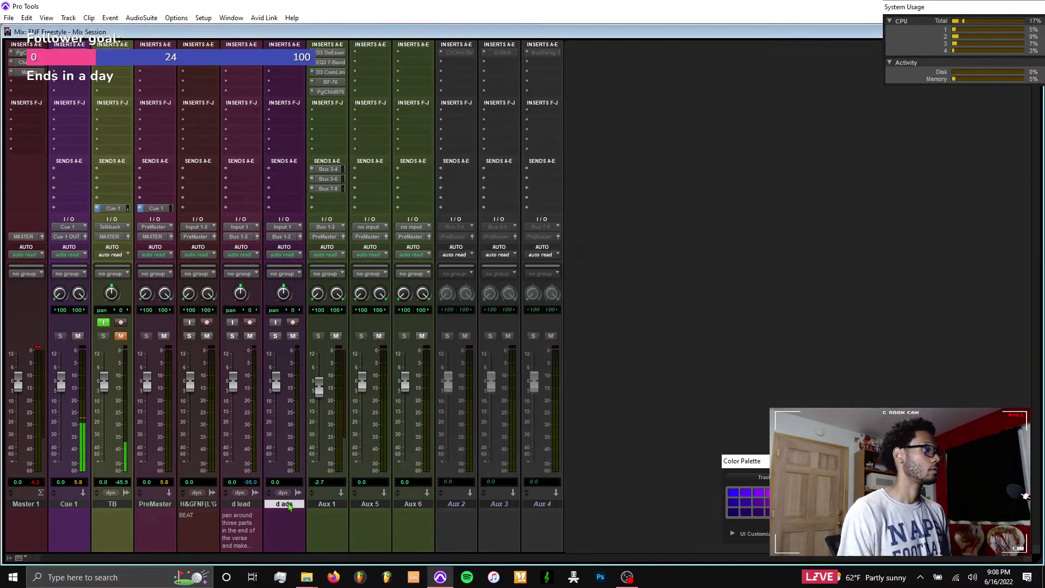
Rename the Aux 1 track as LD^ and the Aux 5 track as ADS^
double_click(327, 505)
type("LD^")
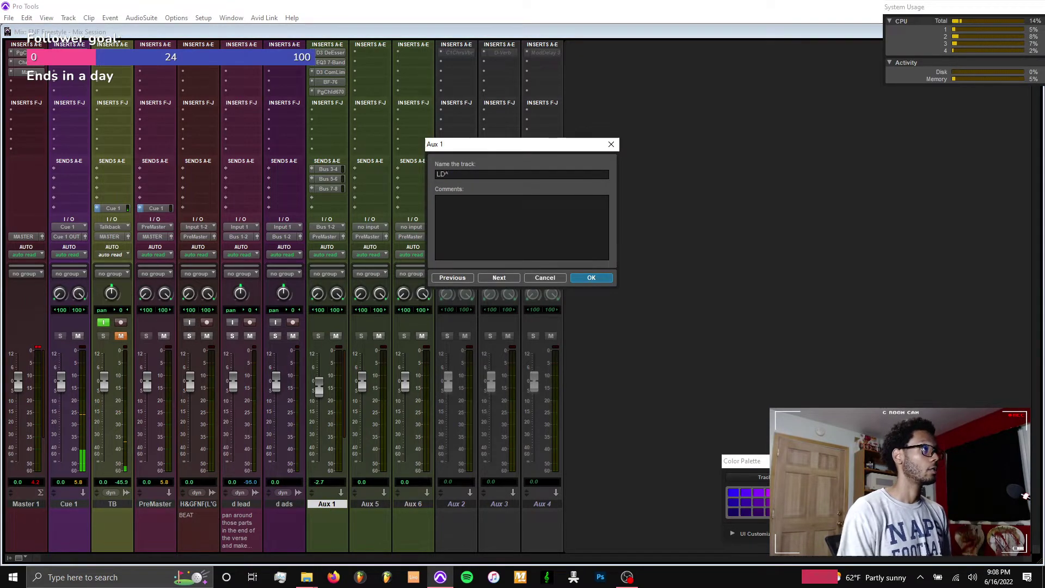
key("Return")
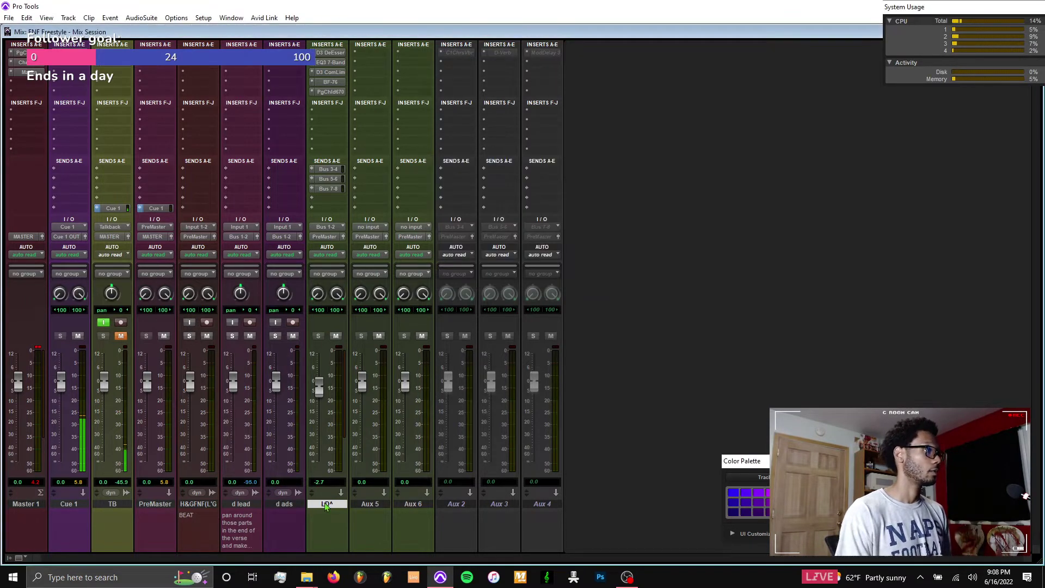
double_click(365, 505)
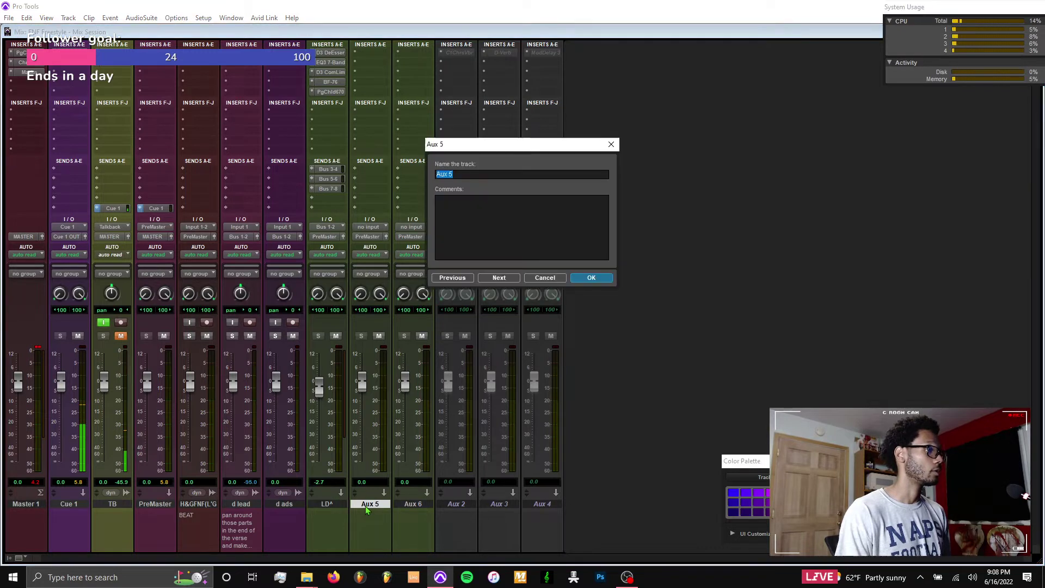
type("ADS^")
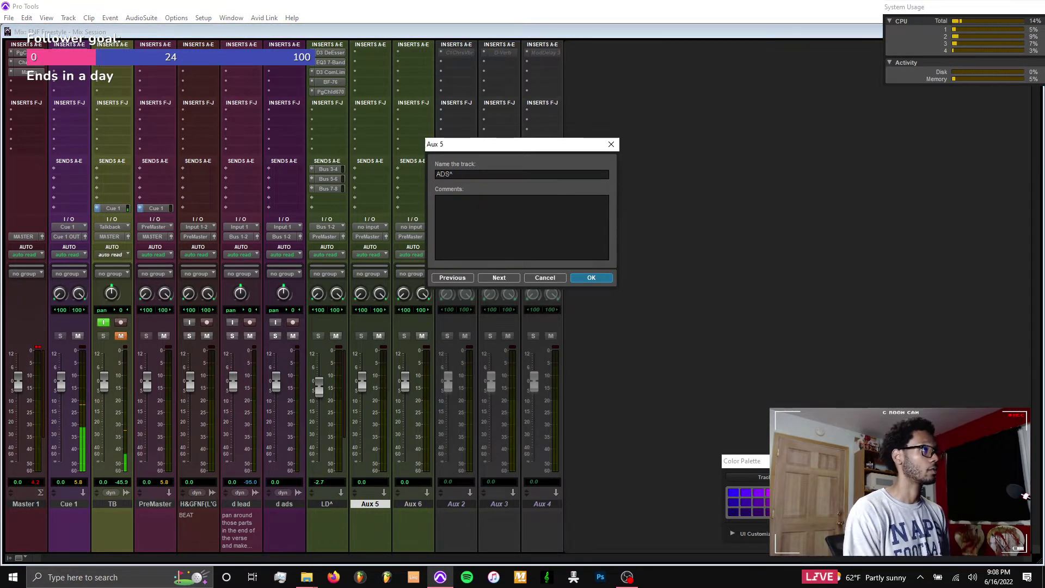
key("Return")
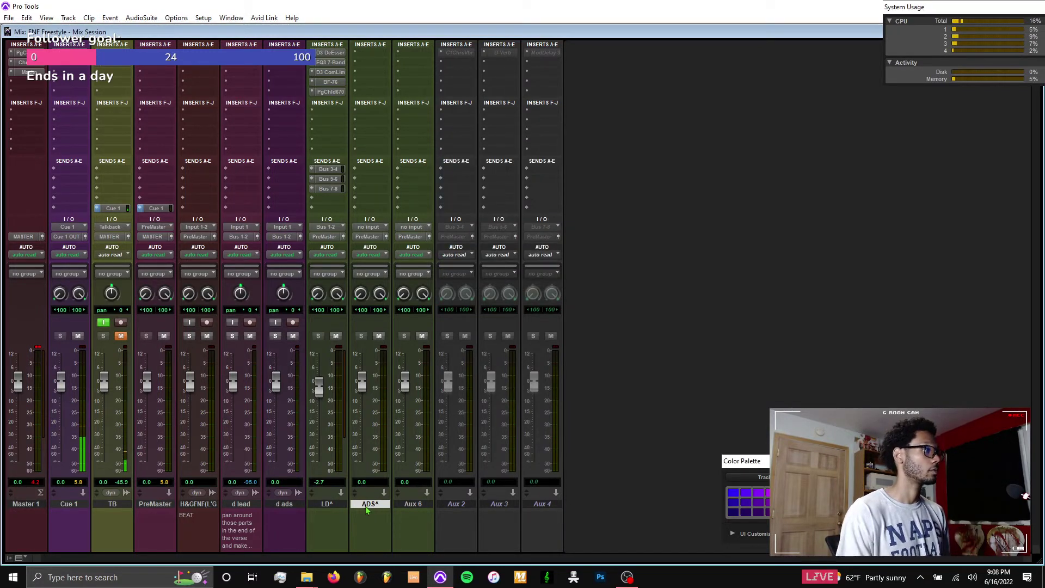
Set the ADS^ track's input to Bus 11-12 and rename that bus as ADS^
left_click(369, 228)
mouse_move(390, 267)
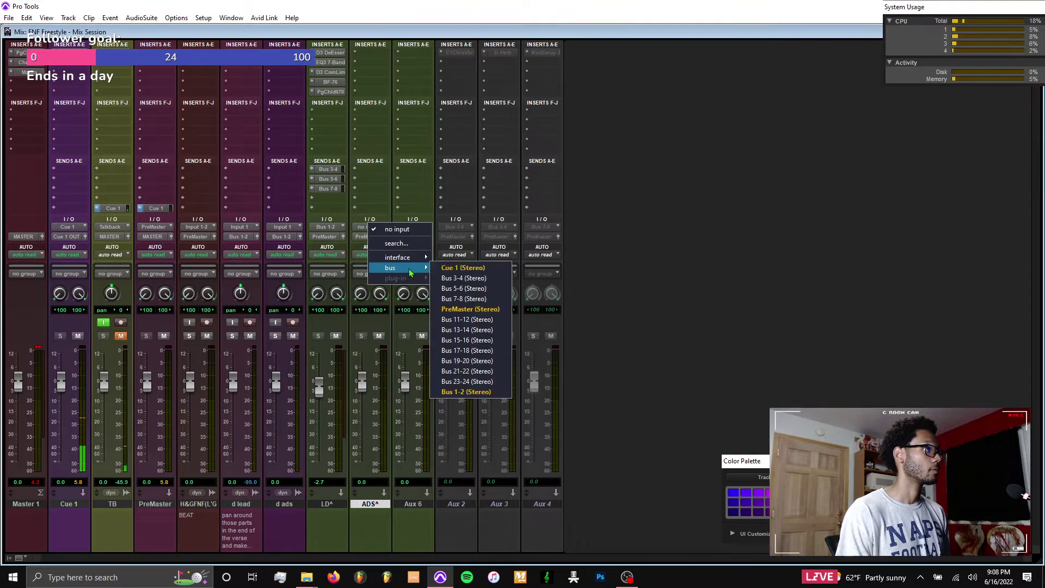
left_click(471, 320)
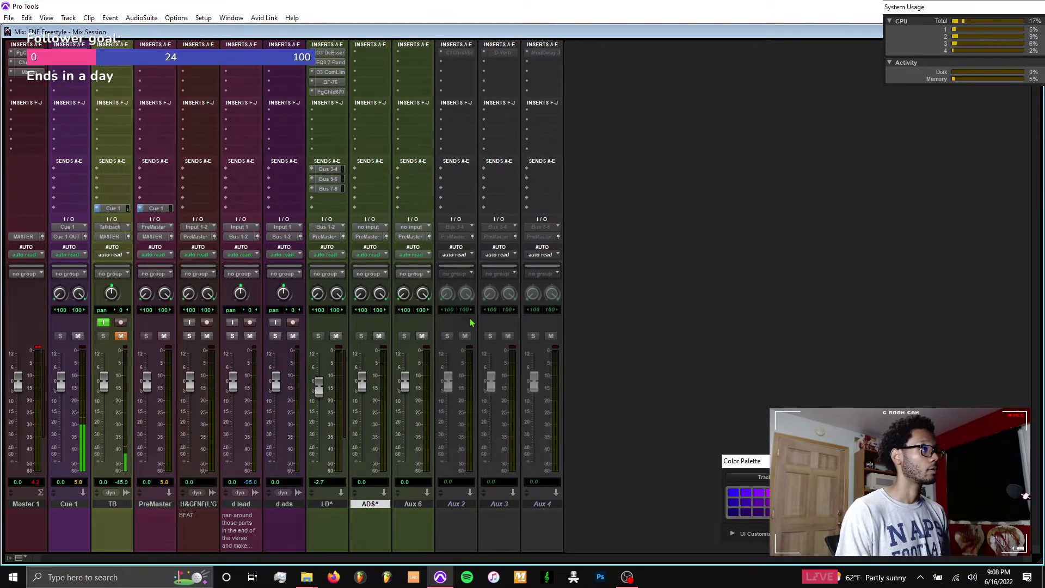
right_click(371, 227)
left_click(389, 244)
type("aD")
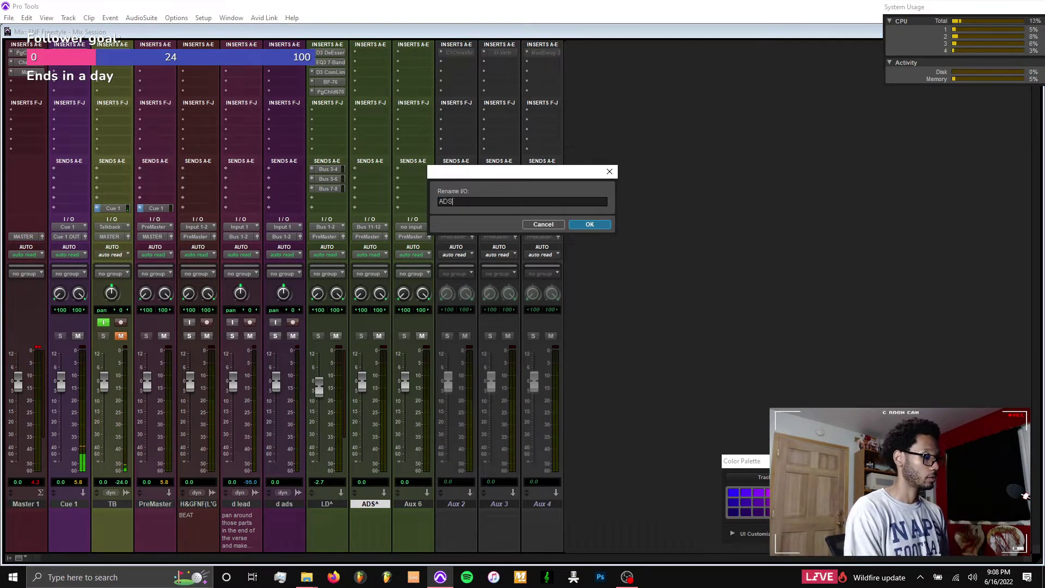
key("Escape")
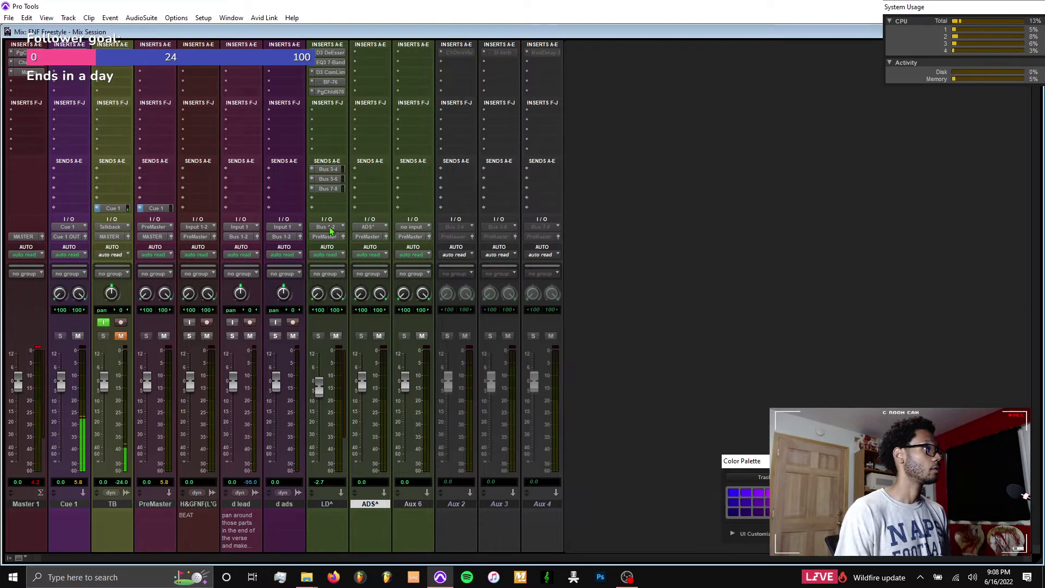
Rename the LD^ track's input bus, Bus 1-2, as LD^
left_click(329, 227)
left_click(313, 309)
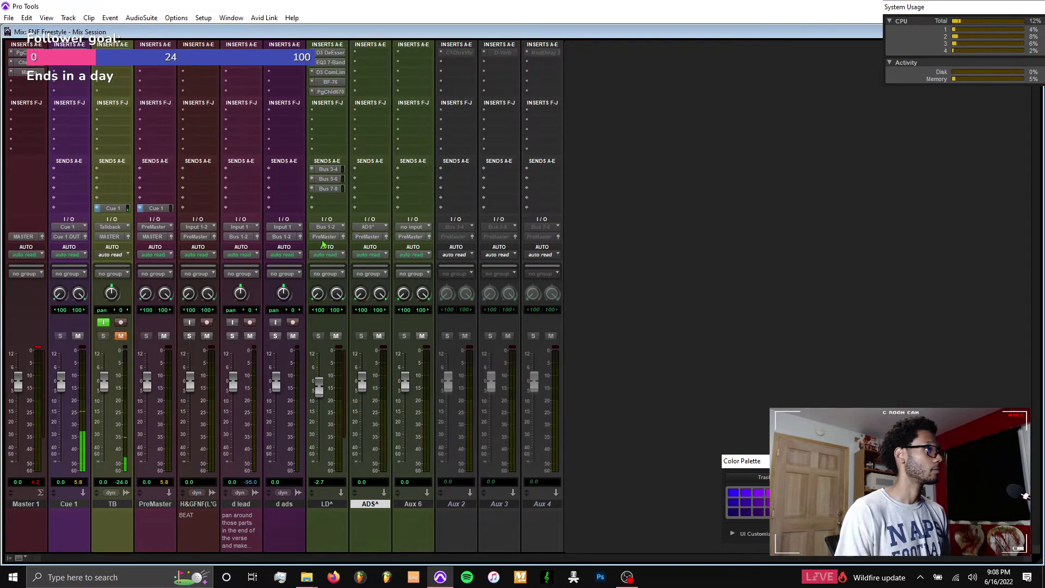
right_click(326, 228)
left_click(348, 245)
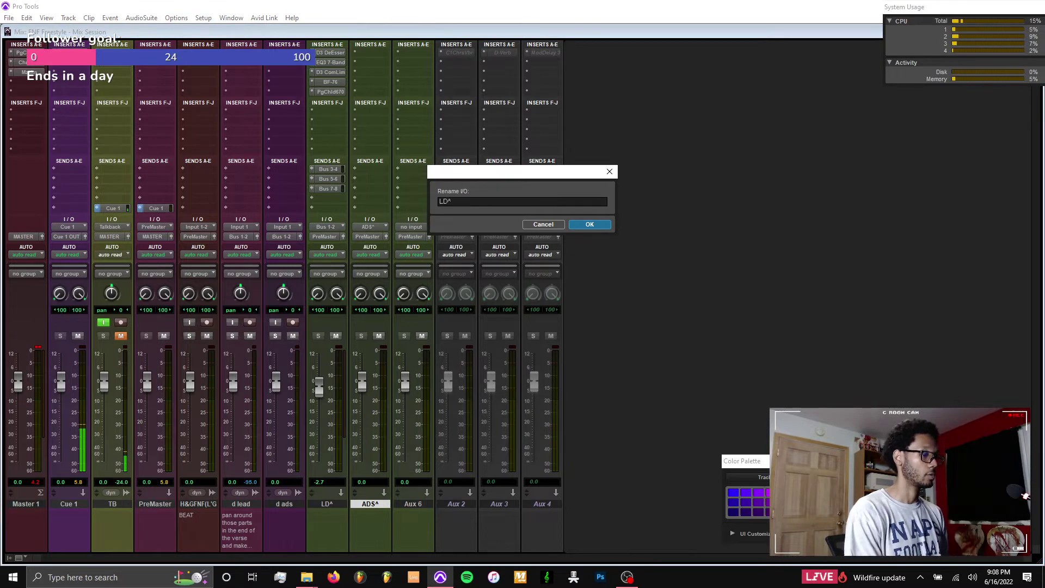
key("Return")
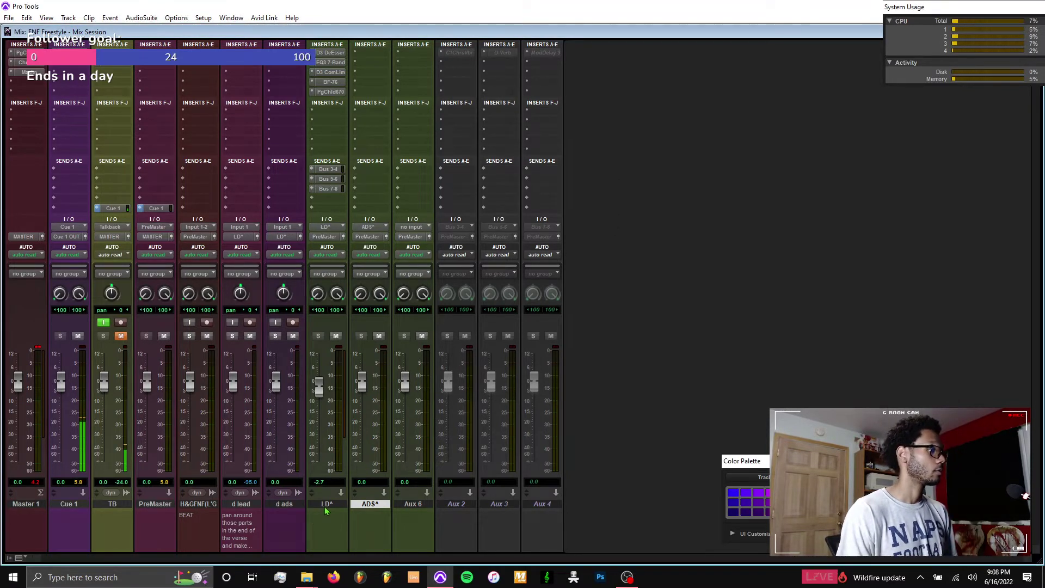
Color both the LD^ and ADS^ tracks teal
left_click(327, 504, "shift")
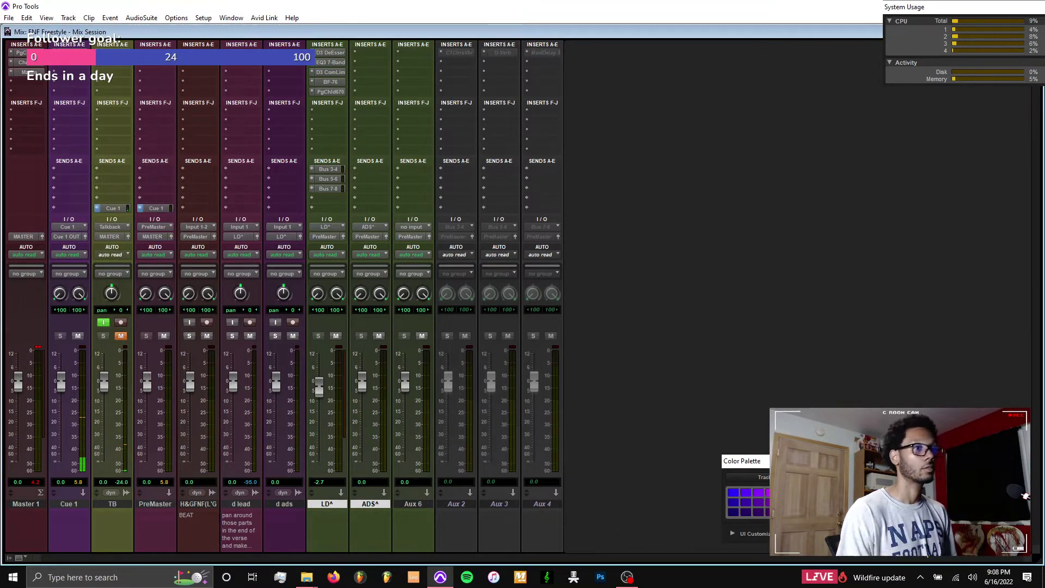
left_click_drag(871, 461, 813, 401)
left_click(913, 442)
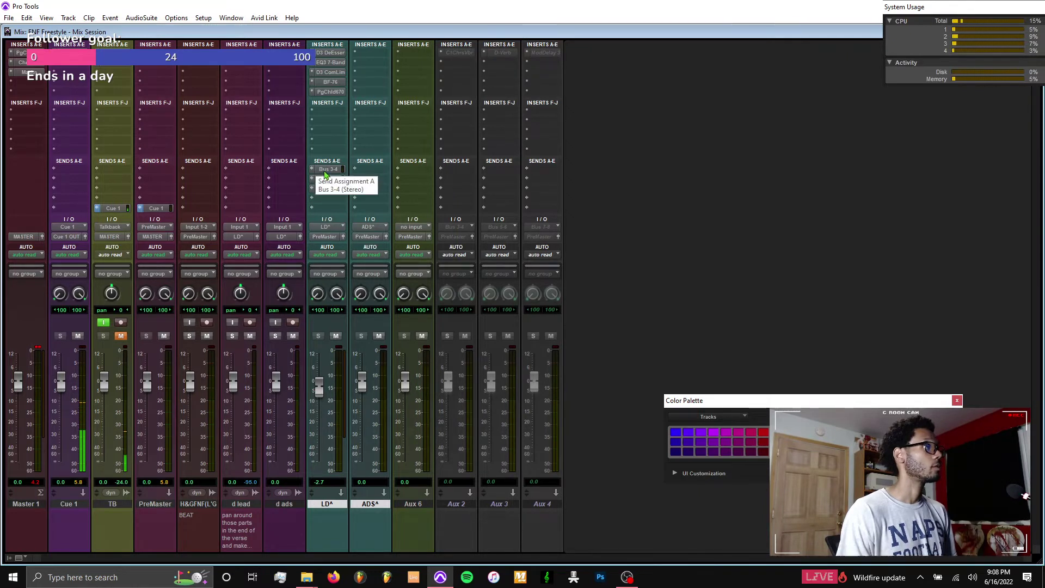
Rename the LD^ track's Bus 3-4 send as LV DLY
right_click(325, 172)
left_click(349, 207)
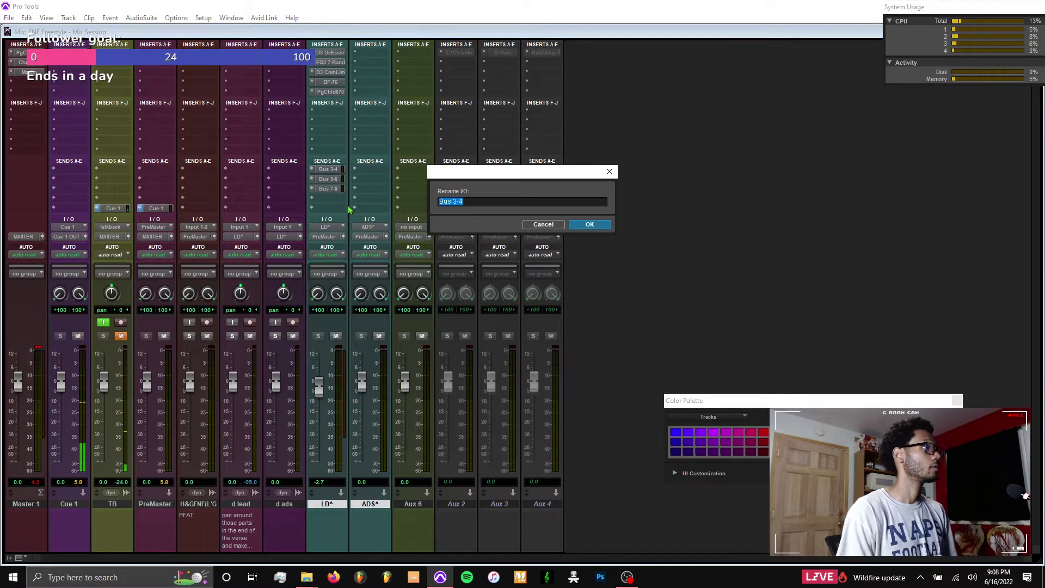
type("LV RV")
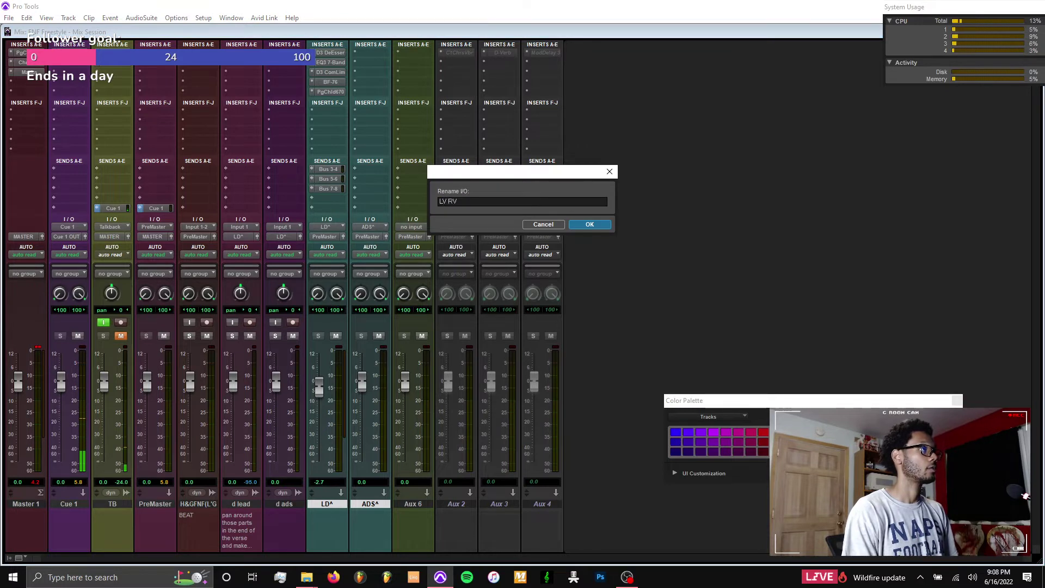
type("Y")
key("Return")
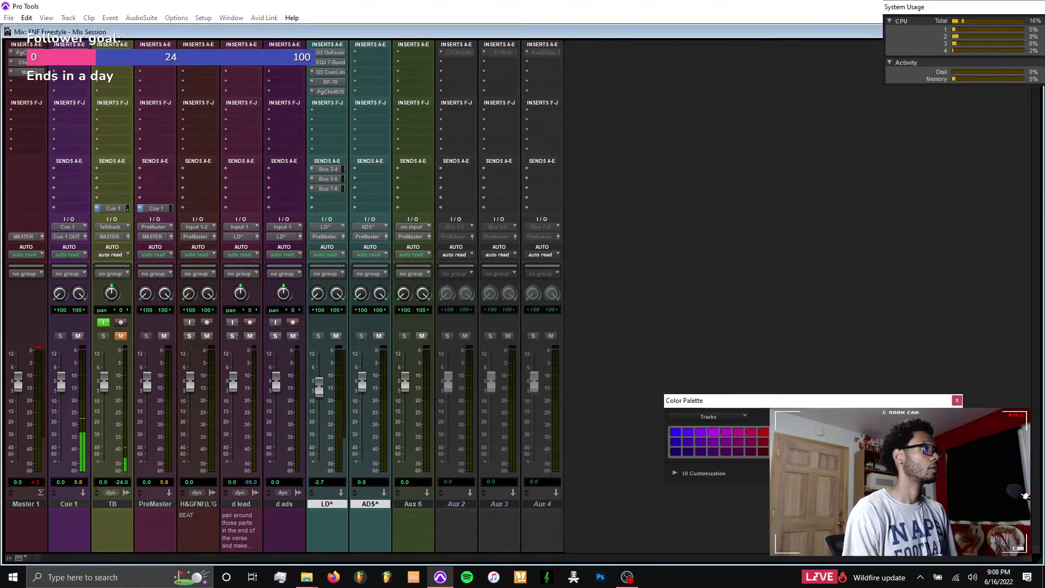
Rename the LD^ track's Bus 5-6 send as LV RVB
right_click(330, 180)
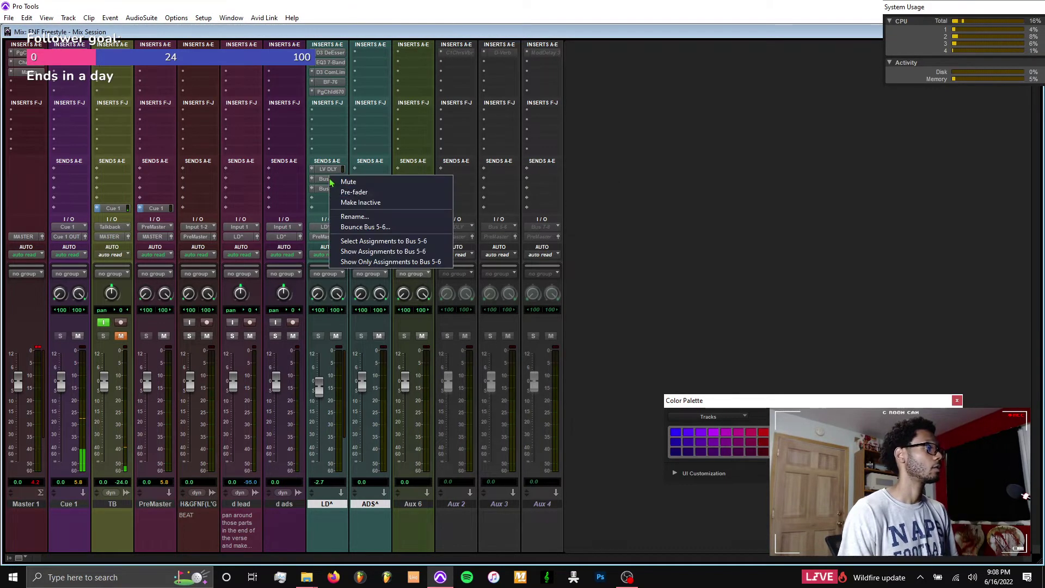
left_click(359, 217)
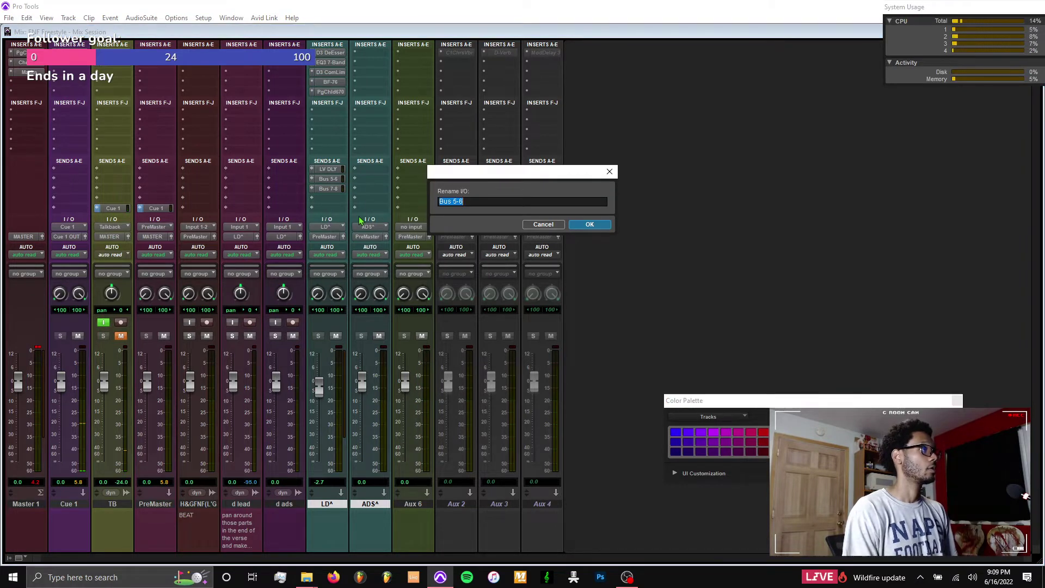
type("LV RVB")
key("Return")
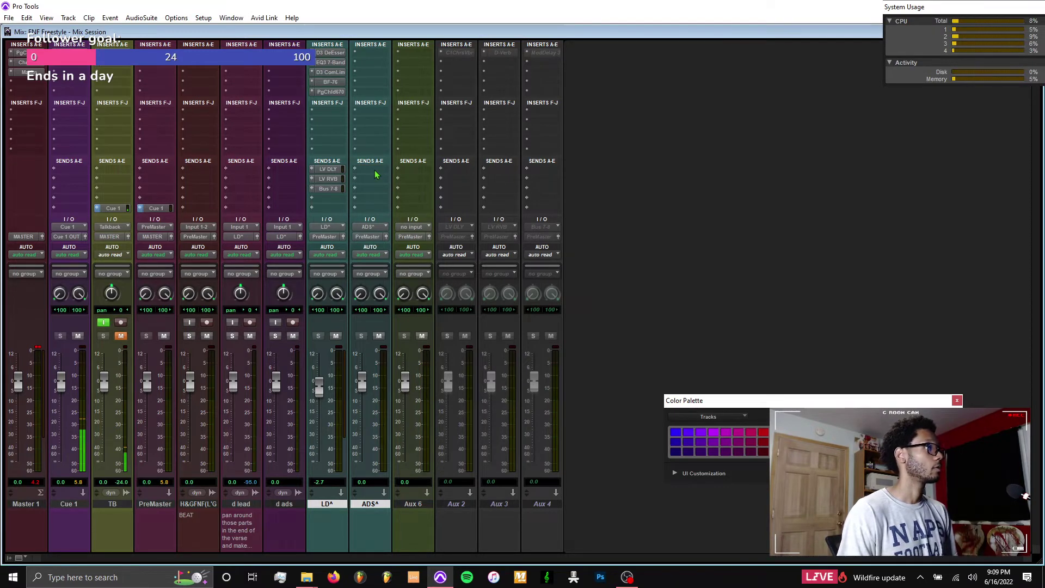
In the Edit window, solo the d lead and d ads tracks and play them from bar 3
key("ctrl+equal")
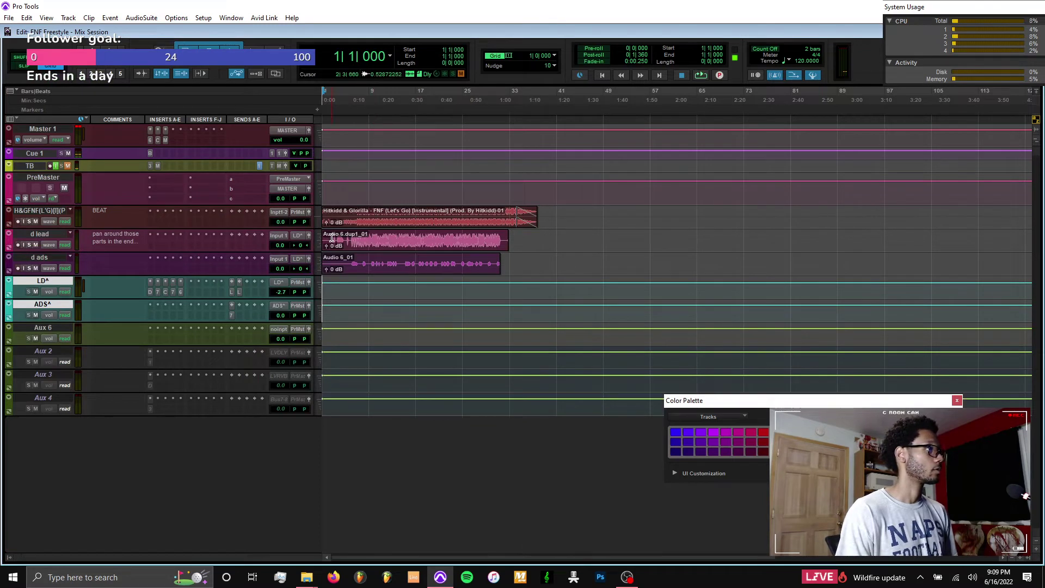
left_click_drag(336, 236, 343, 255)
key("shift+s")
key("space")
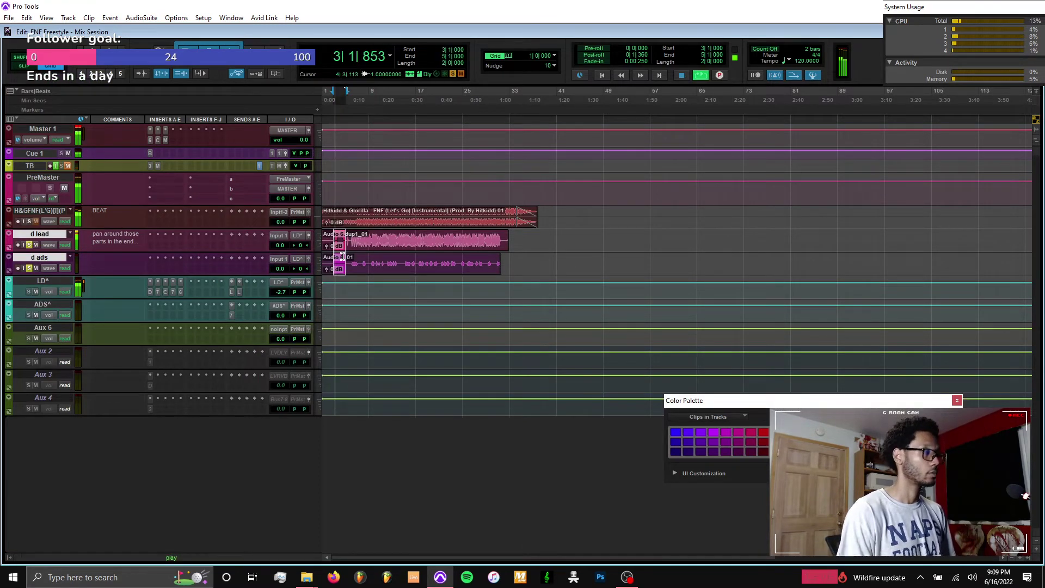
key("Return")
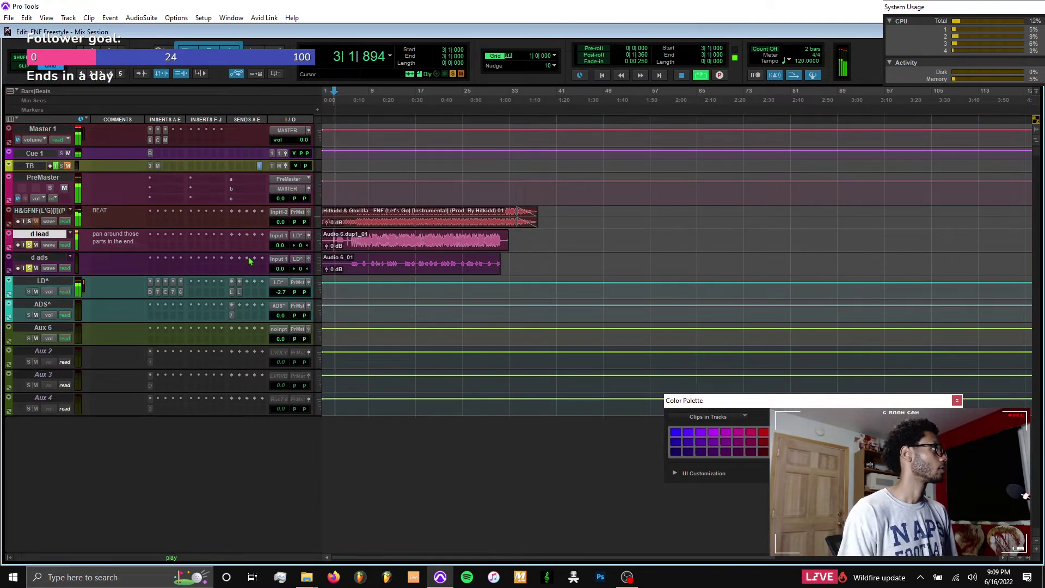
key("t")
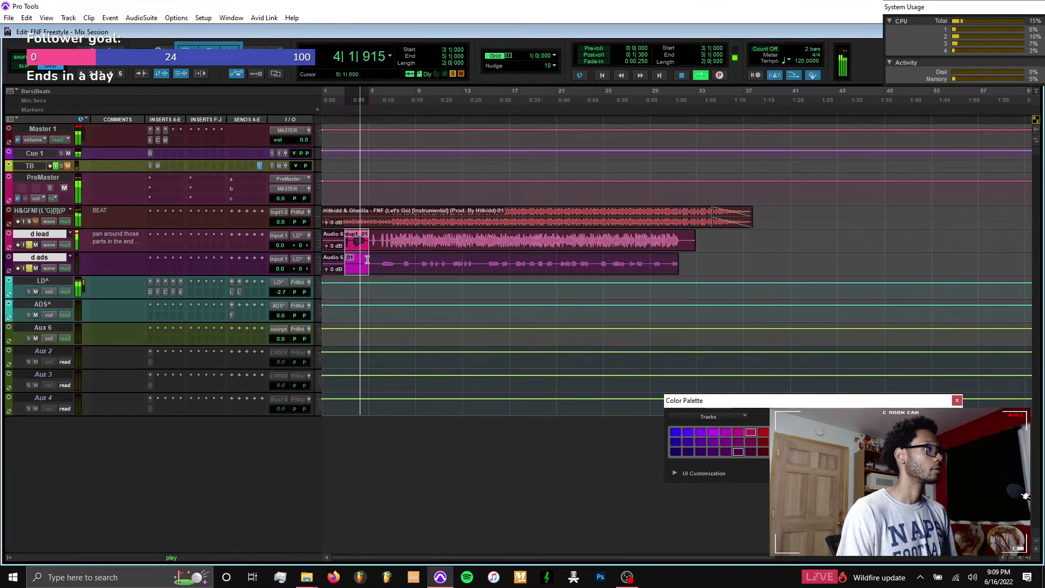
Enlarge the d lead and d ads tracks and examine their waveforms along the verse from bar 3
key("e")
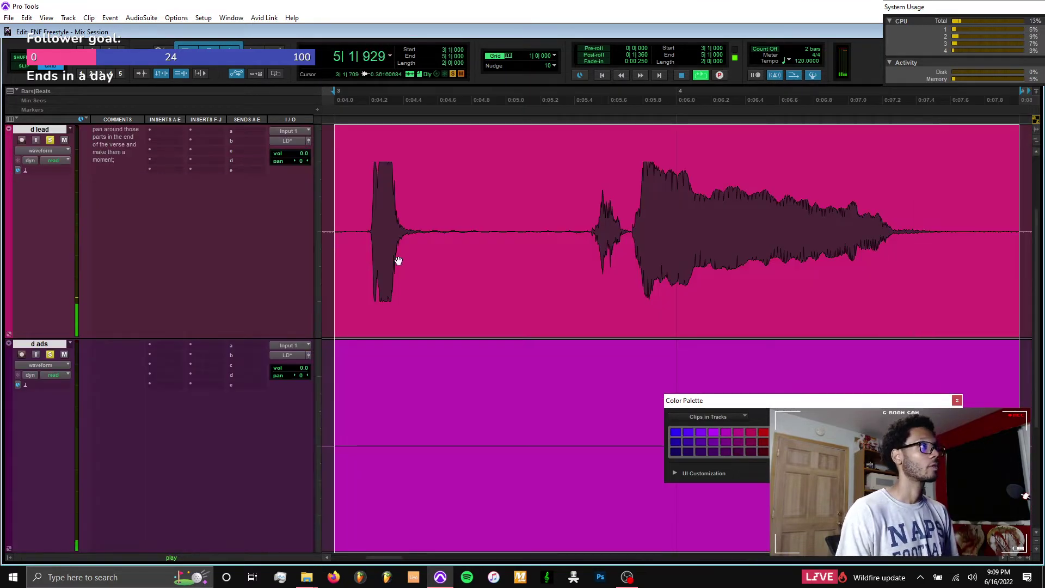
key("alt+space")
left_click(373, 198)
key("space")
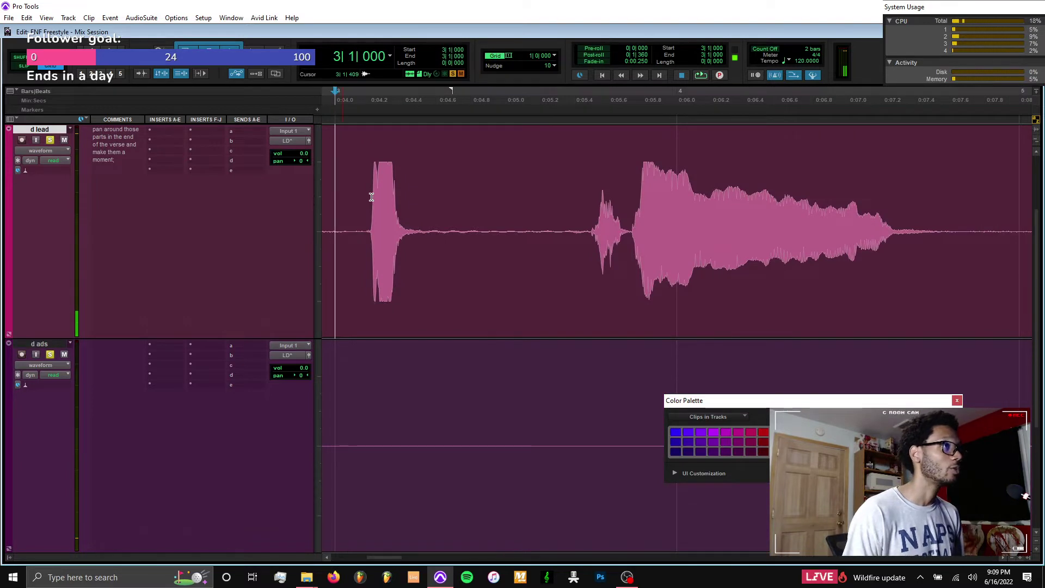
key("t")
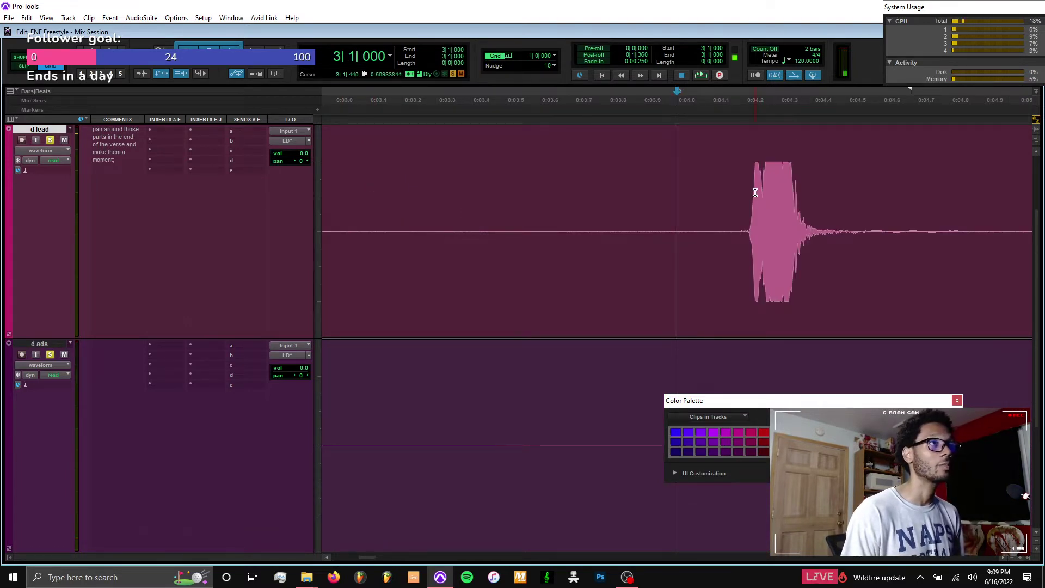
key("r")
key("r")
key("r")
scroll(756, 183, "right", 4)
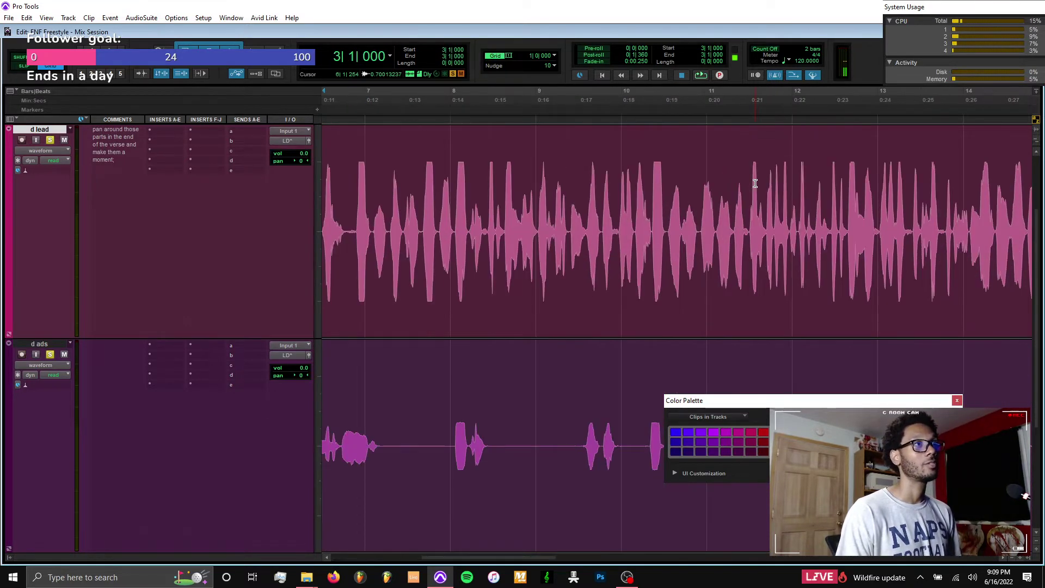
scroll(639, 175, "right", 6)
scroll(638, 175, "right", 12)
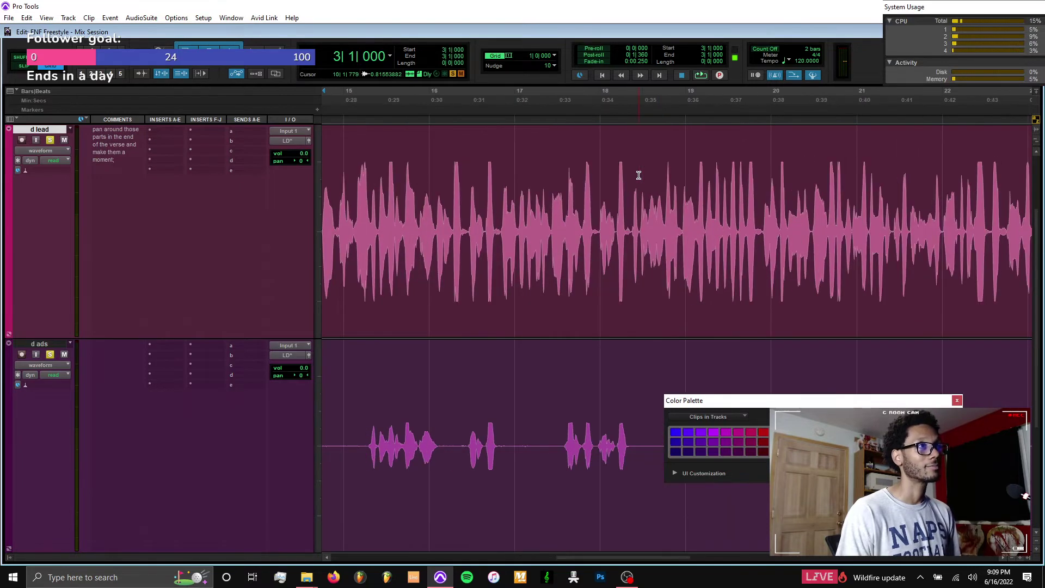
scroll(638, 174, "left", 10)
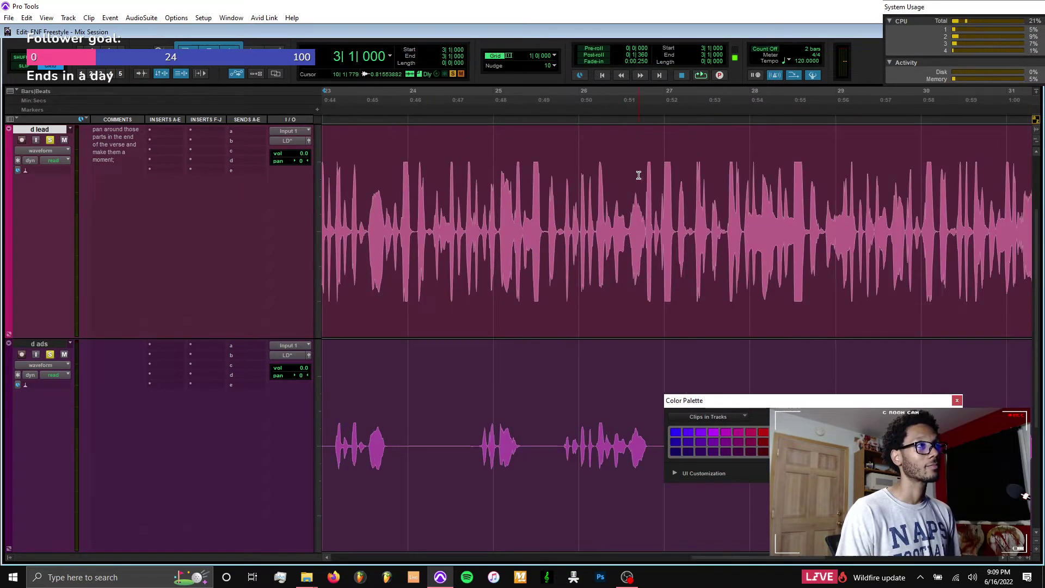
scroll(638, 175, "left", 3)
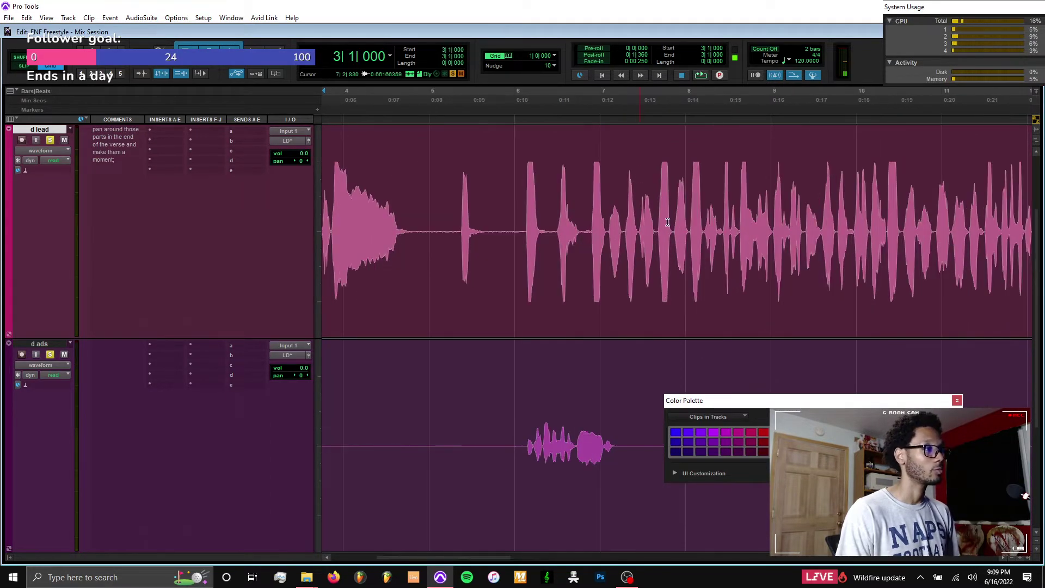
Move the Color Palette into full view and close it
left_click_drag(786, 403, 736, 303)
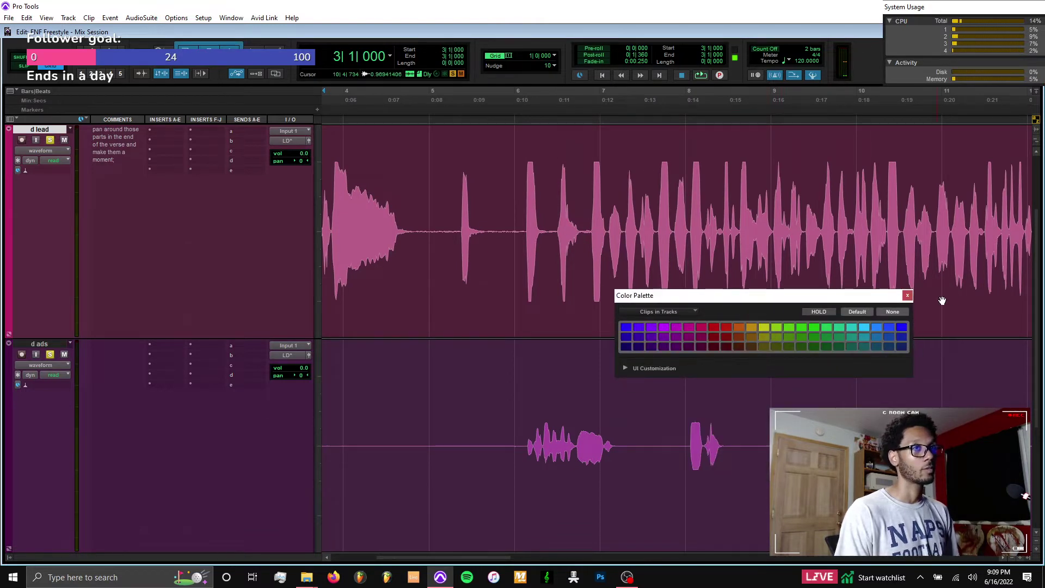
left_click(907, 296)
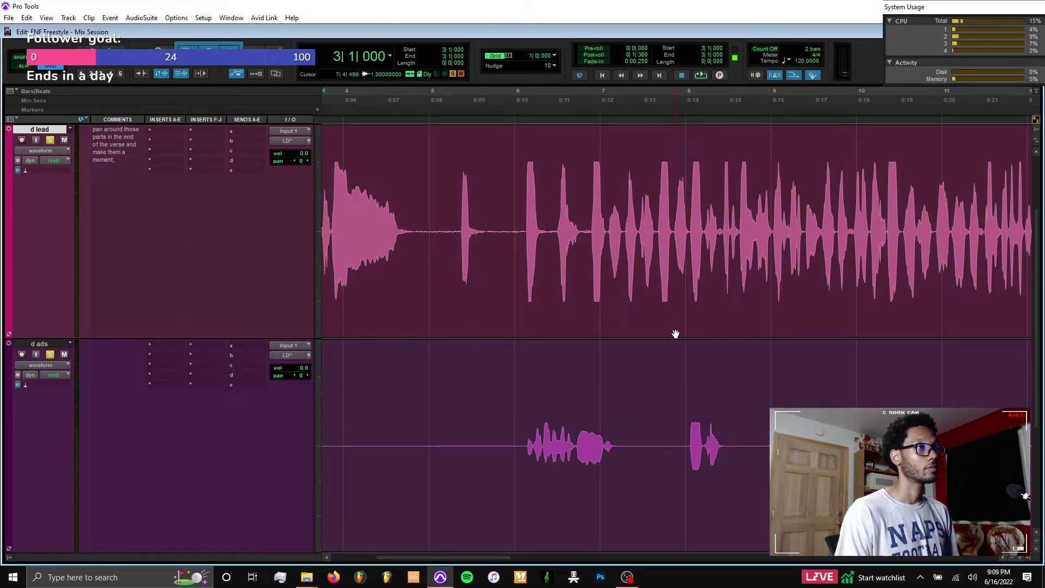
Compare the d ads phrases with the d lead waveform, first in detail and then over the whole verse
key("r")
key("t")
key("t")
scroll(675, 334, "right", 10)
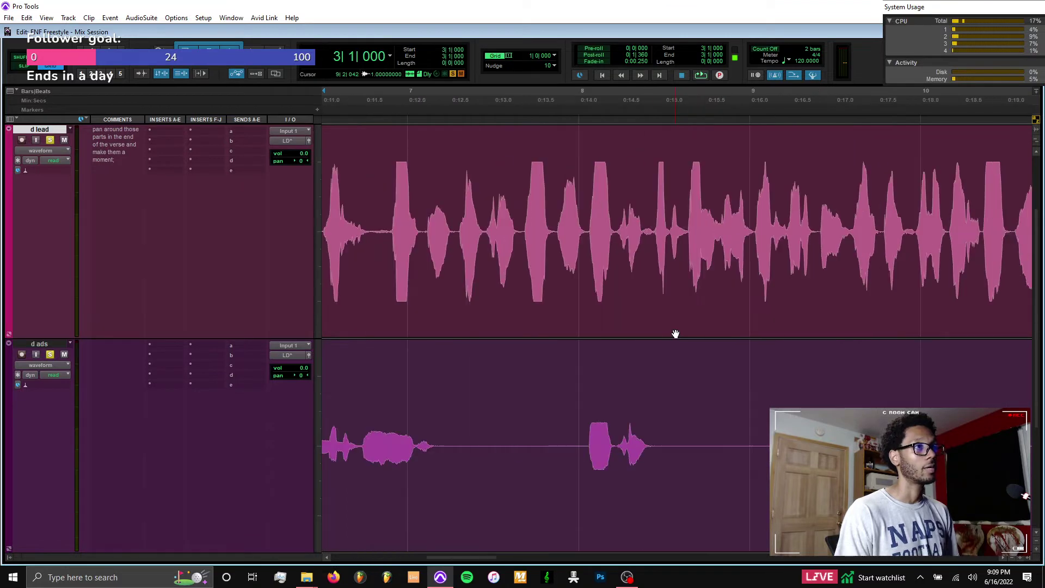
scroll(675, 333, "right", 20)
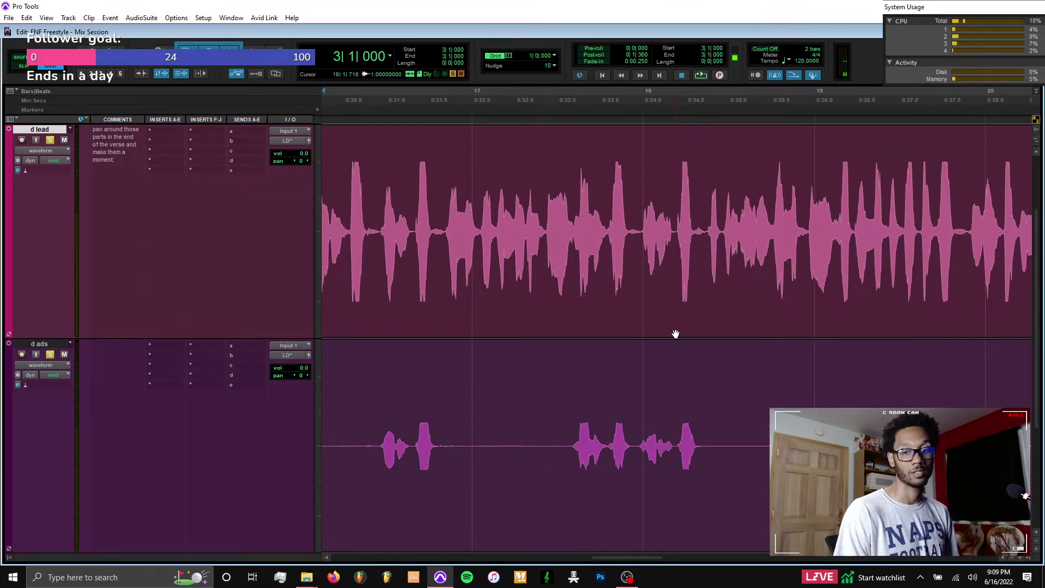
key("r")
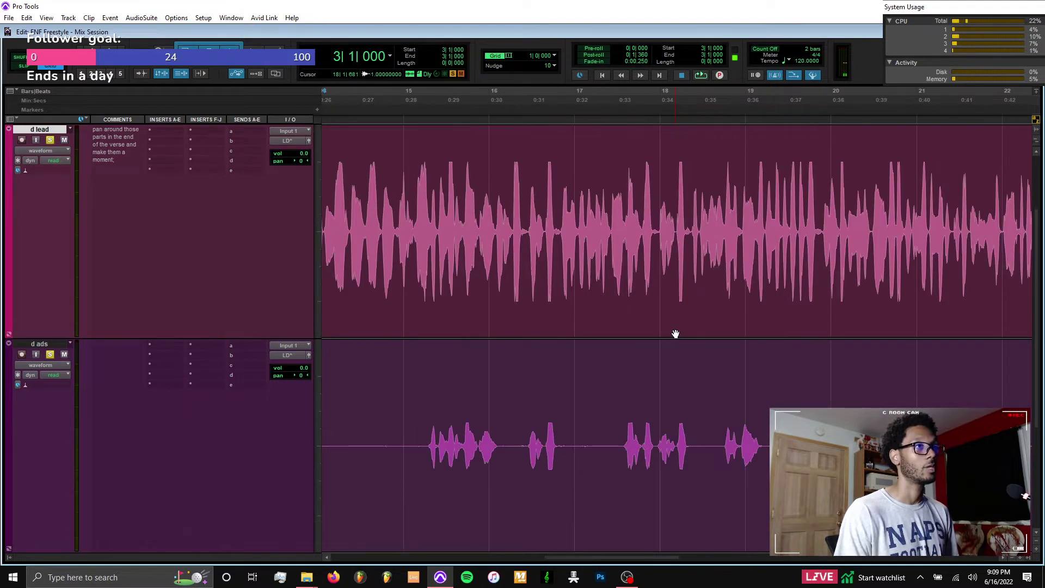
key("r")
key("r")
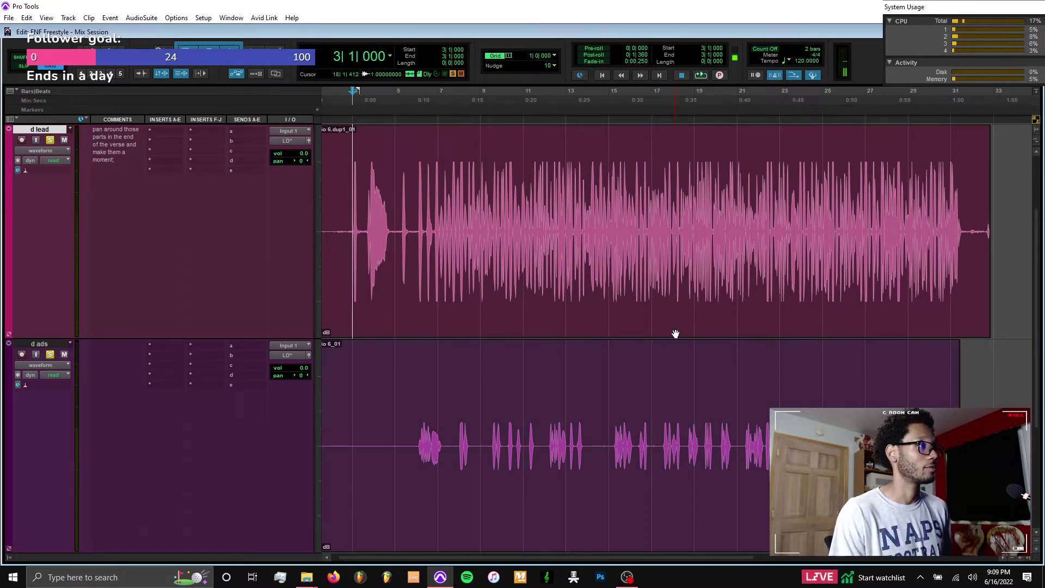
Delete the stray audio at the end of the d lead clip, after the last phrase in bar 31
key("space")
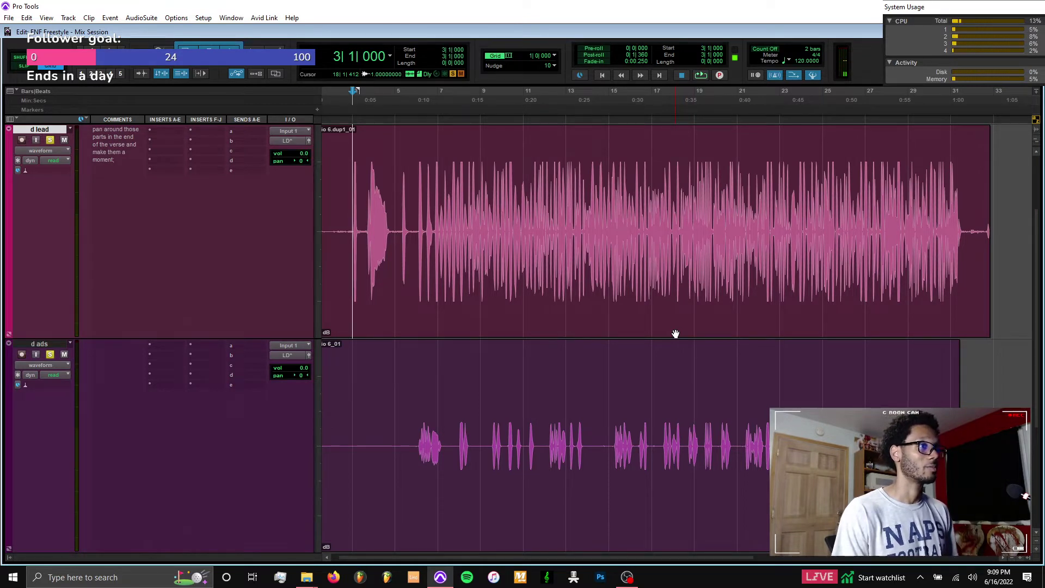
left_click_drag(994, 221, 963, 213)
key("Delete")
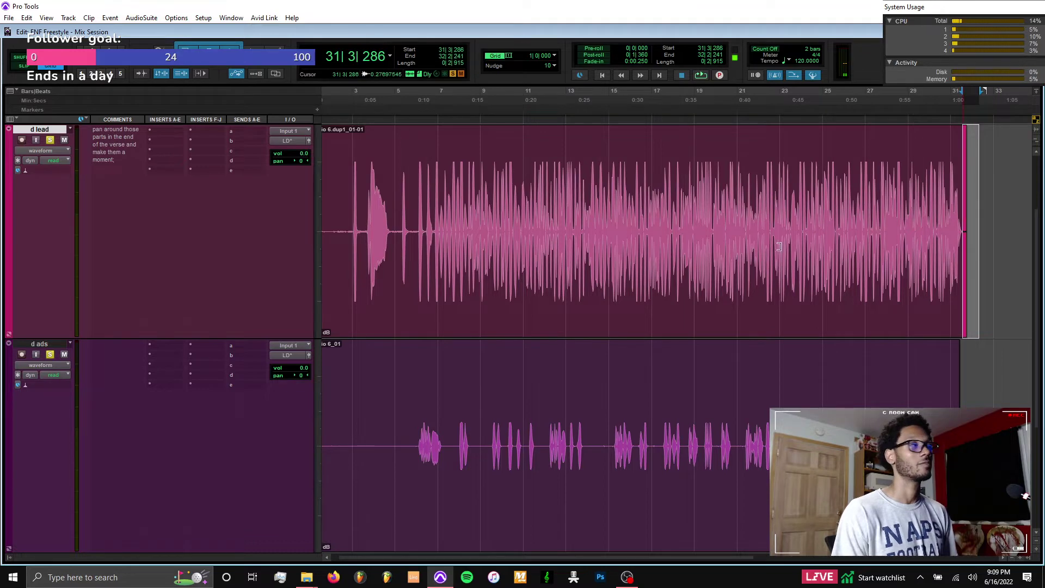
key("ctrl+f")
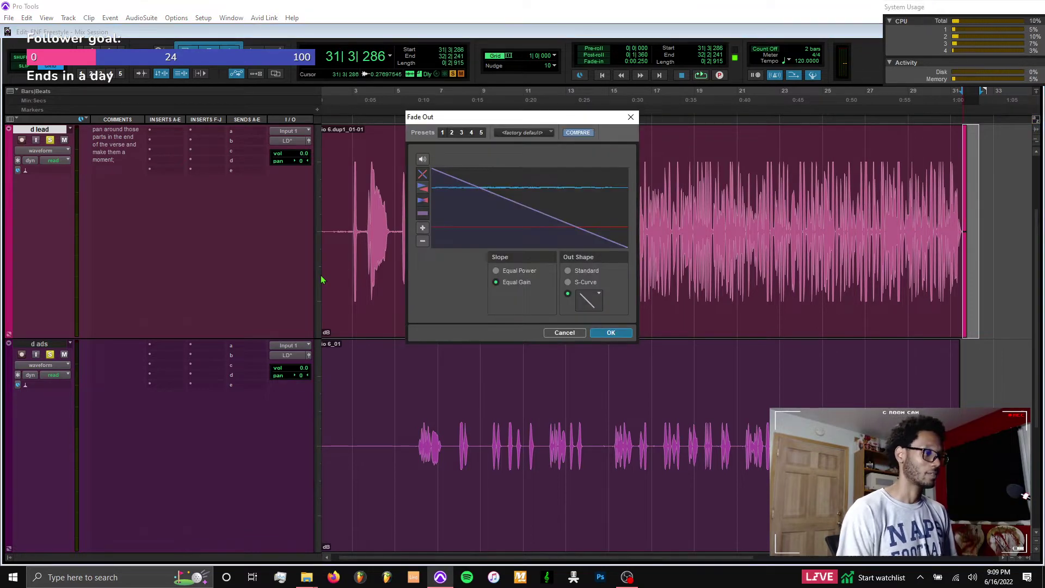
left_click(572, 335)
Inspect the d lead and d ads waveforms closely around bar 19
left_click(696, 176)
key("t")
key("t")
key("t")
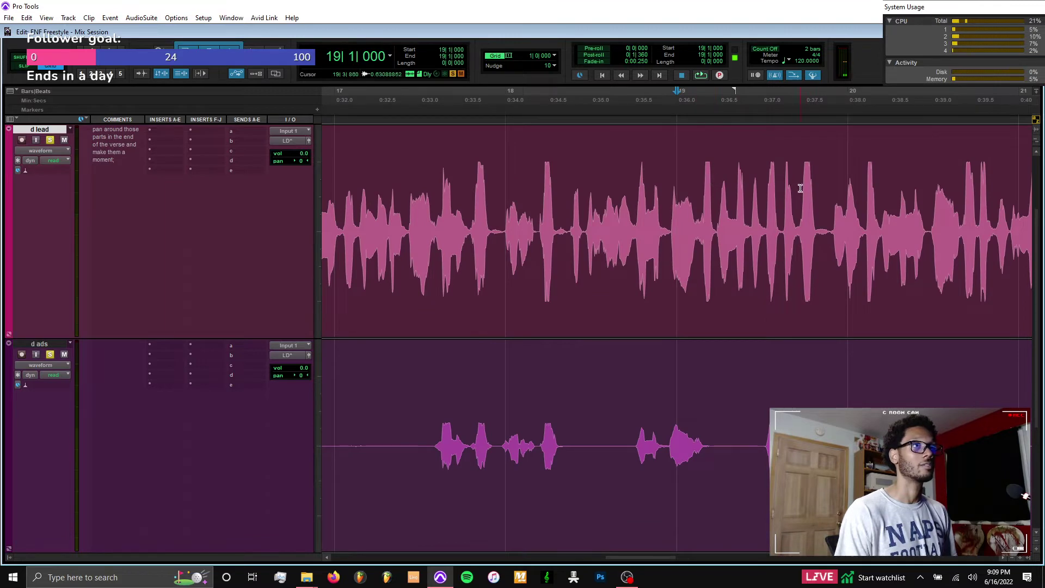
key("r")
key("r")
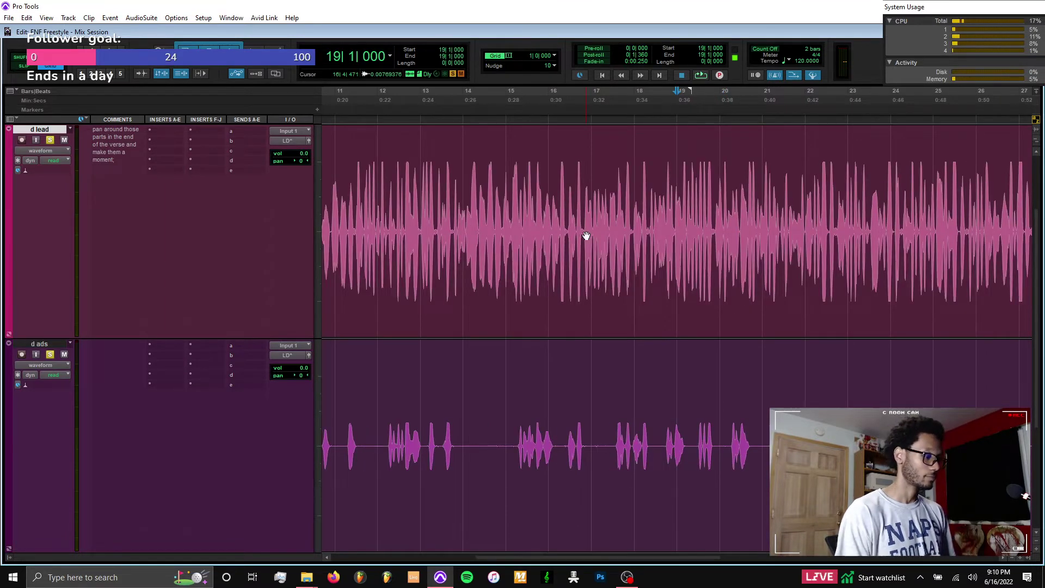
Show all tracks at normal height and play the session from bar 6
key("Return")
key("e")
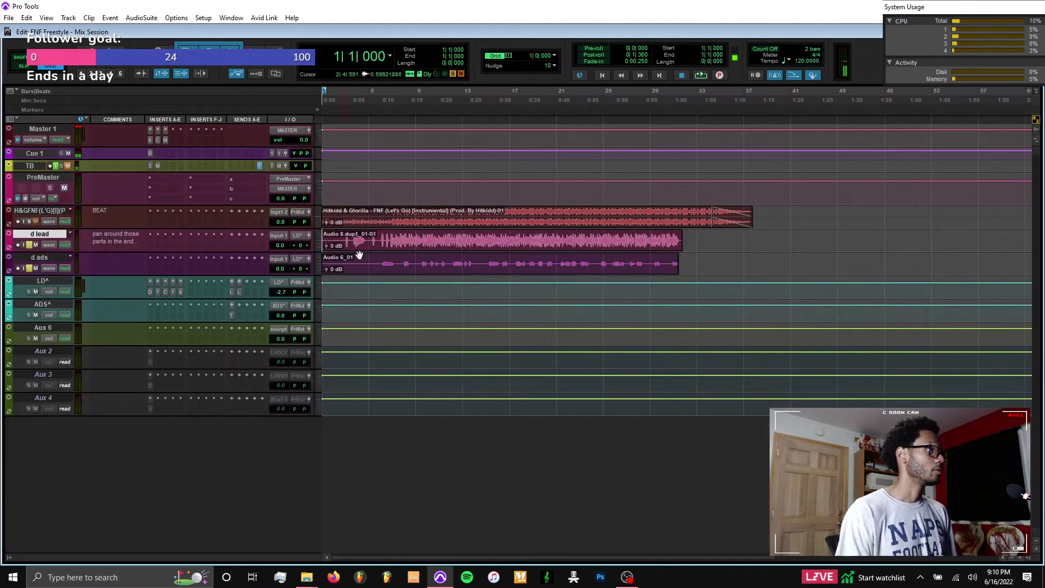
key("t")
key("semicolon")
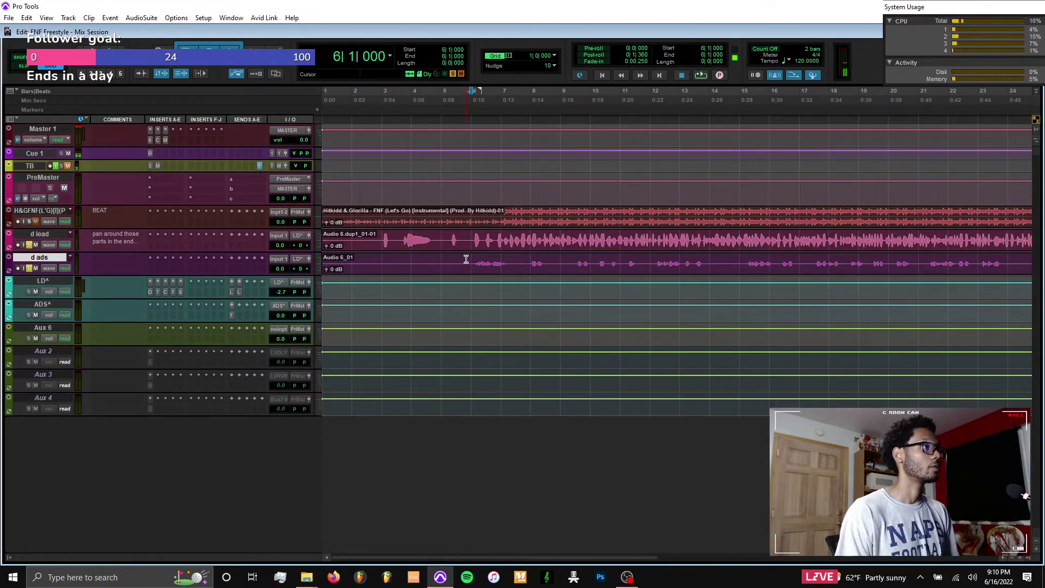
key("space")
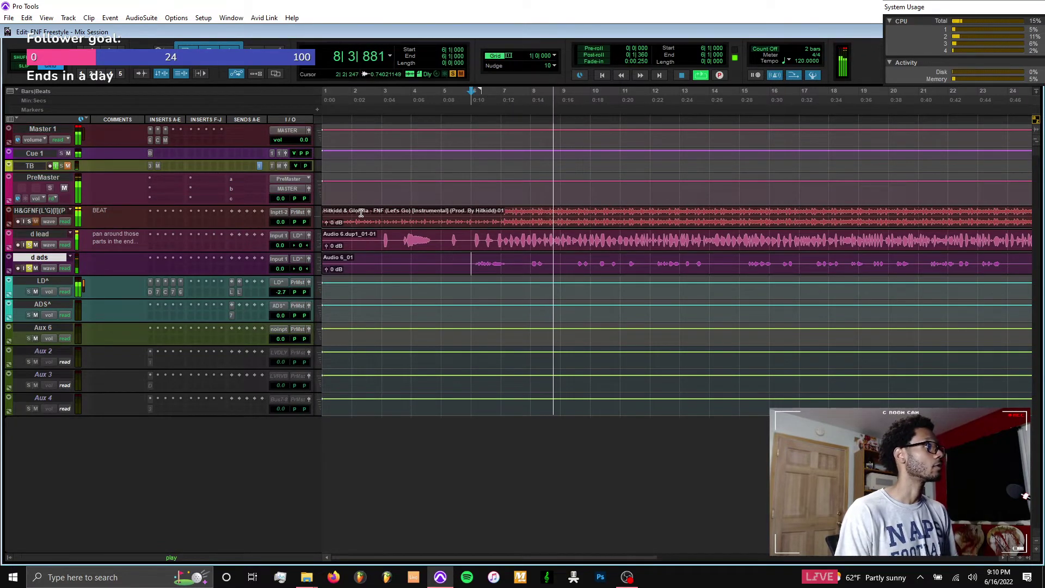
Lower the clip gain of the beat, d lead and d ads clips to -9.0 dB and enlarge their waveform display
left_click_drag(354, 212, 397, 258)
key("ctrl+a")
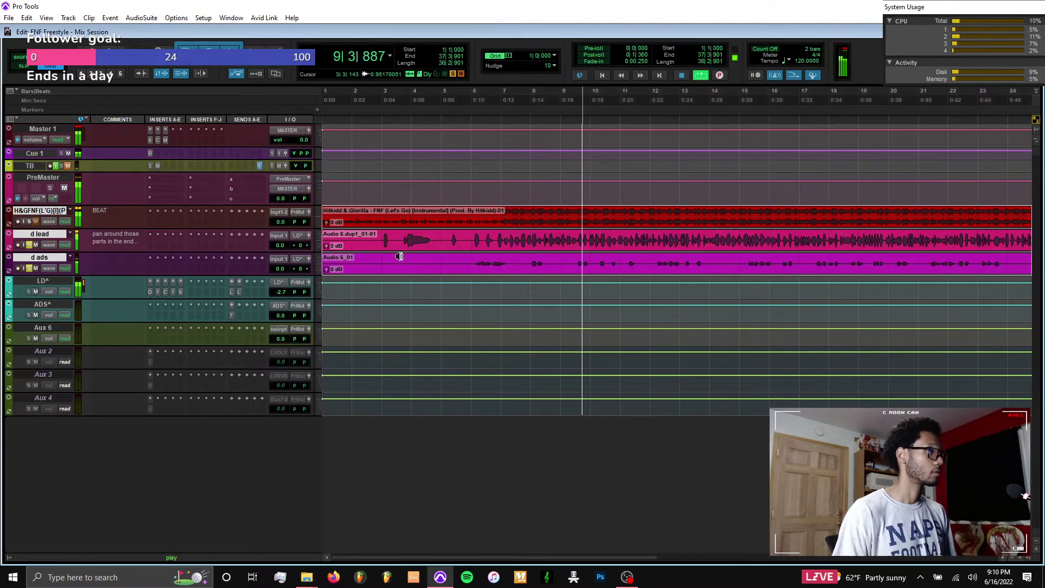
key("super+shift+Down")
key("super+shift+Down")
key("super+shift+Down")
key("super+shift+Down")
key("super+shift+Down")
key("super+shift+Down")
key("super+shift+Down")
key("super+shift+Down")
key("super+shift+Down")
key("super+shift+Down")
key("super+shift+Down")
key("super+shift+Down")
key("super+shift+Down")
key("super+shift+Down")
key("super+shift+Down")
key("super+shift+Down")
key("super+shift+Down")
key("super+shift+Down")
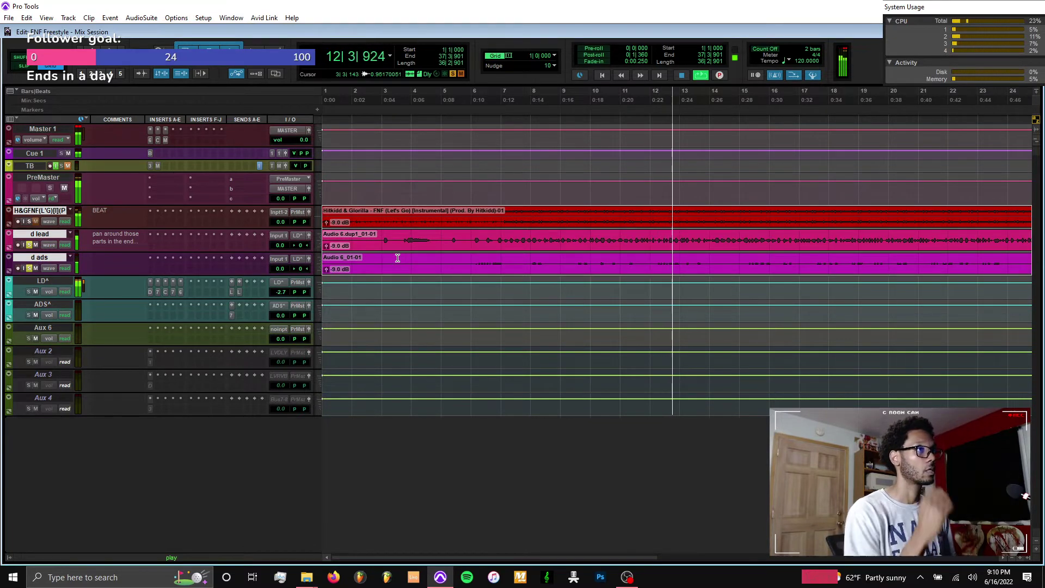
key("ctrl+alt+bracketright")
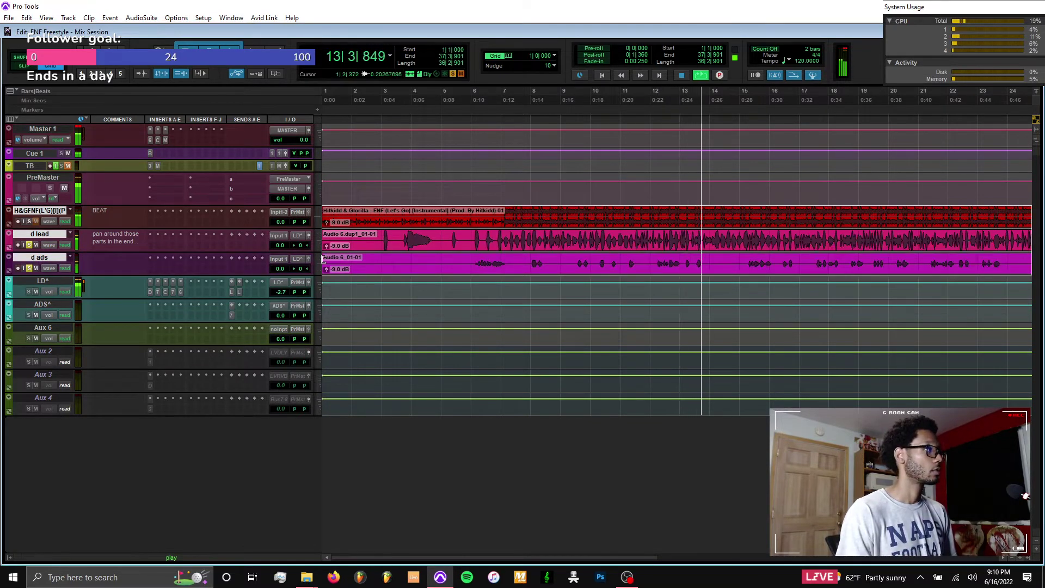
Duplicate the d ads track once, leaving out its active playlist
left_click(60, 260)
key("alt+shift+d")
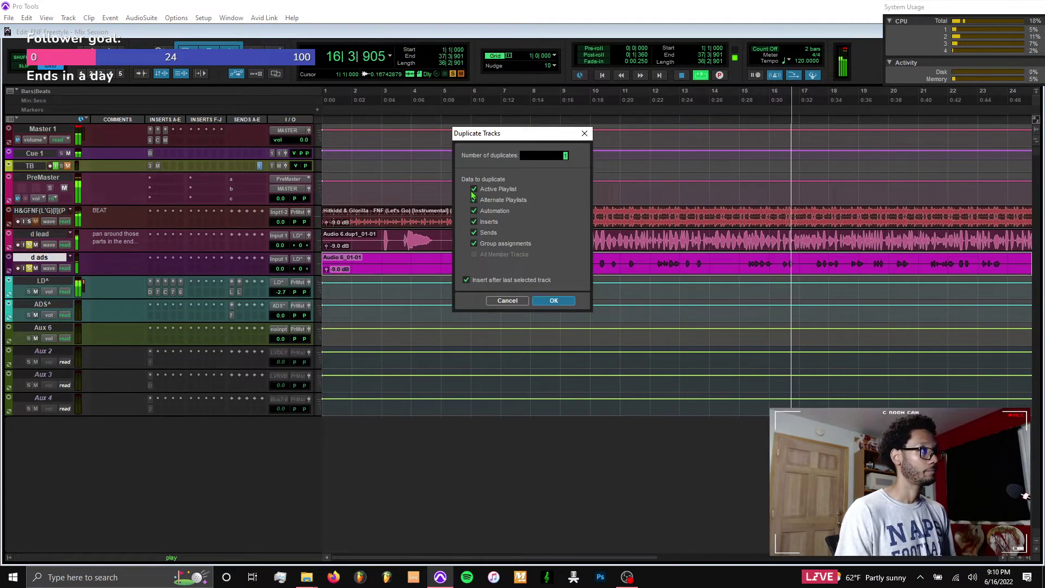
key("Return")
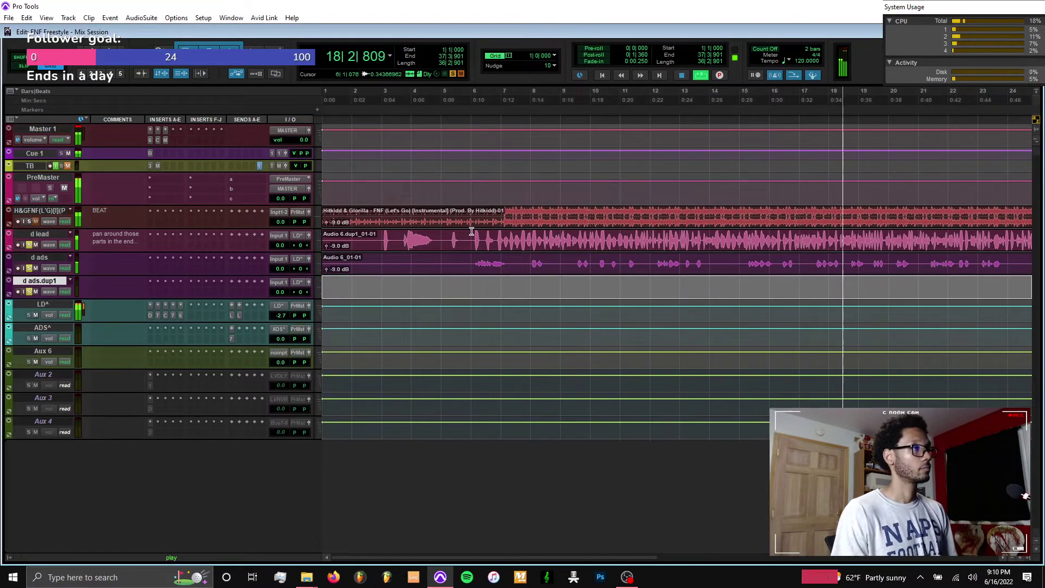
Separate the d ads phrase around bar 8 into its own clip and move it onto the duplicate track at the same time position
left_click(526, 261)
key("t")
key("t")
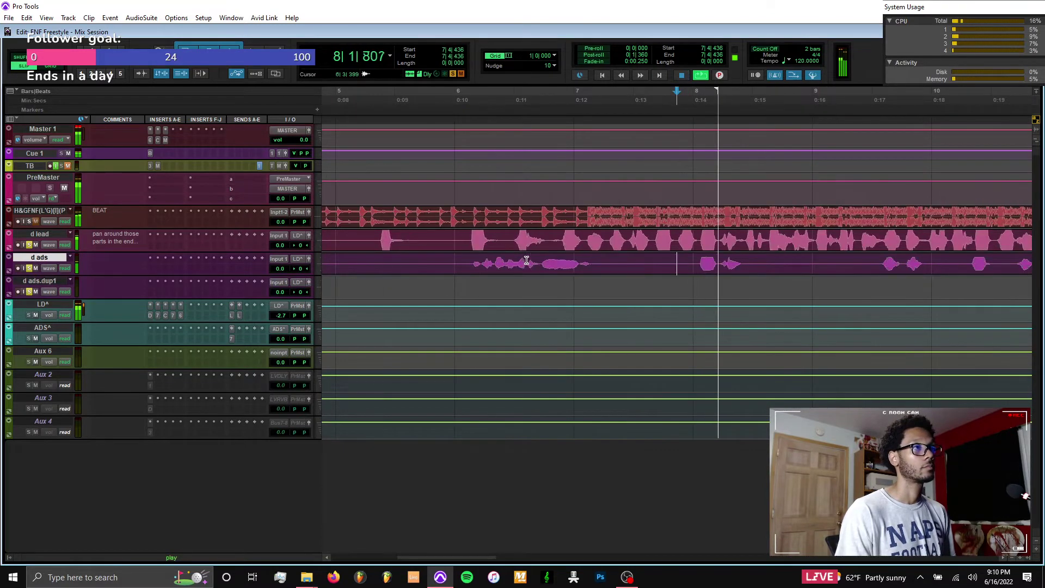
left_click(757, 263, "shift")
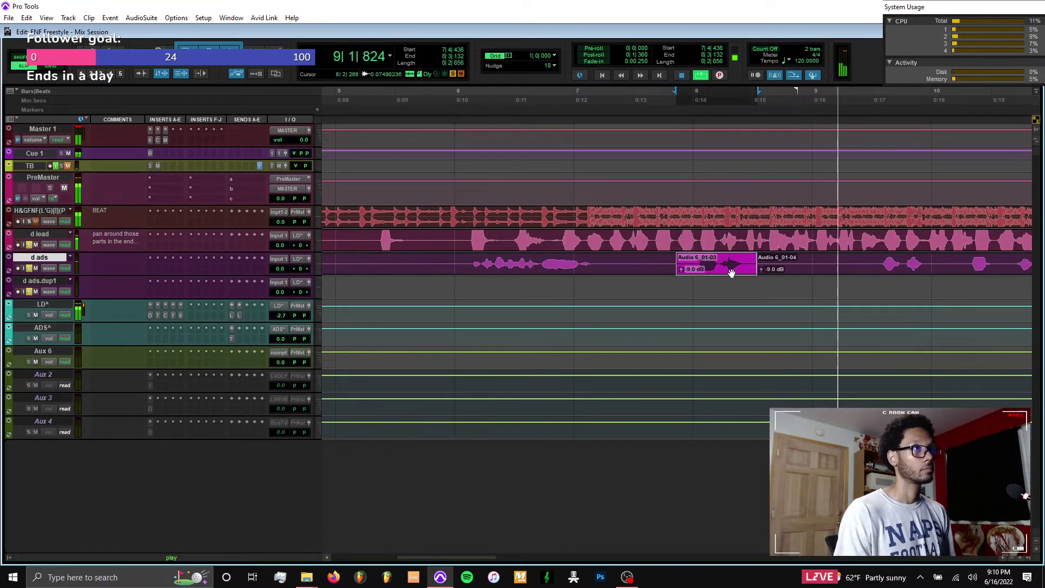
left_click_drag(731, 271, 737, 284)
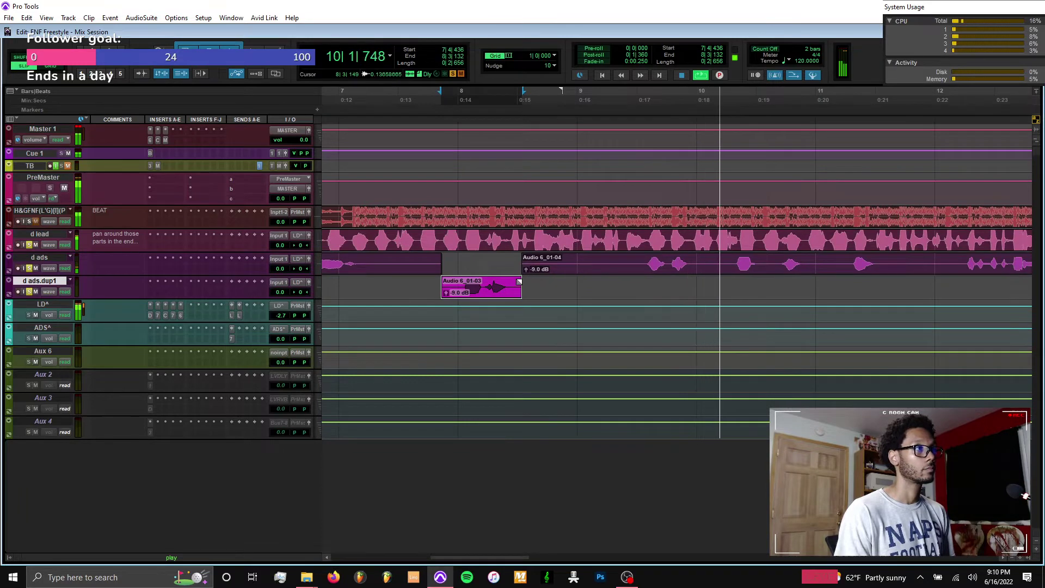
Extend the moved clip on the duplicate track to the ad-libs' end in bar 31 and delete the remaining d ads clip after bar 8
left_click_drag(521, 287, 885, 289)
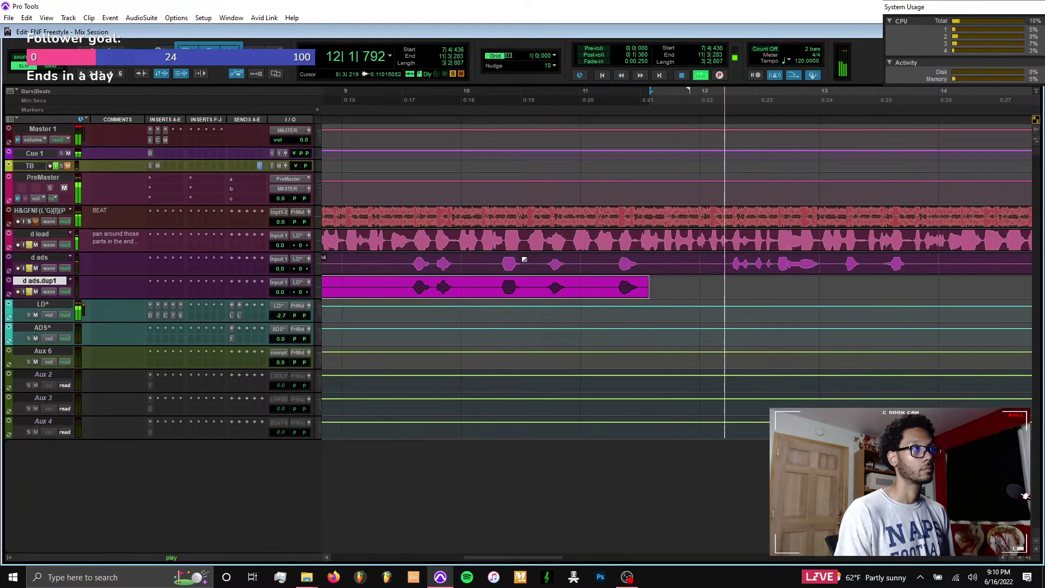
scroll(495, 262, "left", 2)
key("r")
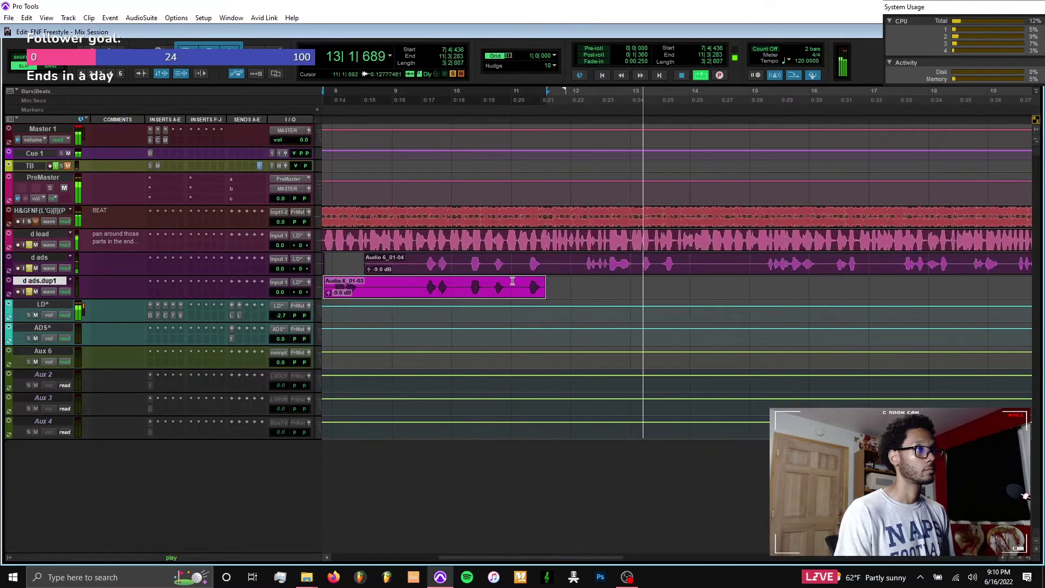
left_click_drag(543, 286, 893, 290)
scroll(893, 290, "right", 2)
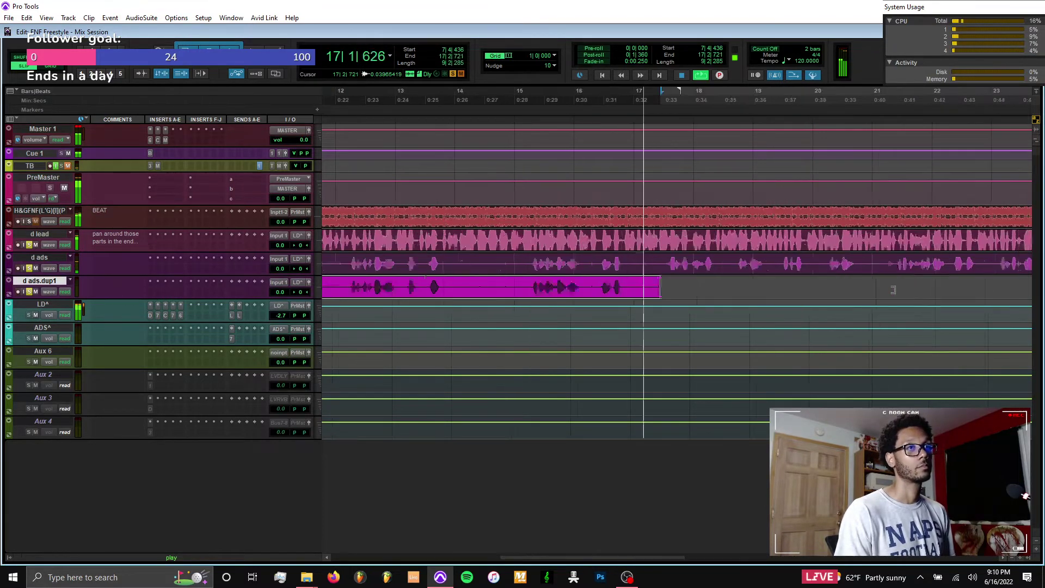
key("r")
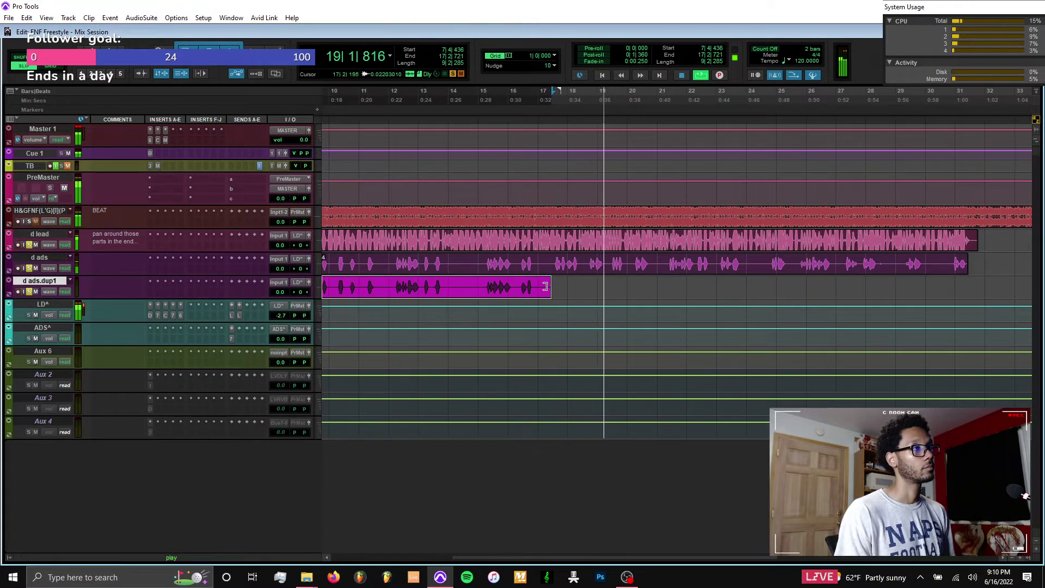
mouse_move(547, 289)
left_mouse_down()
mouse_move(975, 299)
mouse_move(669, 302)
mouse_move(980, 294)
left_mouse_up()
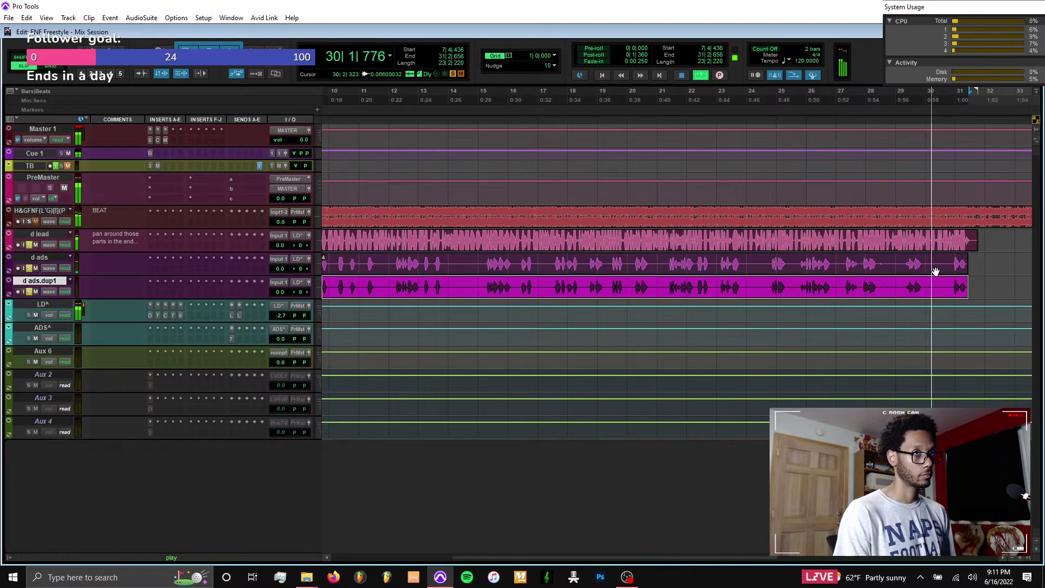
left_click(936, 273)
key("Delete")
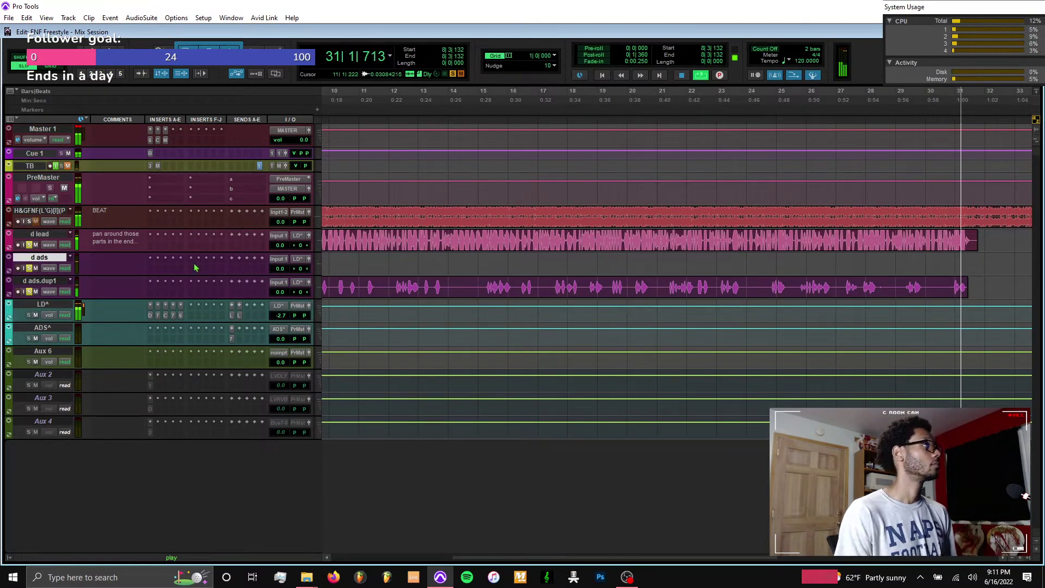
Rename the duplicate ad-lib track as d stks
double_click(34, 281)
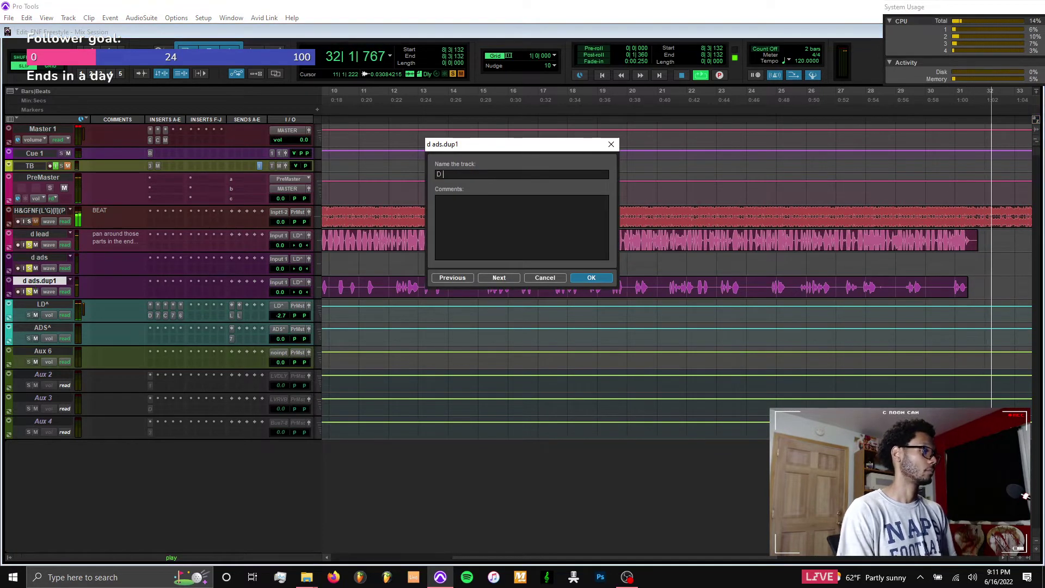
type("D stks")
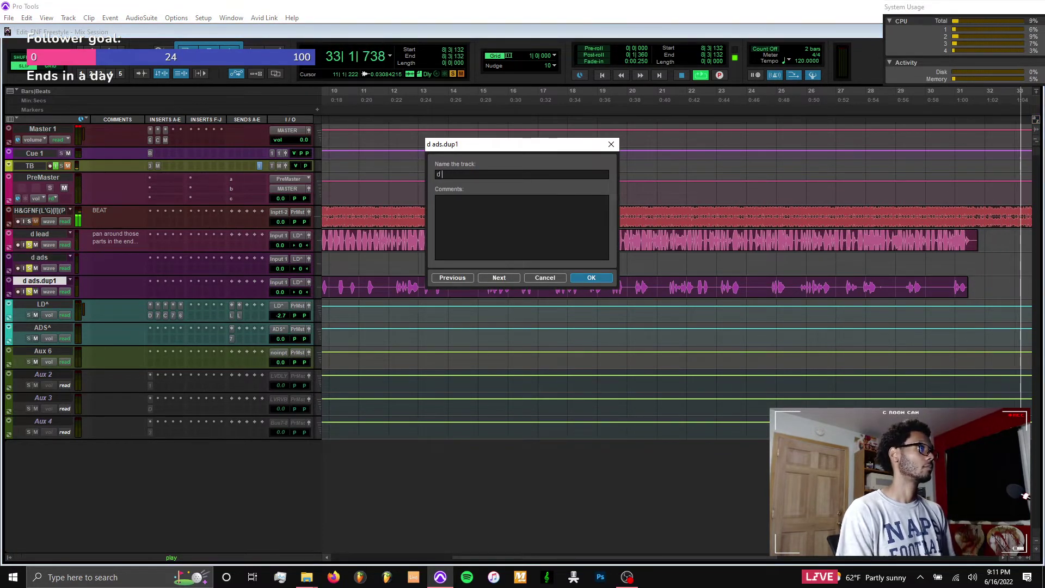
key("Return")
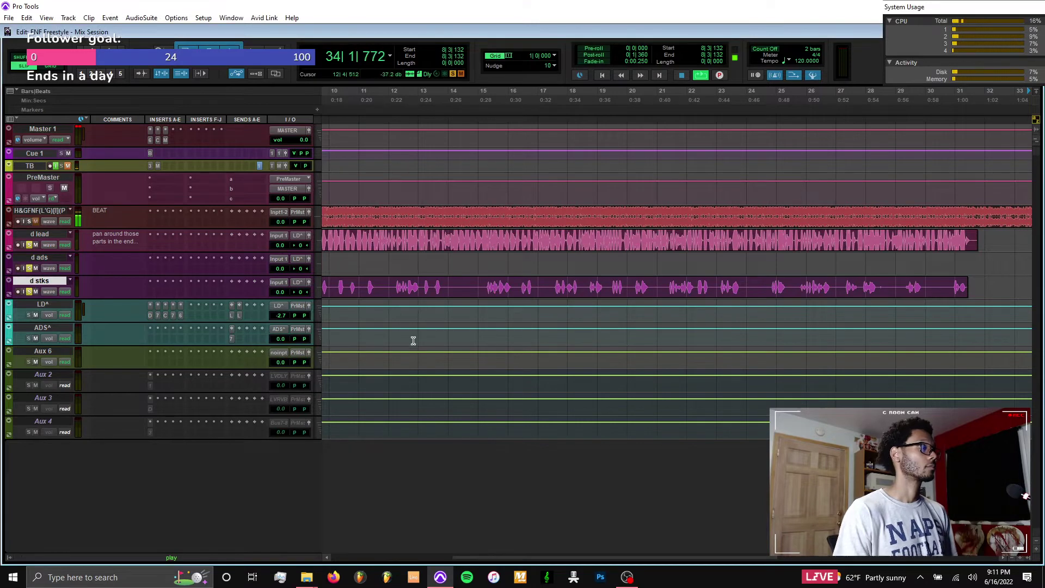
View the split between d ads and d stks, place the edit cursor just before bar 6 on d ads, and stop playback
key("t")
key("r")
key("r")
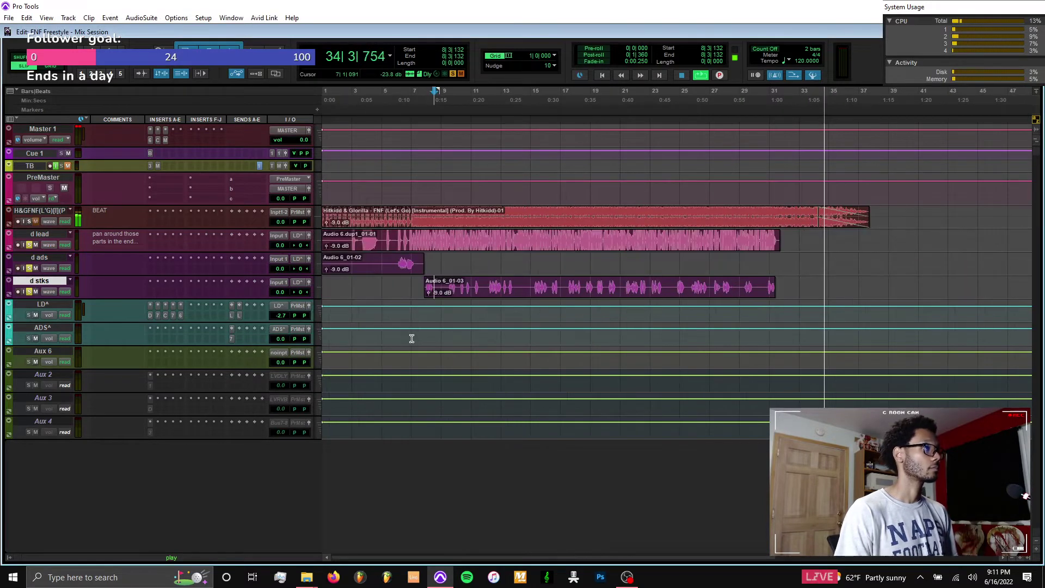
left_click(399, 267)
key("t")
key("t")
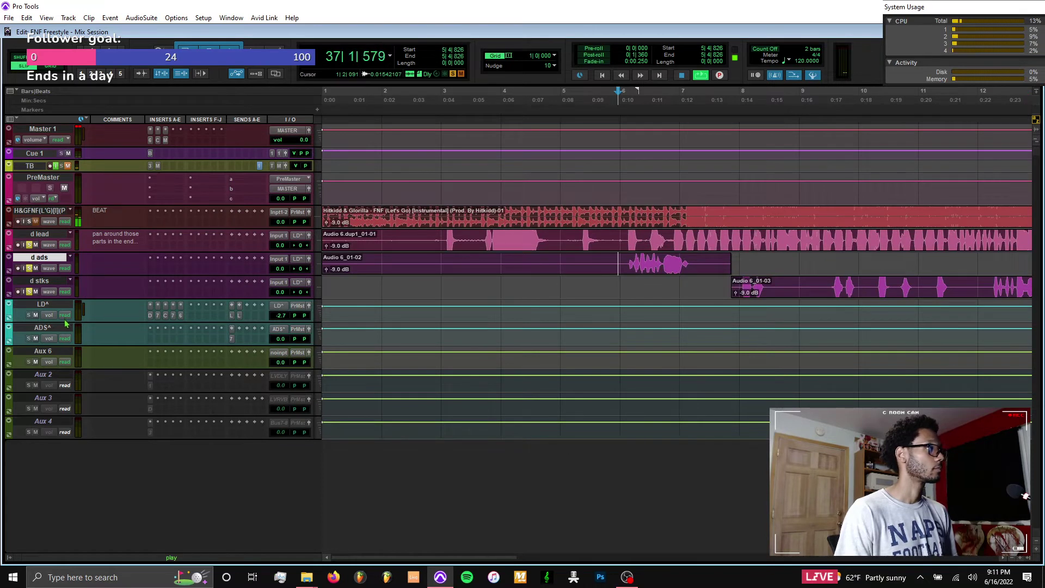
key("space")
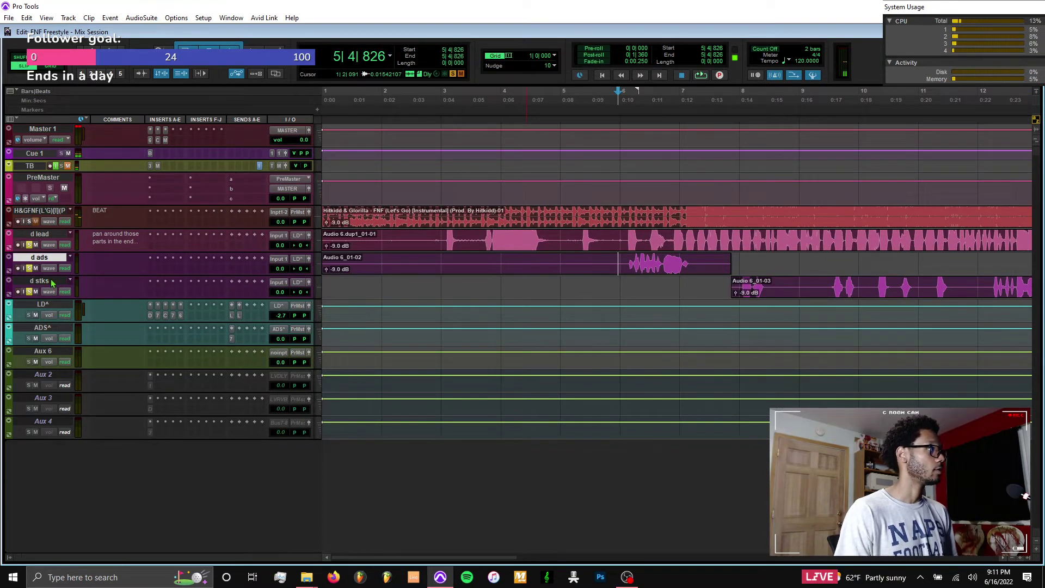
Move the d ads and d stks tracks between LD^ and ADS^, and rename the ADS^ track as STKS & ADS^
left_click(52, 280)
left_click(48, 266)
left_click(50, 261)
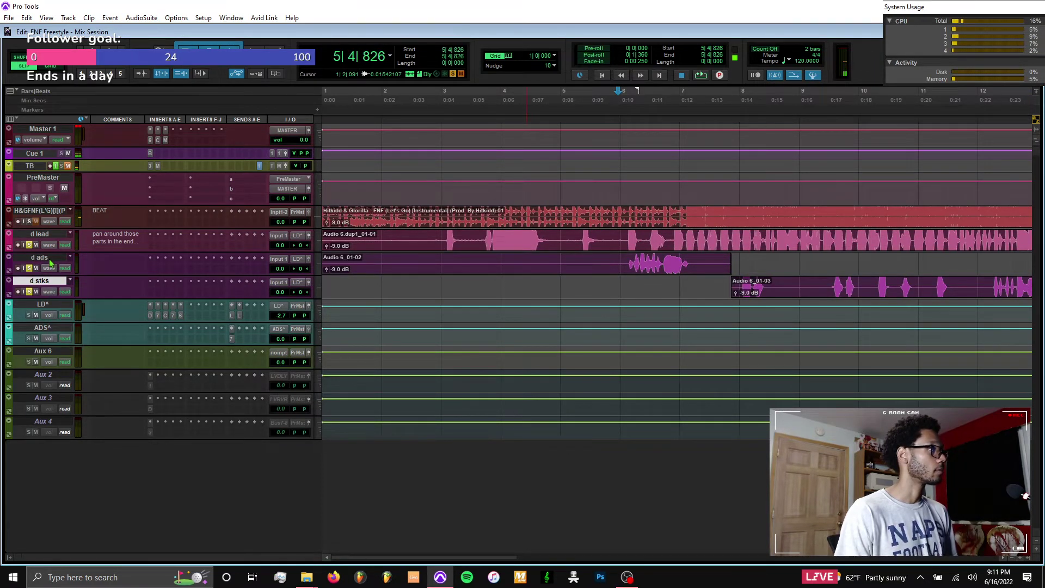
left_click_drag(50, 262, 49, 320)
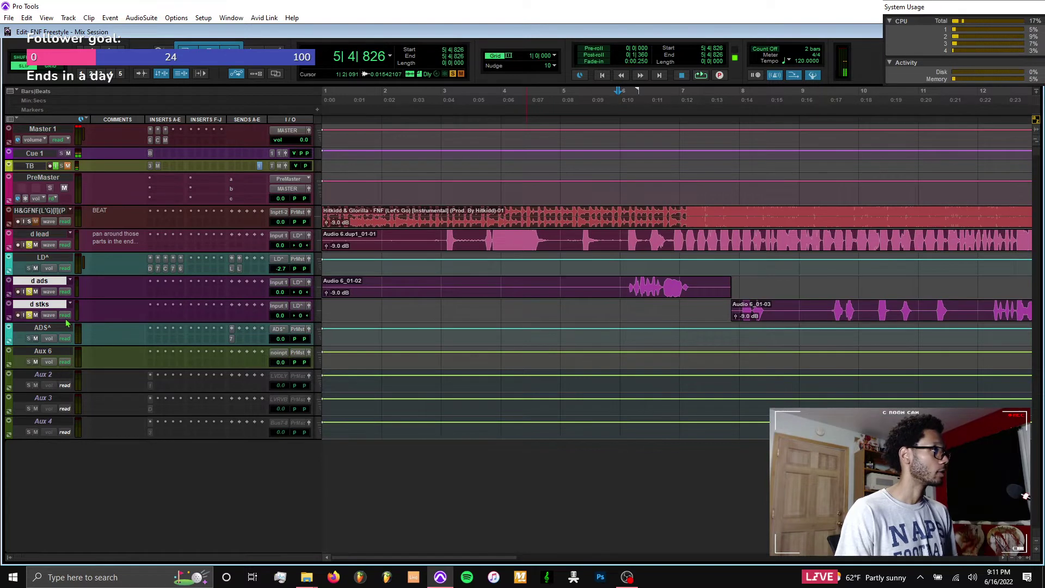
double_click(44, 328)
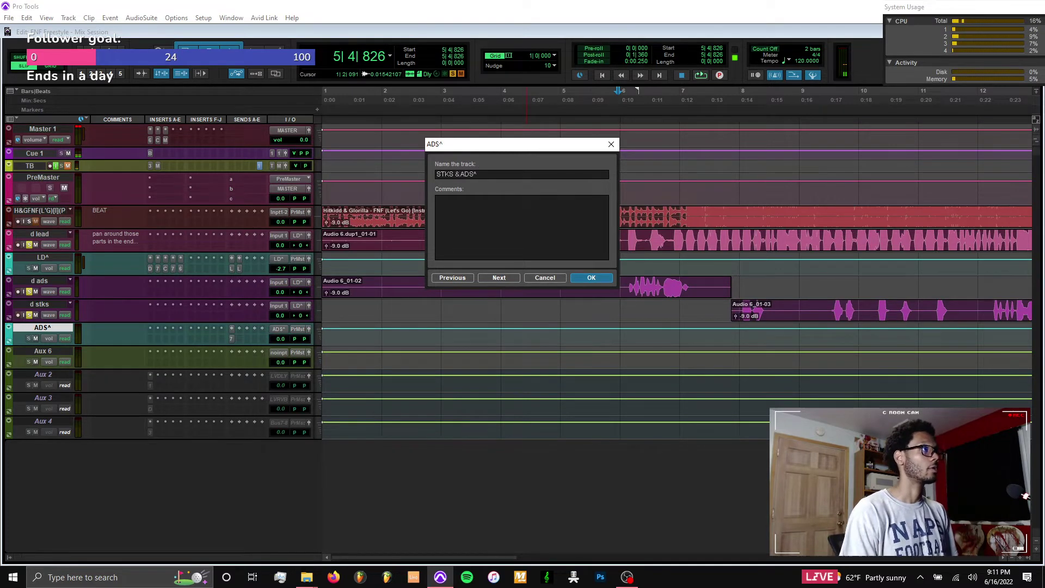
key("Return")
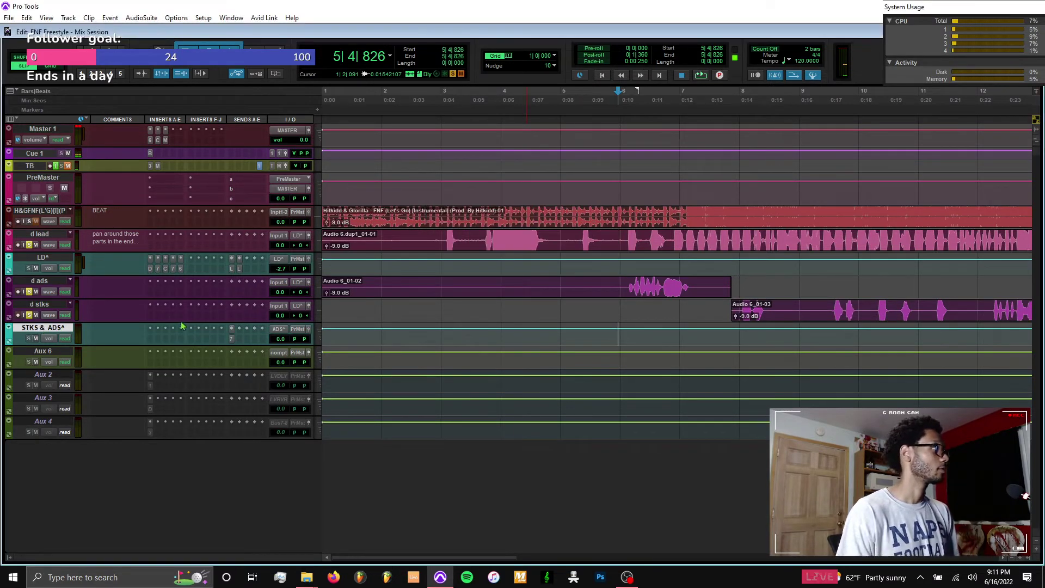
Route the outputs of both the d ads and d stks tracks to the ADS^ bus
left_click(56, 283)
left_click(54, 307, "shift")
left_click(297, 307)
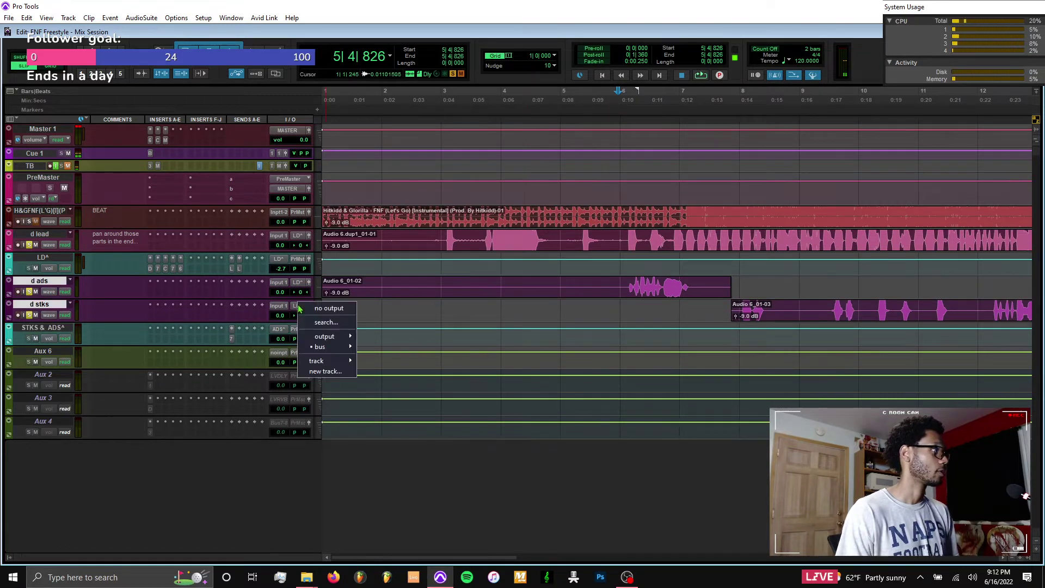
type("ADS")
key("Return")
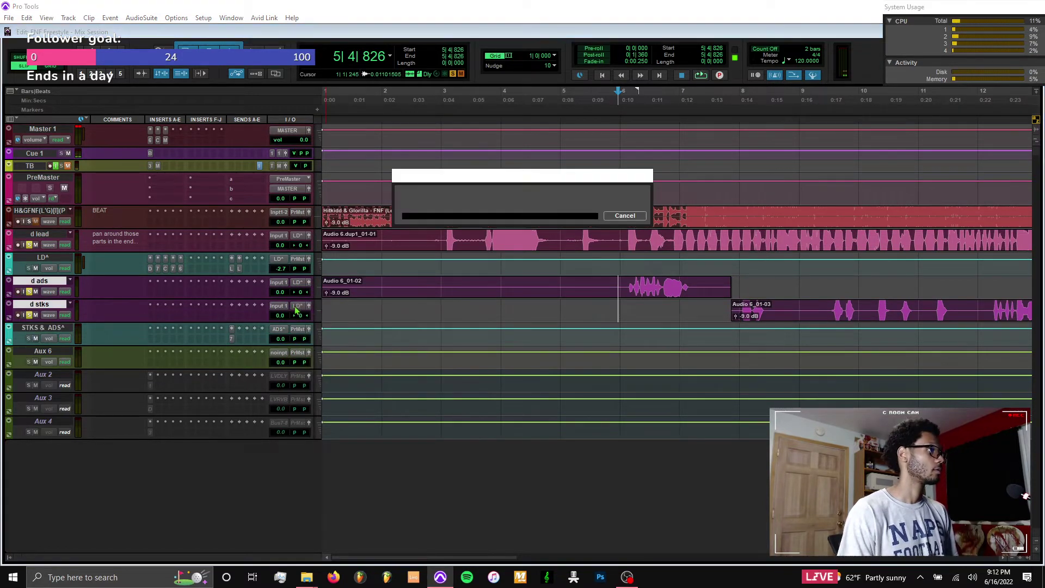
Rename the ADS^ bus feeding the STKS & ADS^ track as STKS & ADS^
right_click(281, 335)
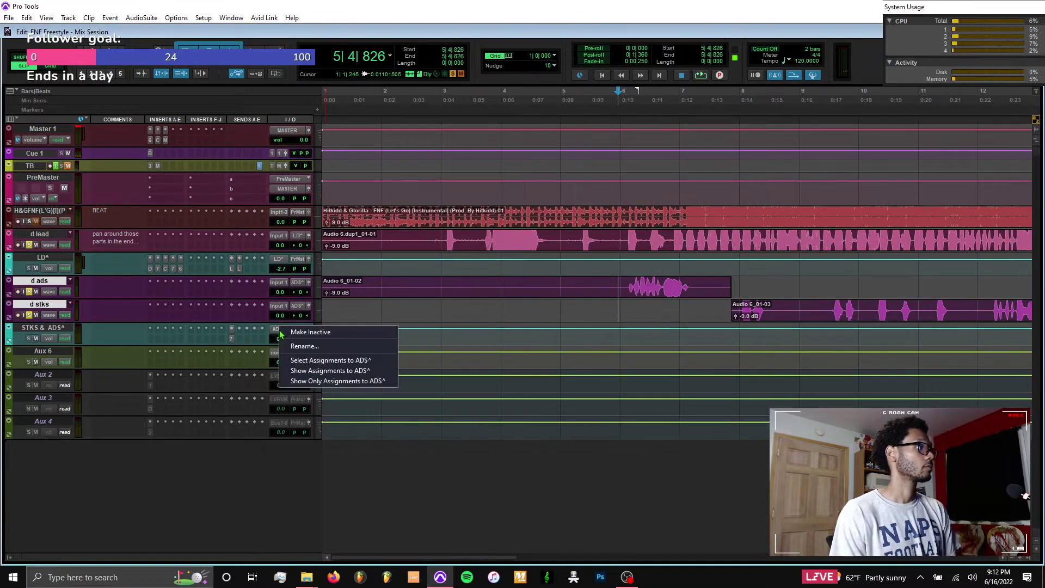
left_click(304, 346)
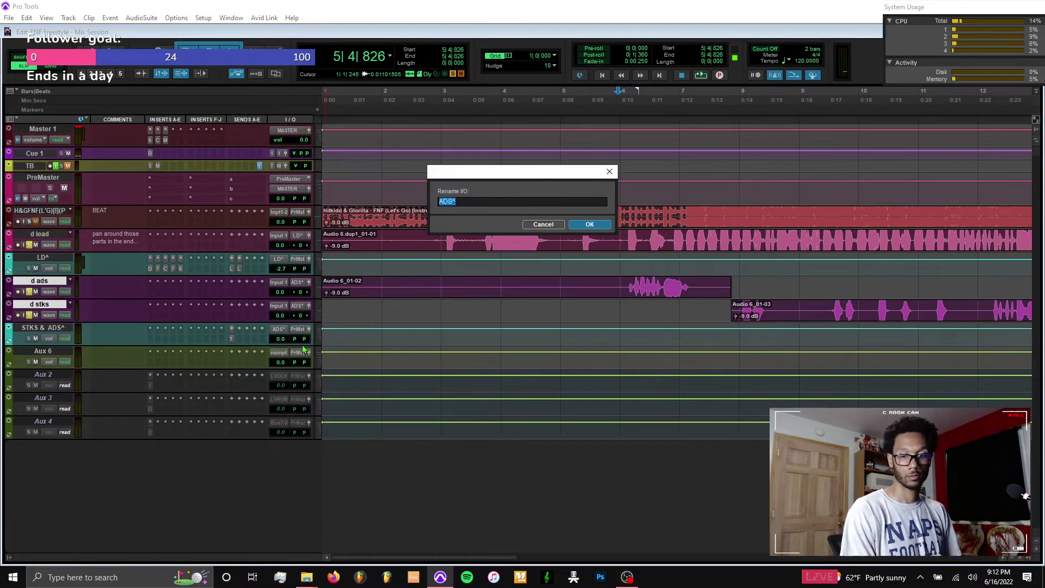
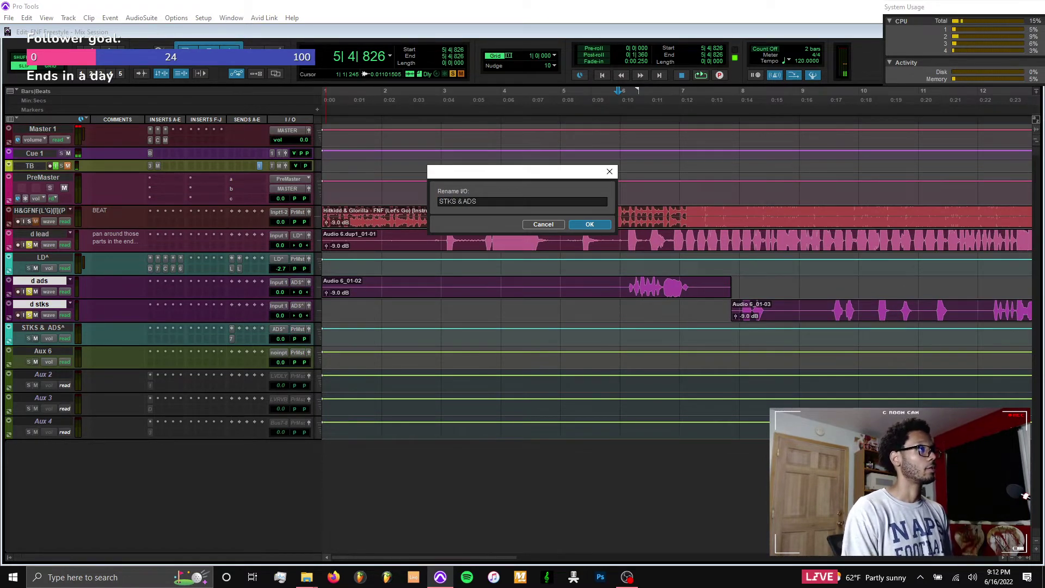
key("Return")
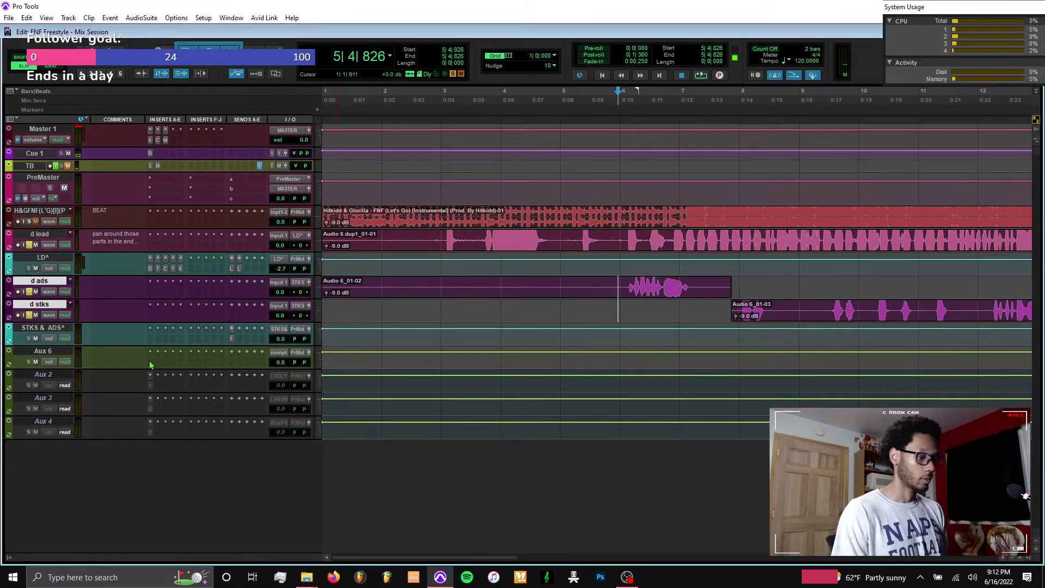
In the Mix window, create six duplicates of the Aux 6 track, including its active playlist, inserted after the original
key("ctrl+equal")
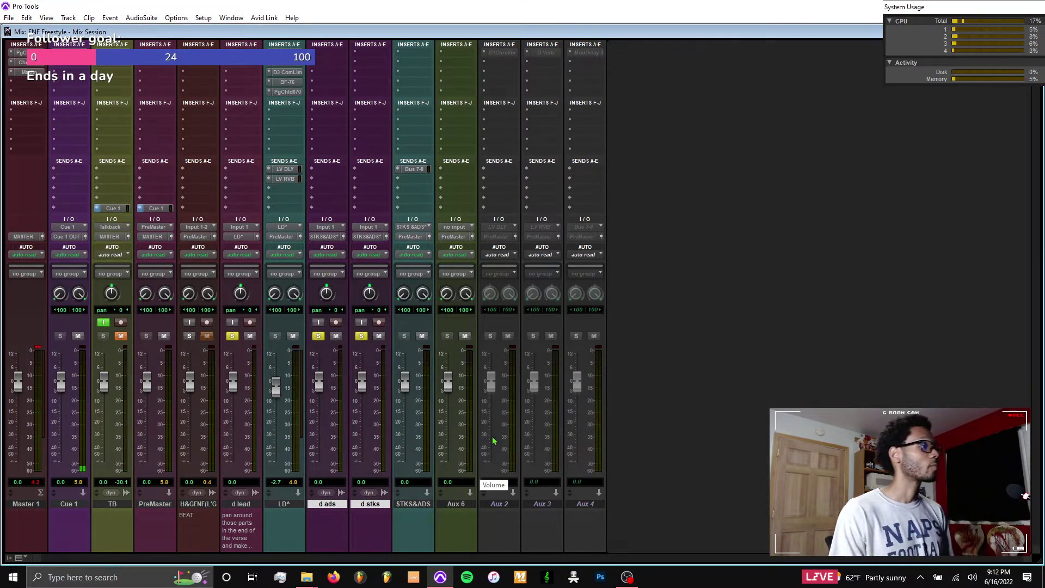
left_click(457, 504)
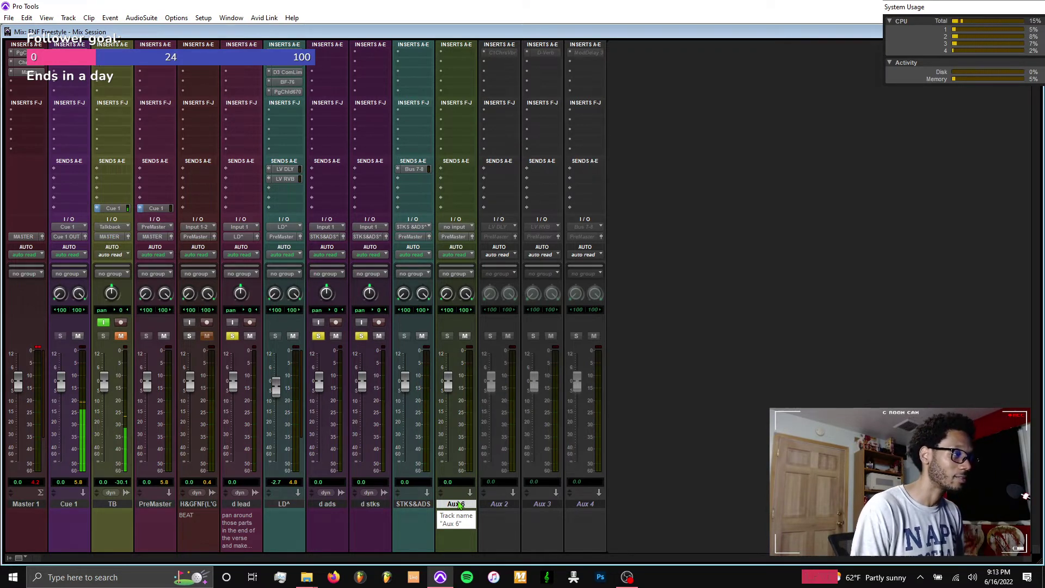
left_click(419, 505)
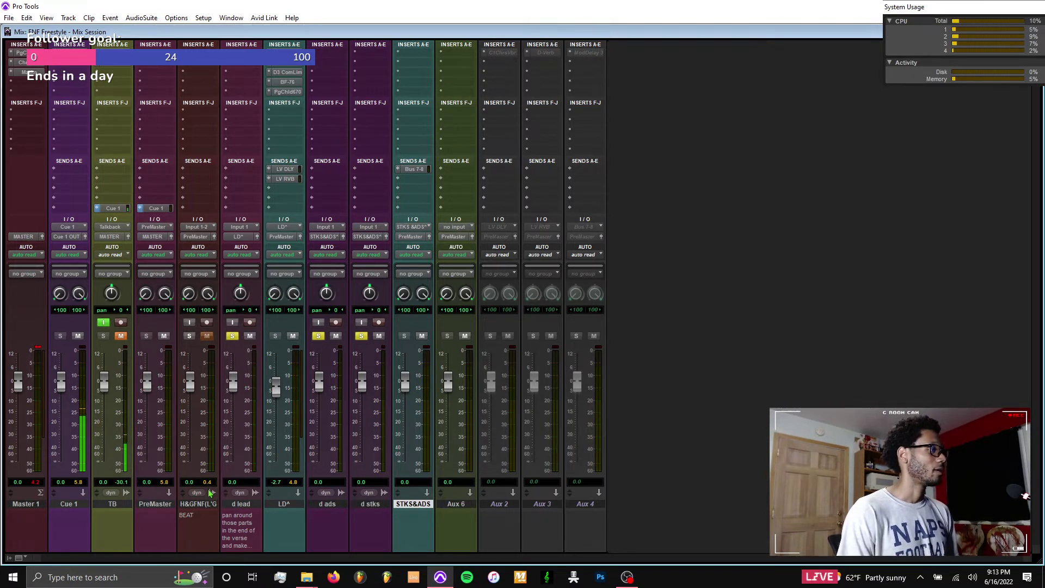
left_click(460, 505)
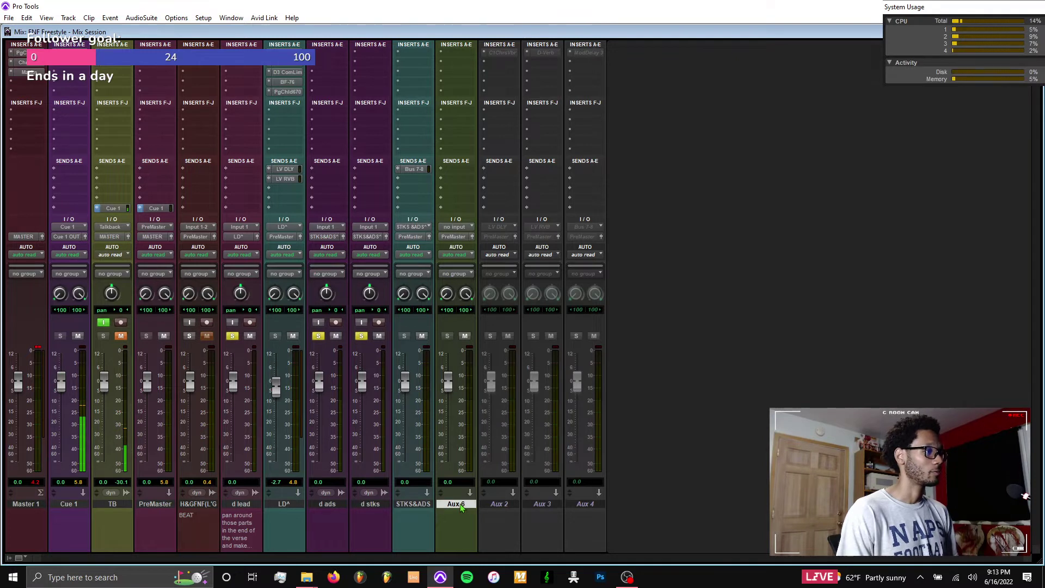
key("alt+shift+d")
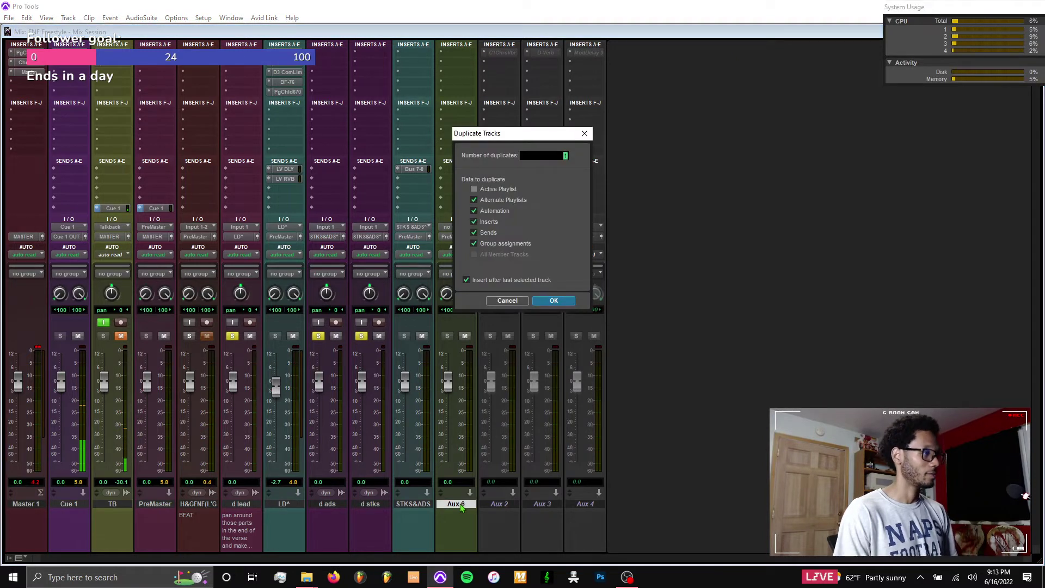
left_click(474, 189)
left_click(474, 189)
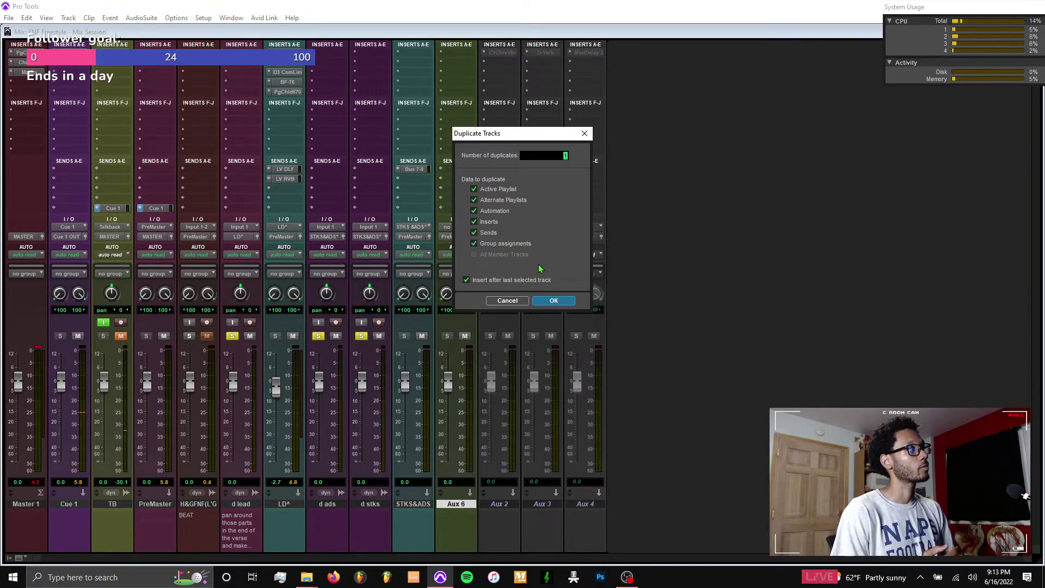
left_click(558, 302)
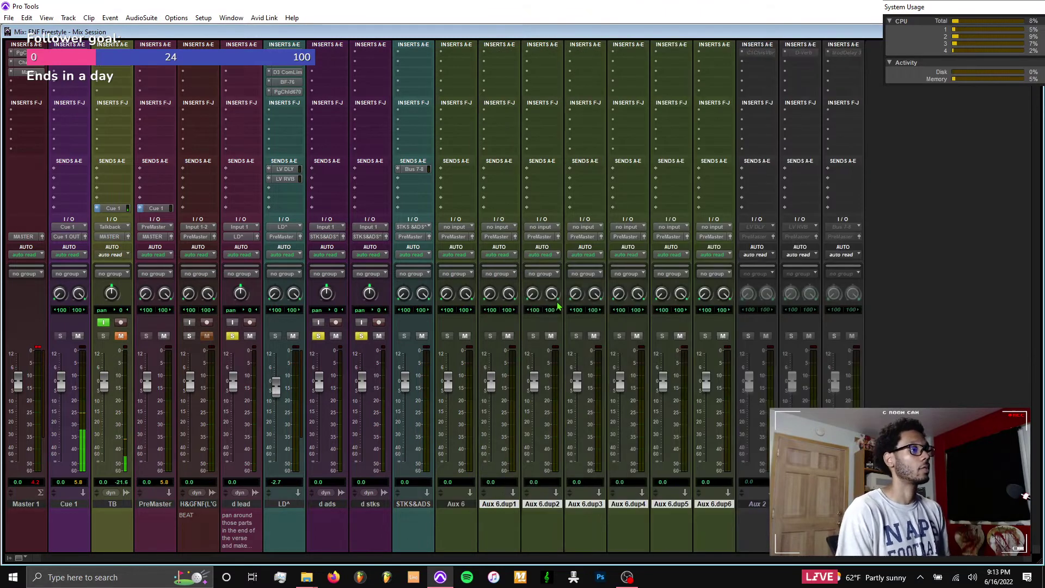
Rename the Aux 6 track as DOUBLER and its first two duplicates as DLY1 and DLY2
double_click(464, 505)
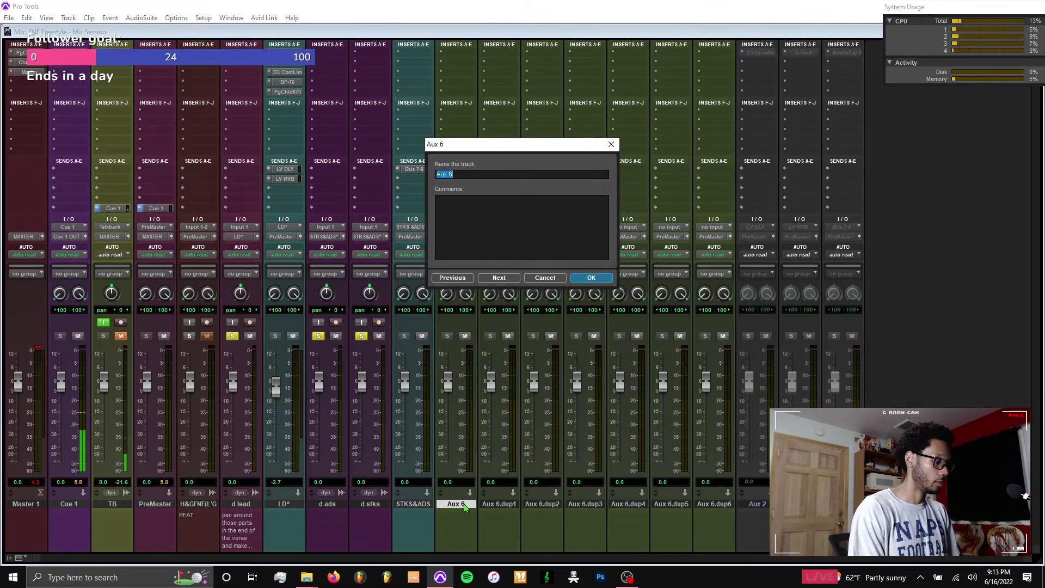
type("DOUBLER")
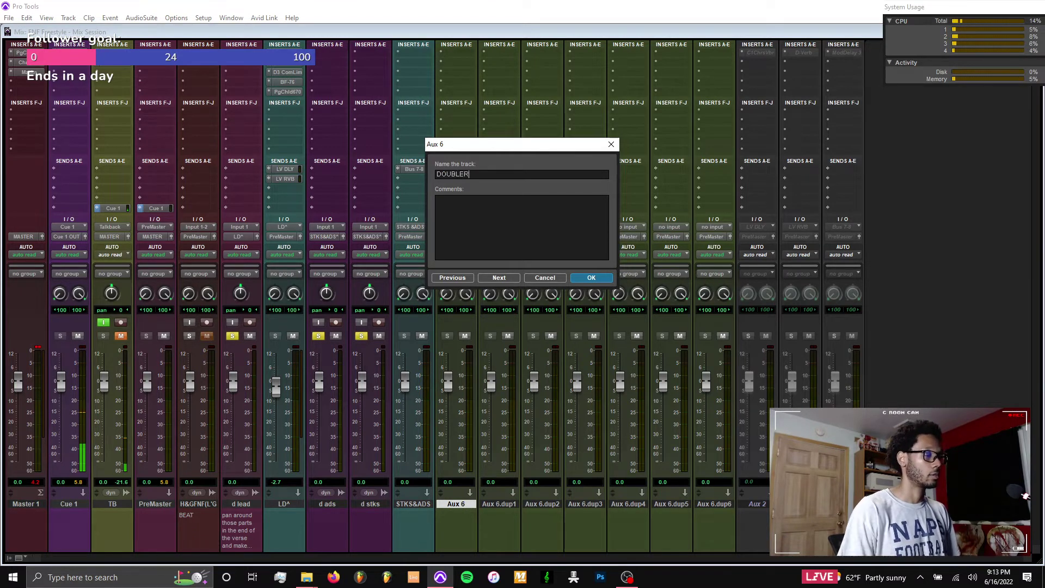
key("ctrl+Right")
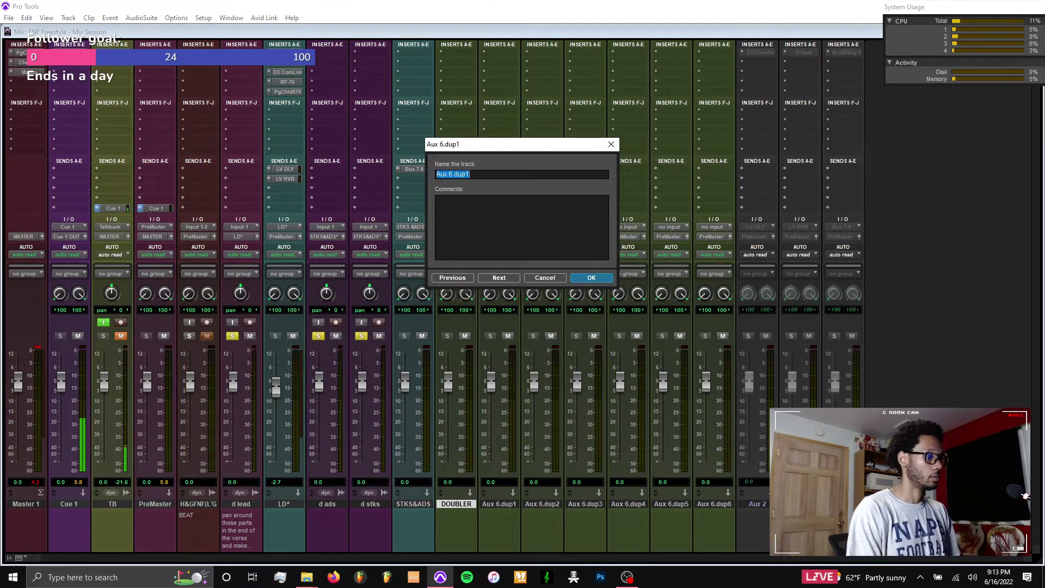
type("DLY1")
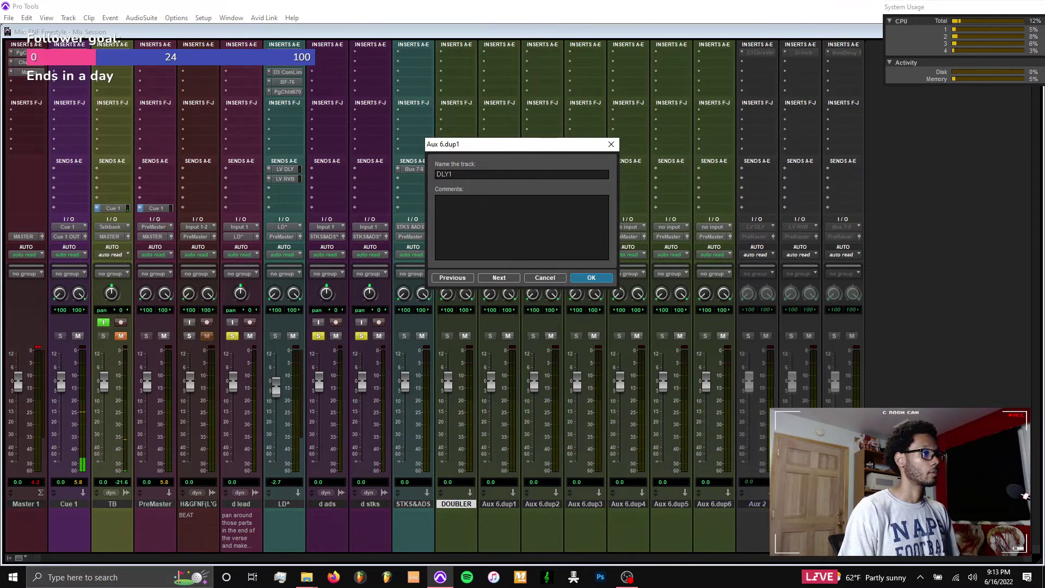
key("ctrl+Right")
type("DL")
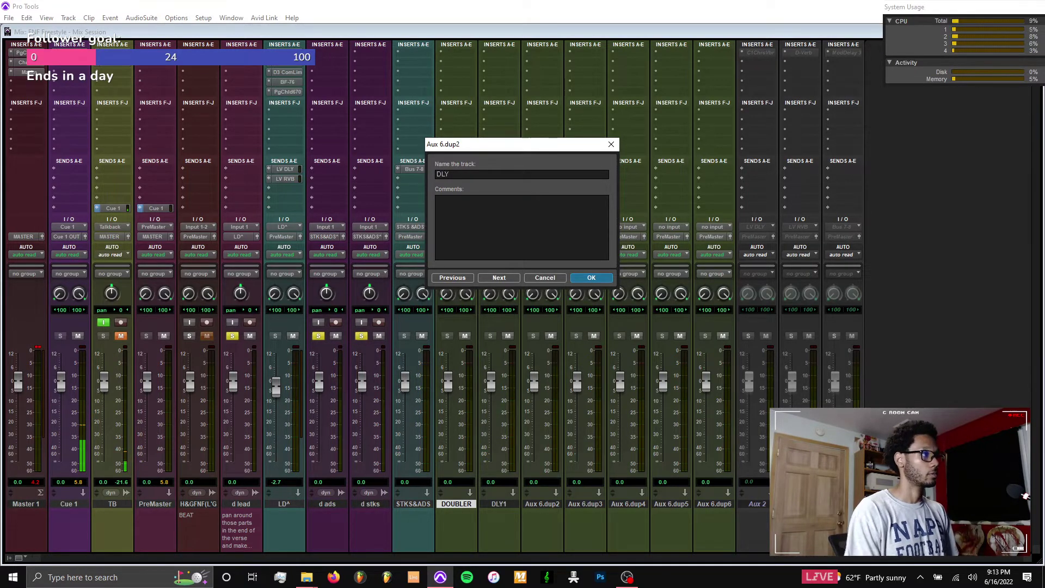
type("Y2")
key("ctrl+Right")
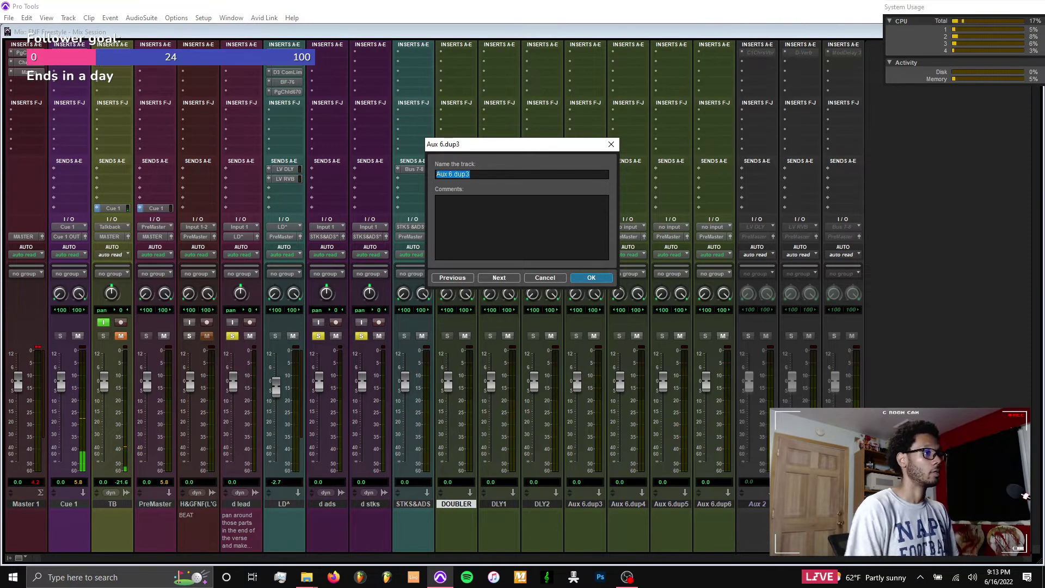
Rename the third and fourth Aux 6 duplicates as RVB1 and RVB2
type("RVB")
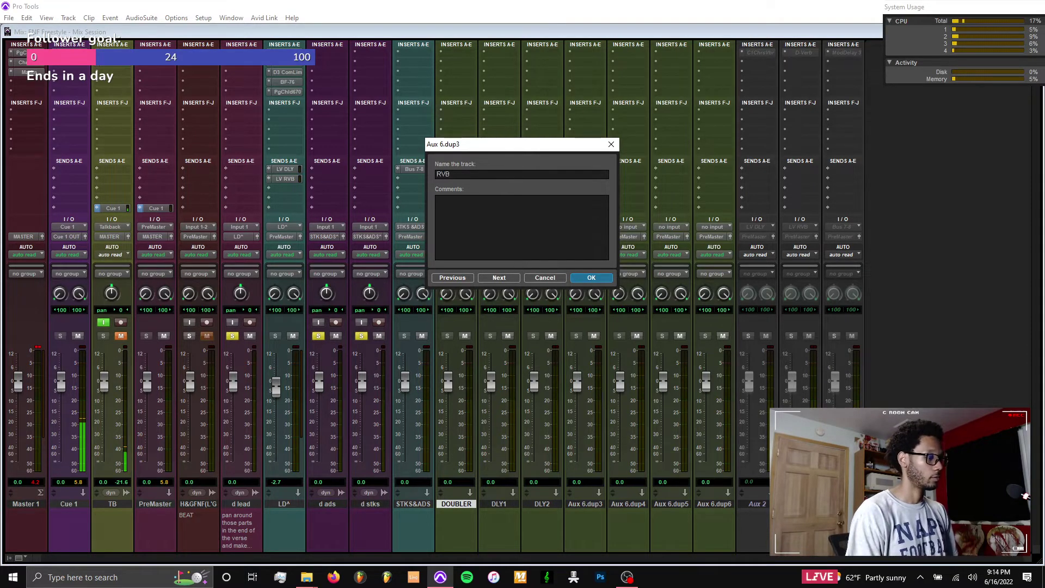
type("1")
key("ctrl+Right")
type("R")
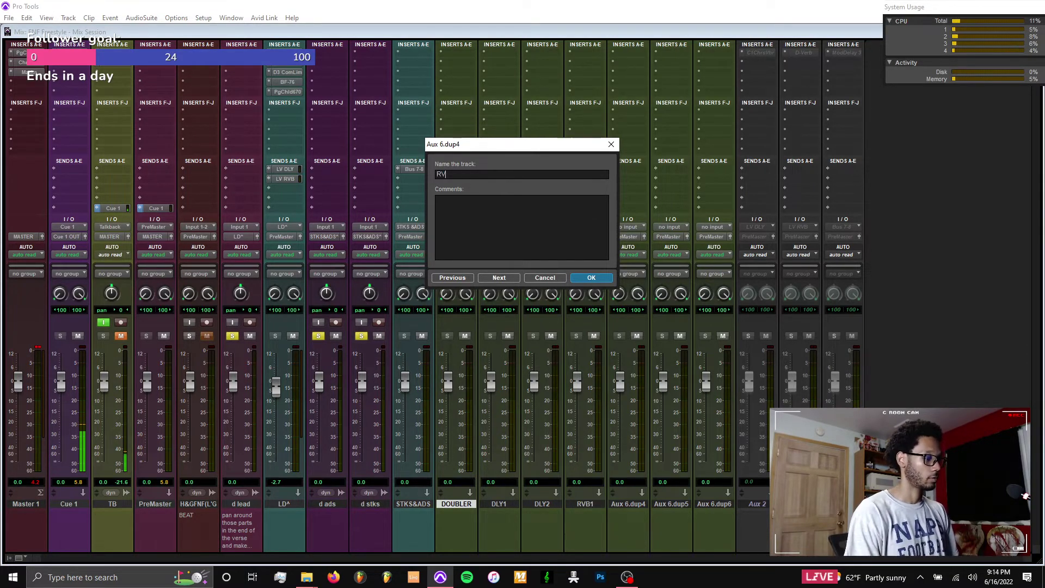
type("VB2")
key("ctrl+Right")
Rename the last two Aux 6 duplicates as DOUBLER2 and DLY3, and finish the track naming
type("DLUB")
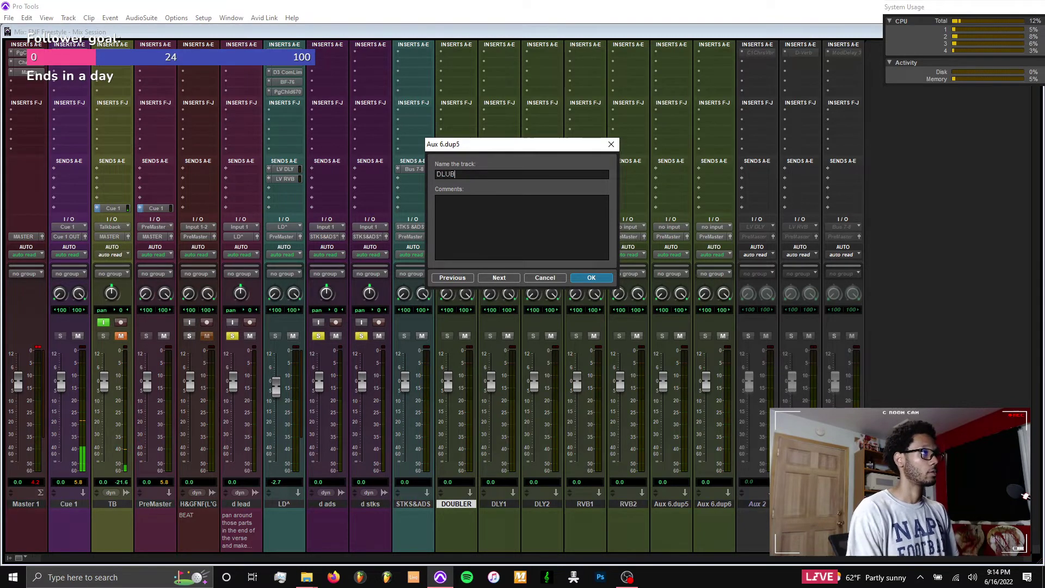
type("E")
key("BackSpace")
key("BackSpace")
key("BackSpace")
key("BackSpace")
type("OUBL")
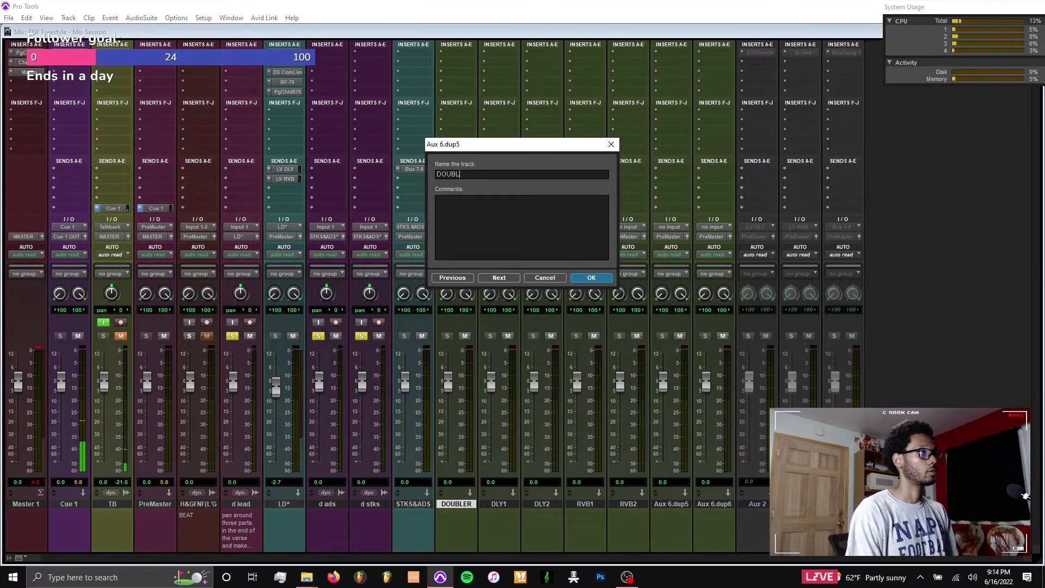
type("ER2")
key("ctrl+Right")
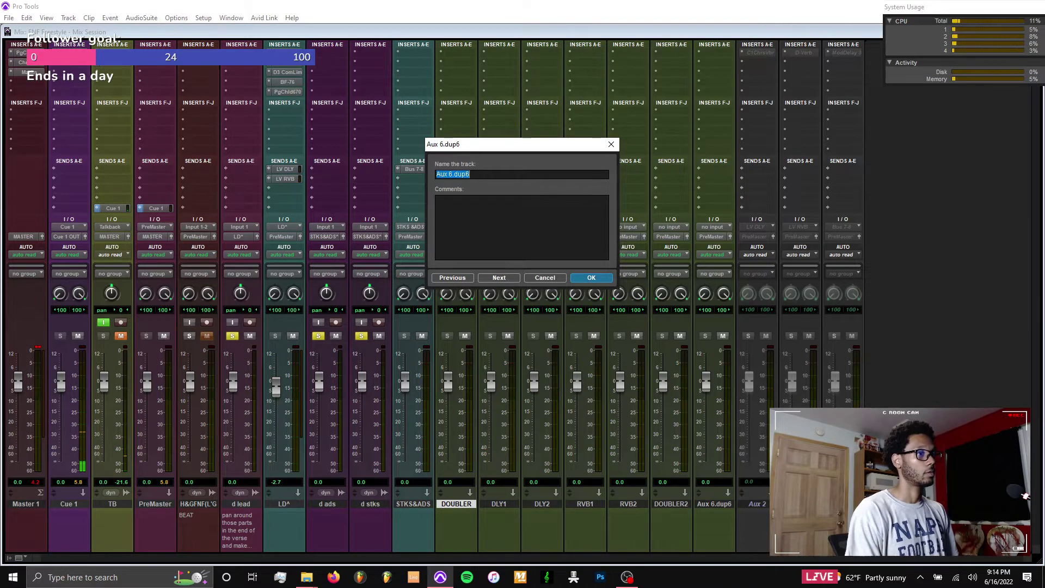
type("DLY")
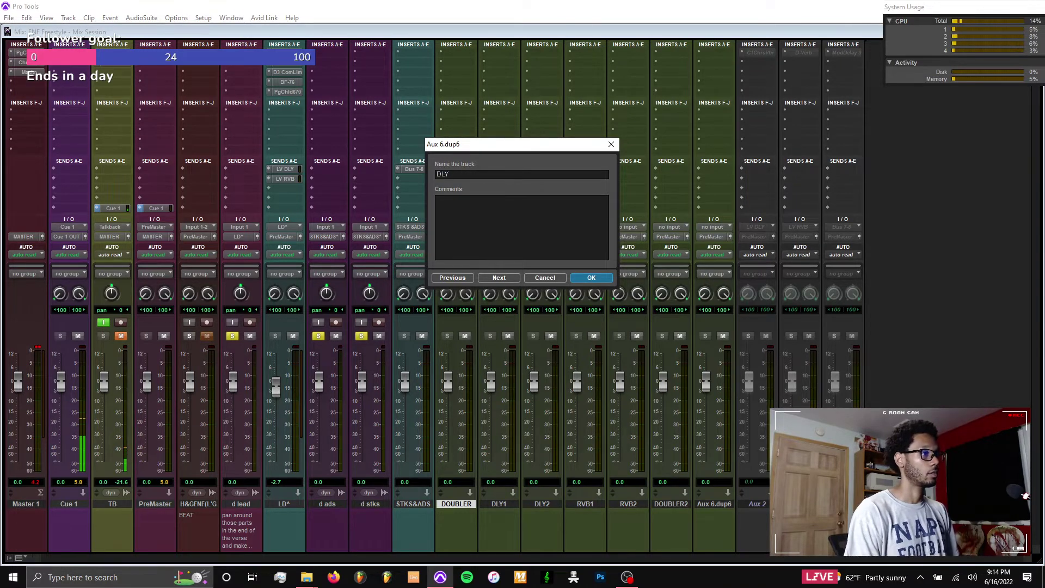
type("3")
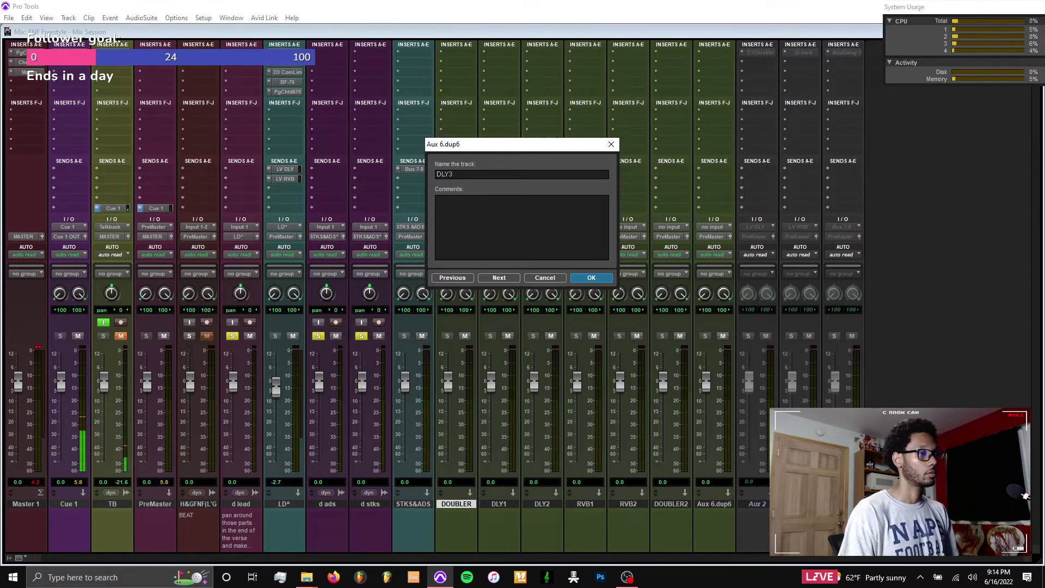
key("Return")
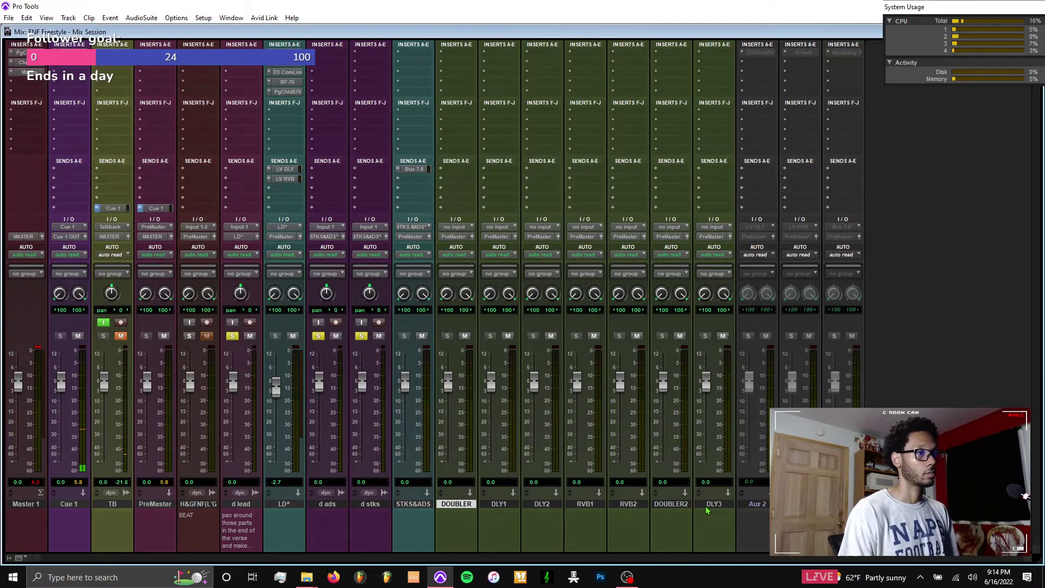
Duplicate the DLY3 track
left_click(720, 505)
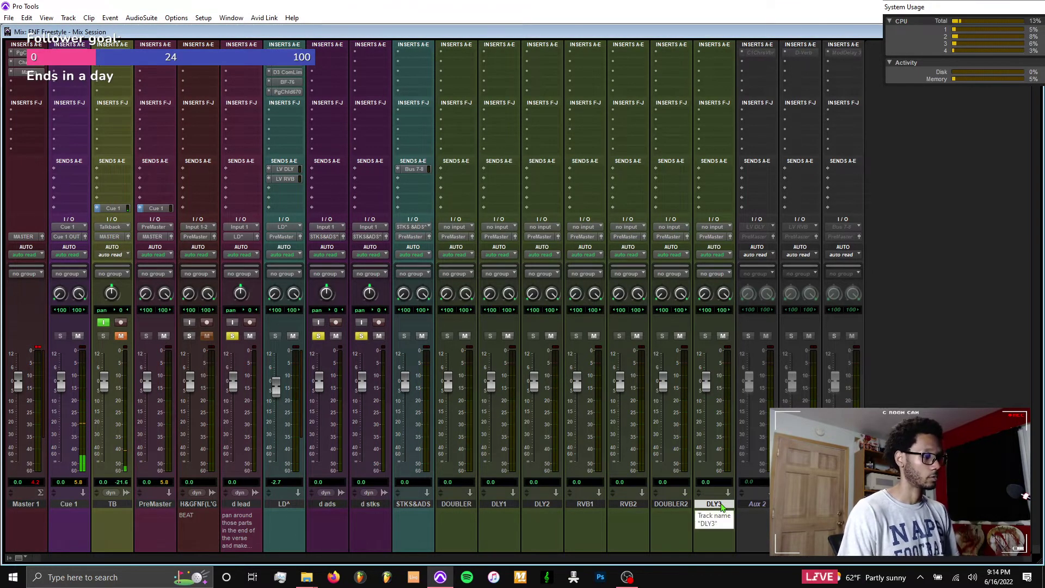
key("alt+shift+d")
key("Return")
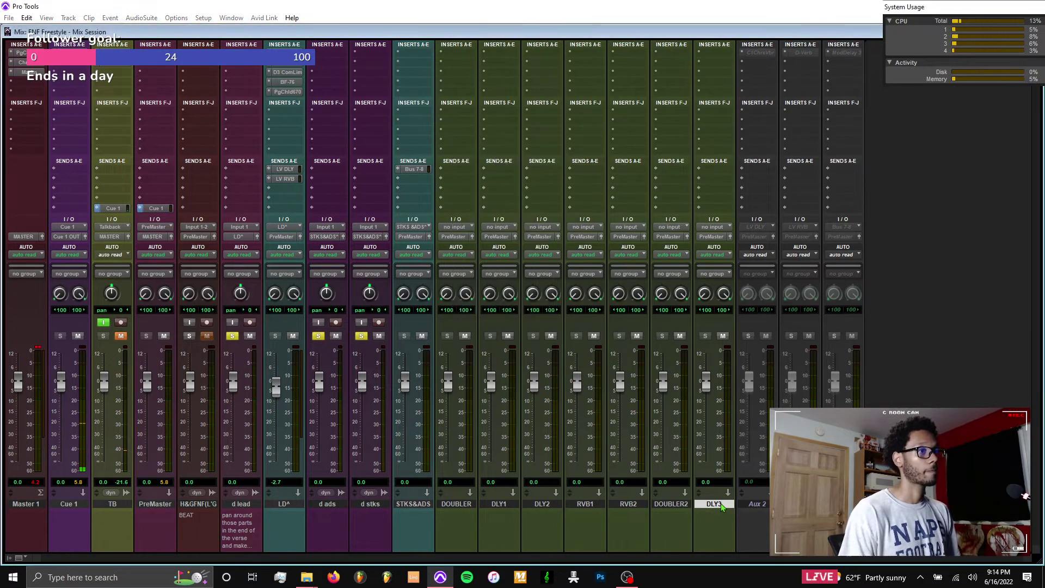
Rename the duplicated DLY3 track as DLY4
double_click(751, 506)
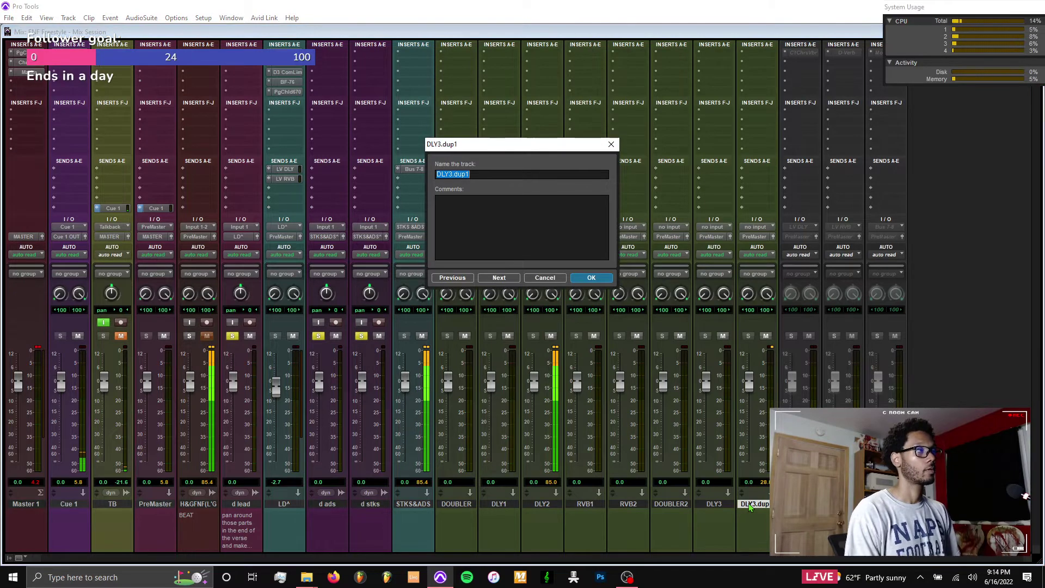
type("DLY4")
key("Return")
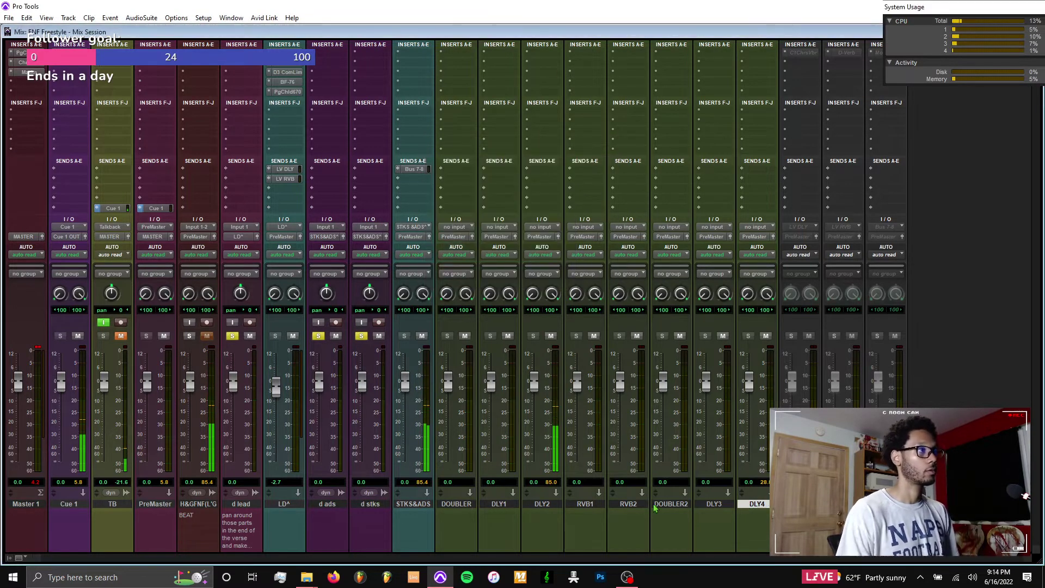
Set the input of the DOUBLER, DLY1 and DLY2 tracks to the LV DLY stereo bus
left_click(455, 505)
left_click(541, 505, "shift")
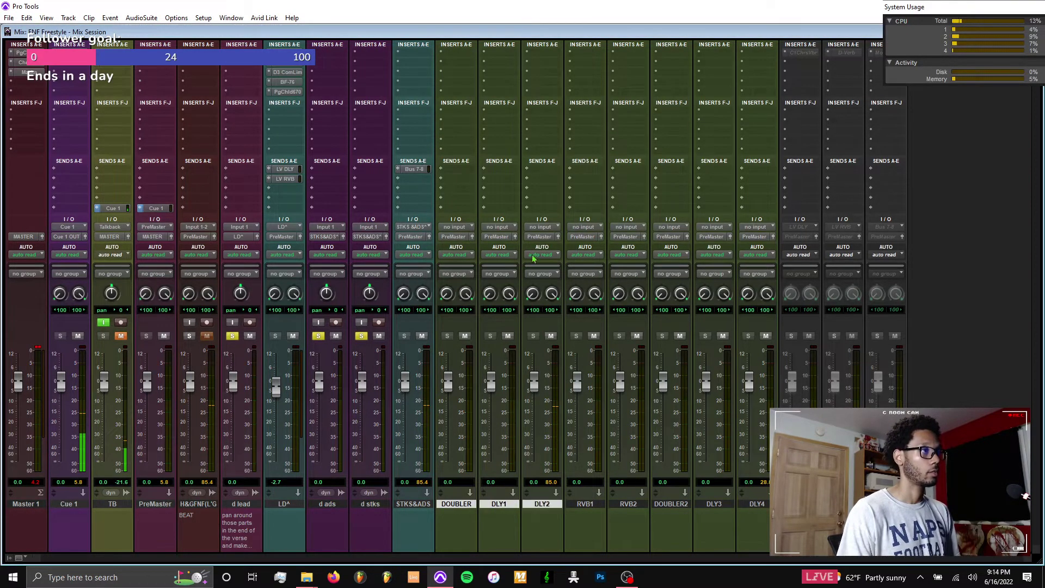
left_click(541, 228)
type("lv")
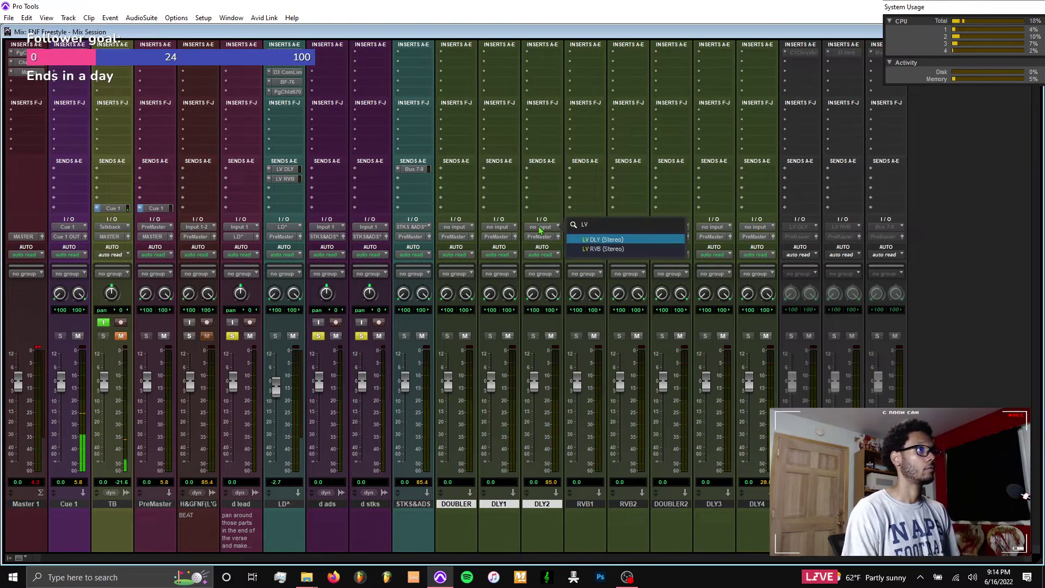
key("Escape")
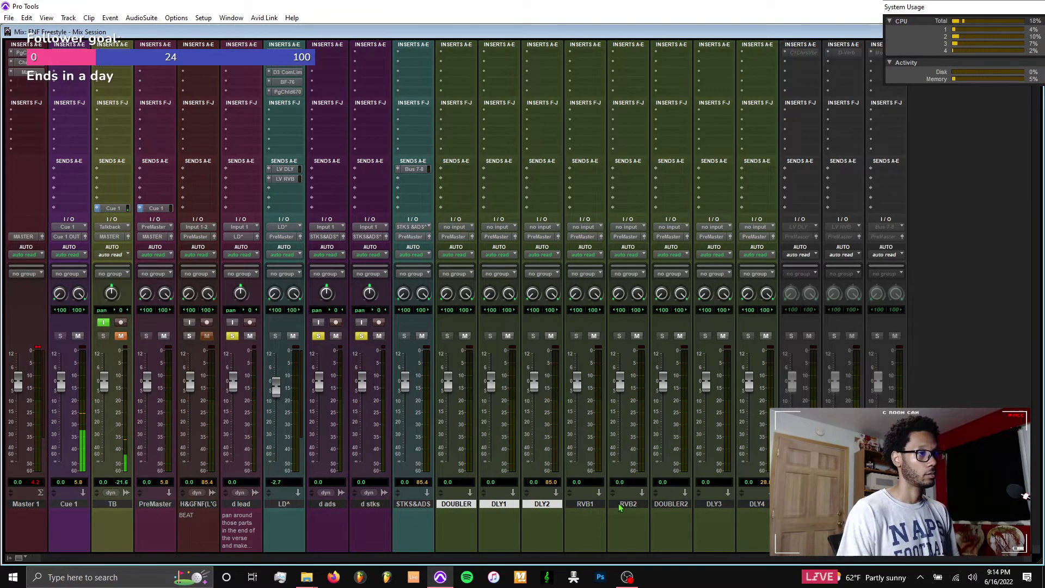
Set the input of the RVB1 and RVB2 tracks to the LV RVB stereo bus
left_click(585, 504)
left_click(632, 506, "shift")
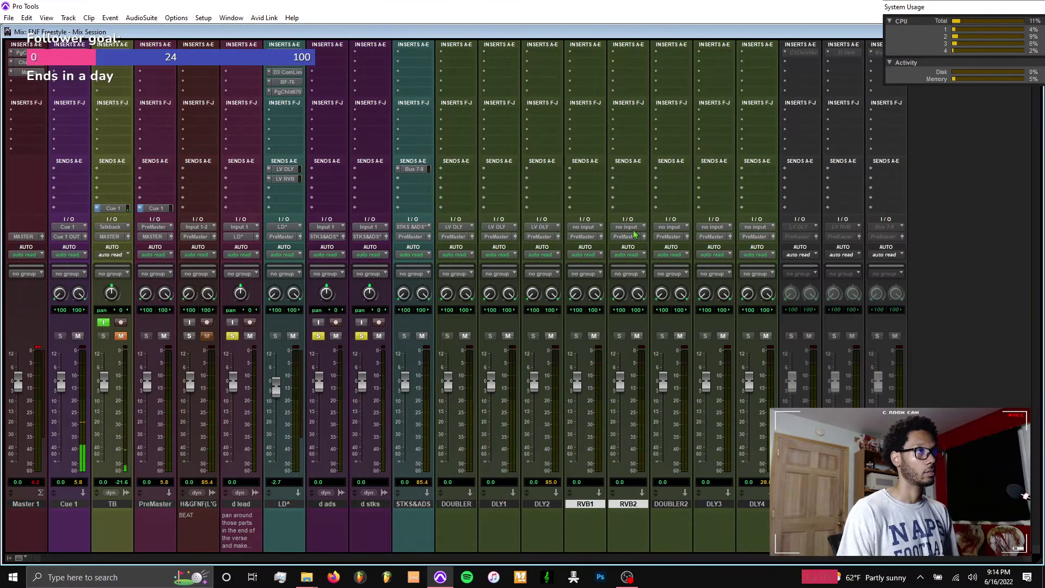
left_click(635, 229)
left_click(654, 246)
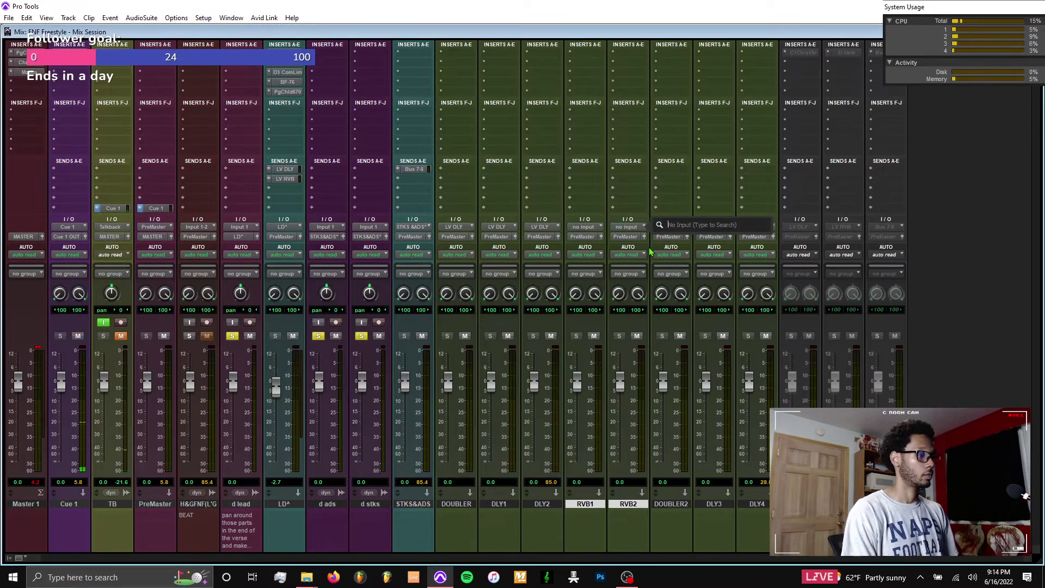
type("lv")
key("Down")
key("Return")
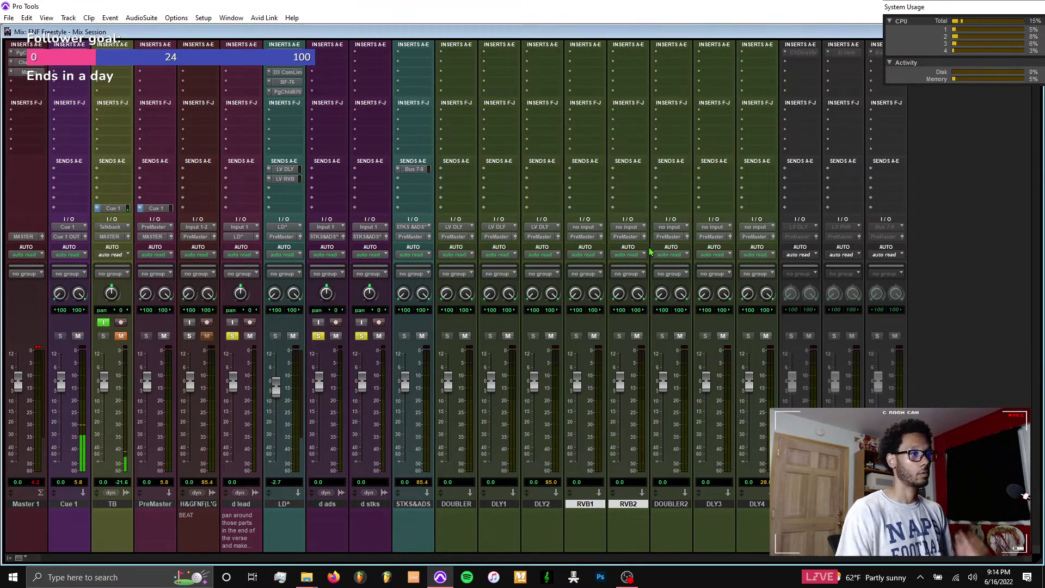
Rename the Bus 7-8 send on the STKS&ADS track as B DLY
right_click(409, 169)
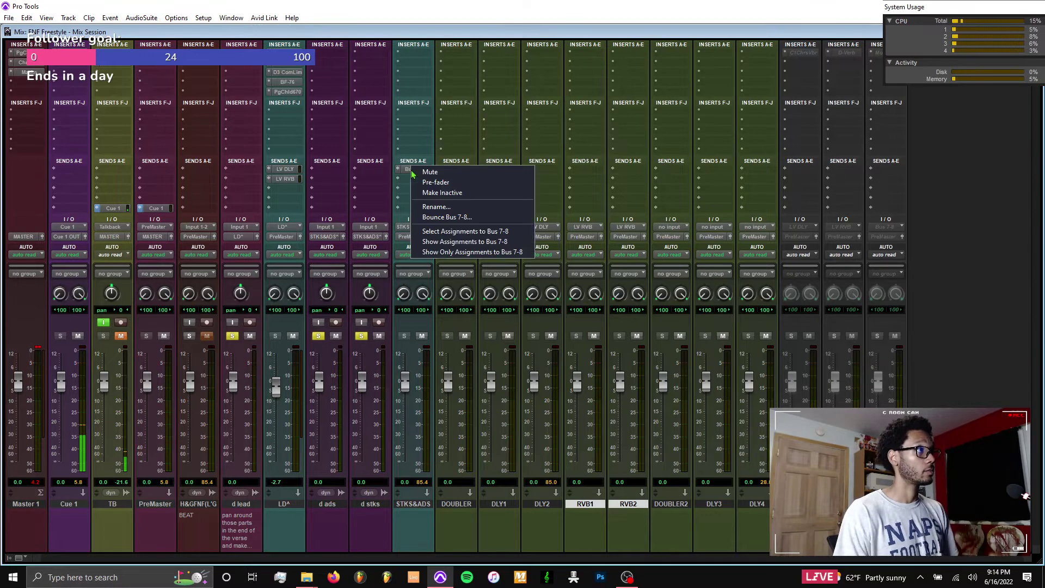
left_click(436, 207)
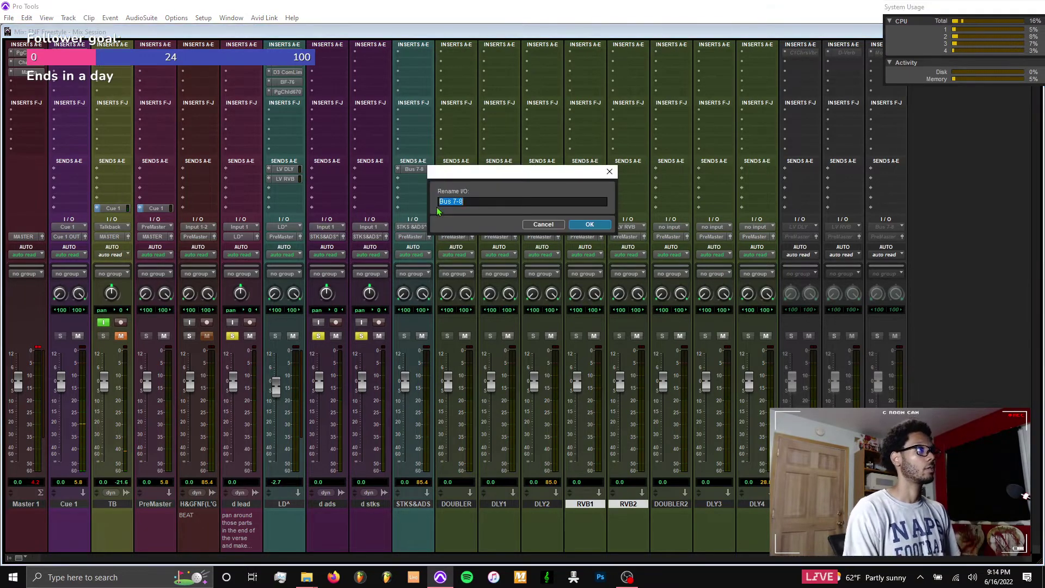
type("B DLY")
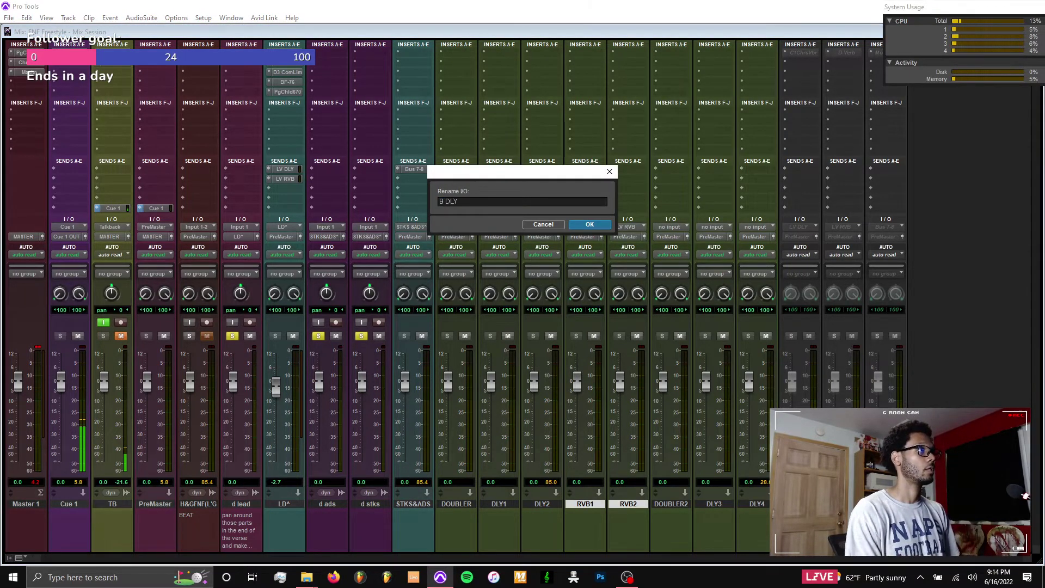
key("Return")
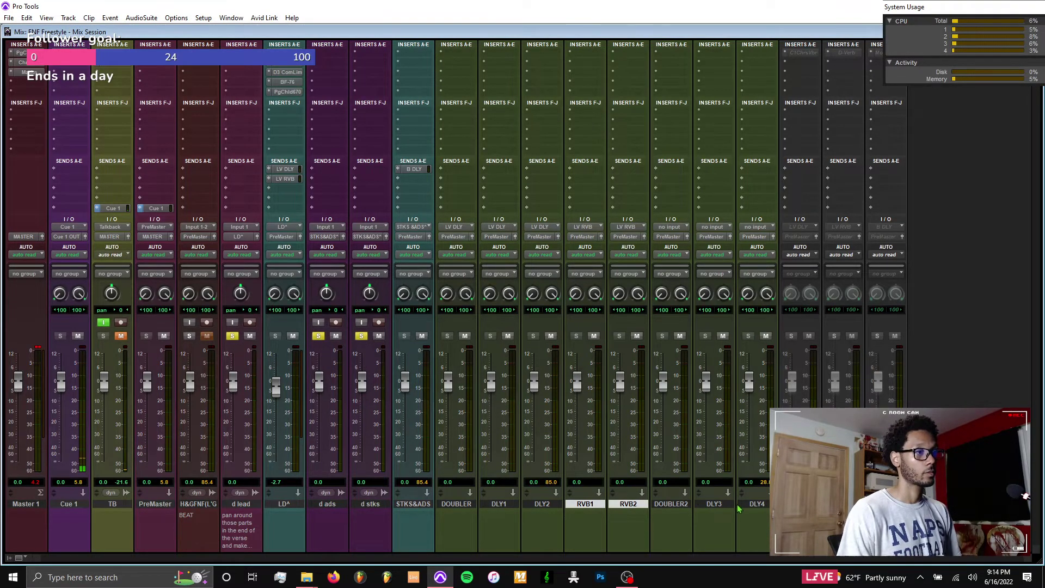
Rename the DLY4 track as RVB3
double_click(757, 506)
type("R")
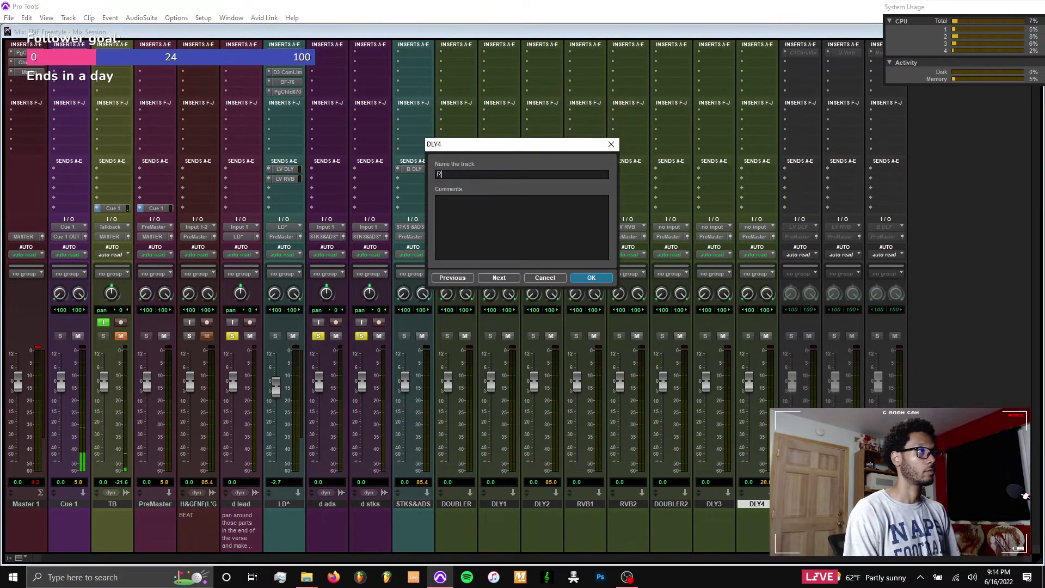
type("VB3")
key("Return")
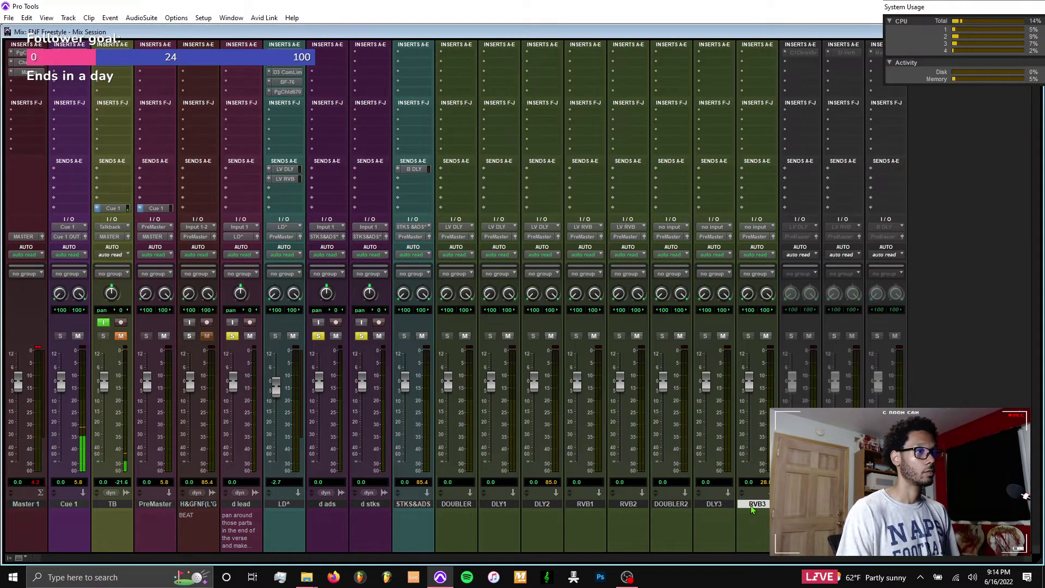
Set the input of the DOUBLER2 and DLY3 tracks to the B DLY bus
left_click_drag(678, 507, 715, 506)
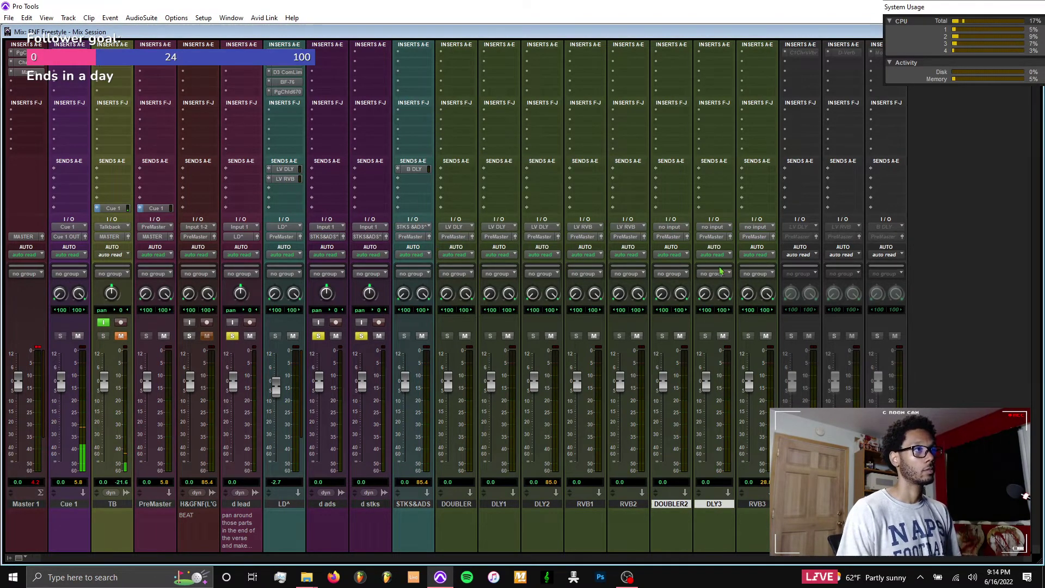
left_click(717, 228)
left_click(755, 245)
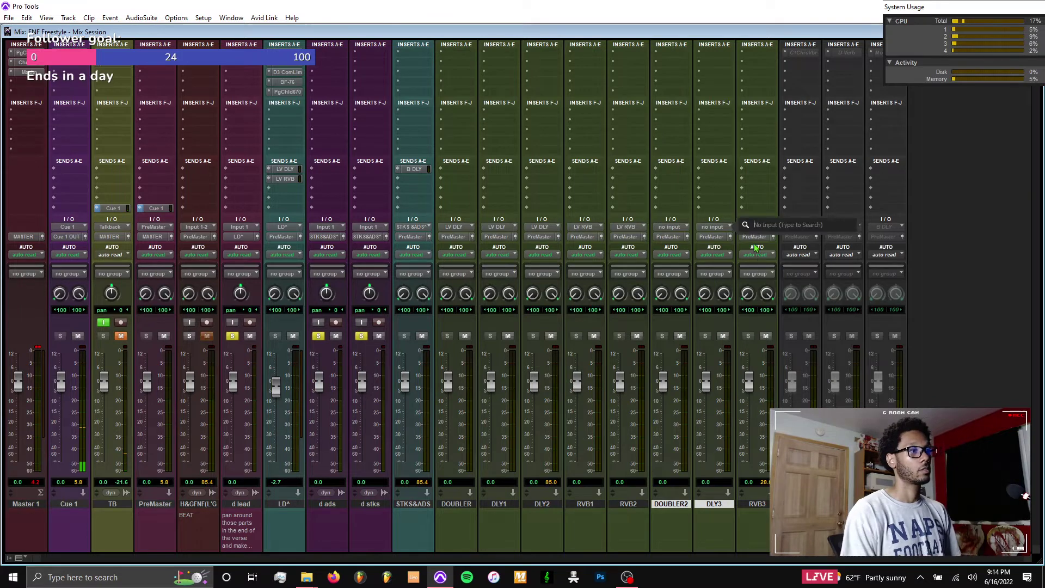
type("b d")
key("Return")
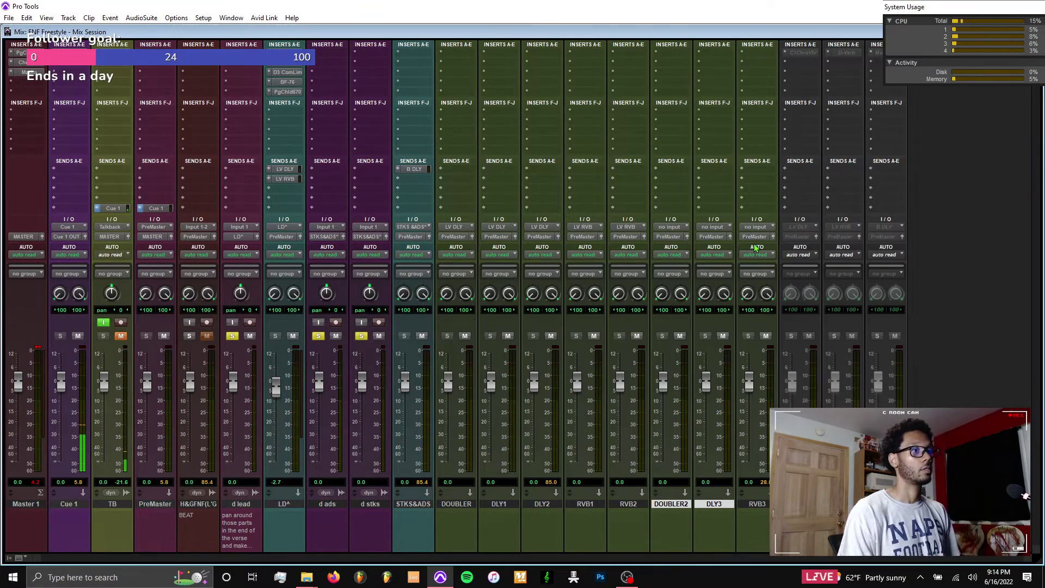
Set the RVB3 track's input to the stereo Bus 13-14 and rename that bus as B RVB
left_click(758, 231)
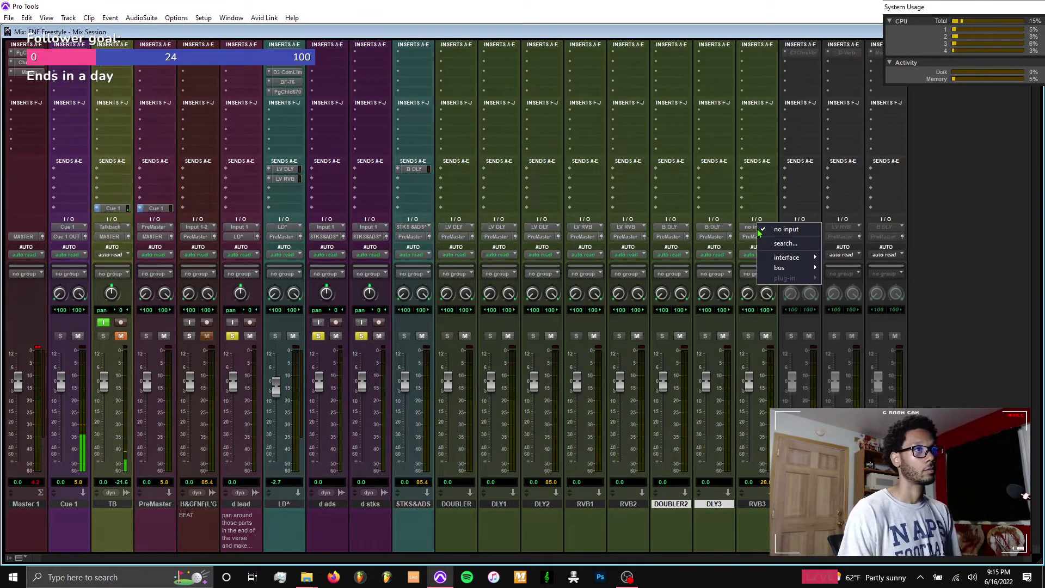
mouse_move(784, 267)
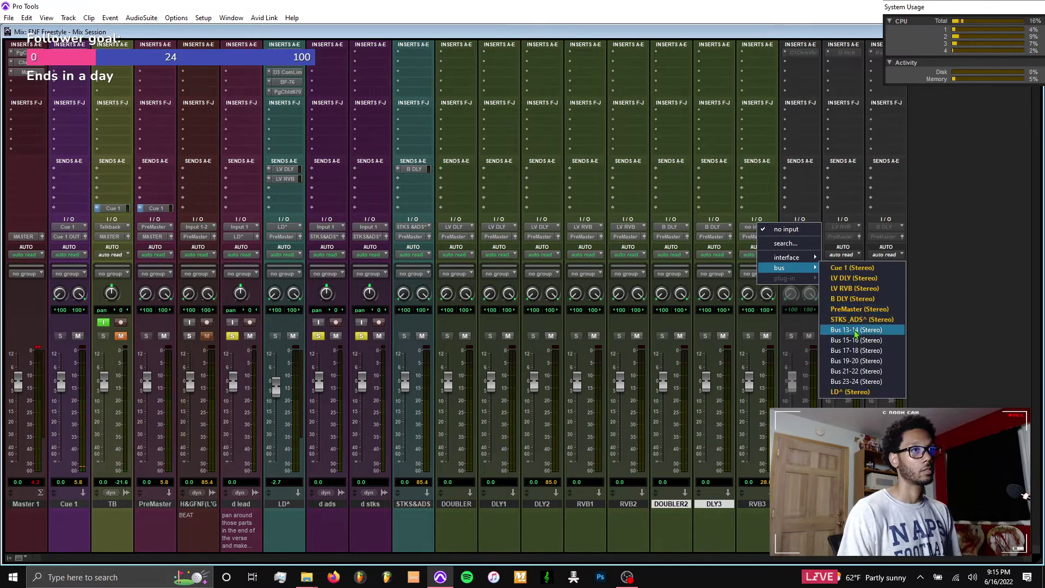
left_click(856, 331)
right_click(761, 231)
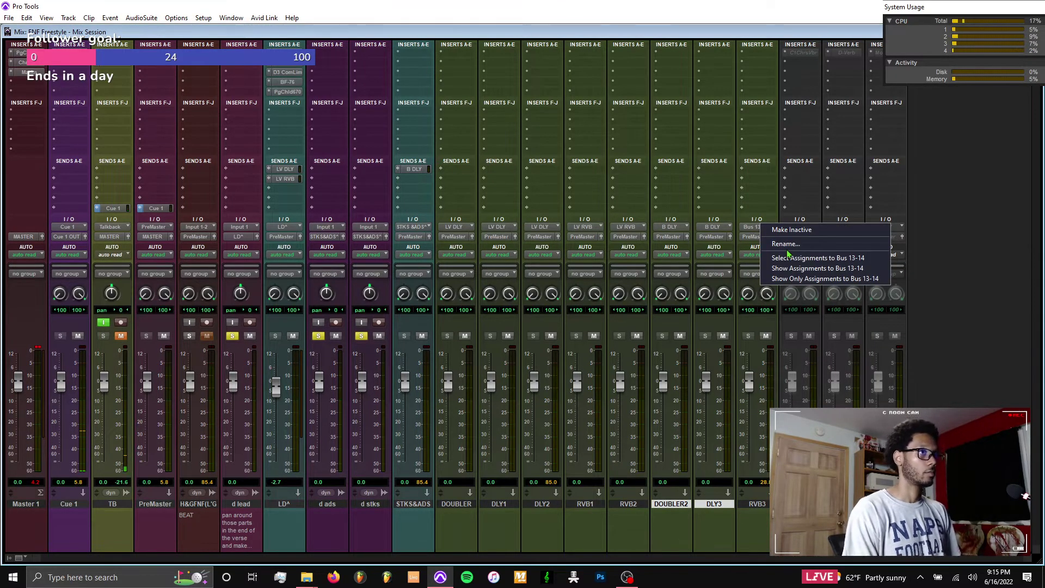
left_click(786, 244)
key("BackSpace")
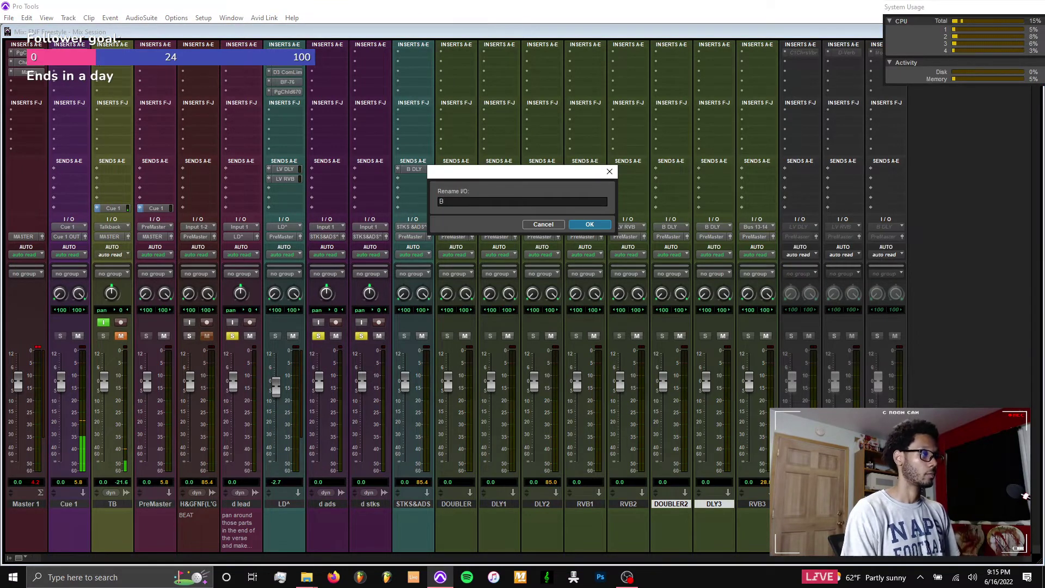
type("B")
key("Return")
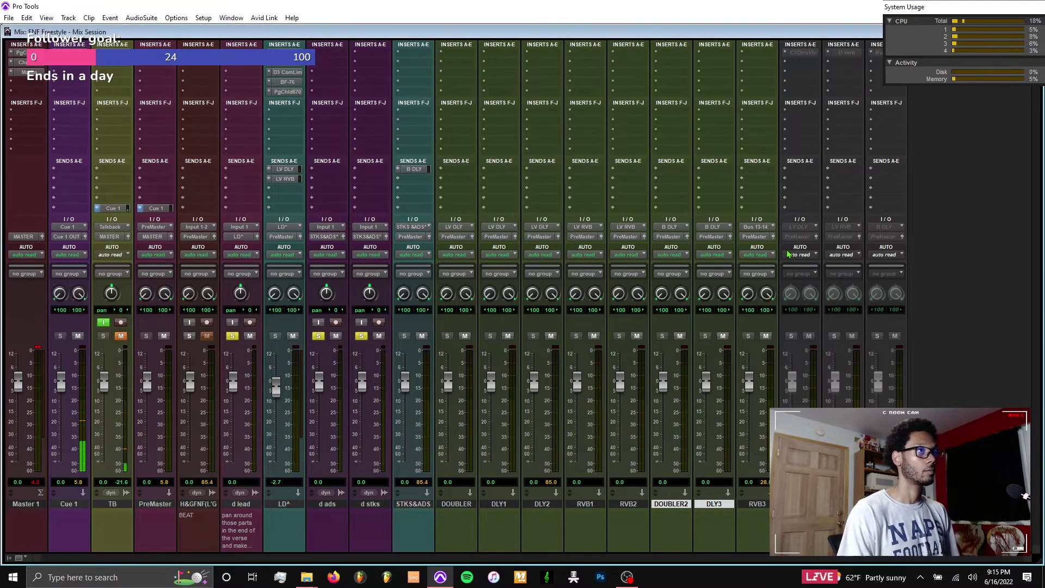
Route the outputs of all tracks from DOUBLER through RVB3 to a new stereo aux input track named >VFX
left_click(457, 504)
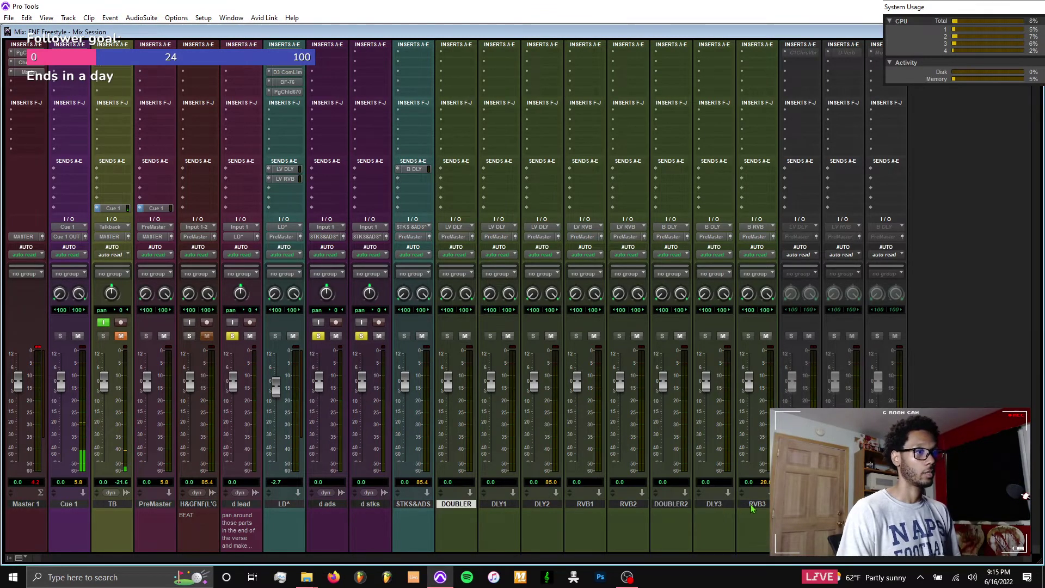
left_click(752, 505, "shift")
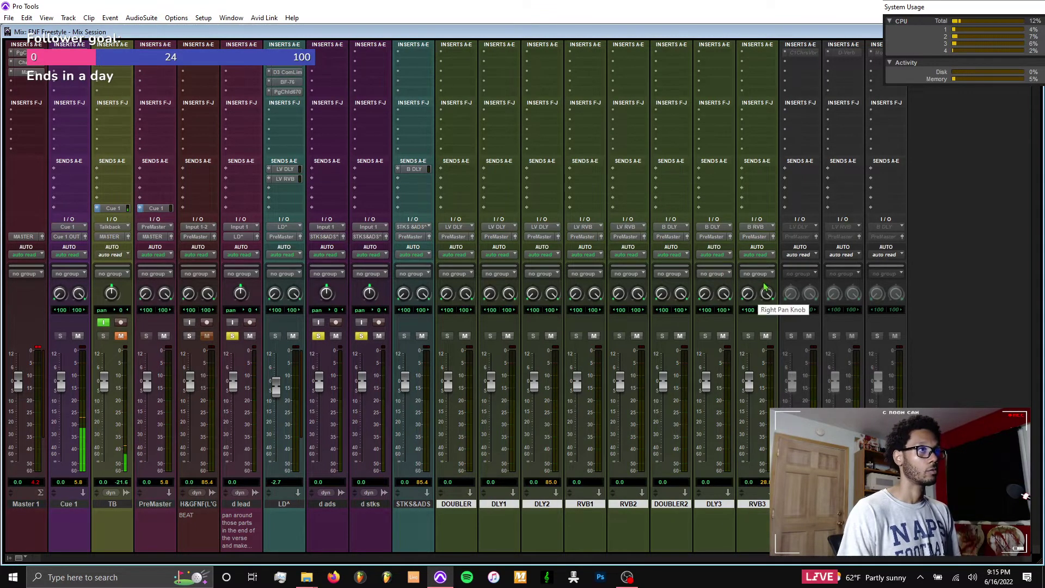
left_click(757, 236)
left_click(784, 302)
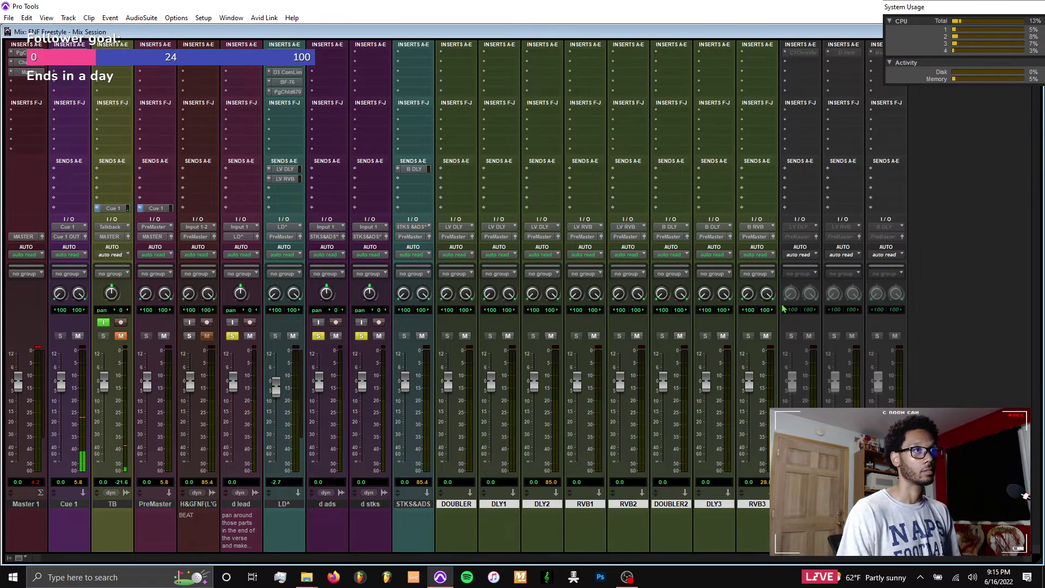
type(">VFX")
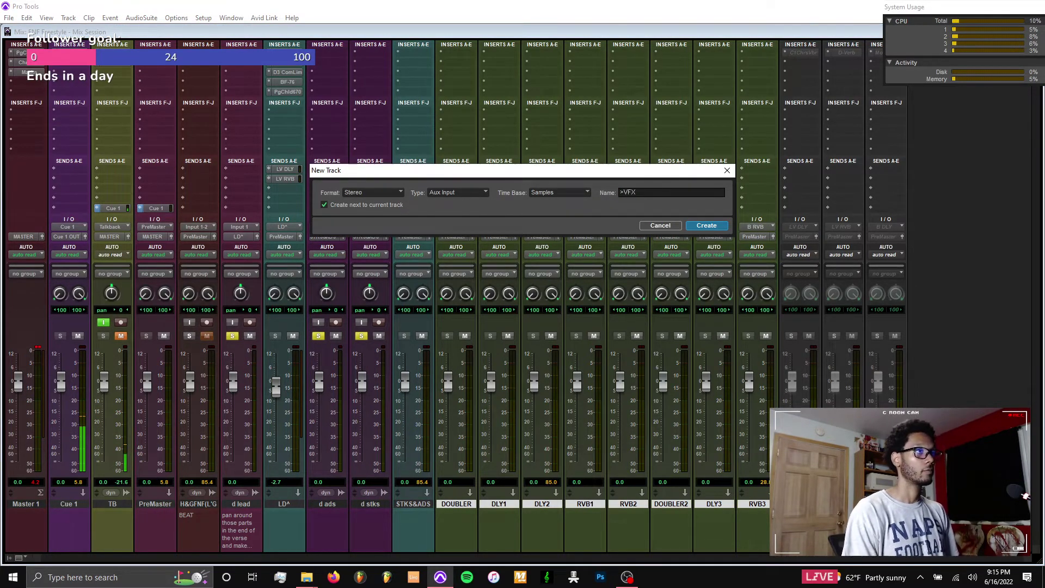
key("Return")
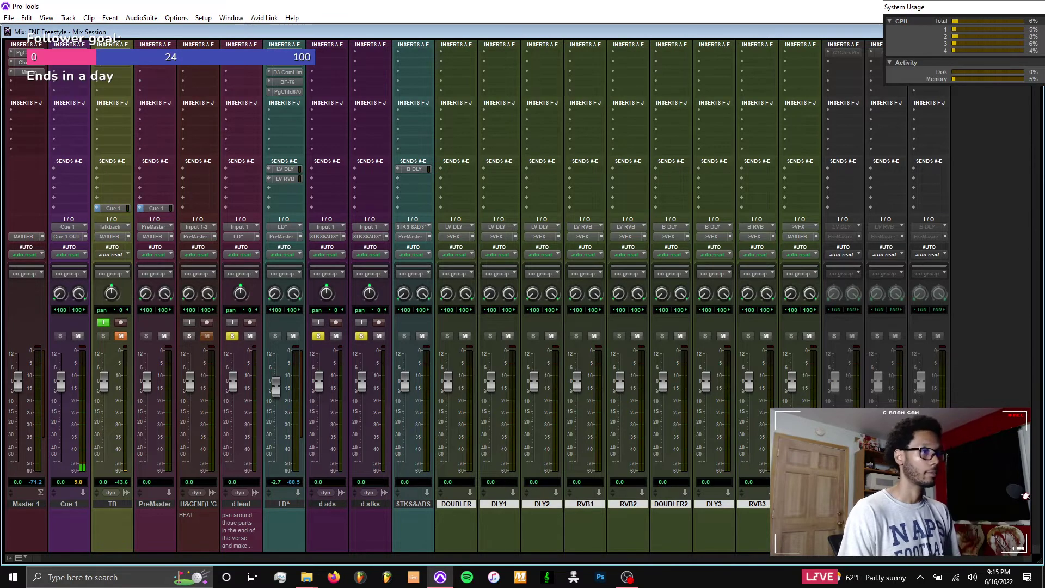
Colour the DOUBLER through RVB3 tracks dark blue and move the colour palette and DOUBLER output window clear of the channels
left_click(767, 507)
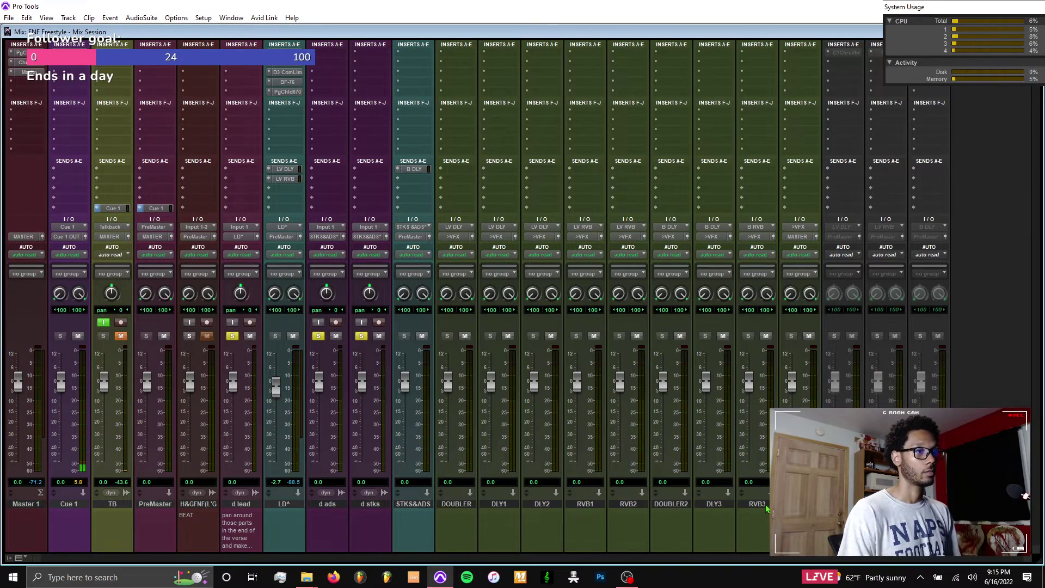
left_click(442, 507, "shift")
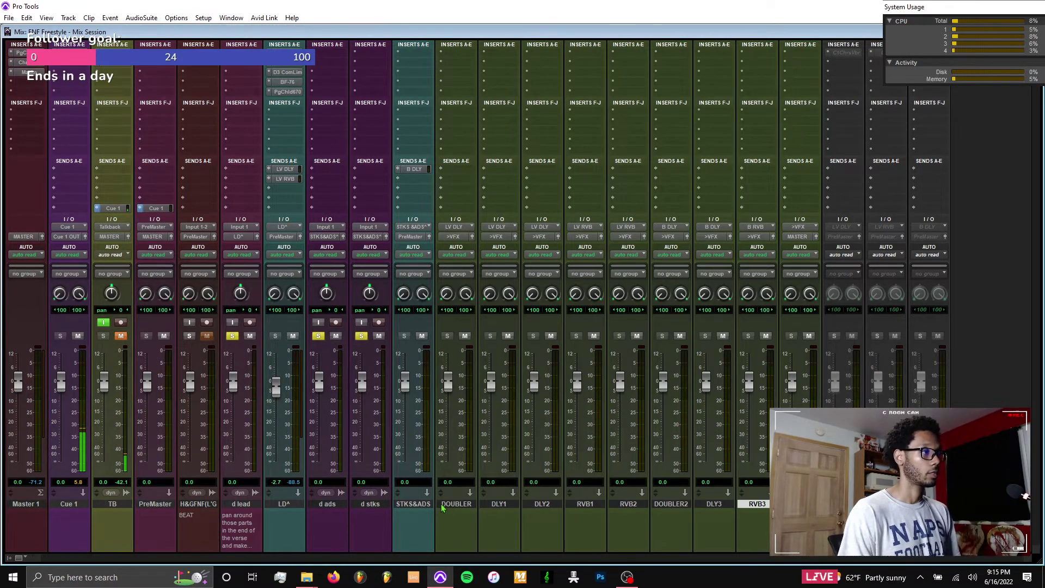
left_click(472, 238)
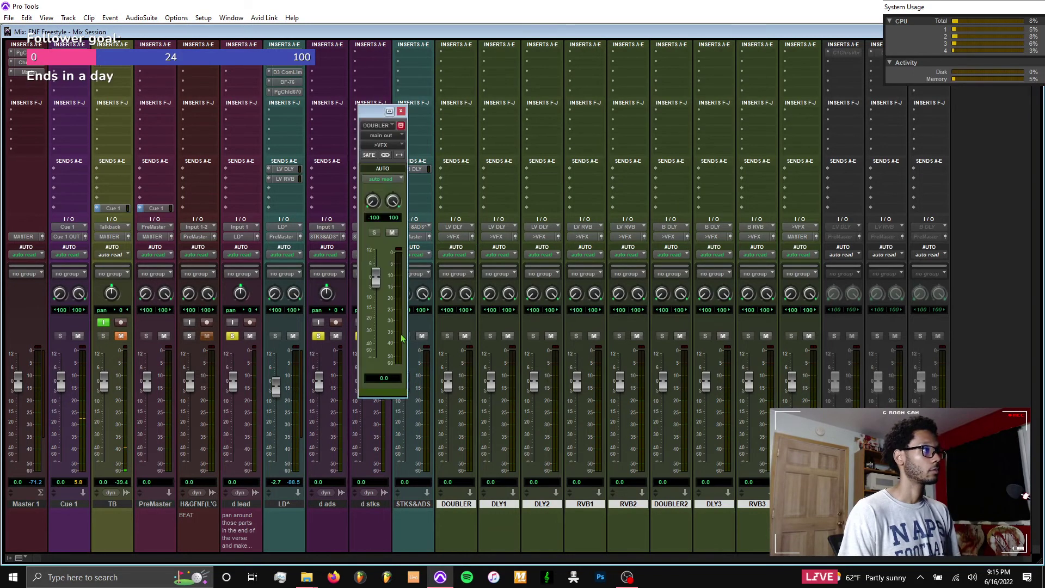
double_click(380, 400)
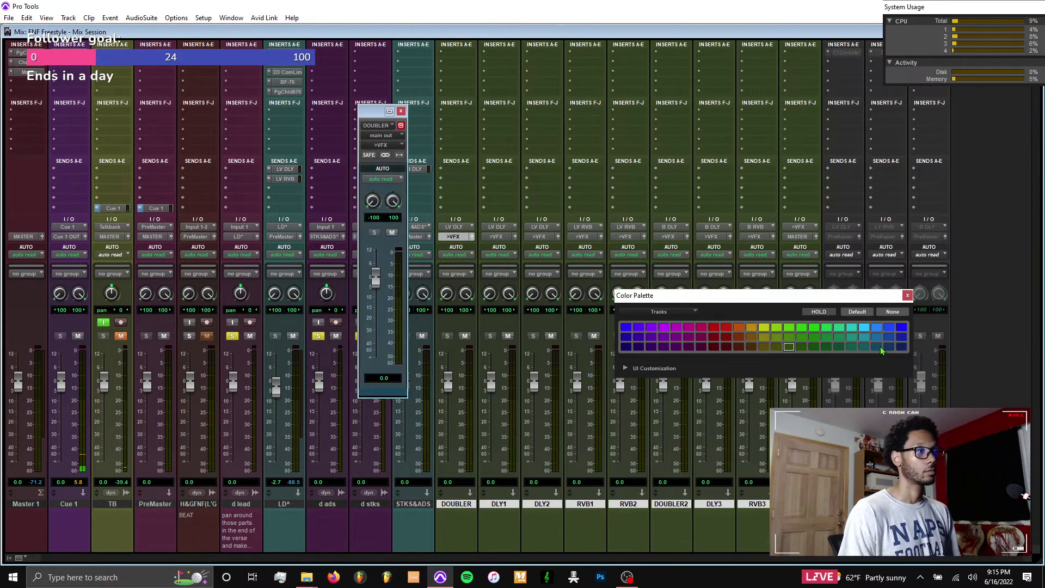
left_click(889, 347)
left_click_drag(877, 297, 836, 16)
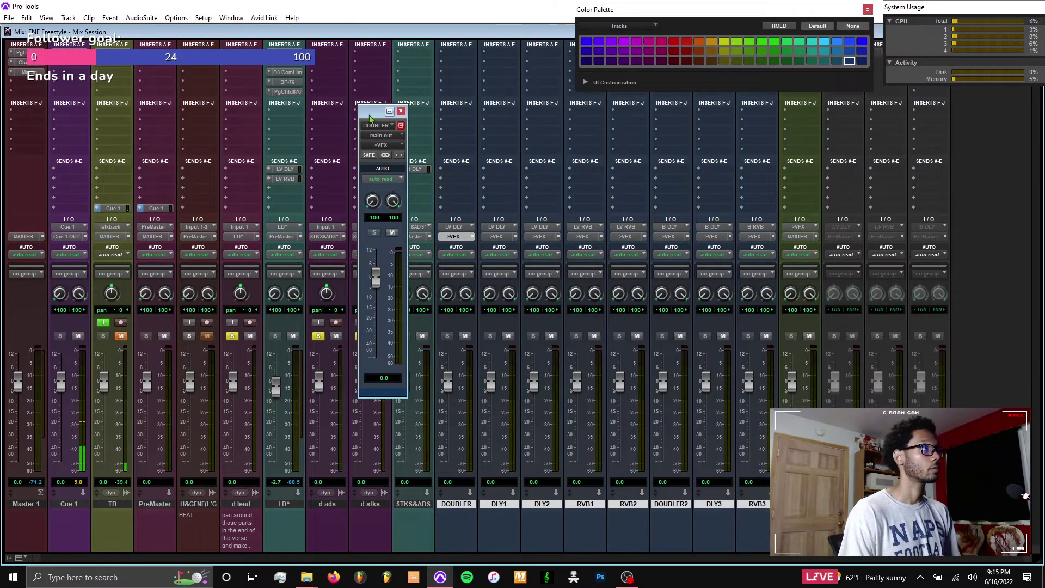
left_click_drag(370, 118, 965, 122)
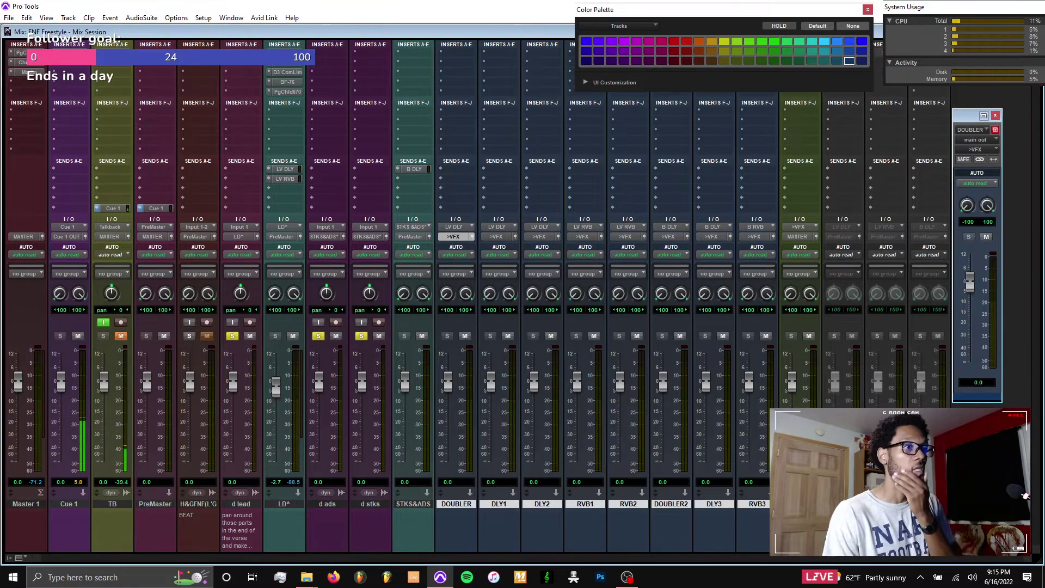
Move the >VFX track between the beat track and the d lead track
left_click_drag(793, 506, 223, 510)
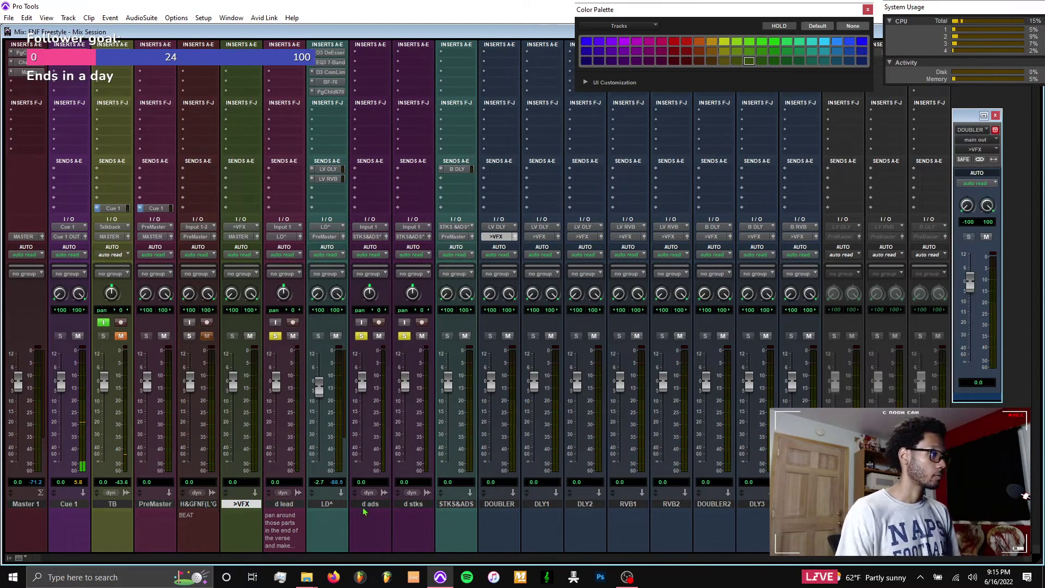
left_click(326, 504)
left_click(456, 505, "shift")
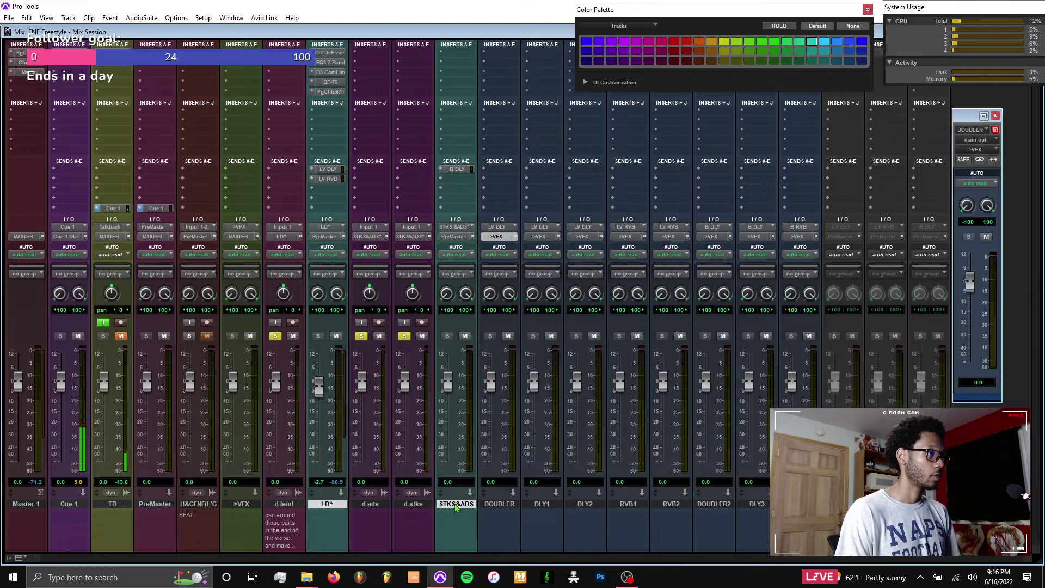
left_click(462, 238)
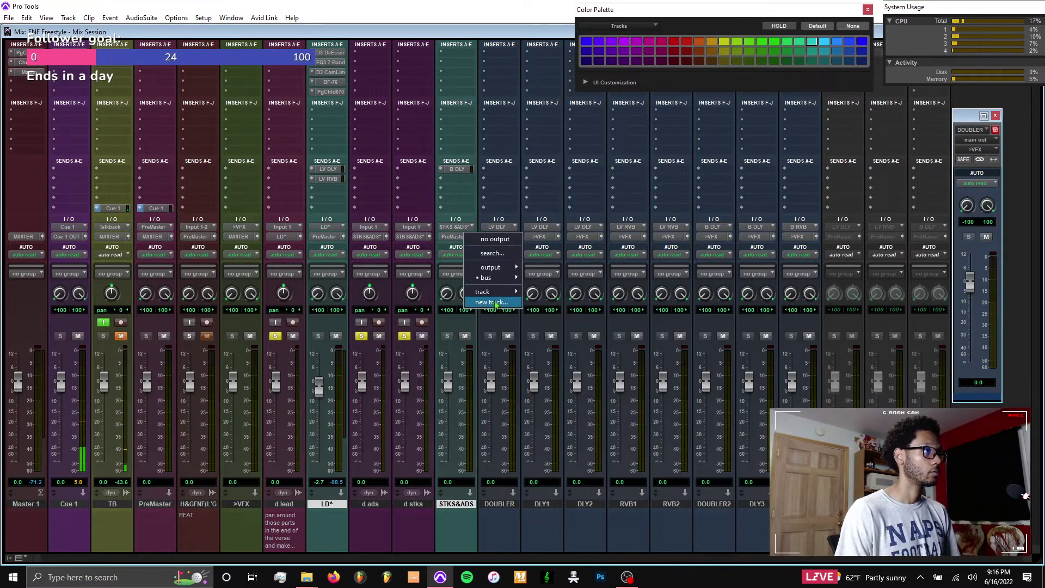
left_click(448, 507)
left_click(449, 506, "ctrl")
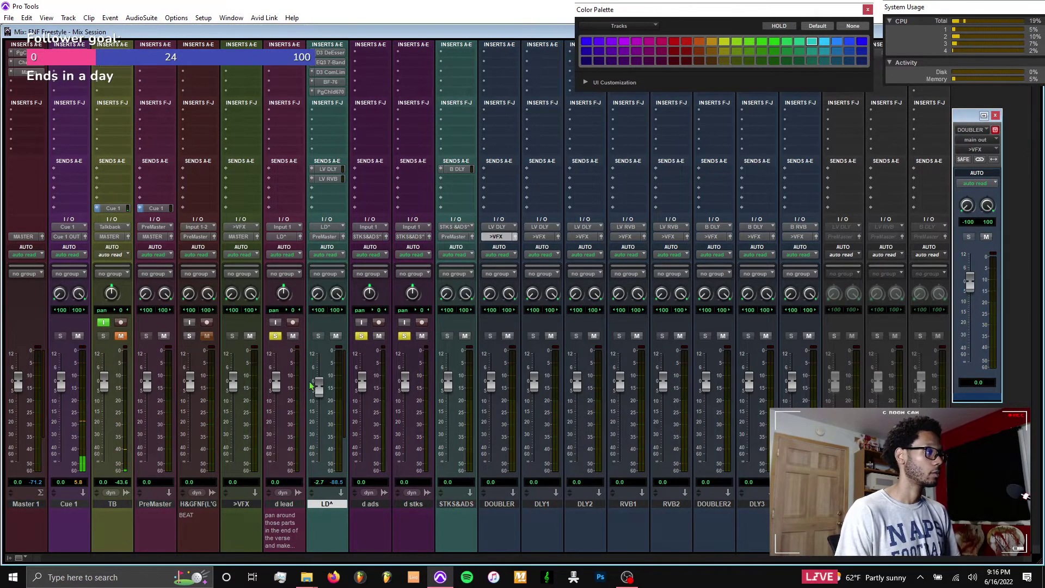
Route the output of the LD^ track to a new stereo aux input track named >LD Vocals
left_click(333, 237)
left_click(359, 302)
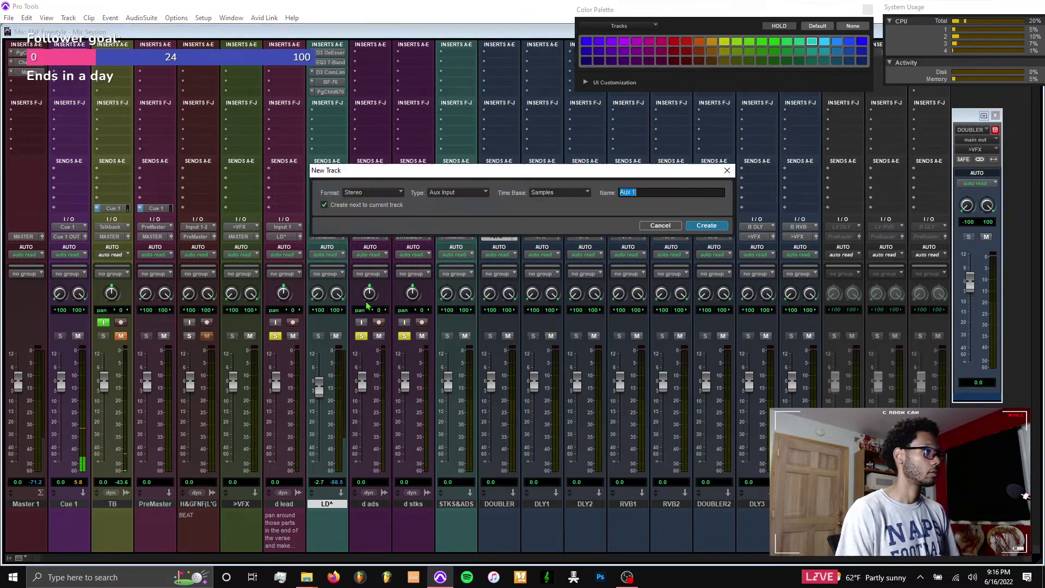
type(">")
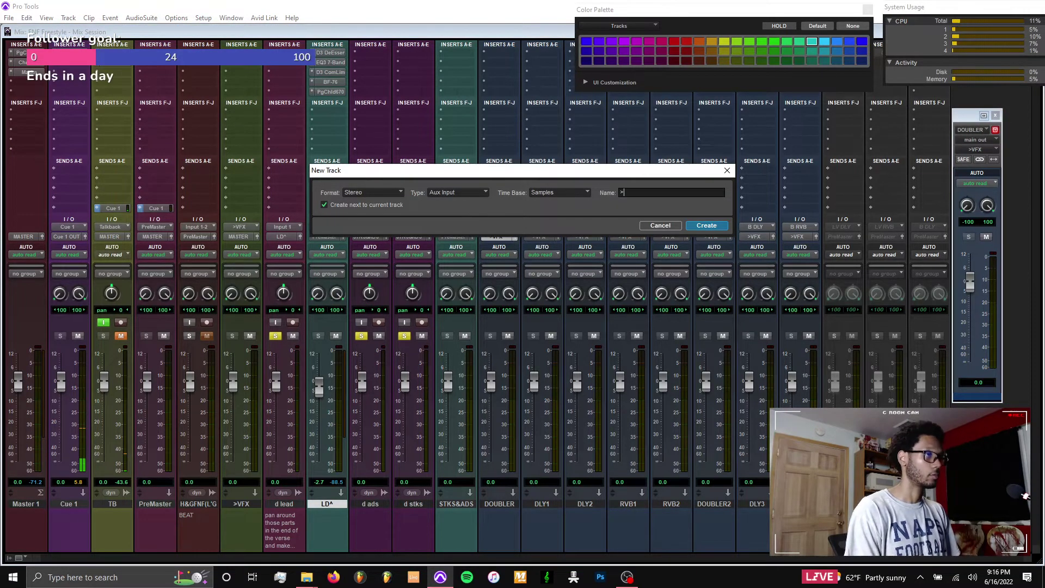
type("LD Vocals")
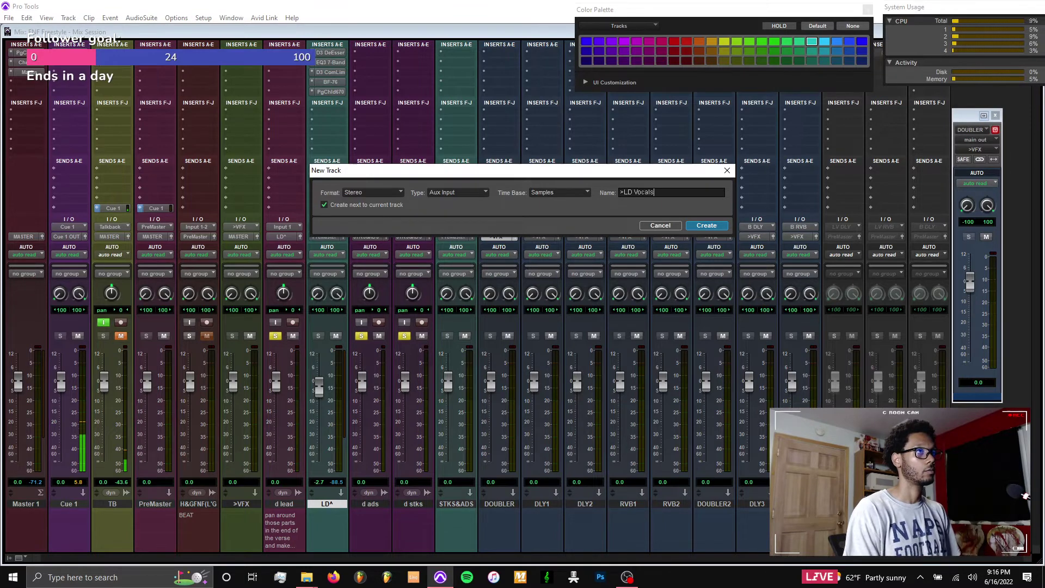
key("Return")
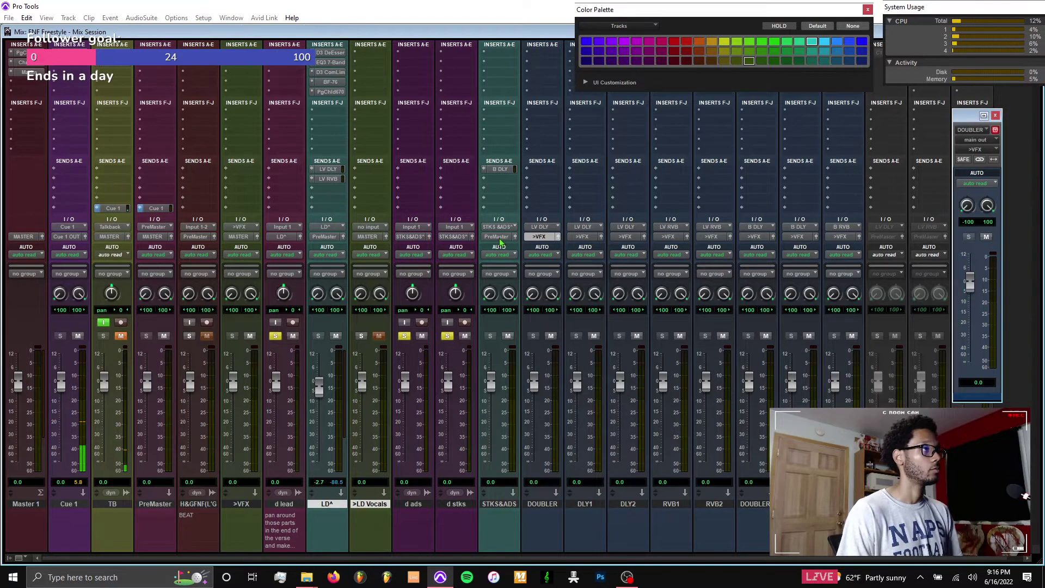
left_click(499, 239)
left_click(516, 302)
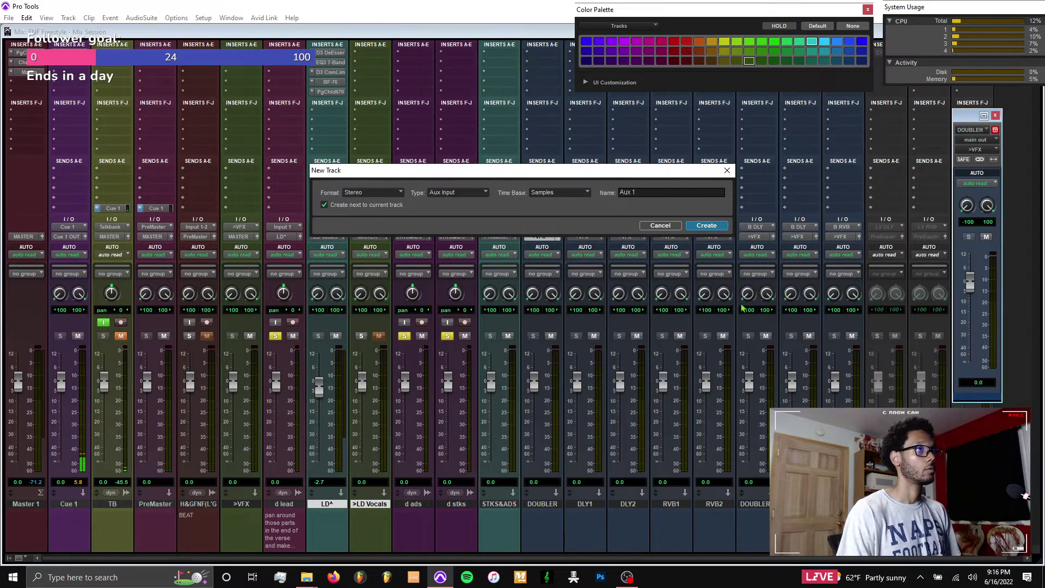
left_click(661, 226)
Route the output of the STKS&ADS track to a new stereo aux input track named >B Vocals
left_click(498, 237)
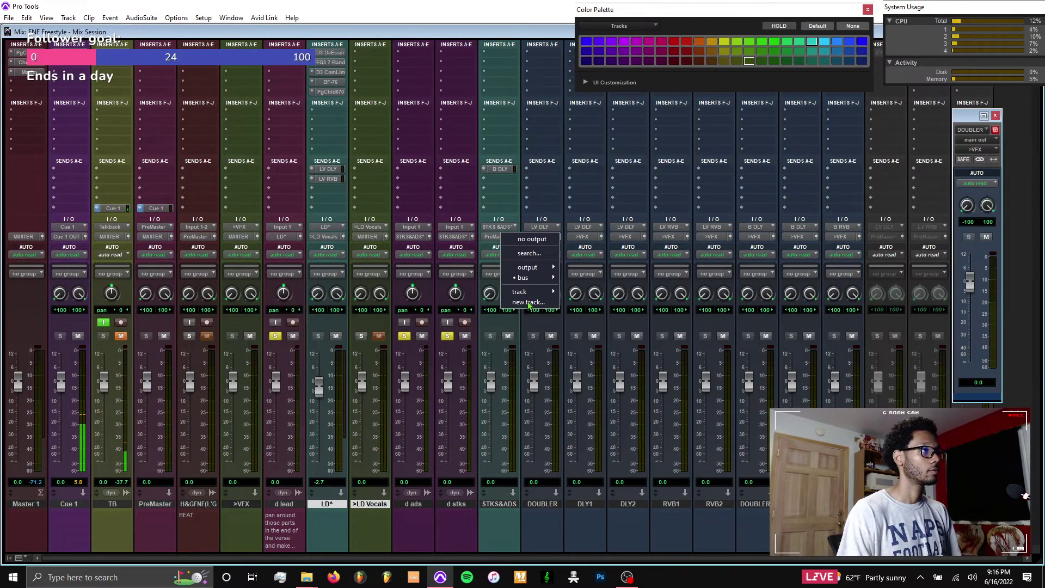
left_click(528, 302)
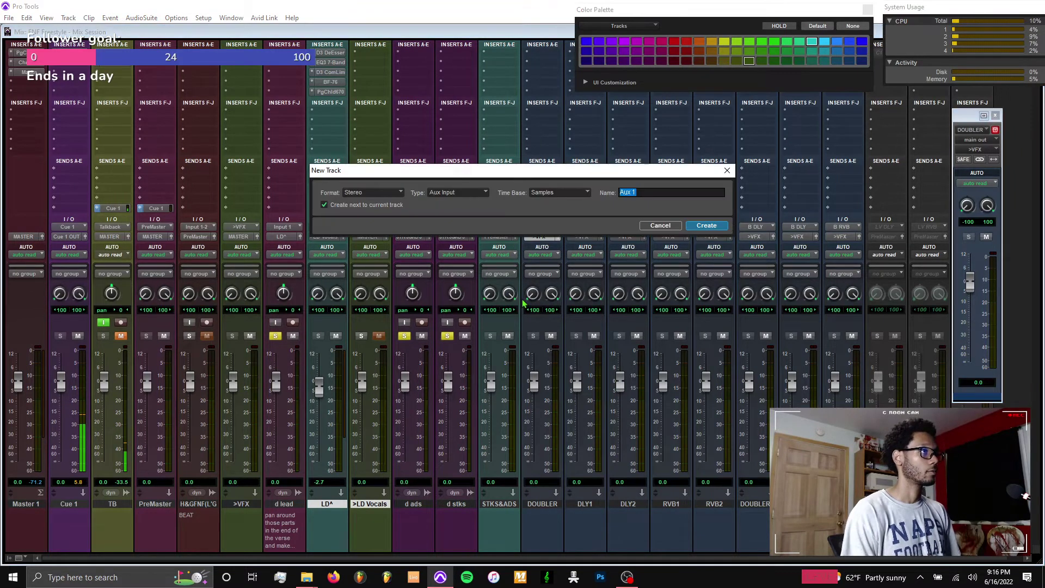
type(">B Vocal")
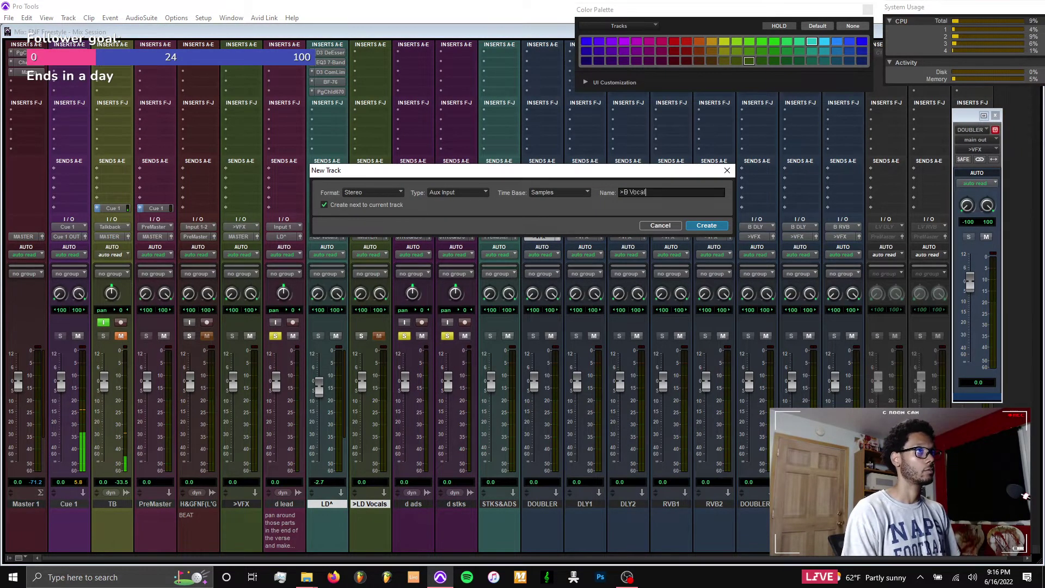
key("Escape")
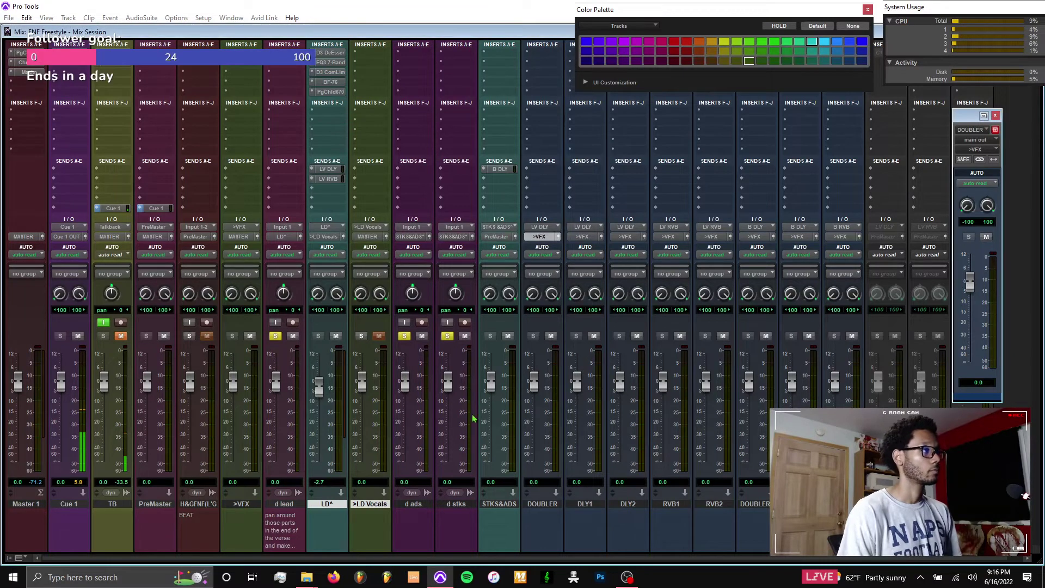
Move the >LD Vocals and >B Vocals tracks between the beat track and >VFX, and make both solo safe
left_click(366, 504, "ctrl")
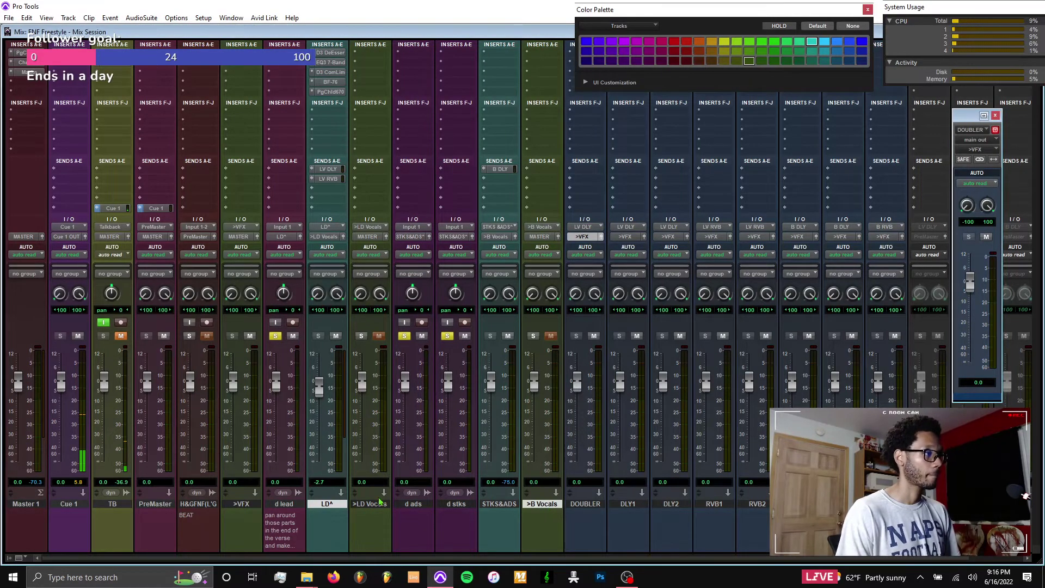
left_click(366, 505)
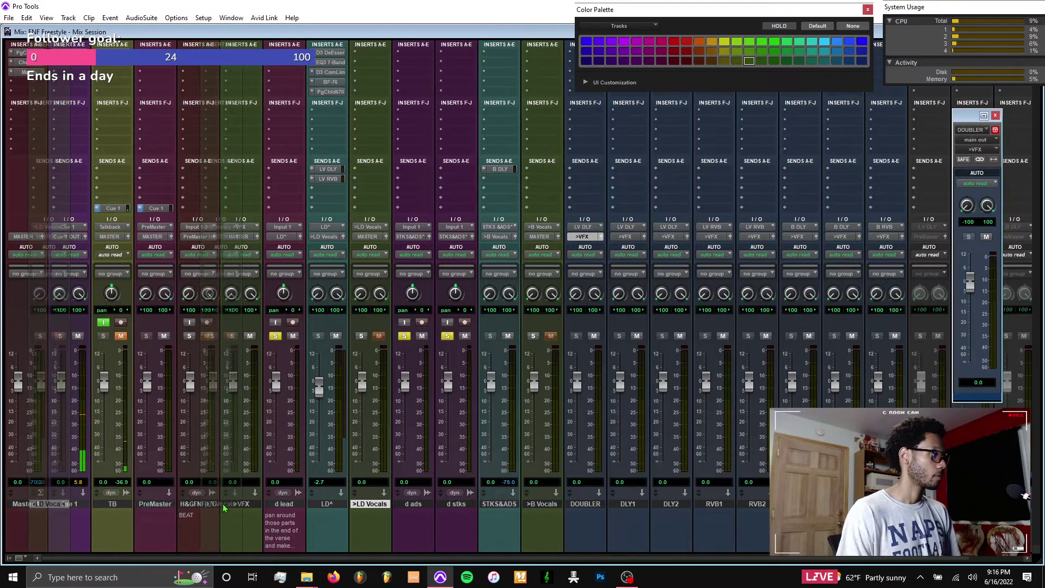
left_click(541, 504, "ctrl")
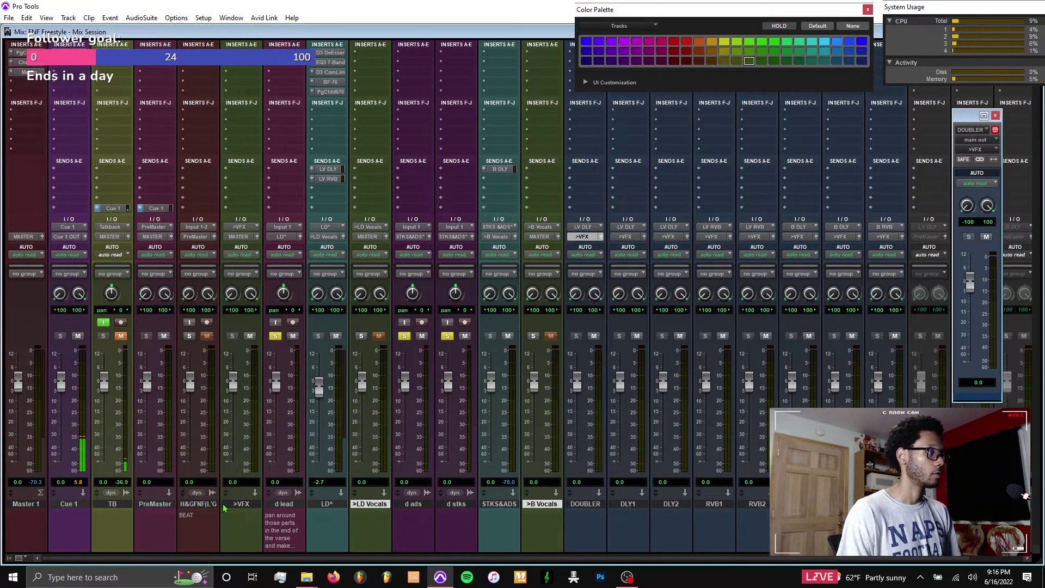
left_click_drag(225, 508, 225, 508)
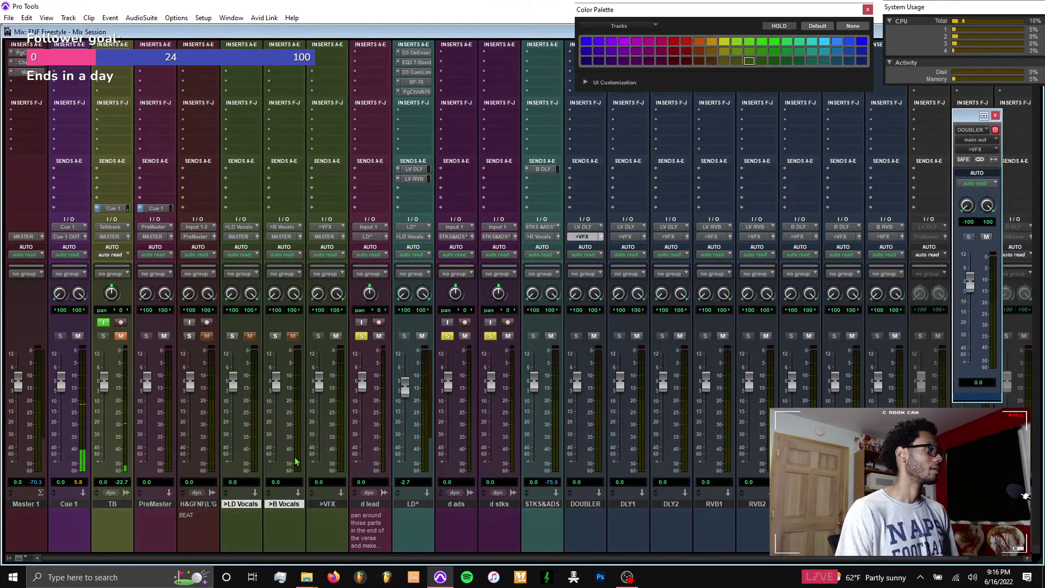
left_click(276, 337, "ctrl")
left_click(233, 337, "ctrl")
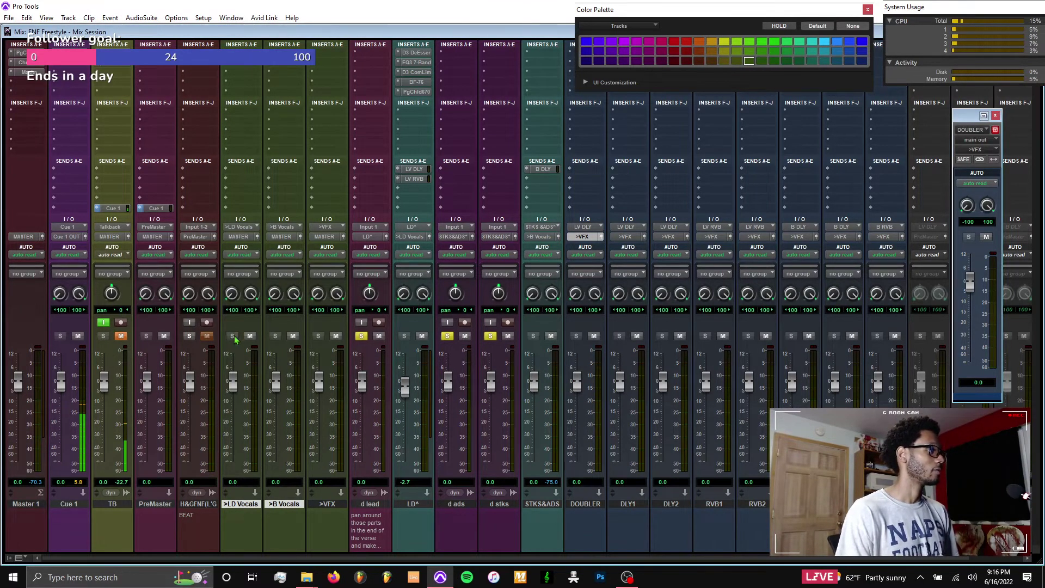
Route the outputs of >LD Vocals, >B Vocals and >VFX to a new stereo aux input track named >Vocals
left_click(333, 505)
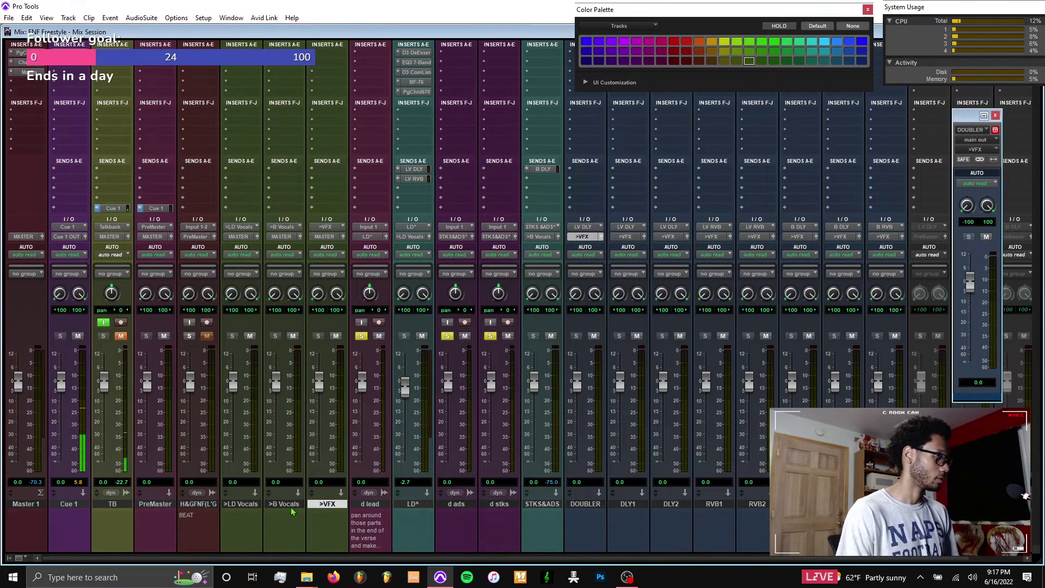
left_click(252, 506)
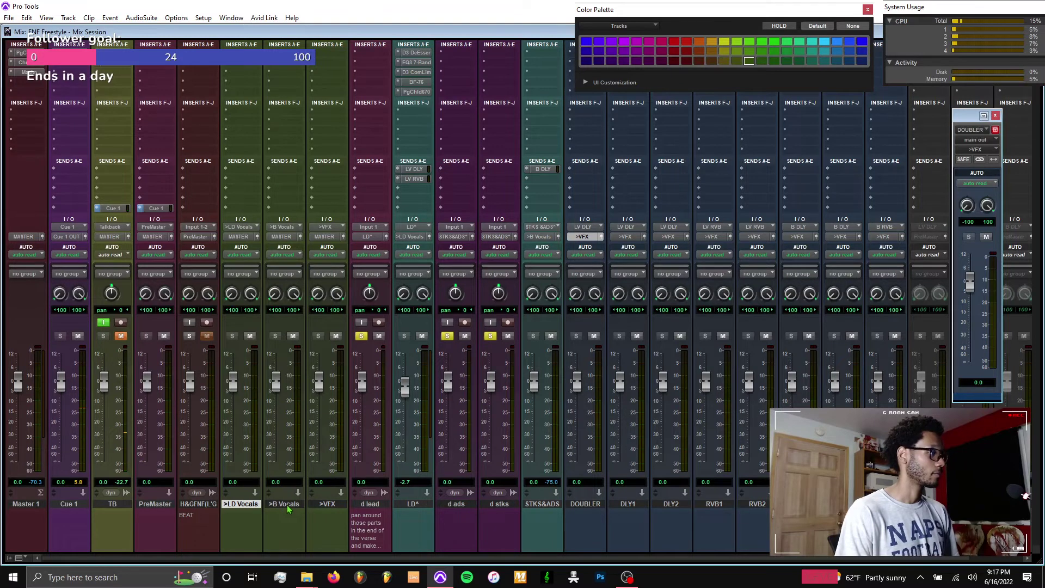
left_click(326, 505, "shift")
left_click(330, 236)
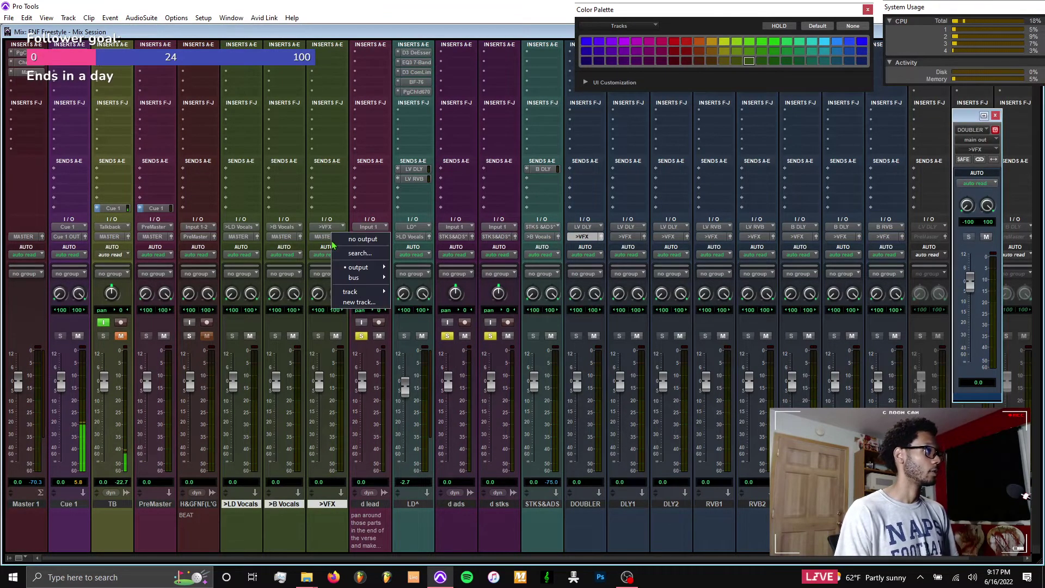
left_click(352, 304)
type(">Vocals")
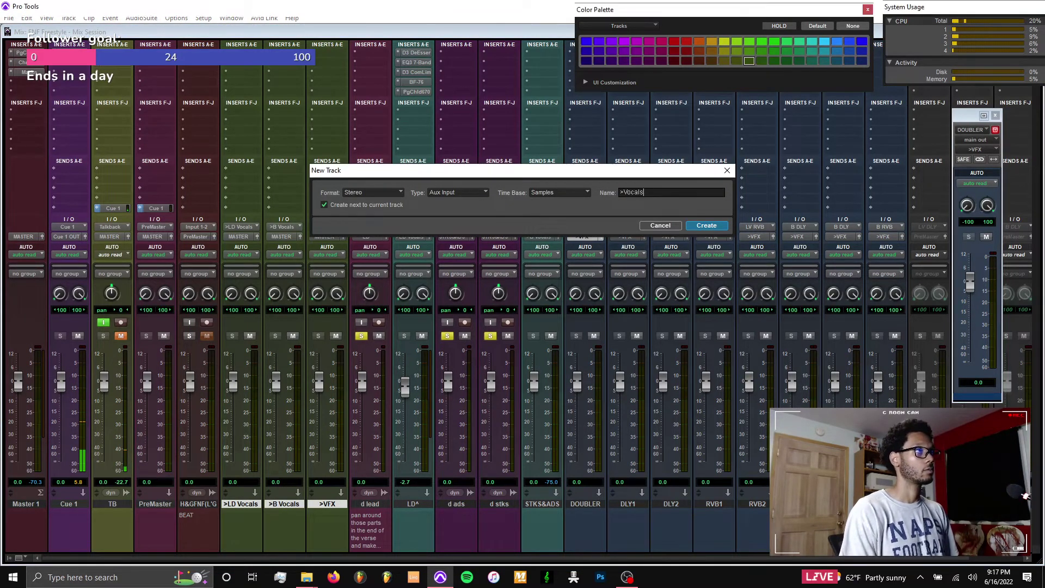
key("Return")
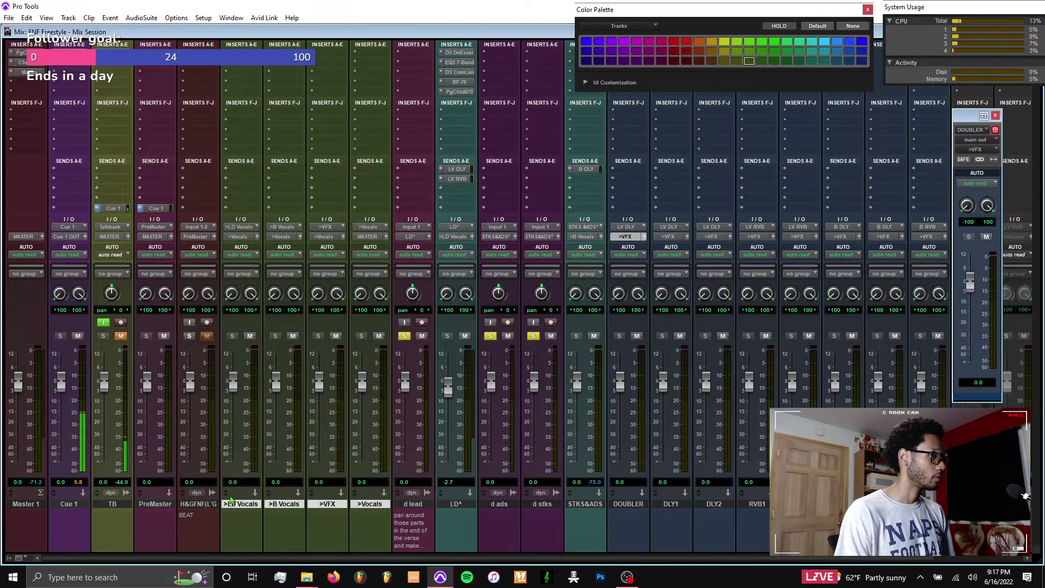
Set the beat track's input to no input and its output to the stereo Bus 15-16
left_click(210, 505)
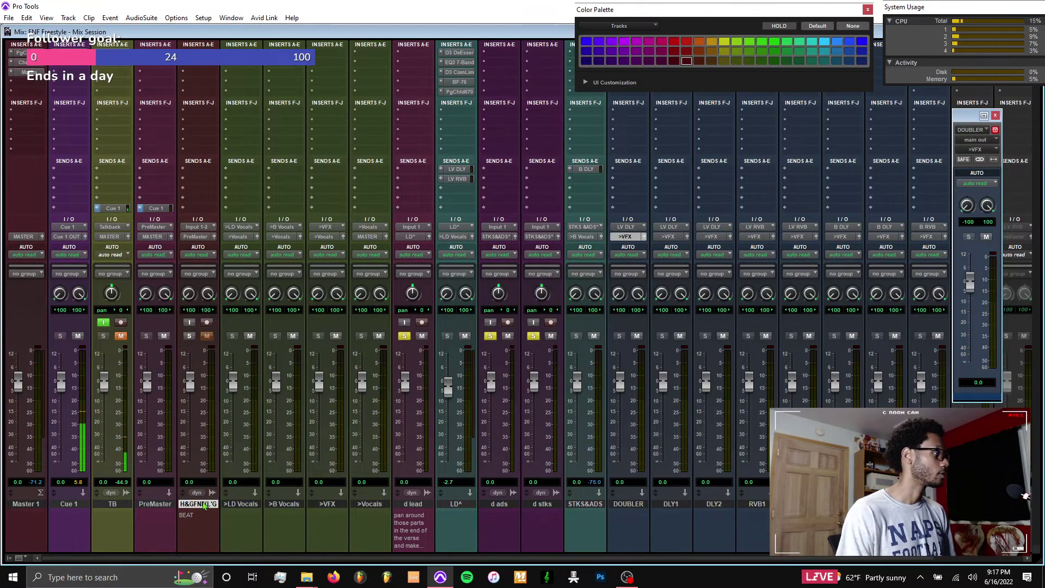
left_click(201, 231)
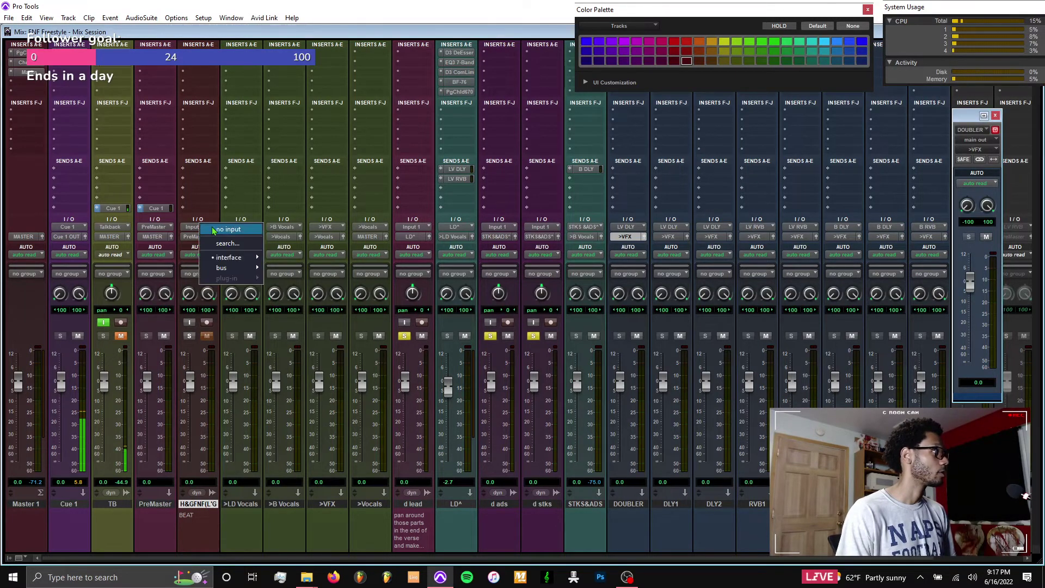
left_click(198, 244)
left_click(197, 238)
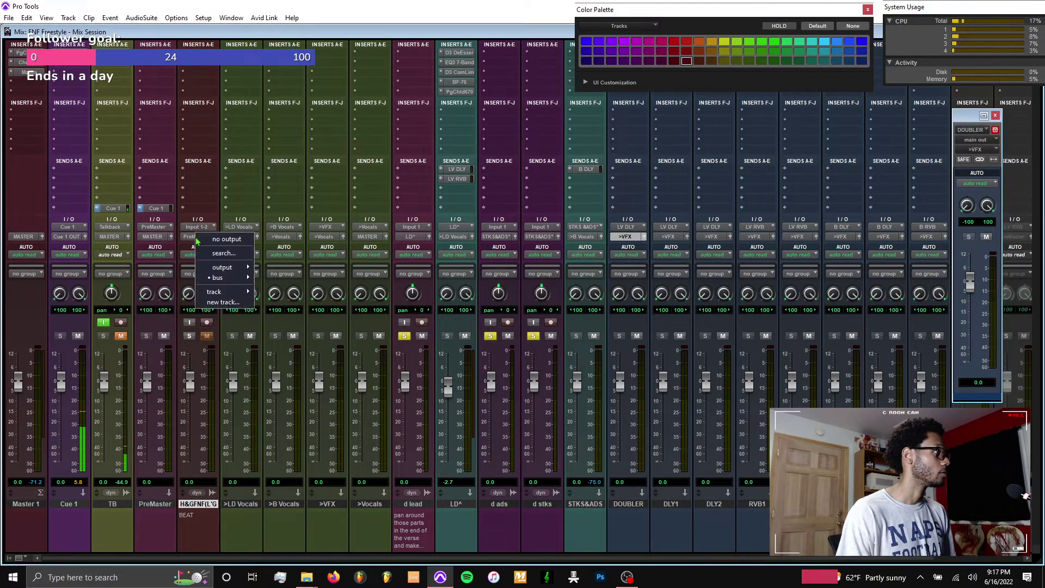
mouse_move(221, 277)
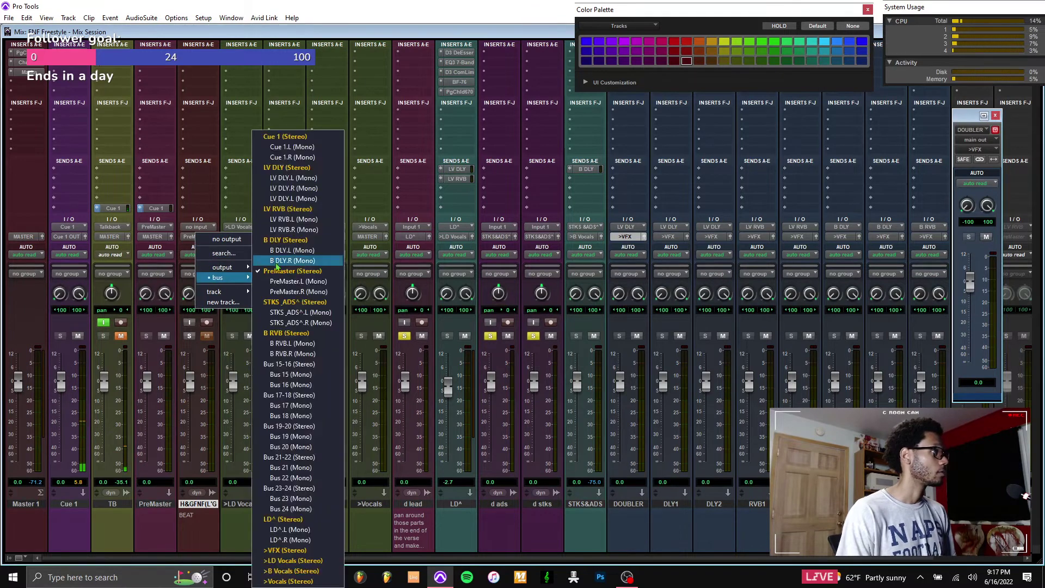
left_click(276, 374)
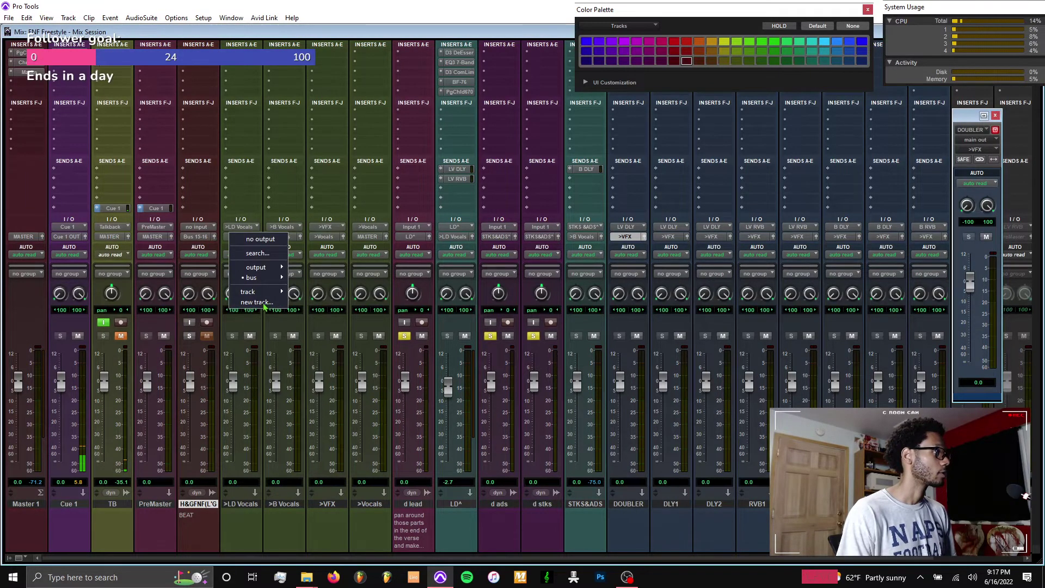
Route the beat track's output to a new stereo aux input track named >2 Track
left_click(264, 304)
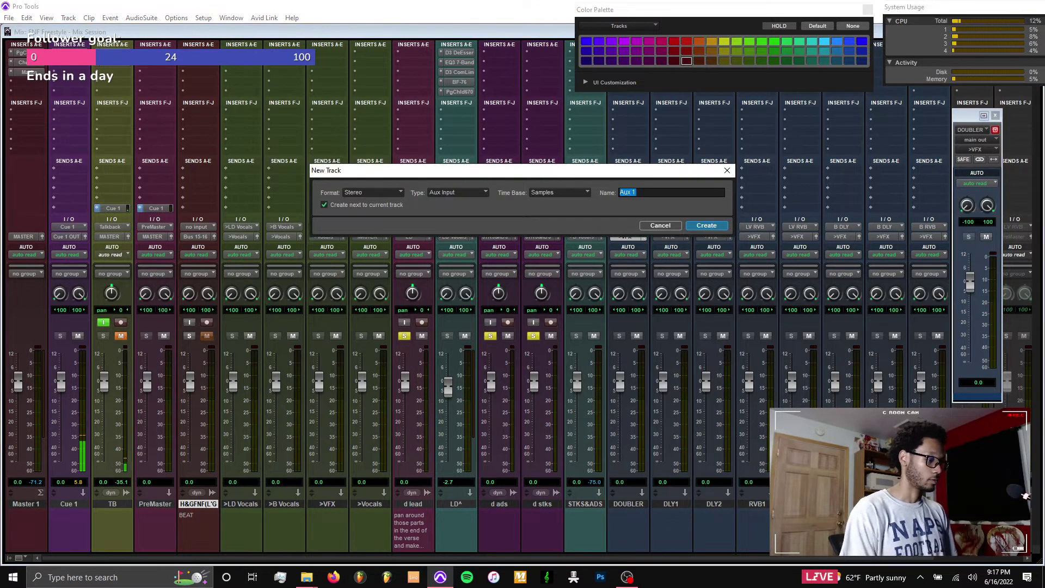
type(">2 TA")
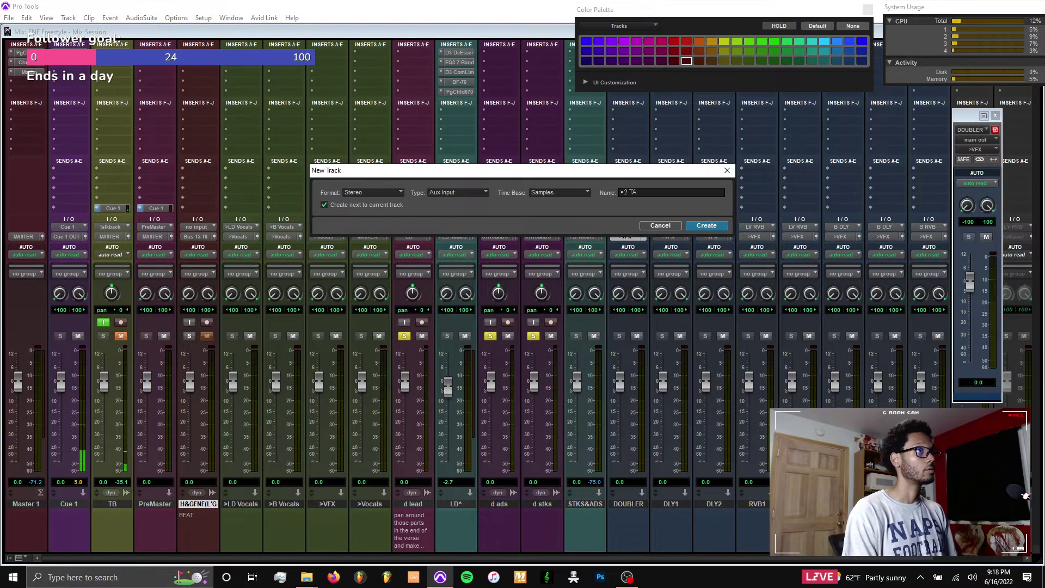
key("BackSpace")
type("rack")
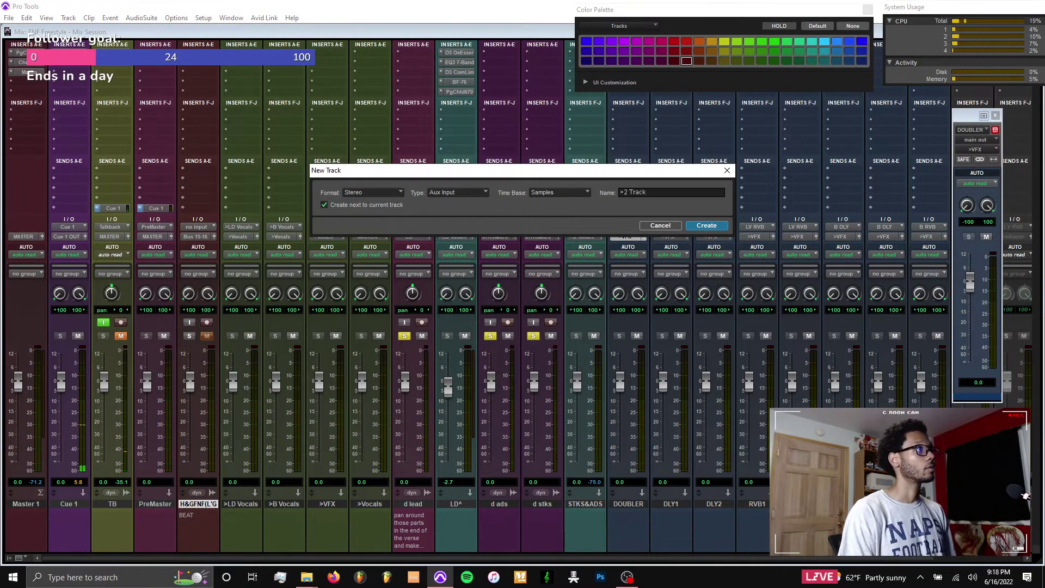
key("Return")
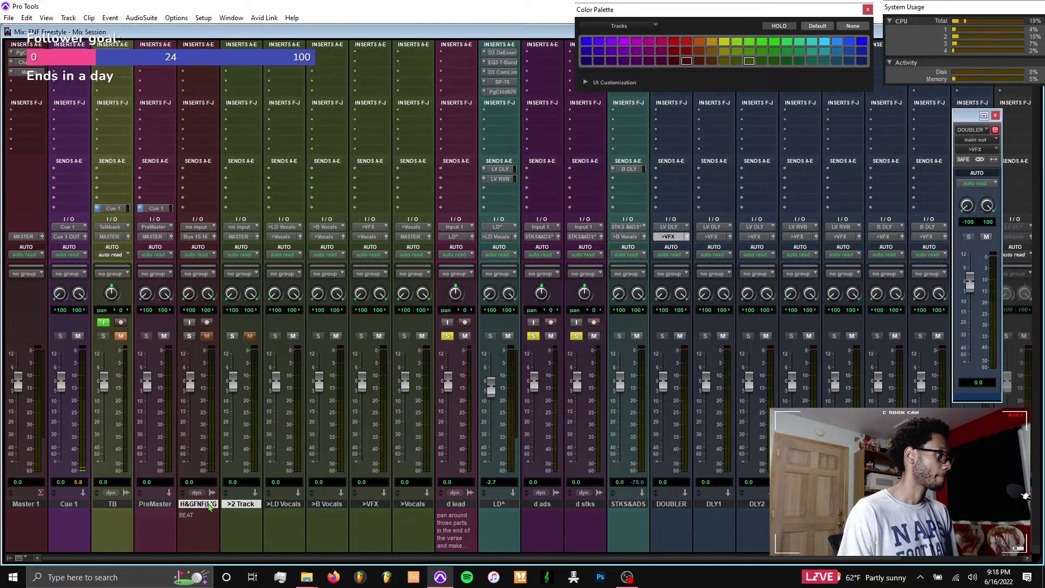
Make >2 Track solo safe and reorder the channels so it follows PreMaster and the beat track sits just before d lead
left_click(207, 505)
left_click_drag(205, 505, 309, 507)
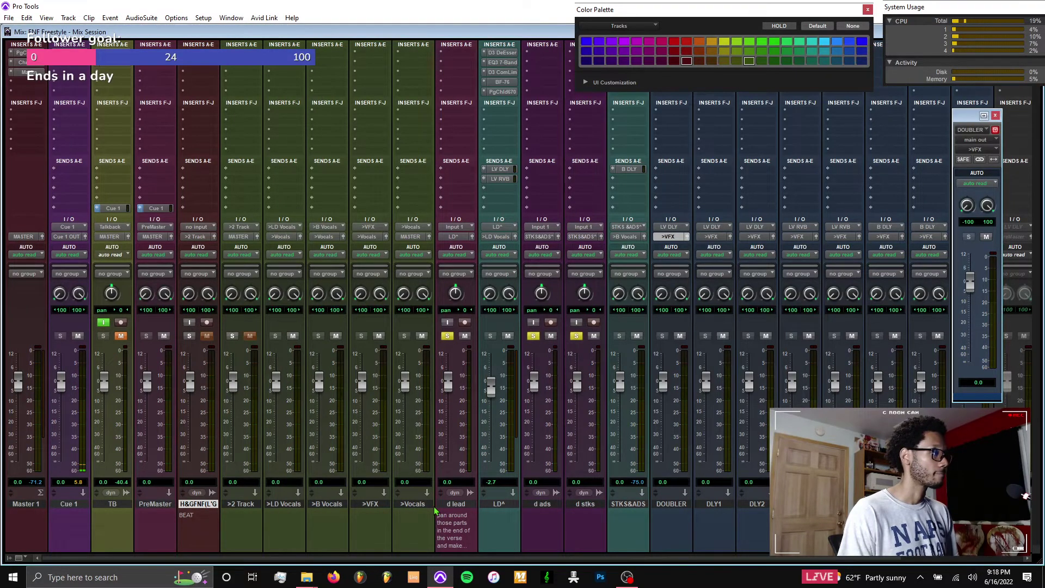
left_click_drag(194, 503, 434, 506)
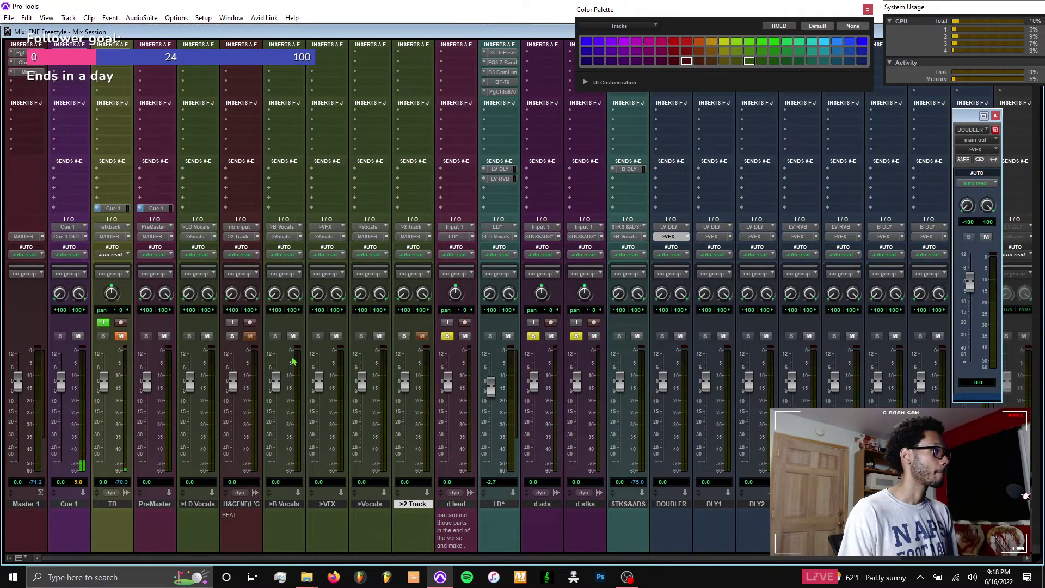
left_click(403, 338, "ctrl")
left_click_drag(242, 505, 444, 510)
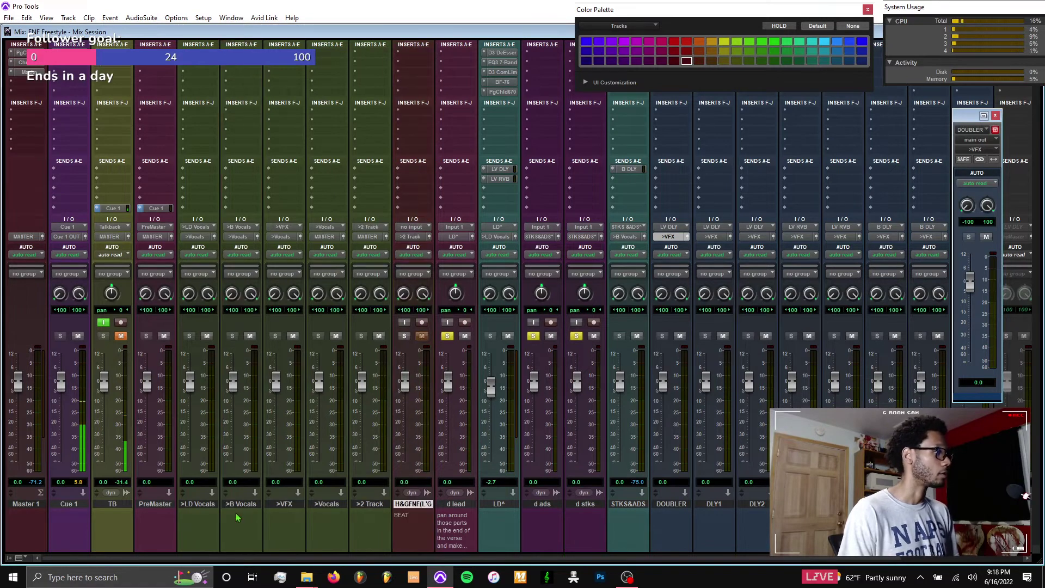
left_click_drag(384, 507, 194, 499)
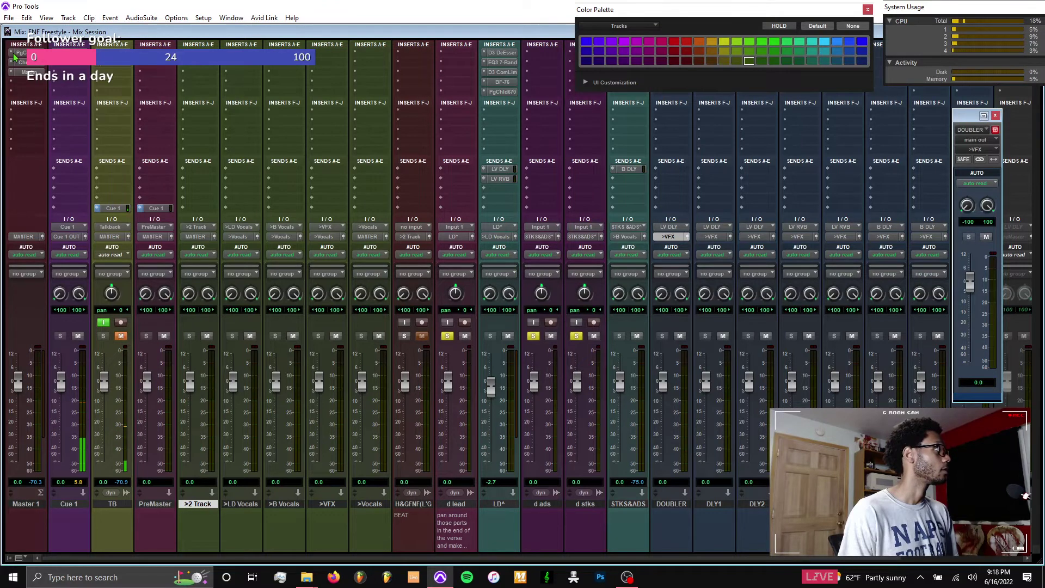
Recall the Master Fader preset from Swole Track Pres on Master 1 and inspect its bx_solo plug-in
right_click(27, 506)
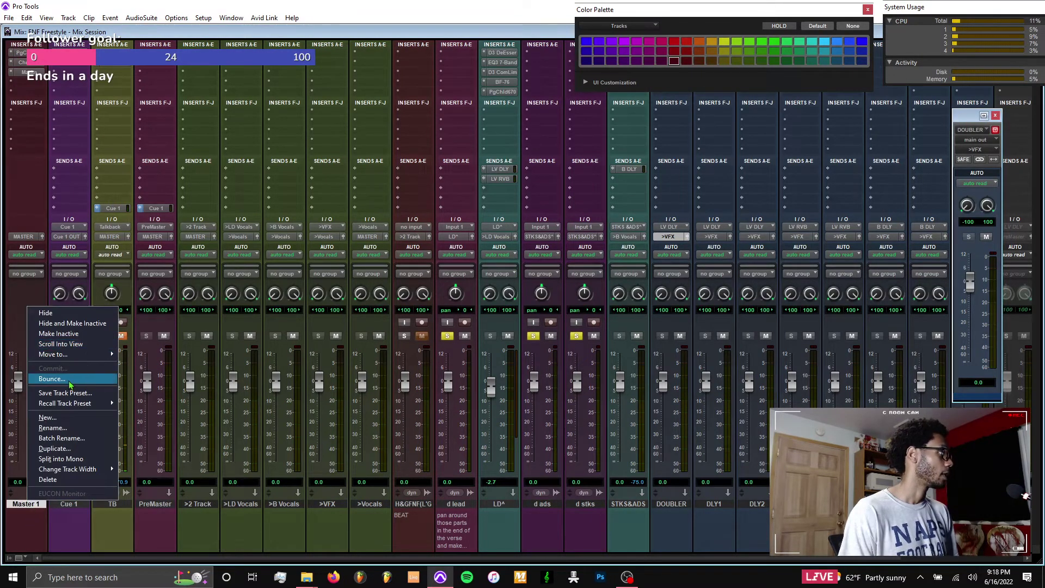
mouse_move(76, 403)
mouse_move(163, 424)
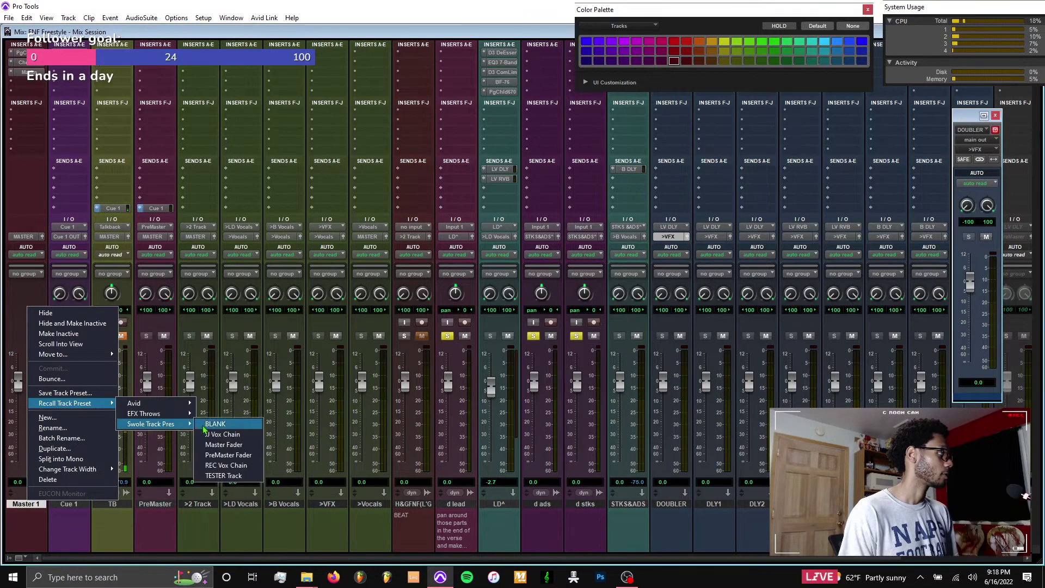
left_click(233, 450)
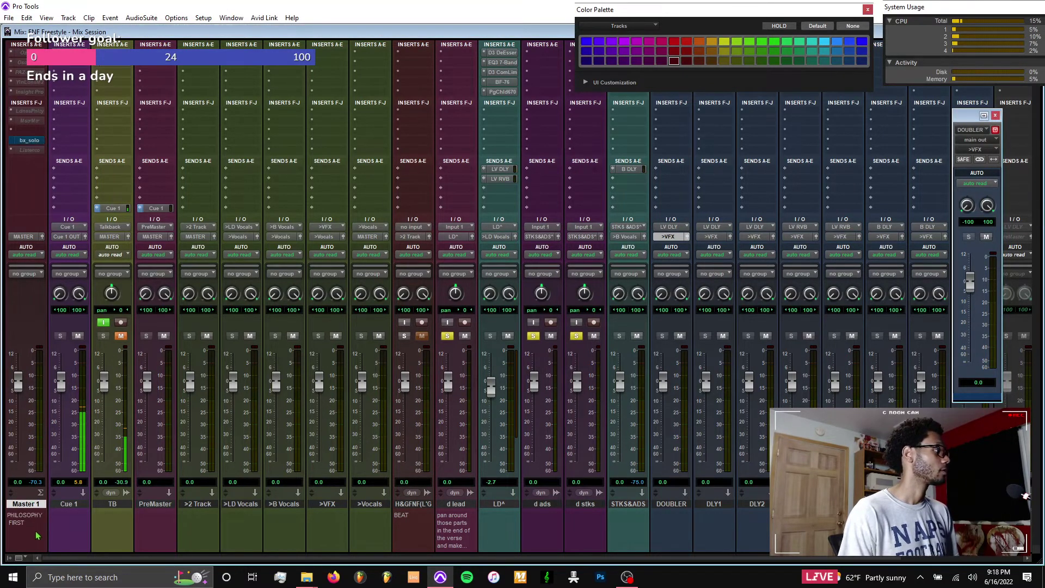
left_click(33, 141)
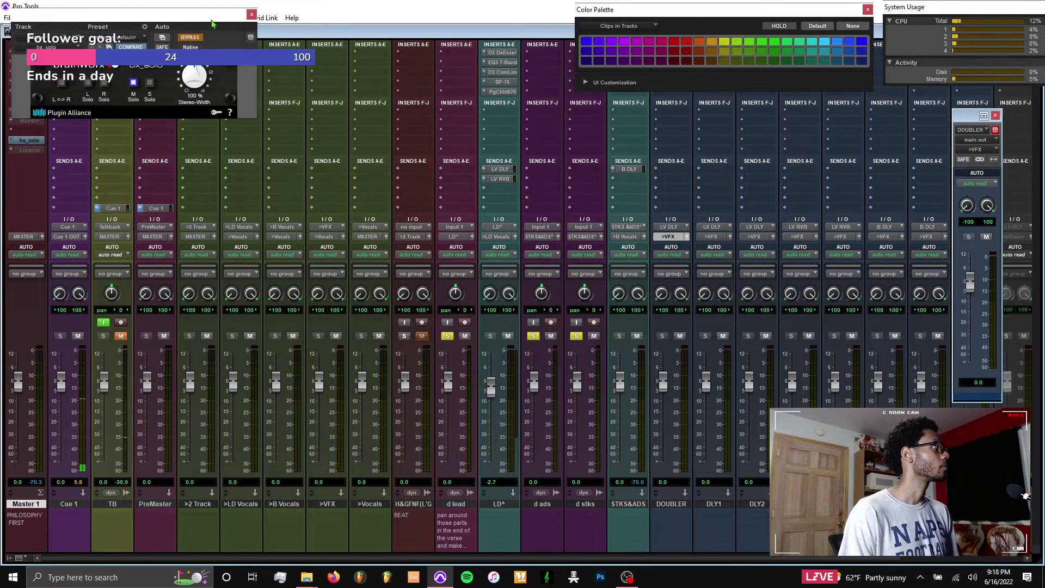
left_click_drag(215, 21, 148, 514)
left_click(185, 507)
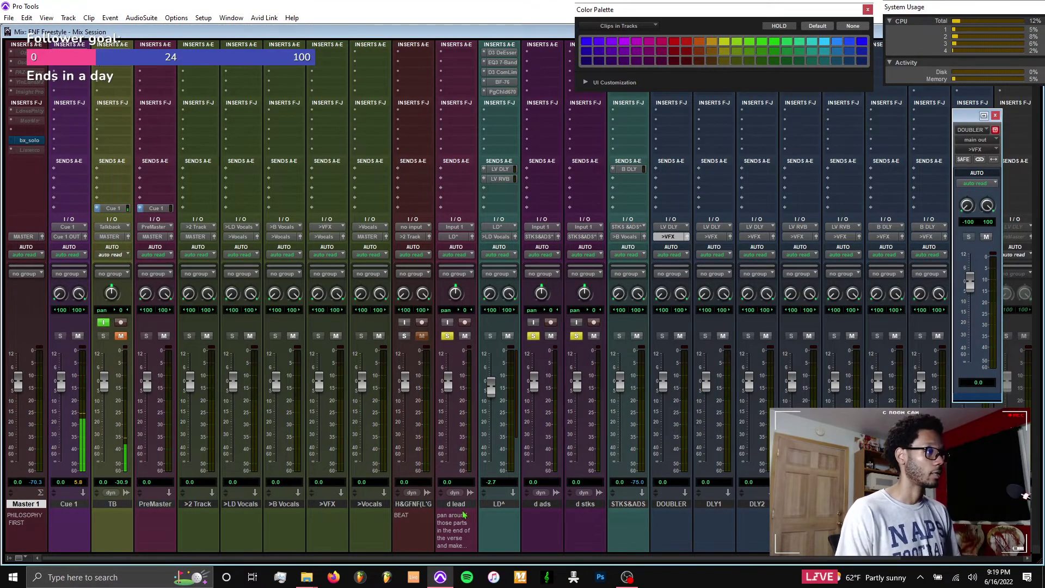
Move the >Vocals channel directly after >2 Track and clear the solo on all tracks
left_click(339, 506)
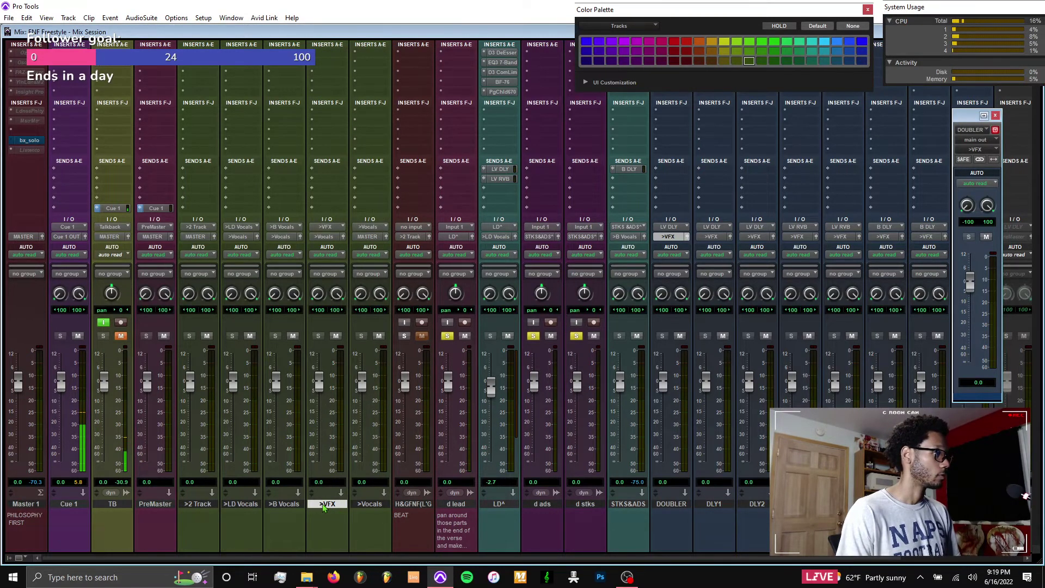
left_click_drag(324, 507, 209, 509)
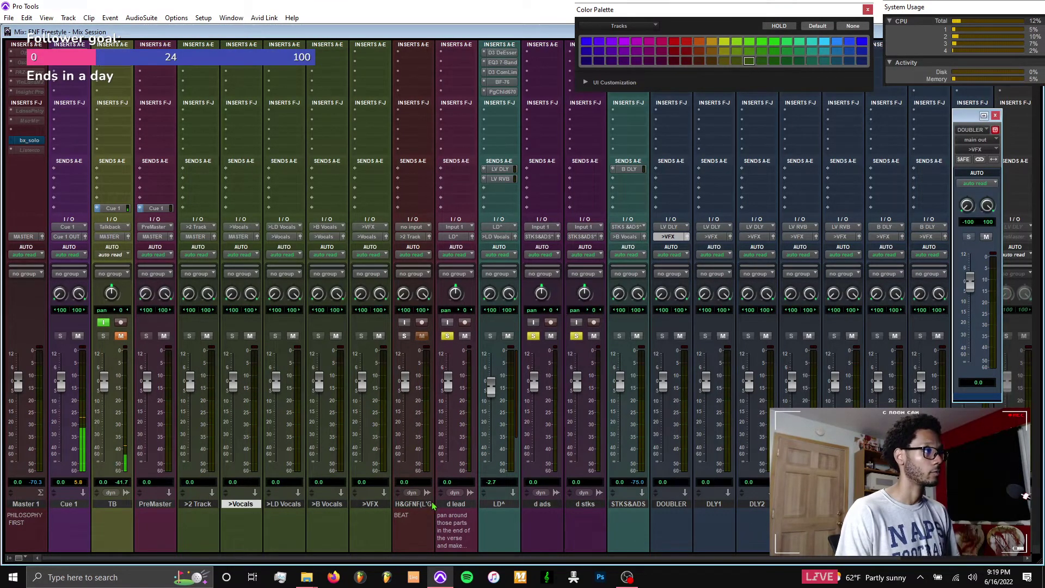
left_click(448, 336, "alt")
Set the inputs of the d lead, d ads and d stks tracks to no input
scroll(390, 277, "right", 2)
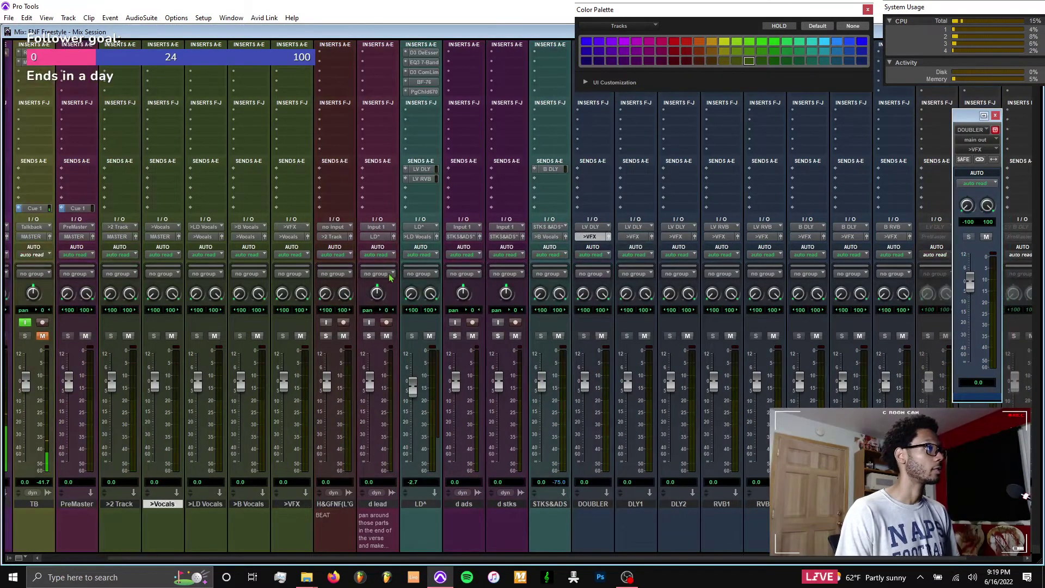
left_click(378, 503)
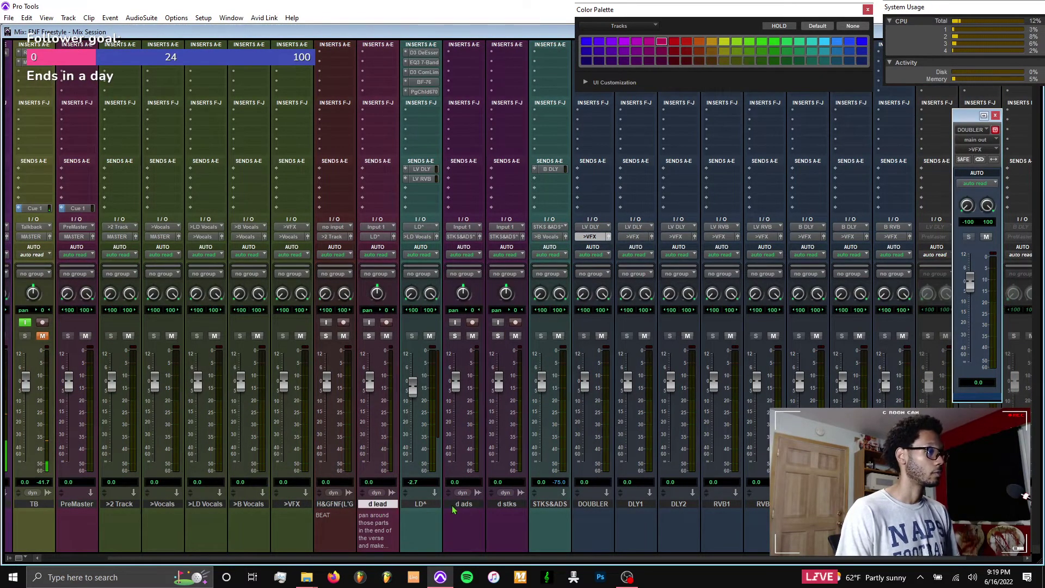
left_click(464, 504, "ctrl")
left_click(507, 504, "ctrl")
left_click(498, 227)
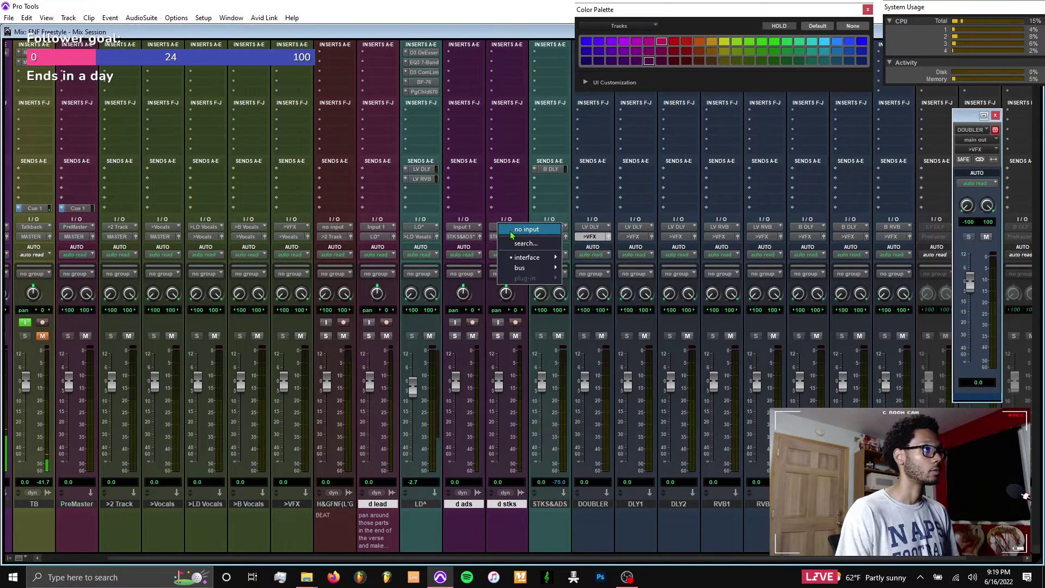
key("Escape")
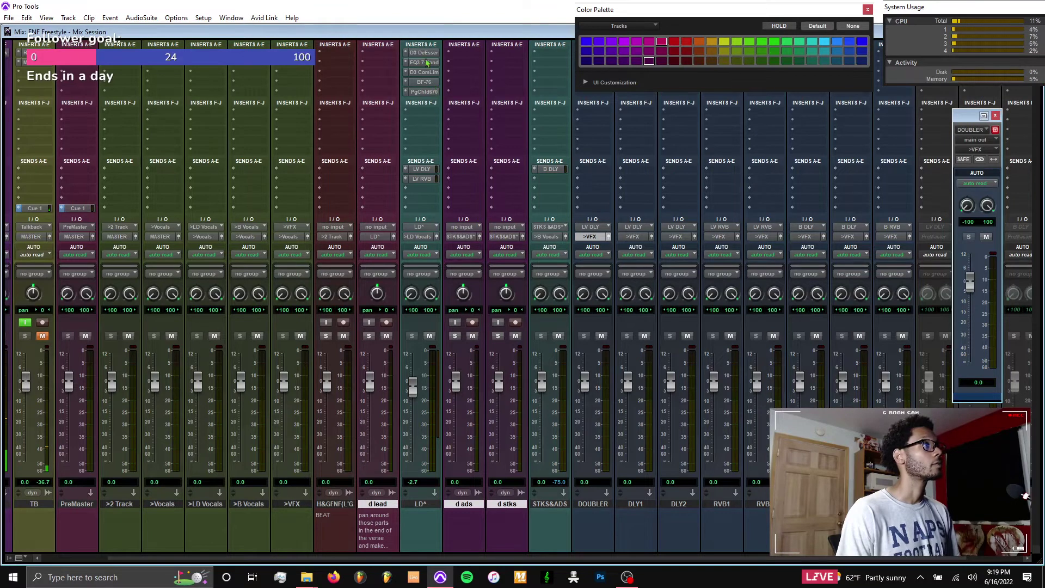
Recolour all delay, reverb and doubler returns dark steel blue and move DOUBLER through RVB2 directly after LD^
scroll(528, 211, "right", 2)
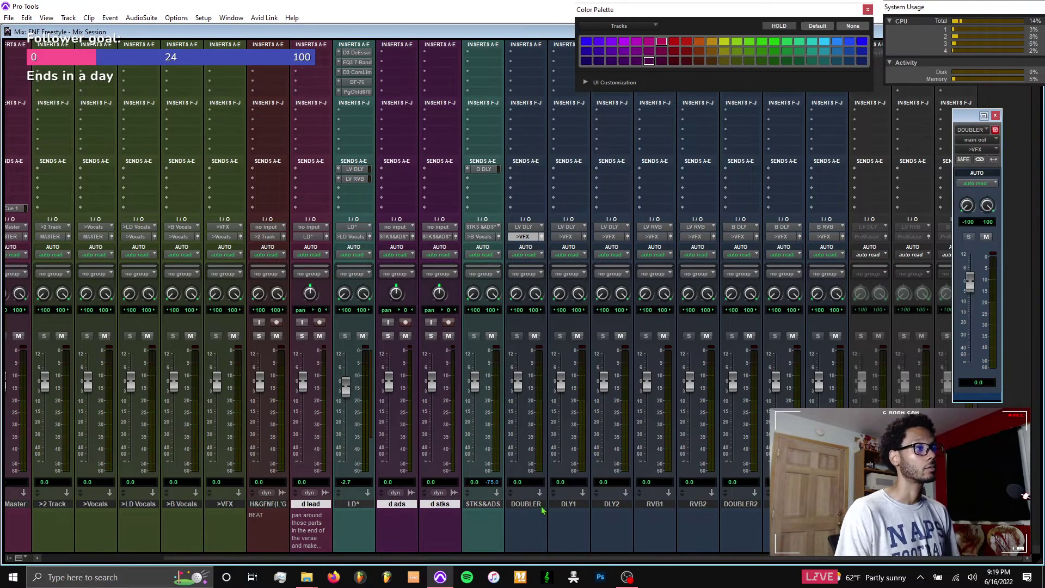
left_click(526, 503)
left_click(827, 504, "shift")
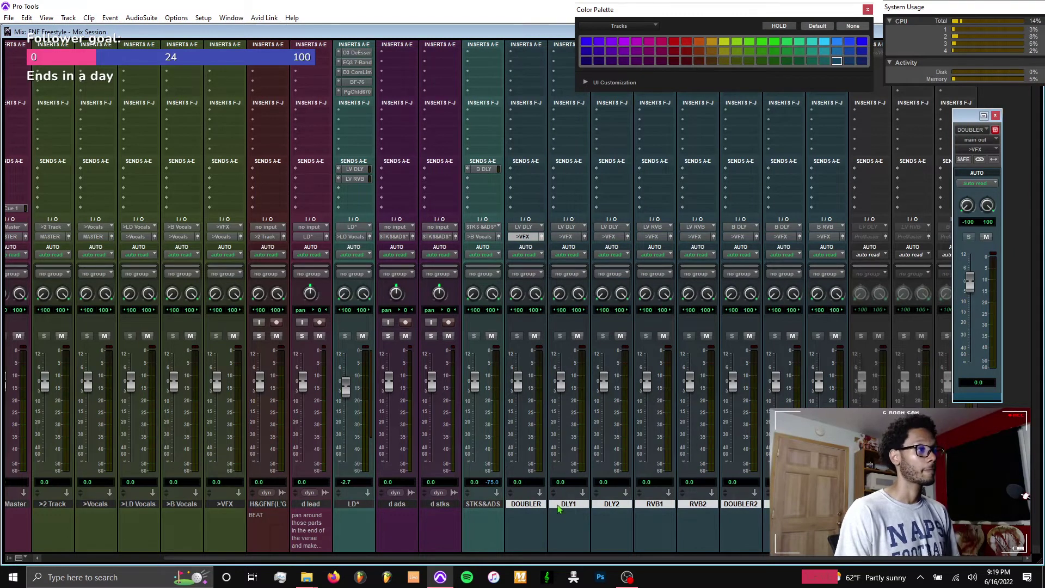
left_click(532, 505)
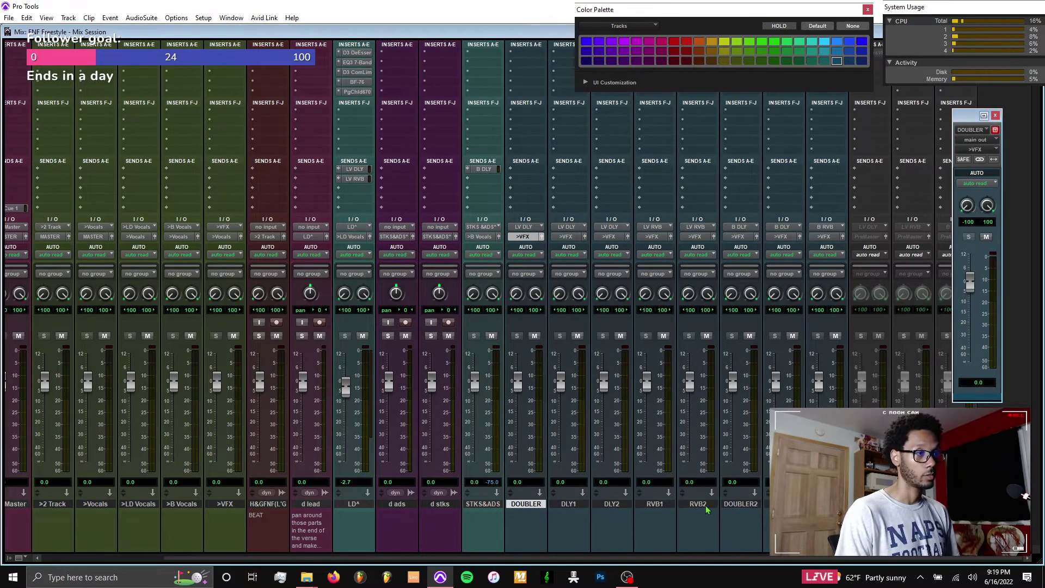
left_click(706, 506, "shift")
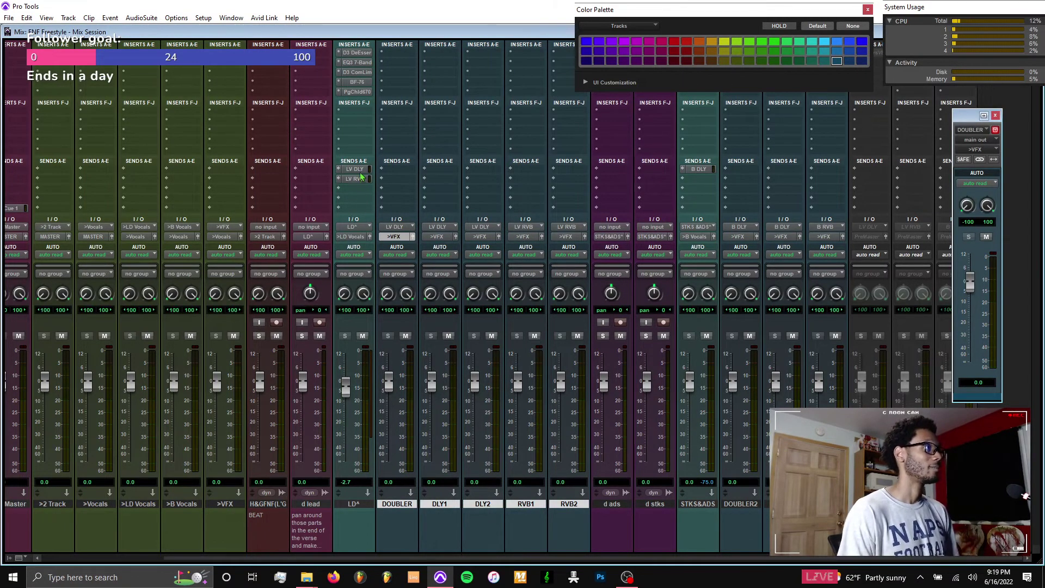
Mute both groups of effect returns, DOUBLER through RVB2 and those starting at DOUBLER2, and close the colour palette
key("shift+m")
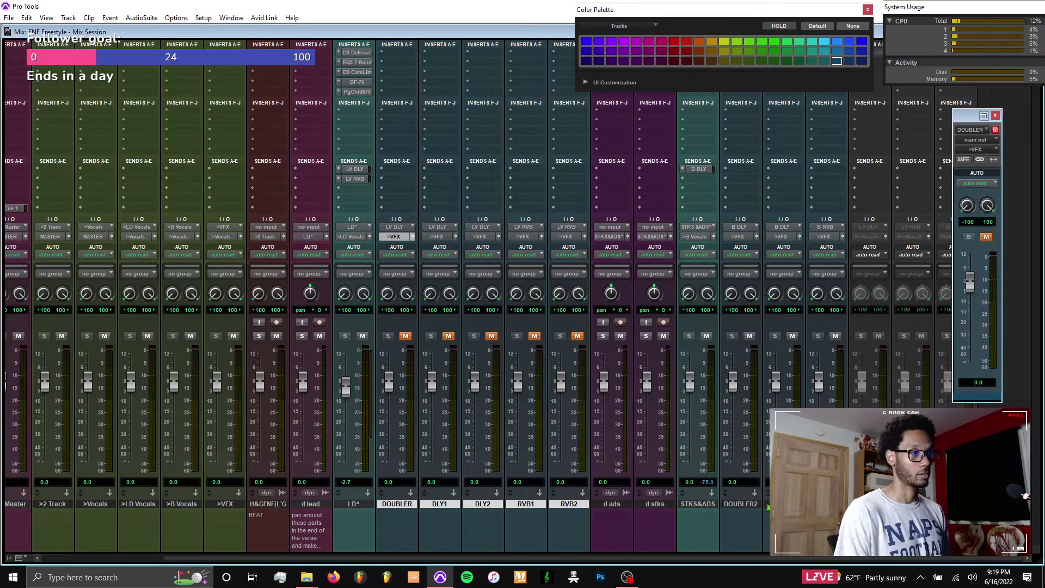
left_click(742, 505, "ctrl")
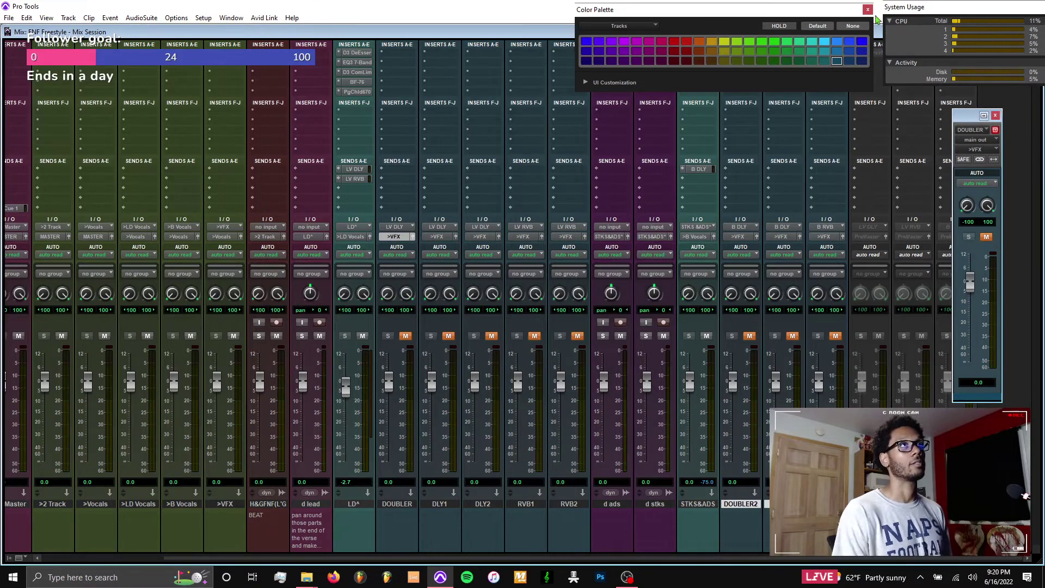
left_click(868, 9)
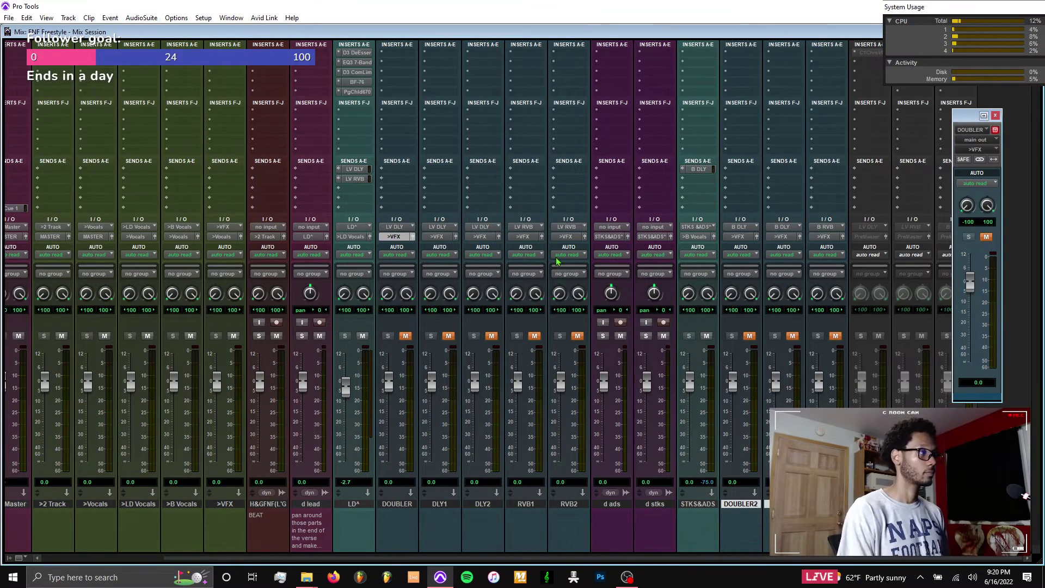
Start playback, switch to the Edit window and make the beat track slightly taller
key("space")
key("ctrl+equal")
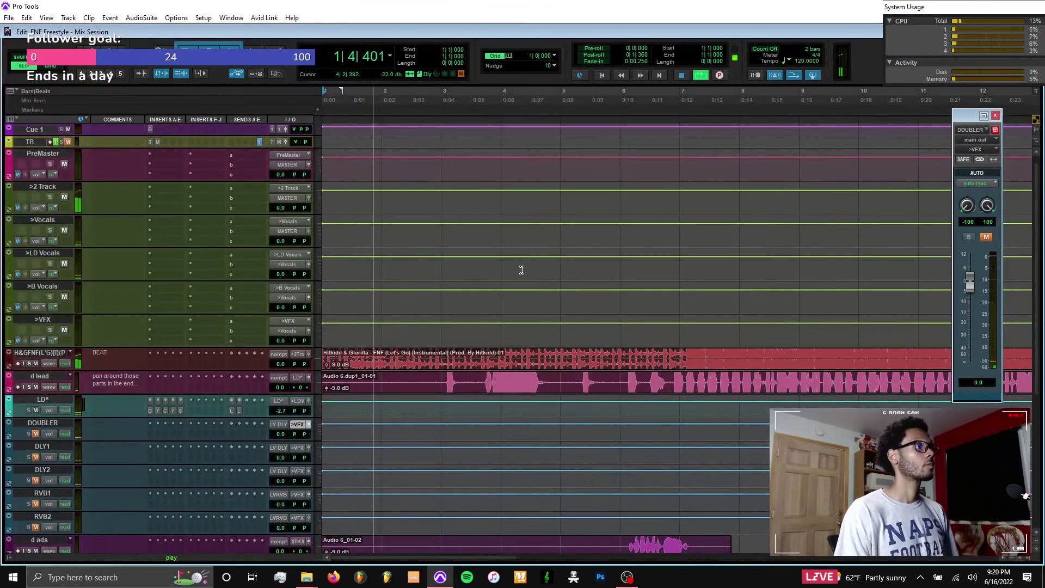
key("r")
left_click(377, 368)
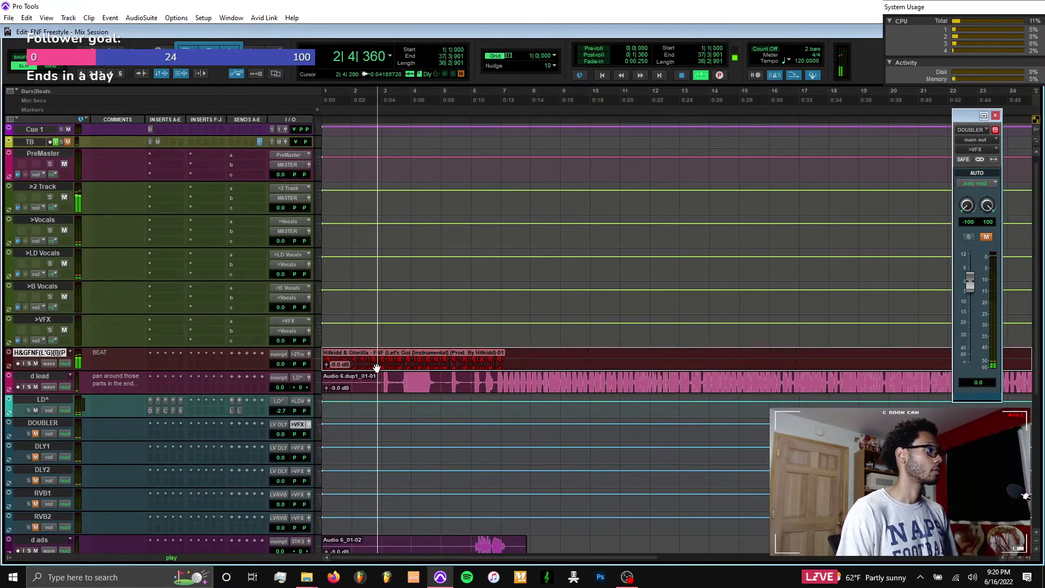
key("e")
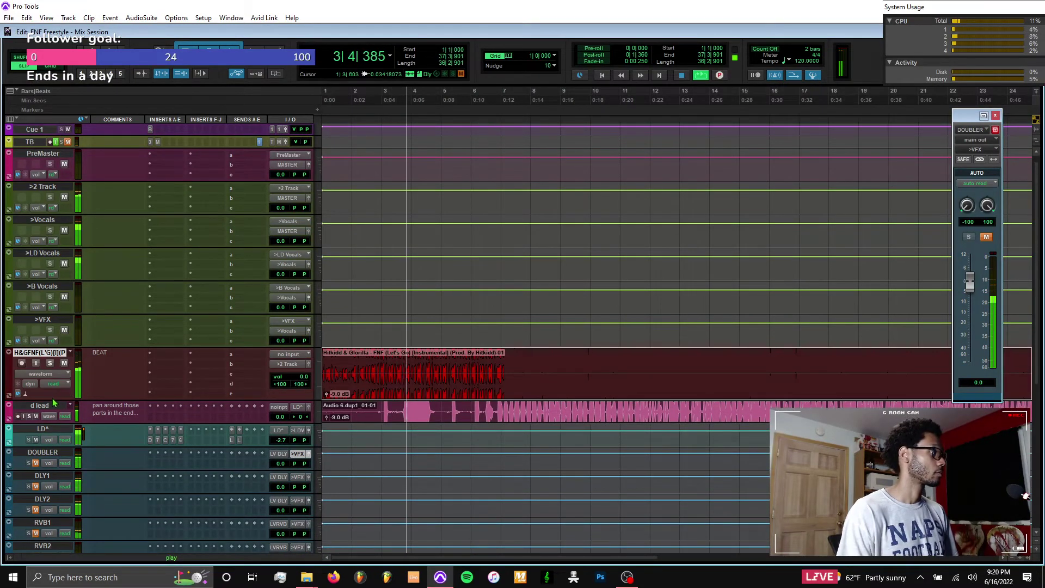
left_click_drag(51, 401, 51, 385)
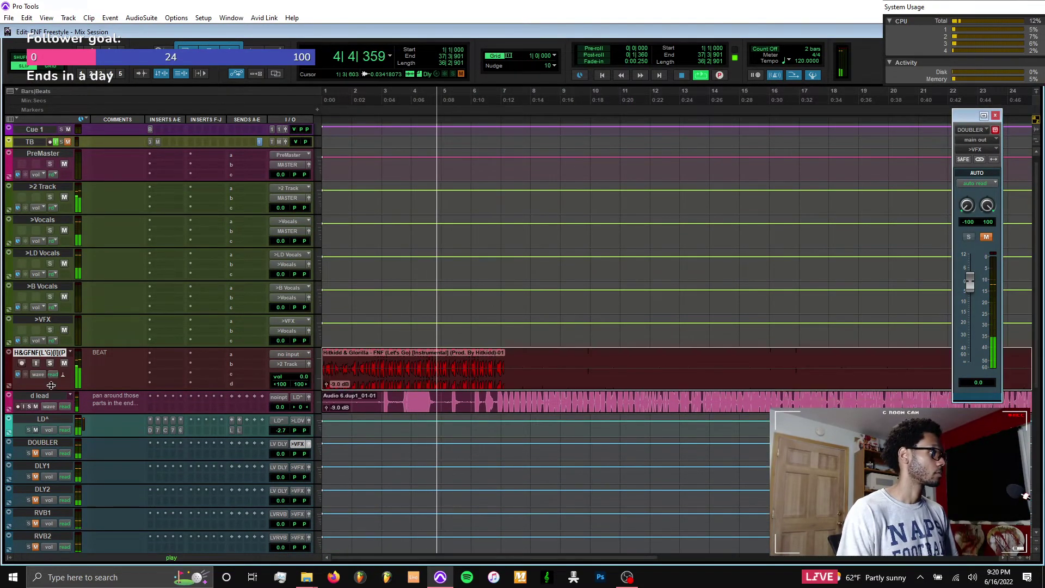
Reduce the waveform height on the audio tracks, fit the whole beat clip in view and close the floating output window
key("ctrl+alt+[")
key("ctrl+alt+[")
key("ctrl+alt+[")
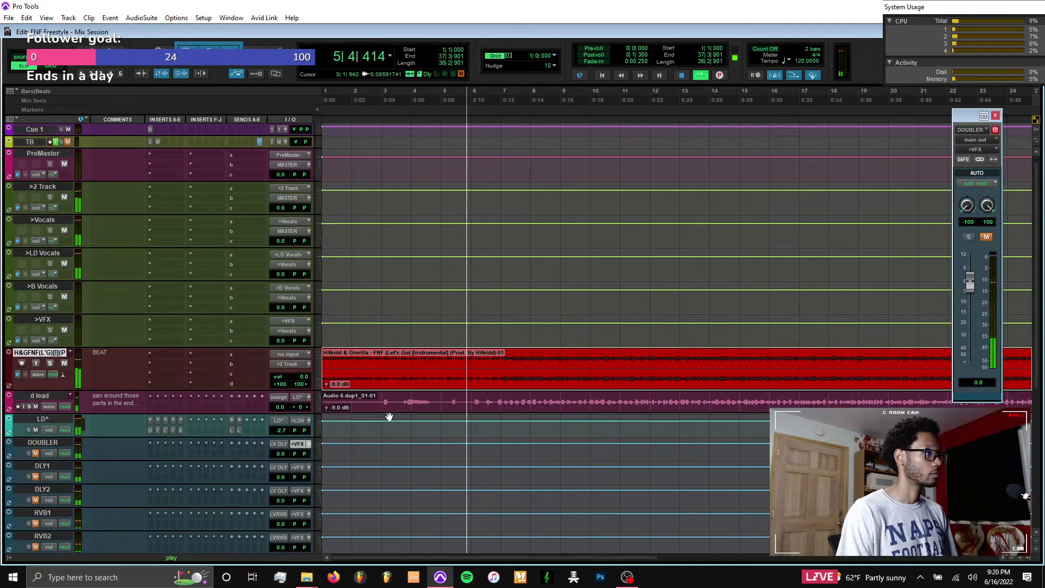
key("ctrl+[")
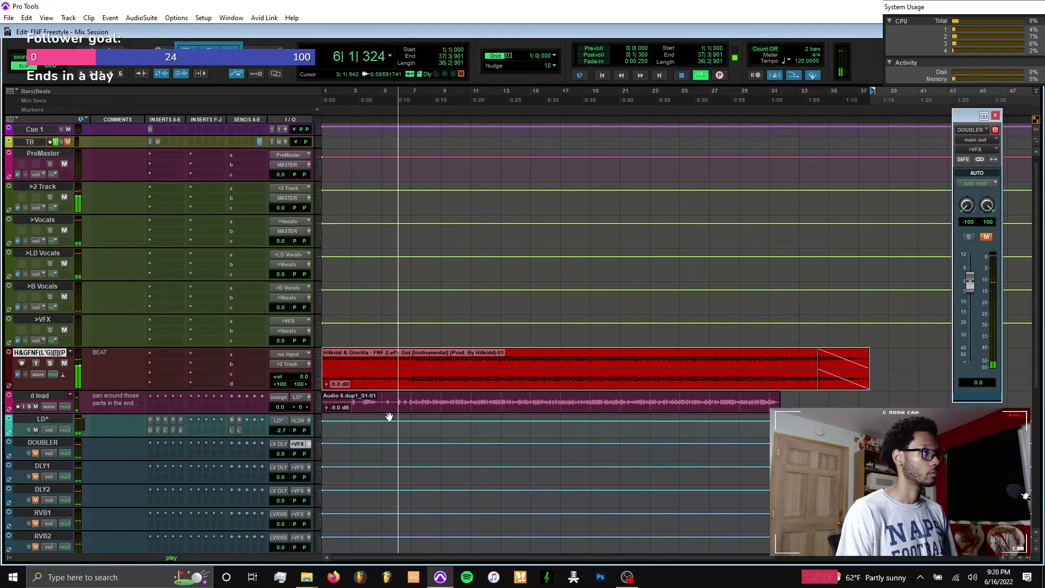
left_click(310, 399)
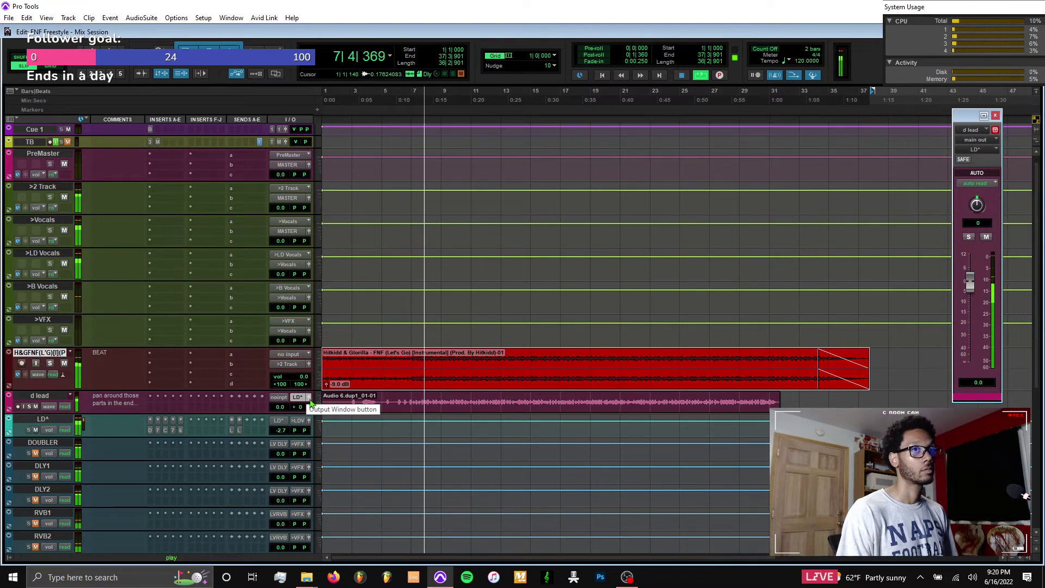
left_click(996, 116)
Recolour >2 Track dark blue, >Vocals dark violet and >LD Vocals dark purple
scroll(618, 295, "up", 1)
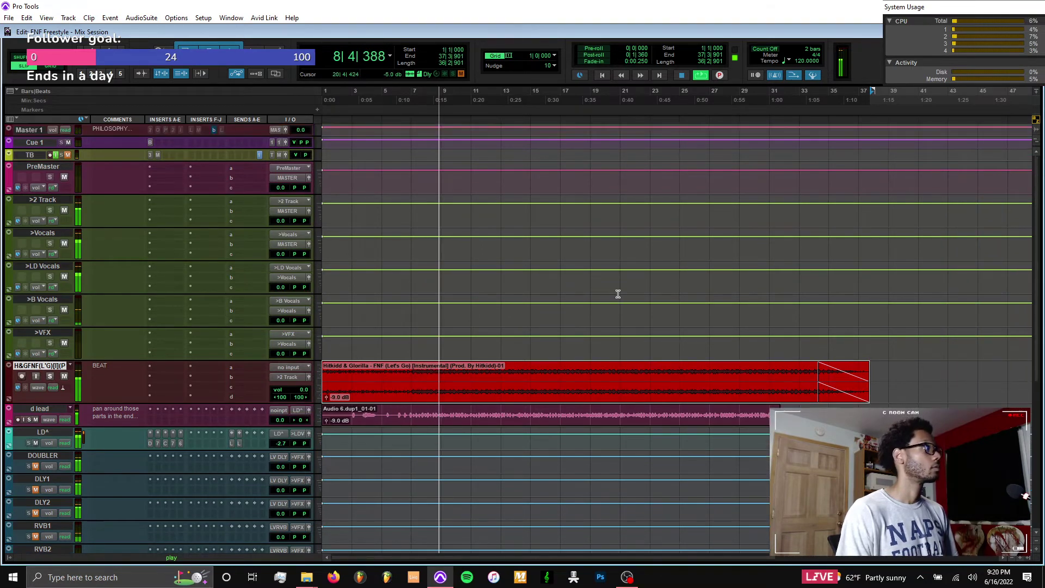
double_click(8, 217)
left_click(587, 61)
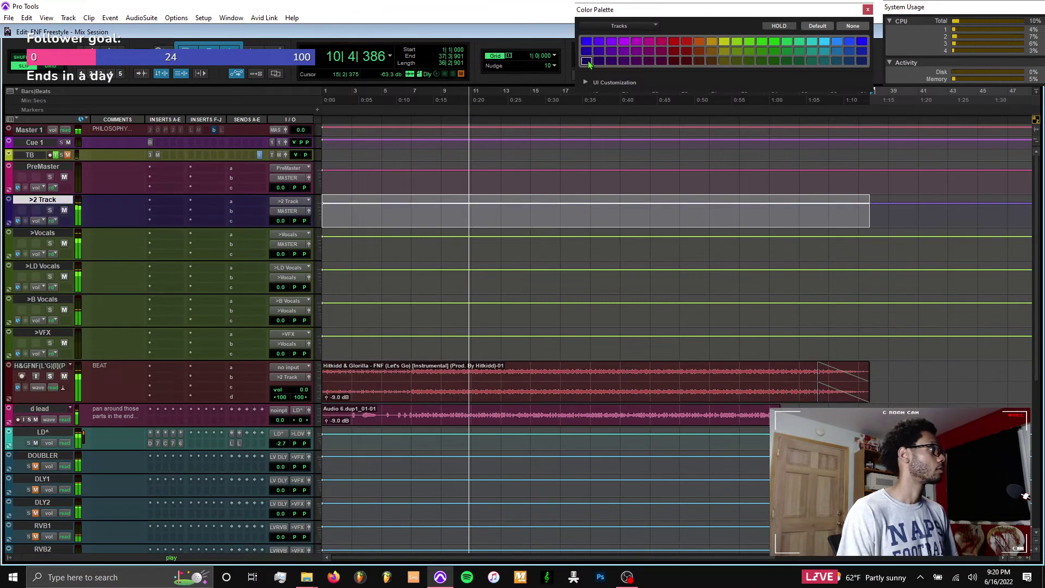
key("semicolon")
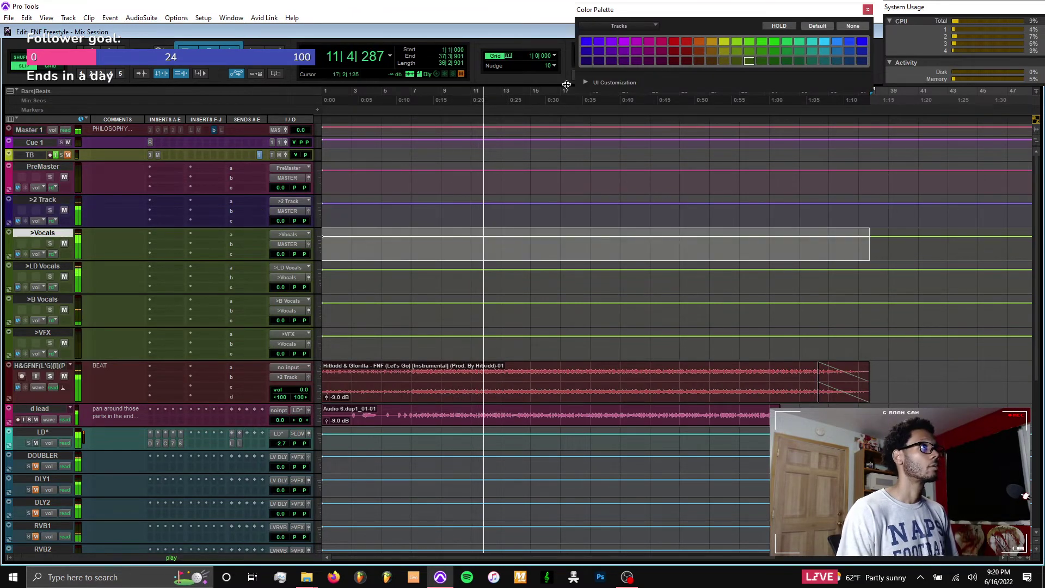
left_click(612, 61)
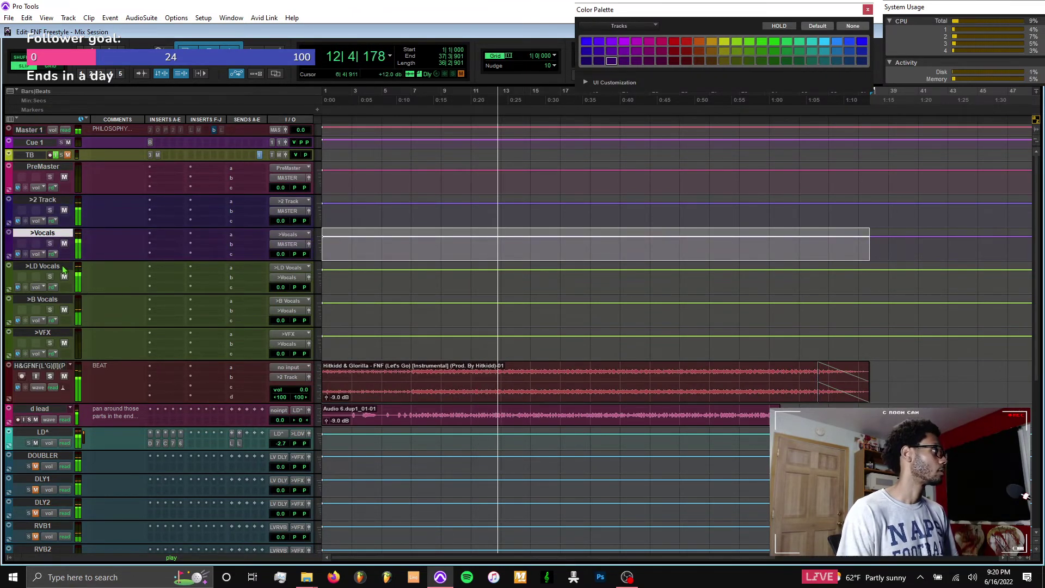
left_click(64, 268)
left_click(624, 61)
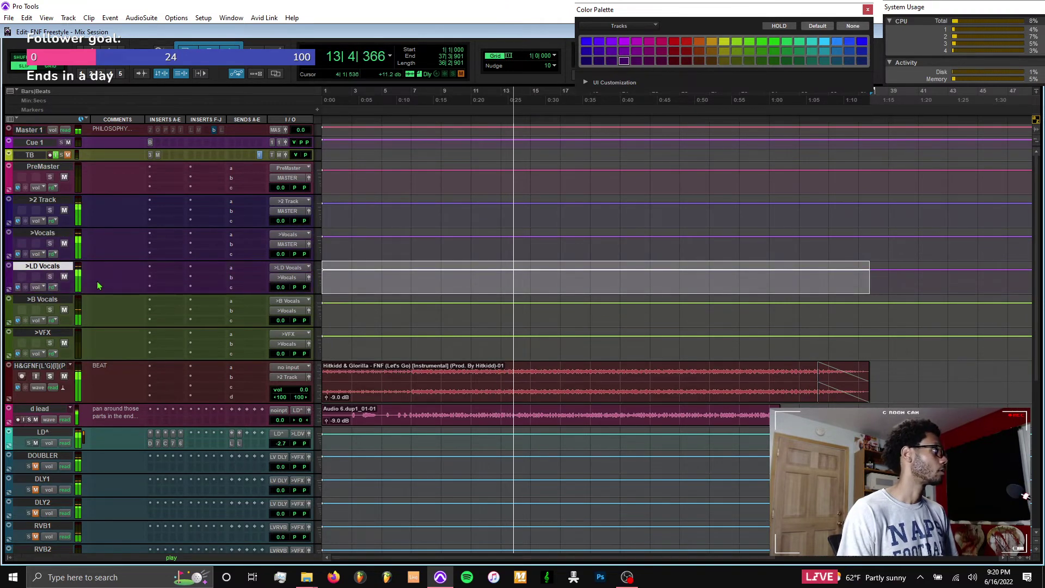
Recolour >B Vocals dark magenta-purple and >VFX the same dark steel blue as the effect returns
left_click_drag(699, 14, 446, 238)
left_click(50, 300)
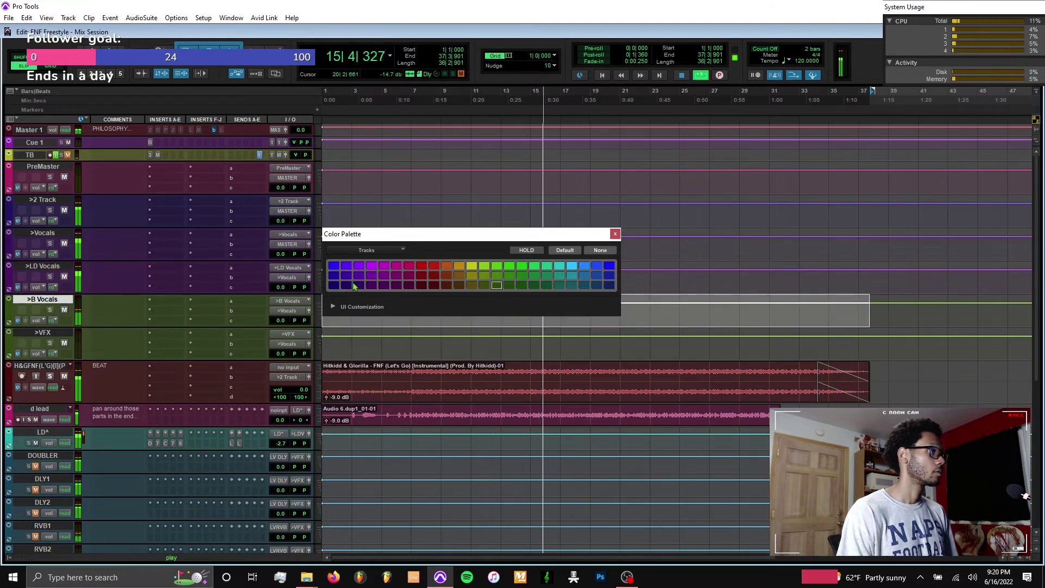
left_click(385, 285)
left_click(46, 333)
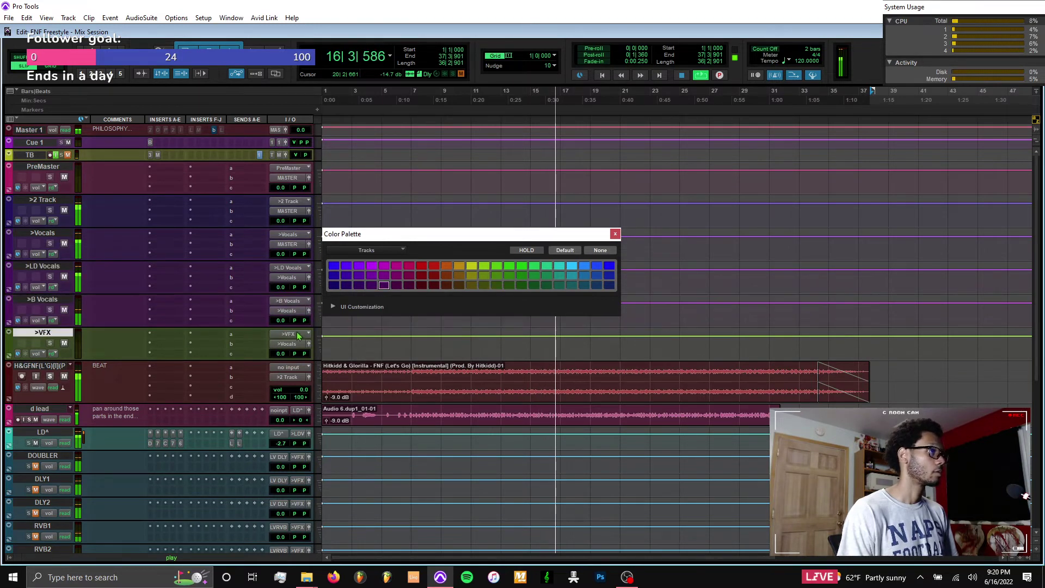
left_click(597, 285)
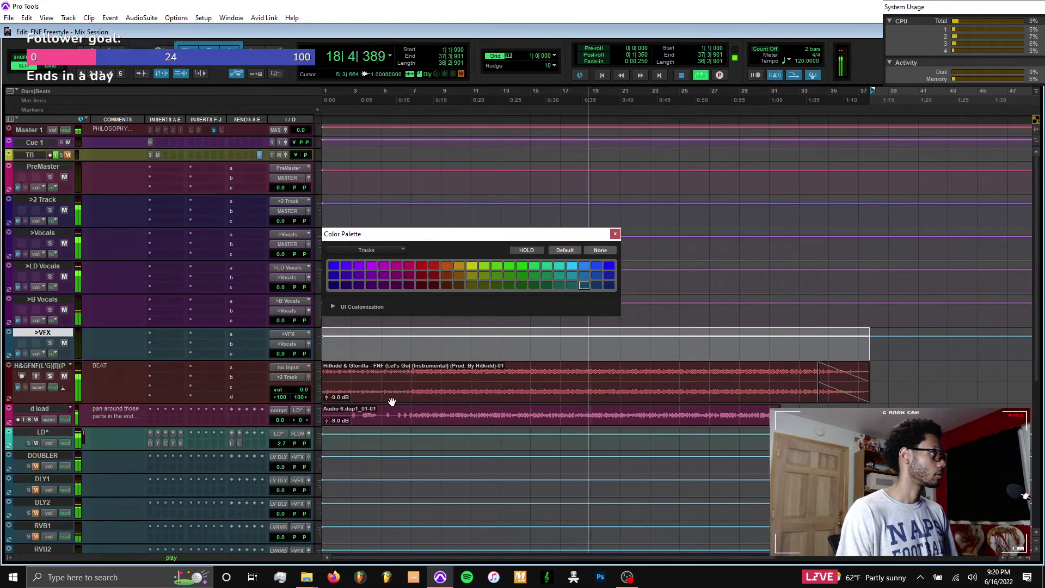
Reduce the track height of the five submix tracks from >2 Track through >VFX by one size
left_click(62, 201, "shift")
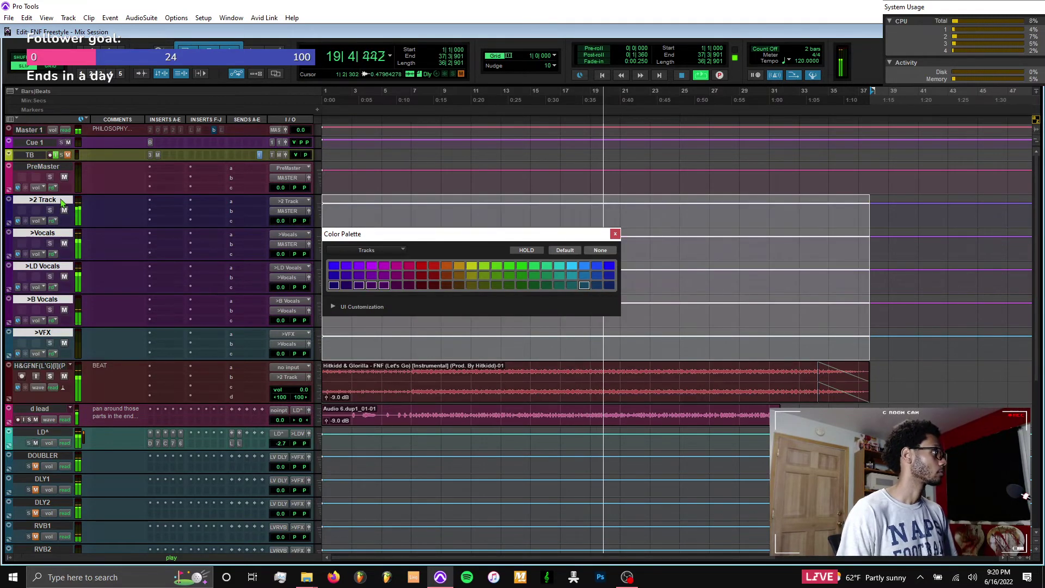
key("super+Down")
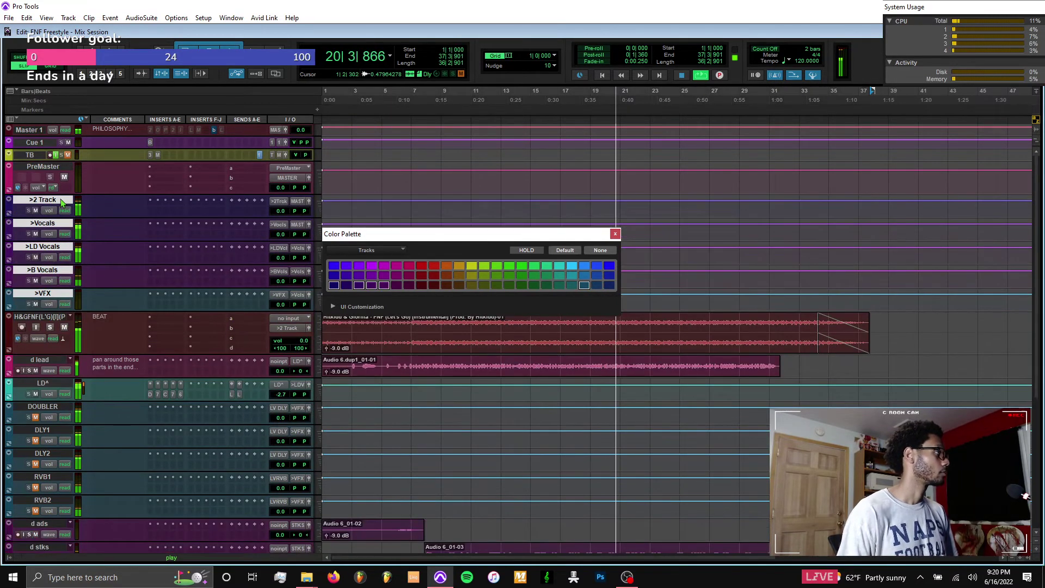
Reduce the height of the five submix tracks and PreMaster by one size and move the Color Palette clear of the clips
key("super+Down")
left_click(55, 167)
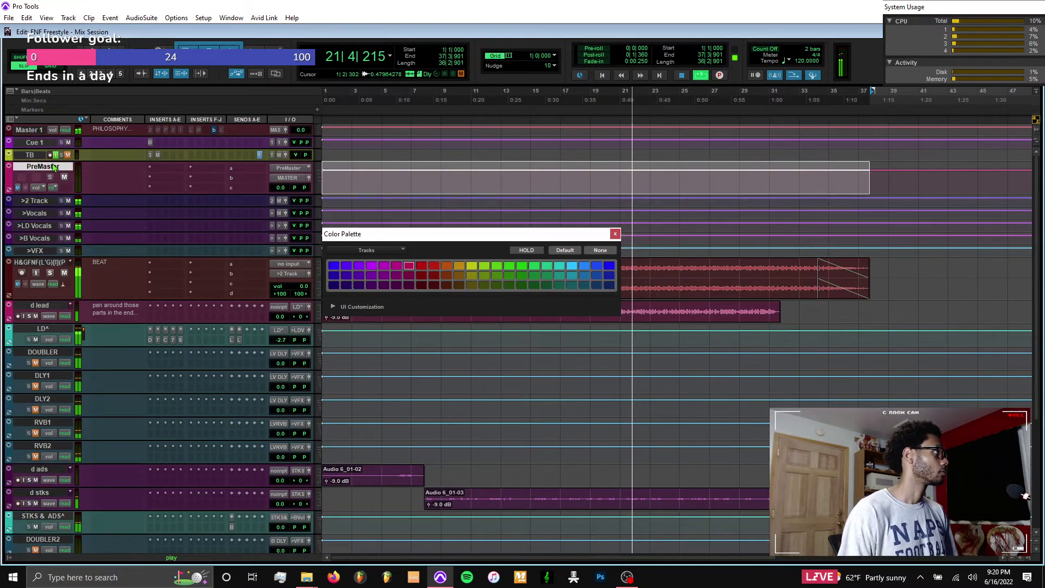
key("super+Down")
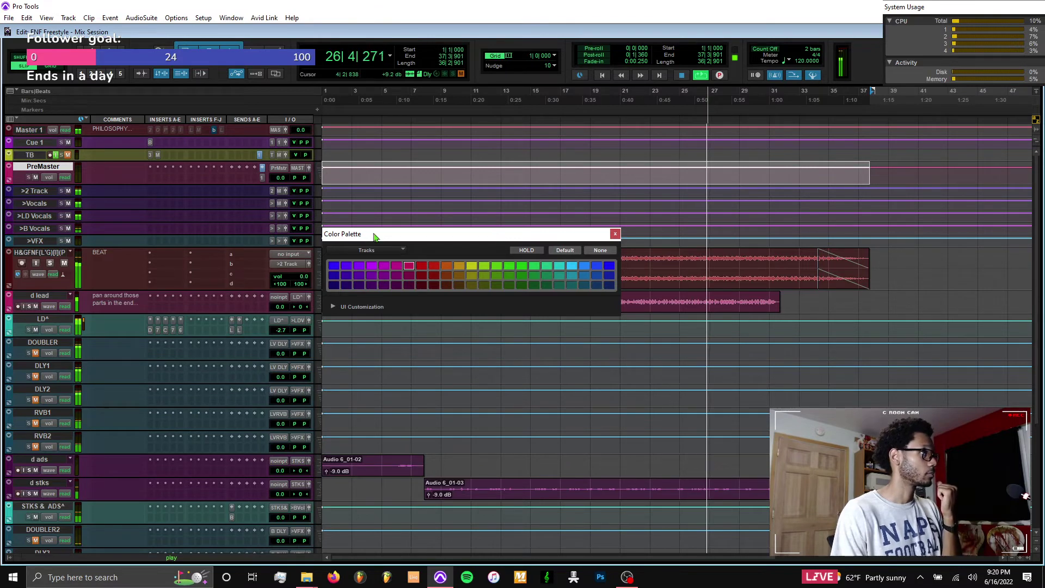
left_click_drag(375, 235, 388, 148)
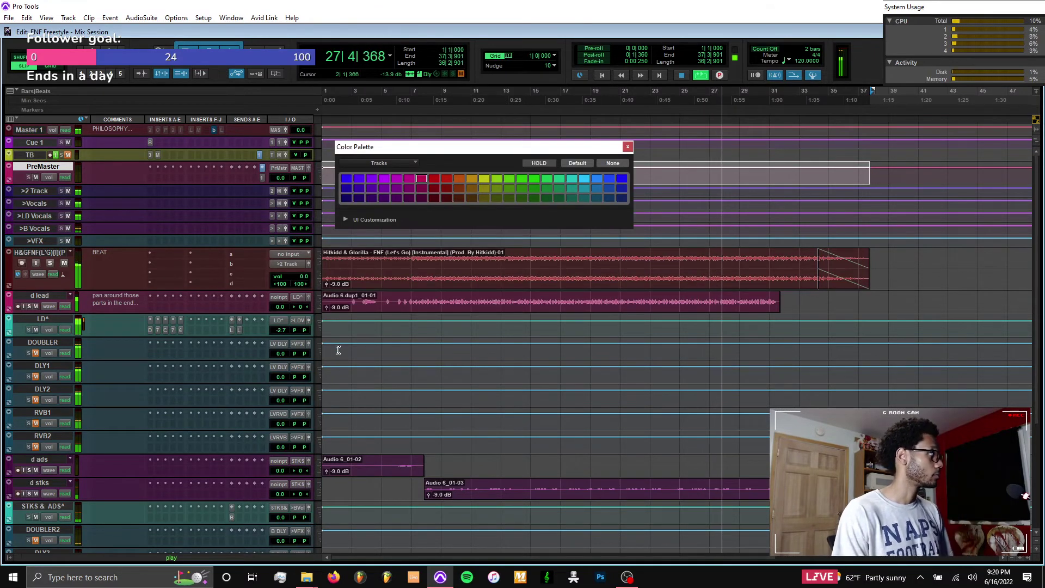
scroll(338, 349, "down", 1)
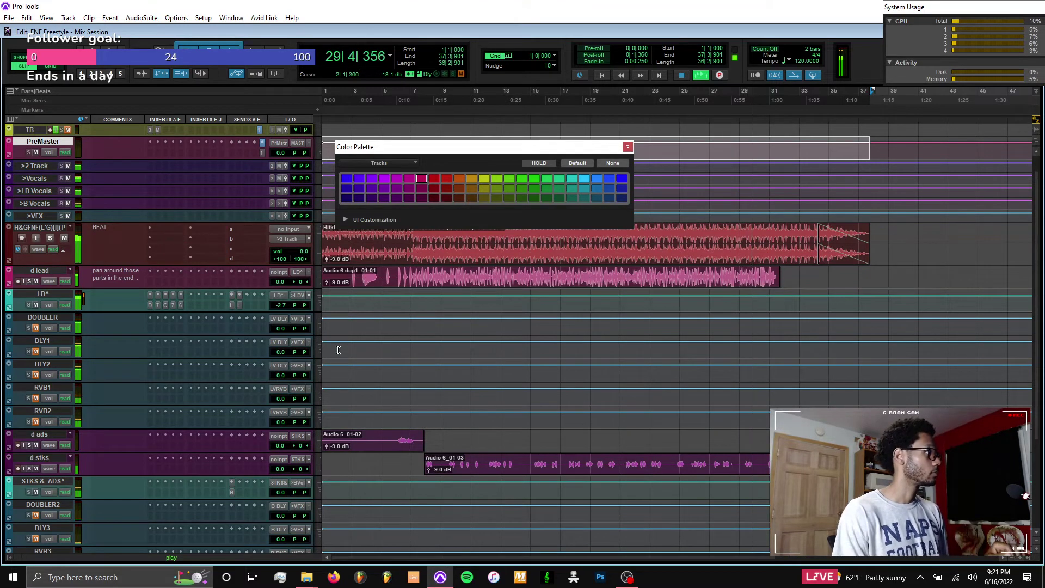
Examine the whole beat clip and the waveform at its very start up close, and return to the full track view
left_click(353, 262)
key("e")
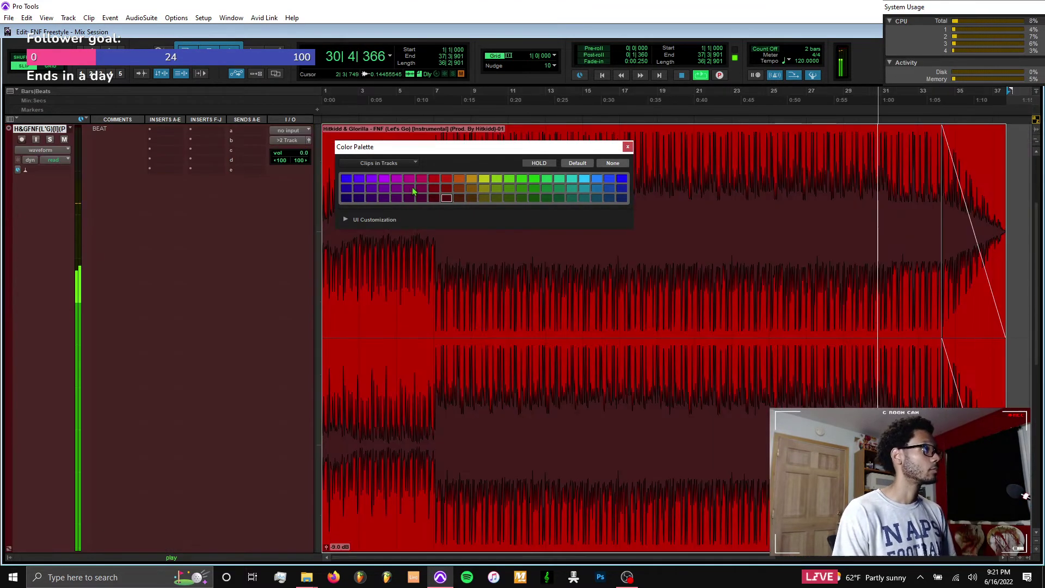
left_click_drag(424, 149, 626, 161)
key("t")
key("t")
key("t")
key("t")
key("t")
key("t")
key("t")
key("t")
key("t")
key("t")
key("t")
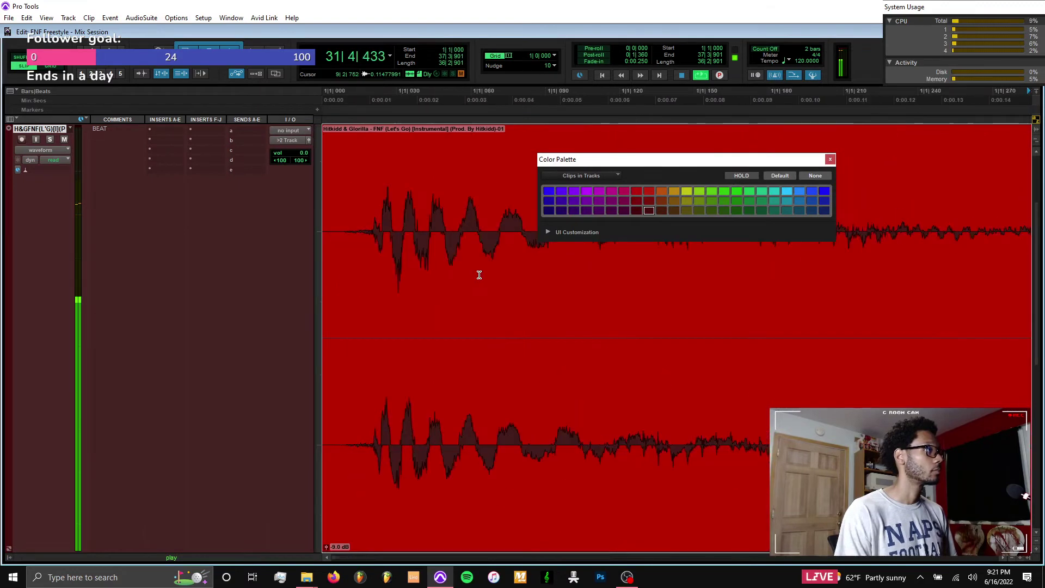
key("r")
key("r")
key("r")
key("r")
key("r")
key("r")
key("r")
key("r")
key("r")
key("r")
key("r")
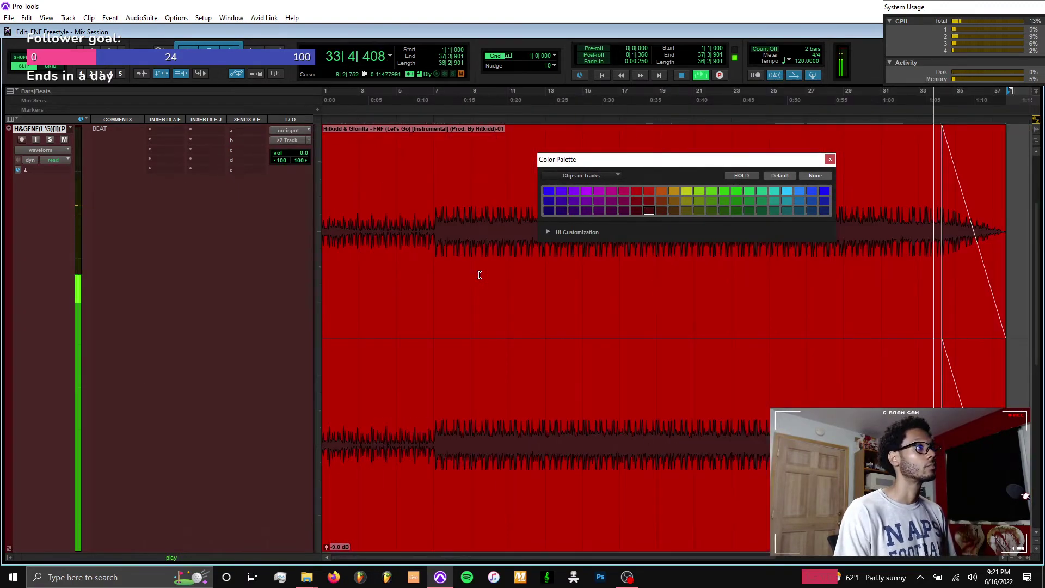
key("e")
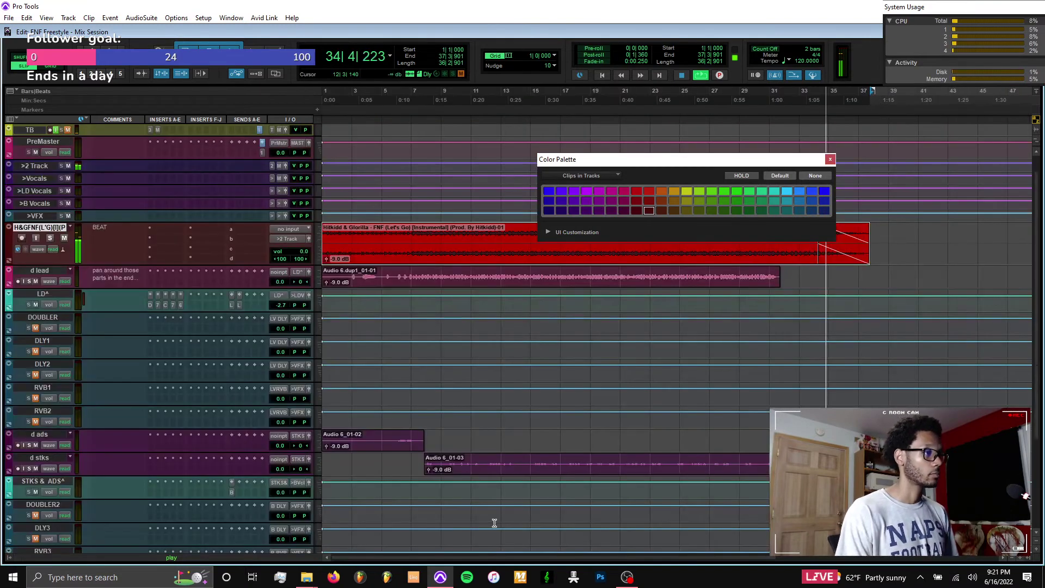
Stop playback and analyze the first Hitkidd & Glorilla beat file from the original session's Audio Files folder in MixMeister BPM Analyzer
key("space")
left_click(521, 578)
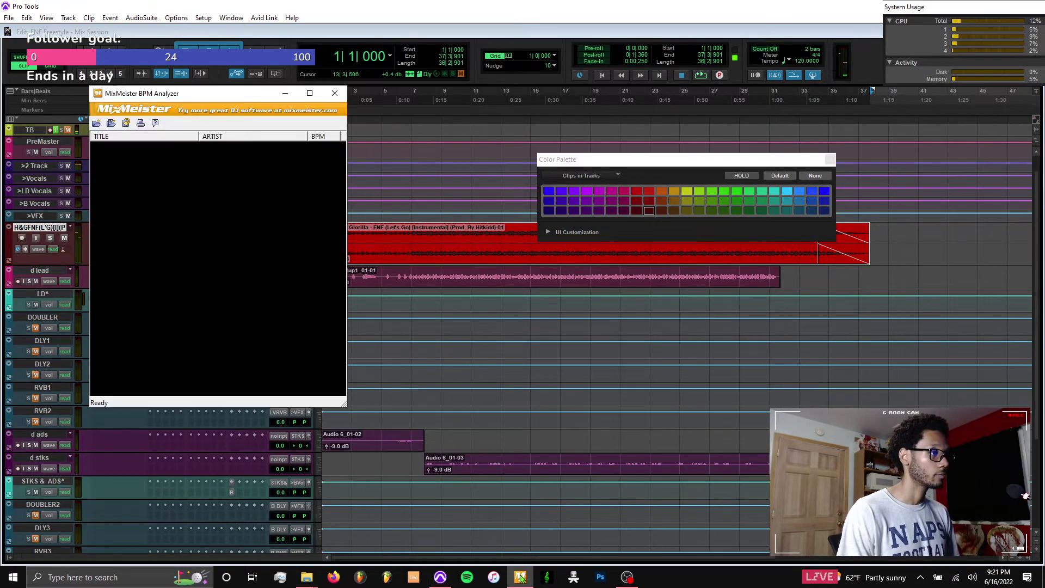
mouse_move(307, 577)
left_click(294, 540)
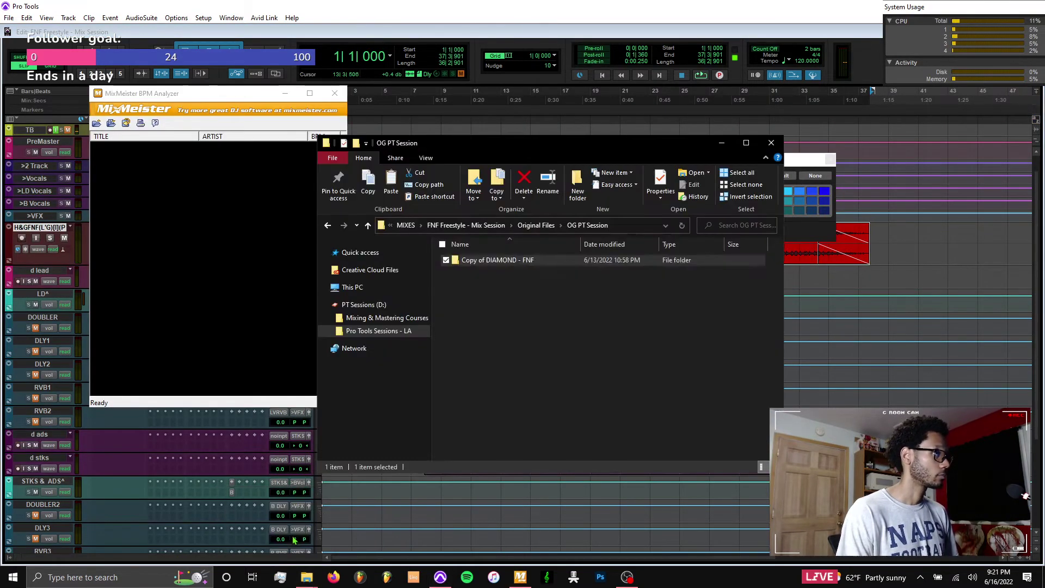
double_click(554, 267)
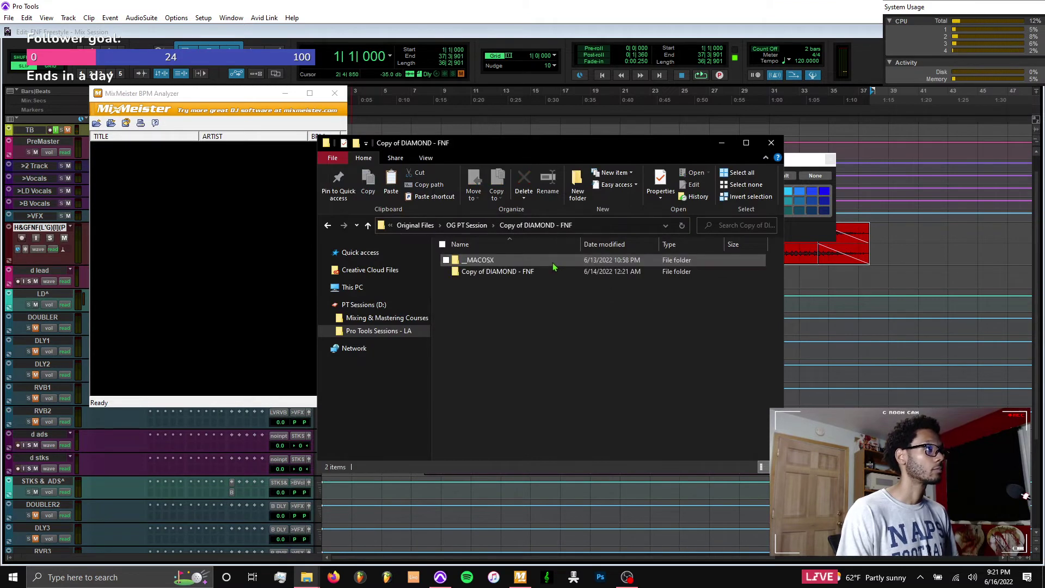
double_click(515, 271)
double_click(512, 265)
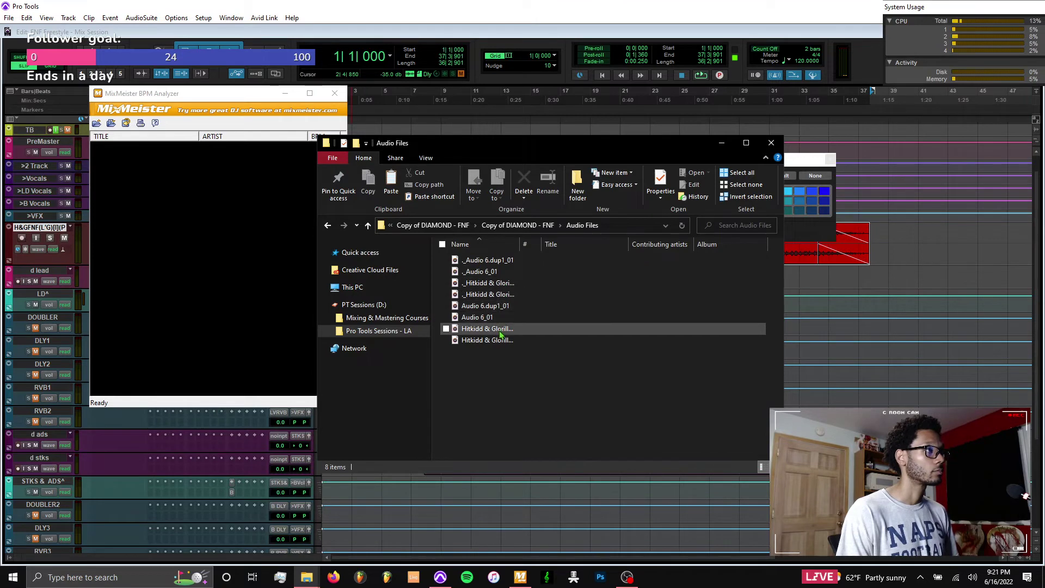
left_click_drag(488, 329, 221, 316)
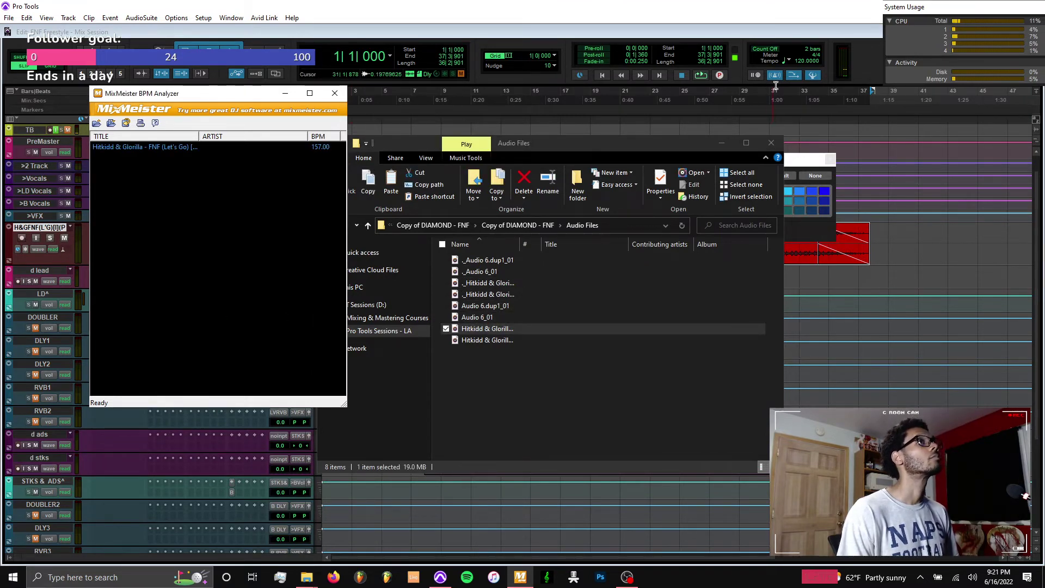
Switch back to Pro Tools, set the session tempo to 157 BPM and move the Color Palette off the timeline
left_click(800, 64)
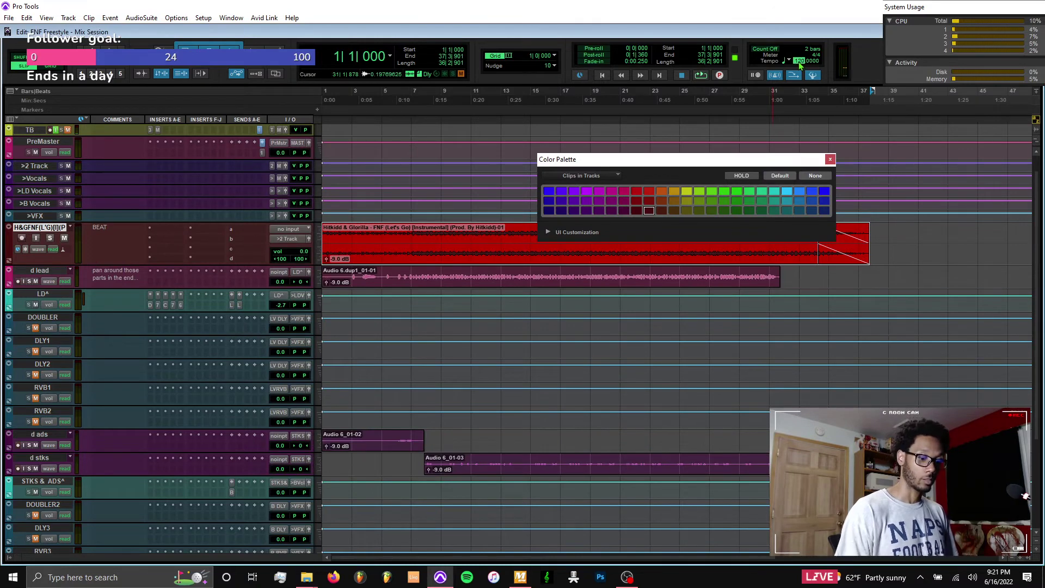
key("Return")
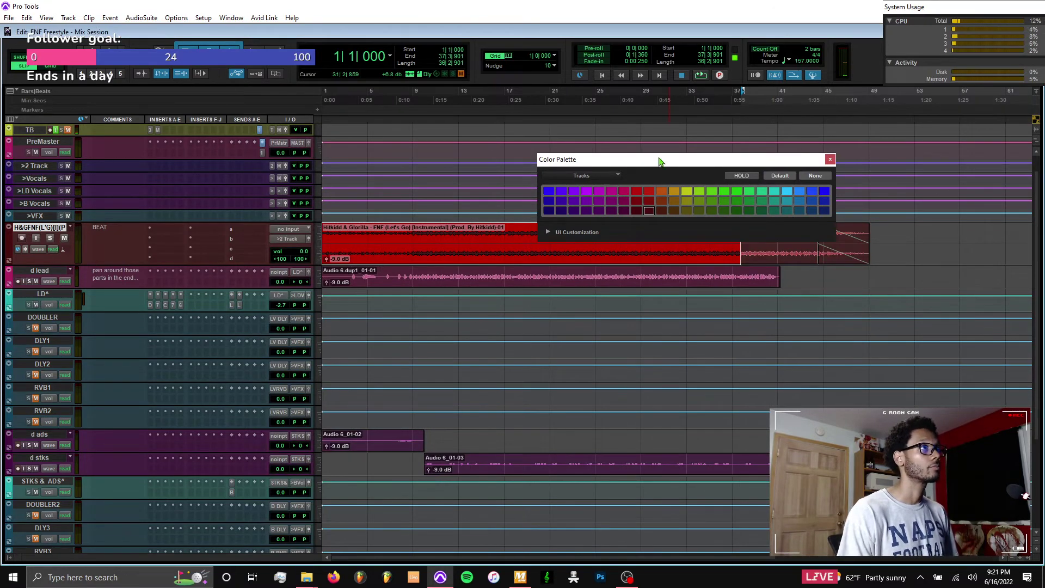
left_click_drag(654, 168, 756, 66)
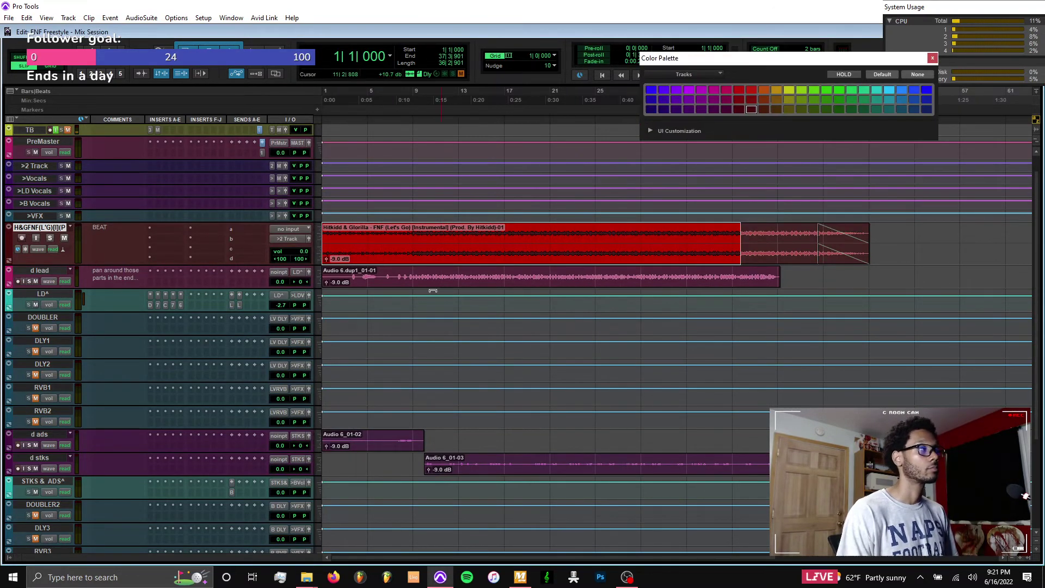
Play the session and compare the beat's transient at bar 9 with the grid line
key("space")
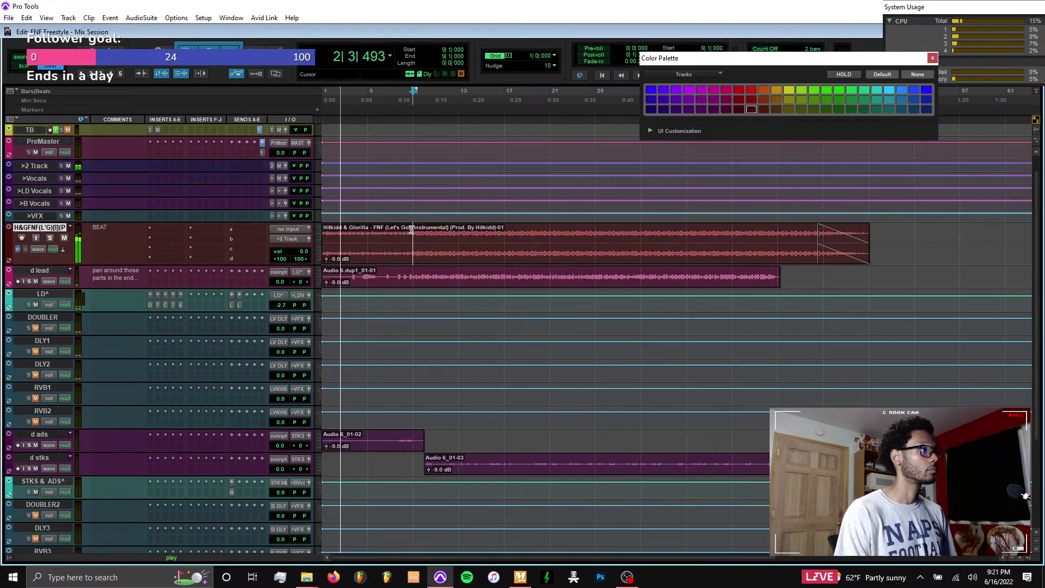
scroll(411, 230, "up", 3)
scroll(411, 230, "up", 4)
scroll(411, 230, "up", 6)
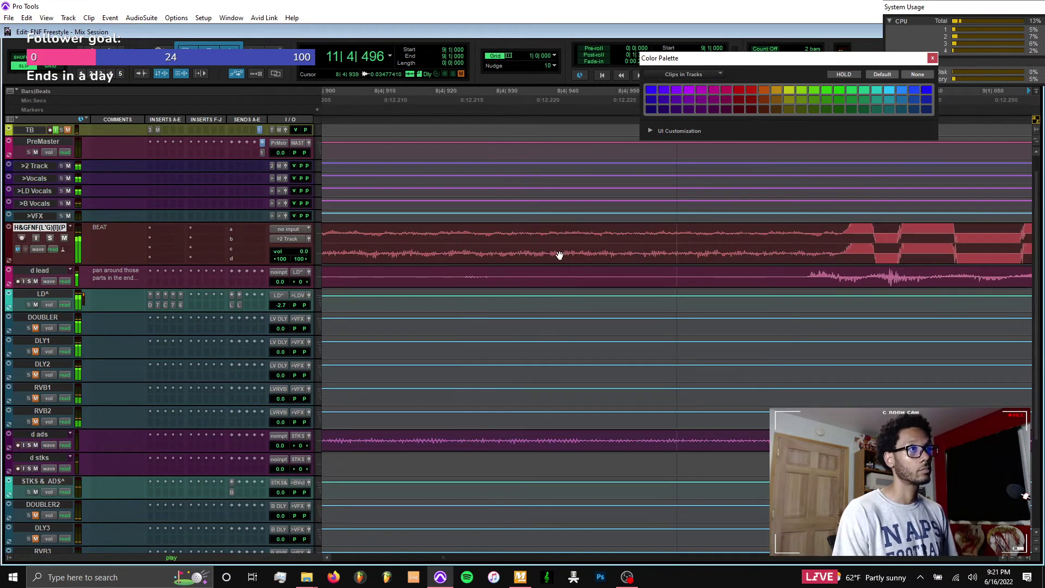
Try deleting the short stretch of the beat between bar 9 and the transient in Shuffle mode, and undo the cut
left_click(822, 239, "shift")
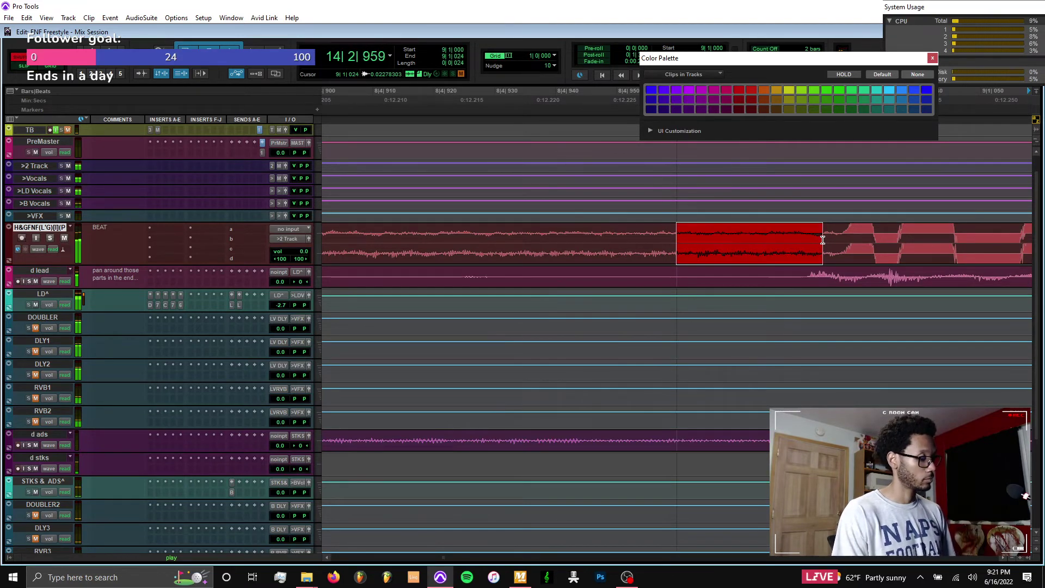
key("Delete")
key("r")
key("r")
key("r")
key("r")
key("r")
key("r")
key("r")
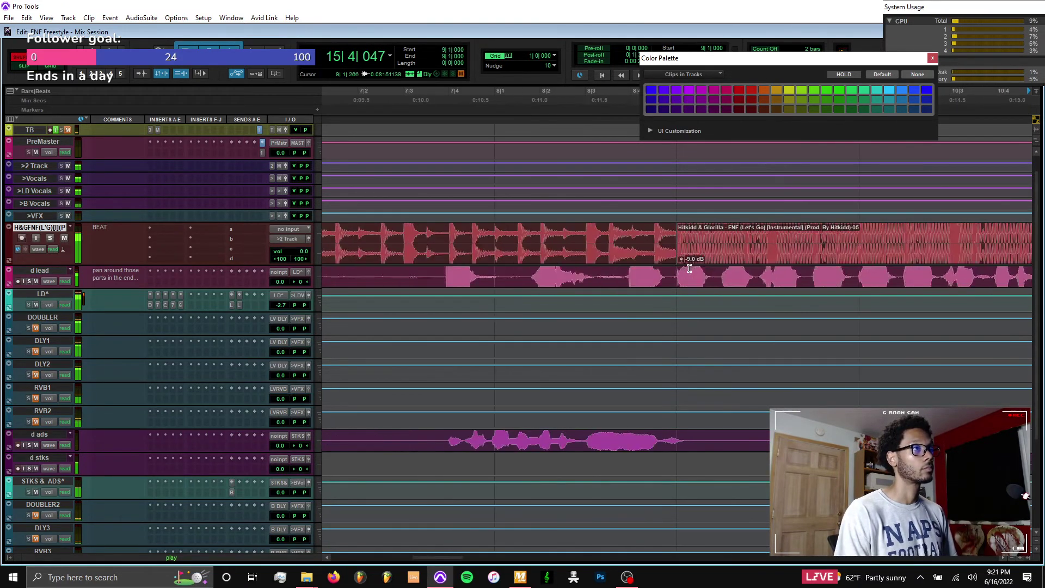
key("r")
key("r")
left_click_drag(680, 243, 92, 233)
key("ctrl+z")
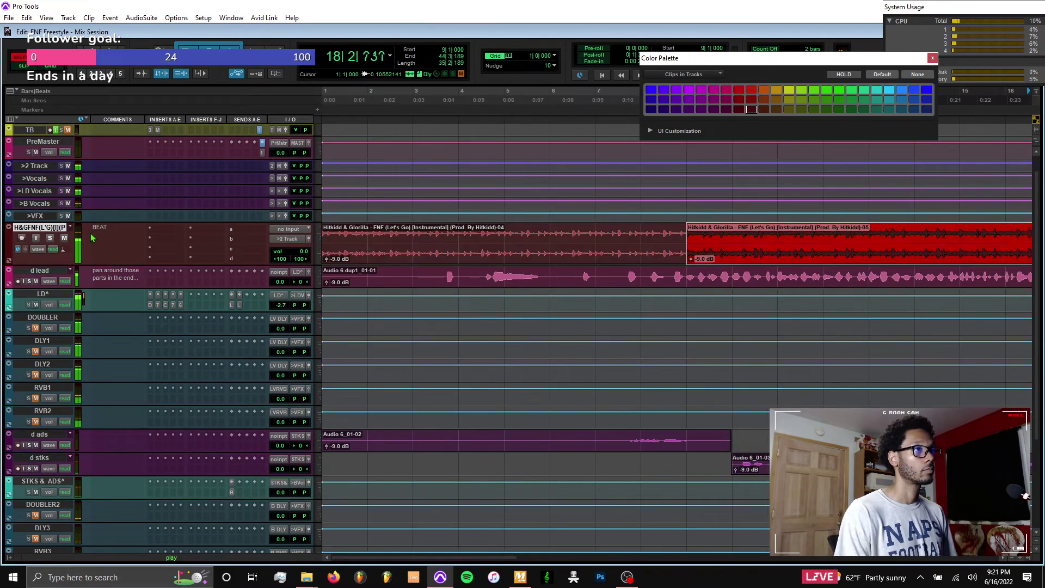
key("ctrl+z")
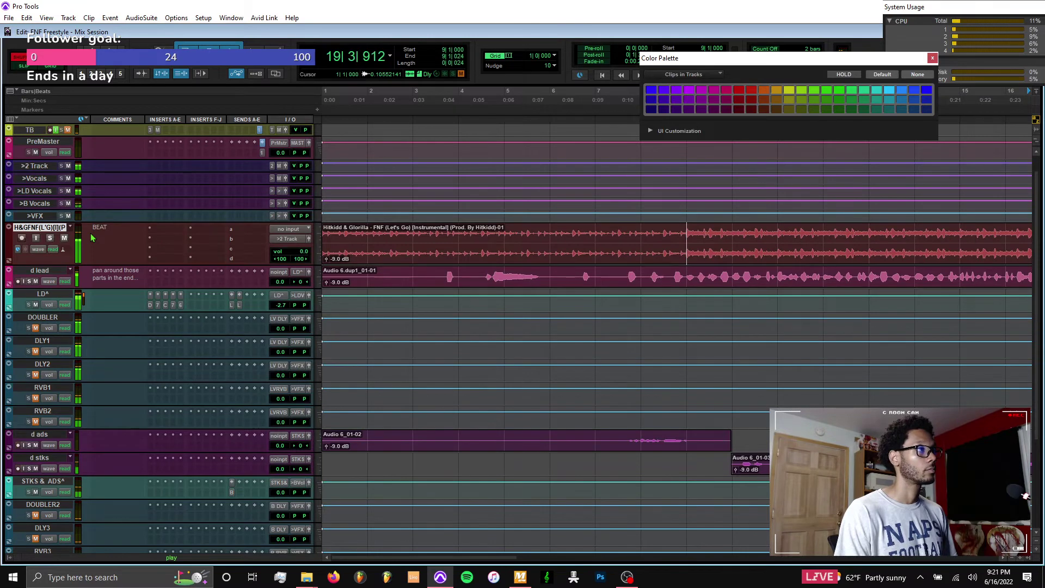
Stop playback and delete the silence before the beat's first transient, up to 1|1|026, from the beat, d lead and d ads tracks in Shuffle mode
left_click_drag(333, 235, 271, 236)
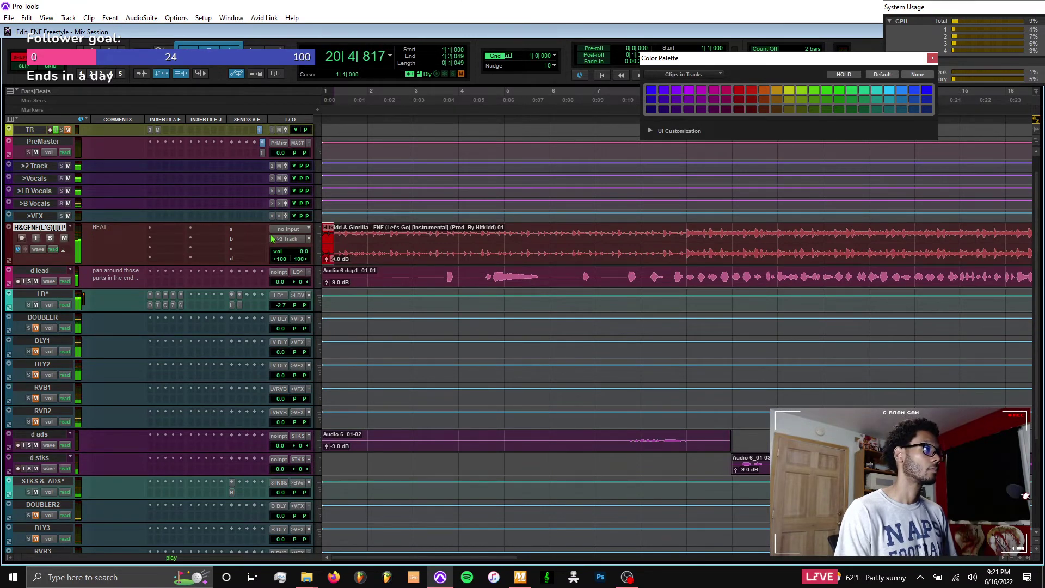
key("t")
key("t")
key("t")
key("t")
key("t")
key("space")
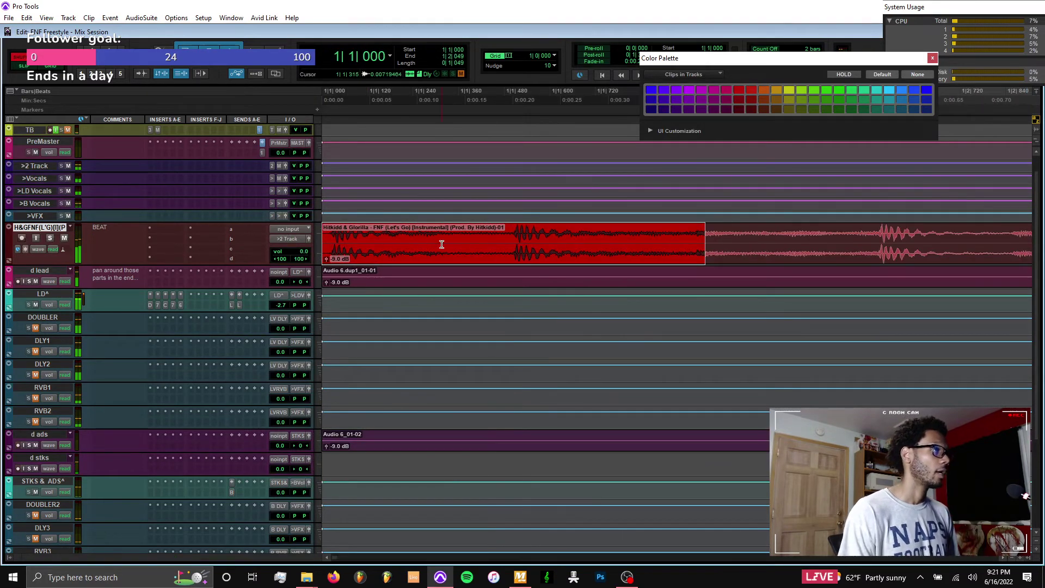
left_click_drag(520, 237, 333, 237)
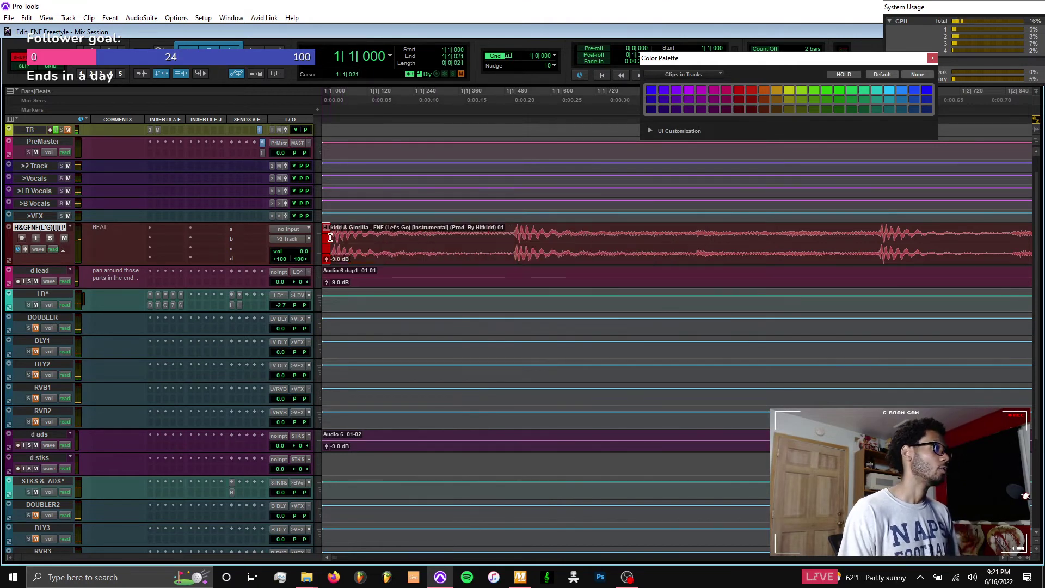
key("t")
key("t")
key("t")
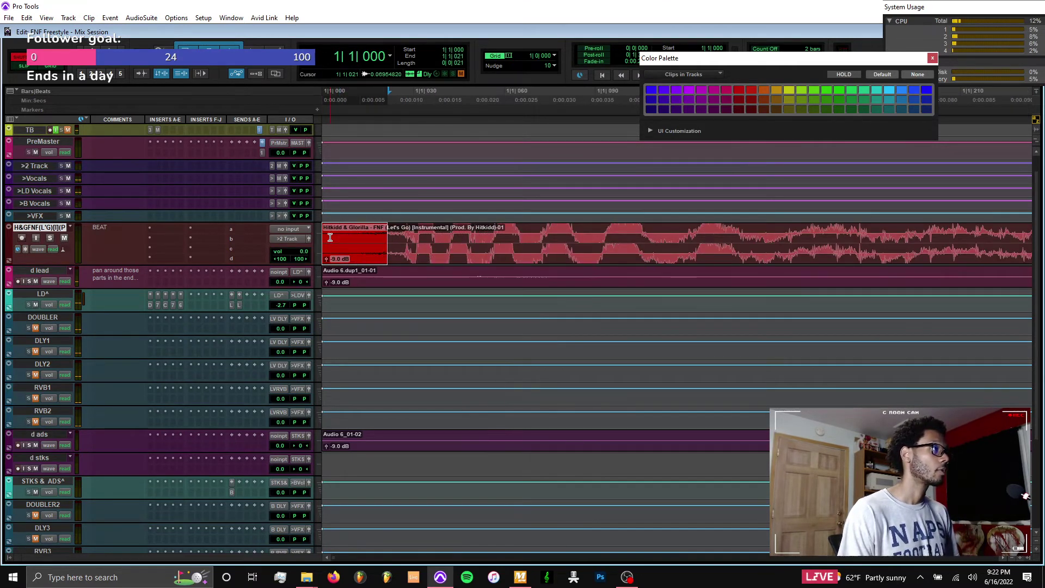
key("t")
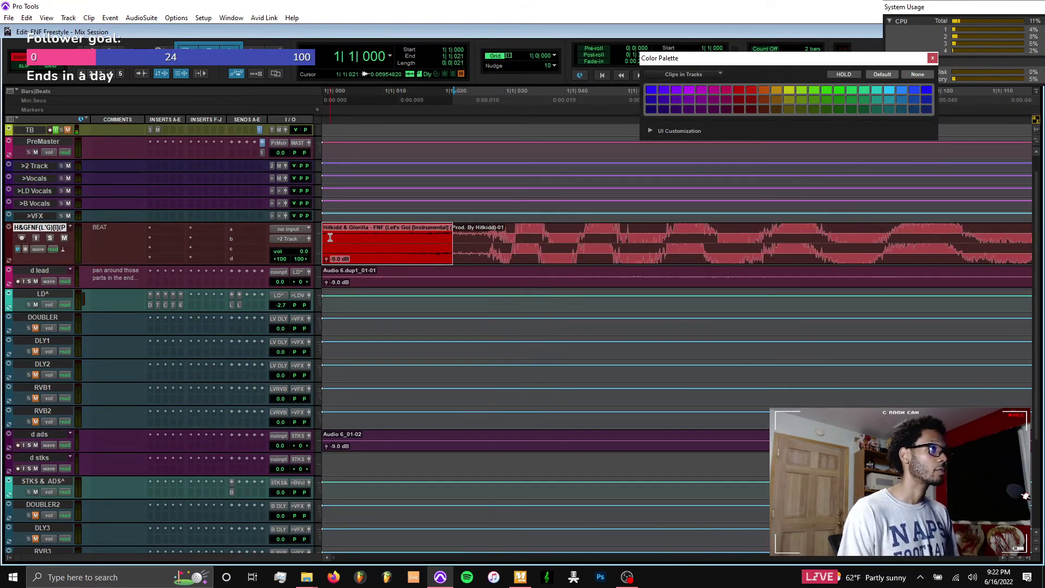
left_click(482, 238, "shift")
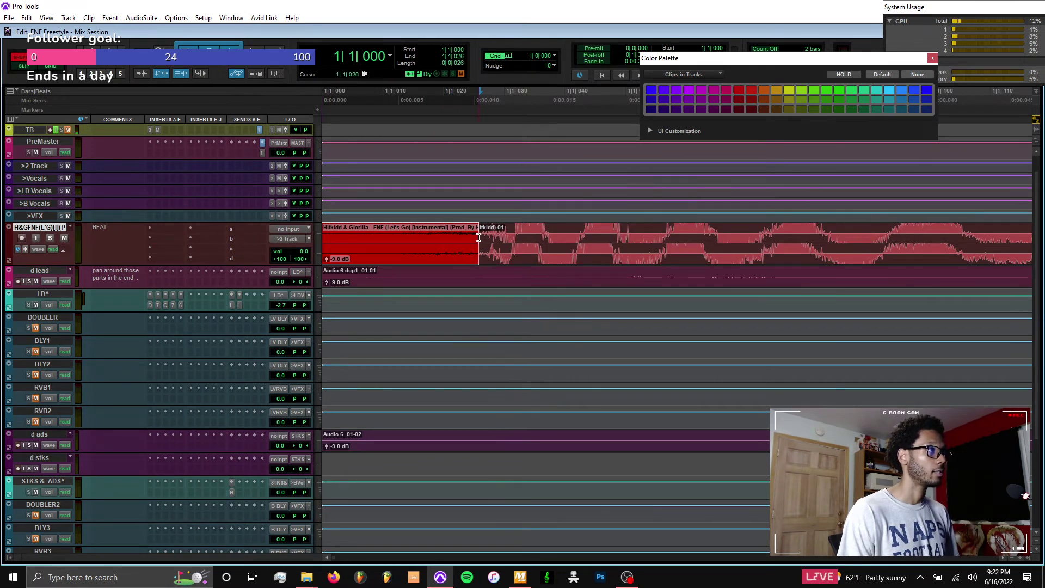
left_click(437, 276, "shift")
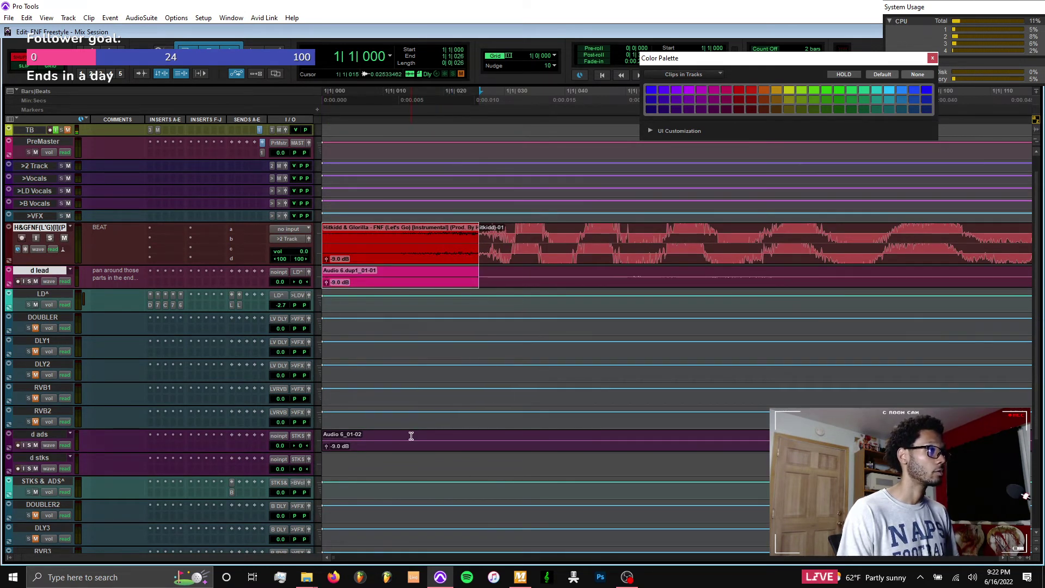
left_click(411, 436, "shift")
key("Delete")
Check how the beat's transient lines up with the grid line at bar 9
key("r")
key("r")
key("r")
key("r")
key("r")
key("r")
key("r")
key("r")
key("r")
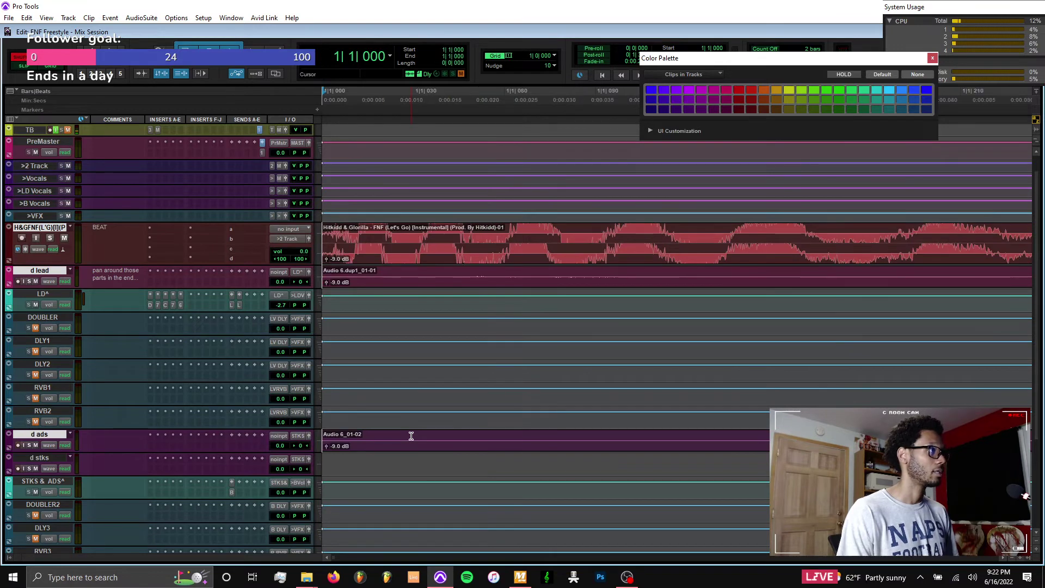
left_click(678, 231)
key("t")
key("t")
key("t")
key("t")
key("t")
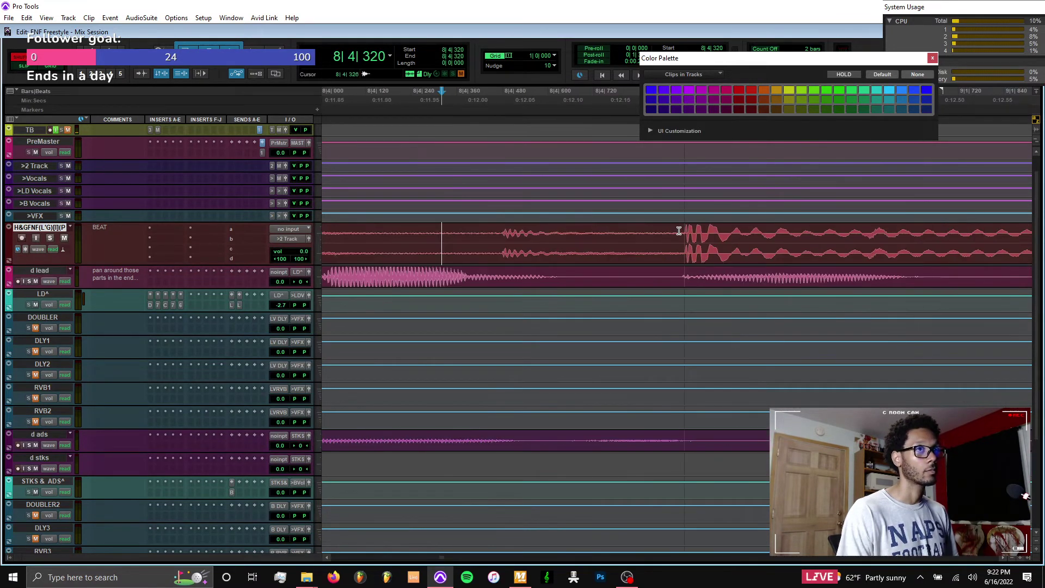
left_click(679, 231)
key("t")
key("t")
key("t")
key("t")
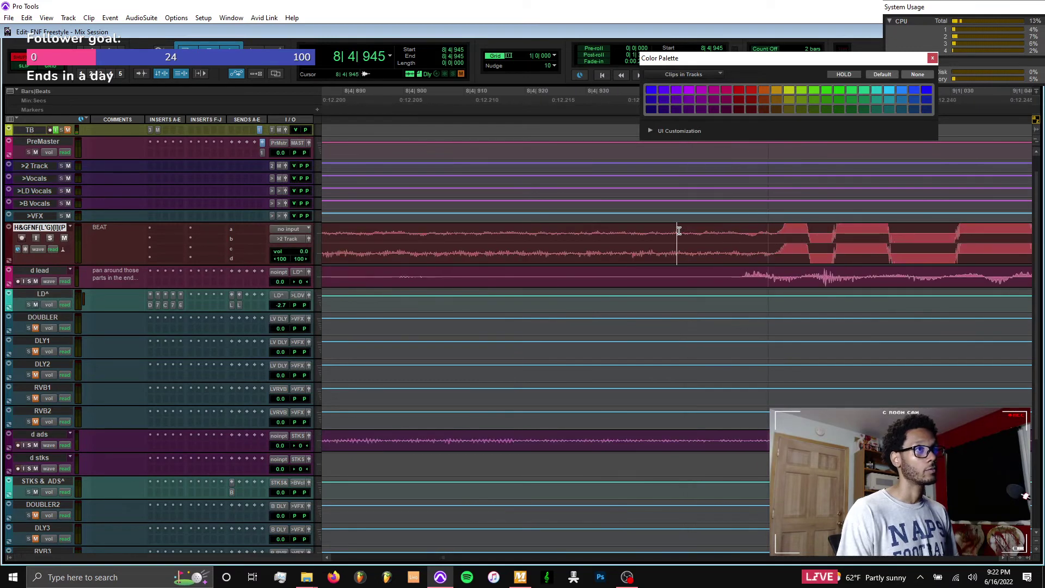
Check how the beat's transient lines up with the grid line at bar 27
key("r")
key("r")
key("r")
key("r")
key("r")
key("r")
key("r")
key("r")
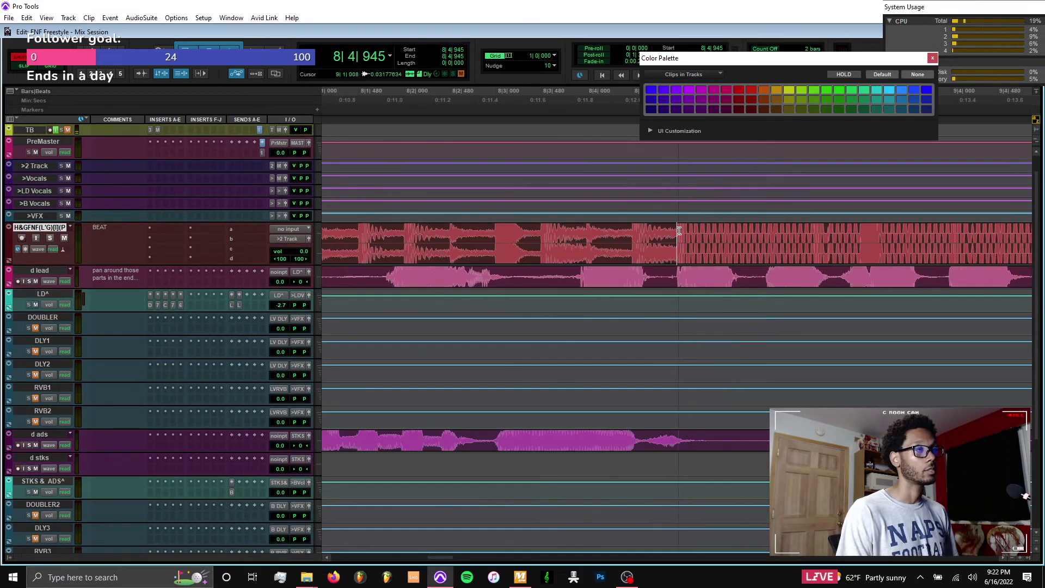
key("r")
key("r")
key("r")
key("r")
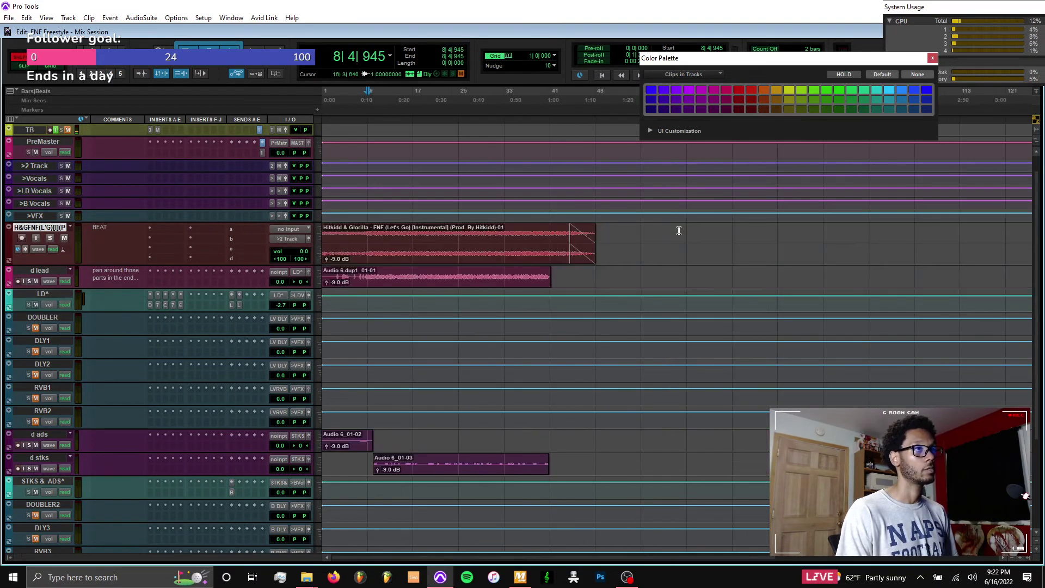
left_click(472, 234)
key("t")
key("t")
key("t")
key("t")
key("t")
key("t")
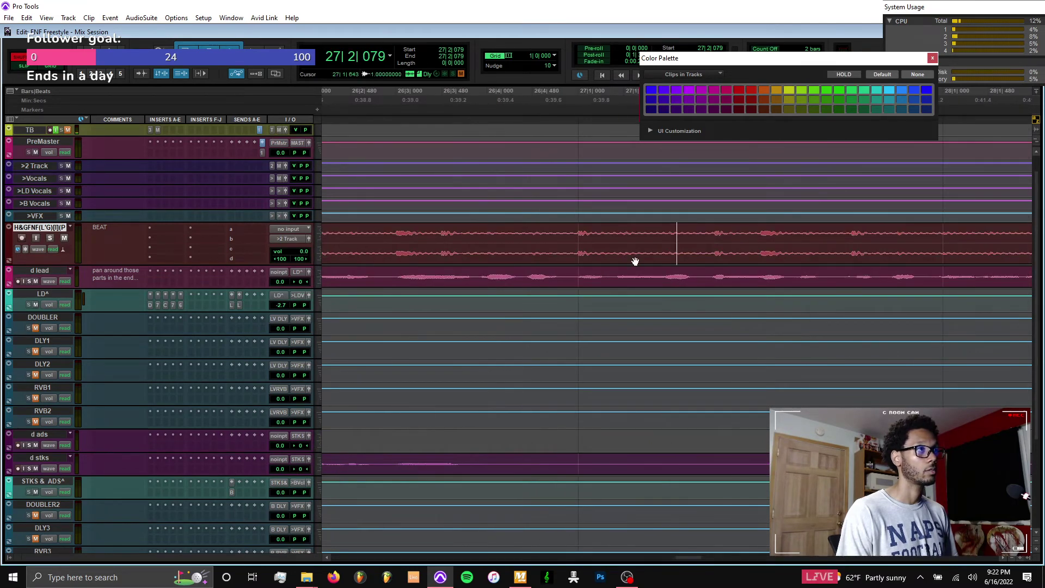
key("r")
key("r")
key("r")
key("r")
key("r")
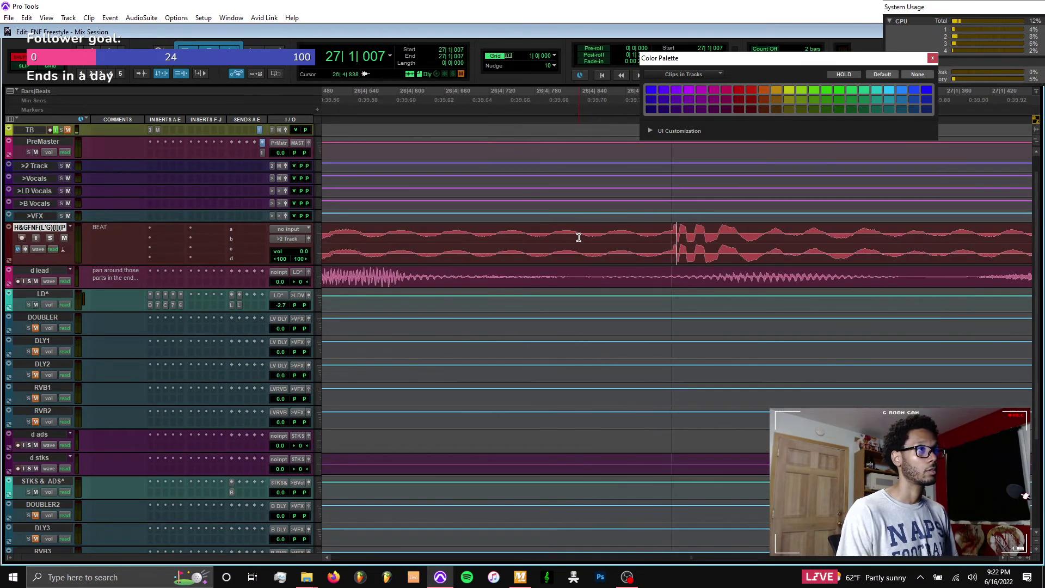
key("r")
key("r")
key("r")
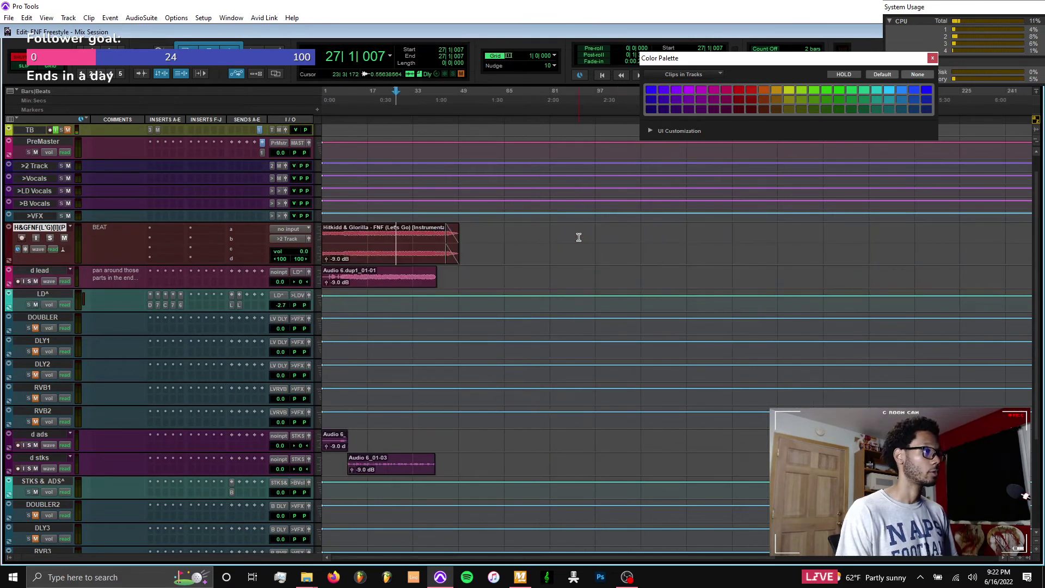
Return to the session start, play it briefly and look over the vocal and effects tracks' levels and routing
key("Return")
key("space")
key("space")
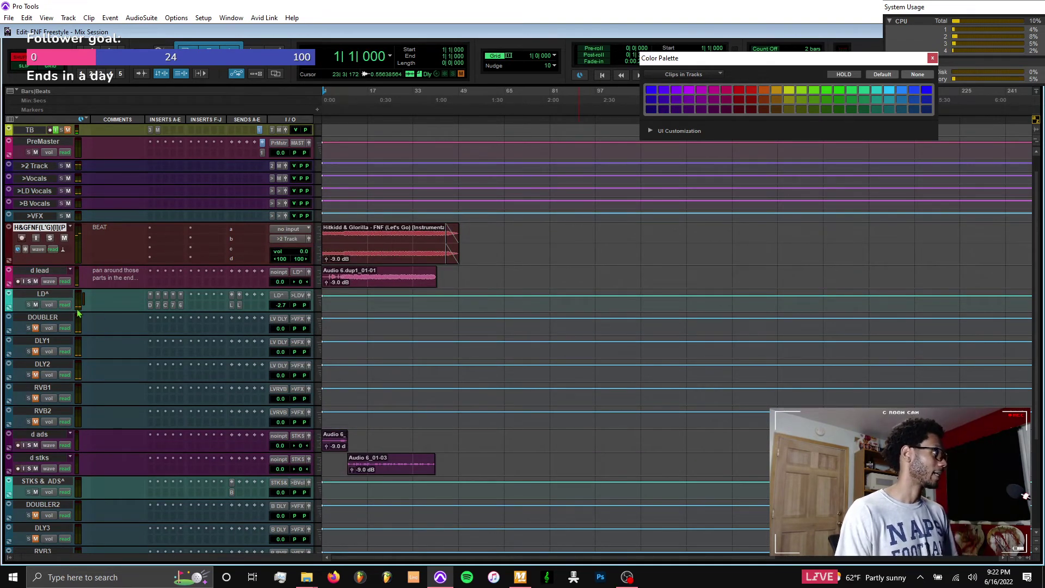
scroll(76, 346, "down", 3)
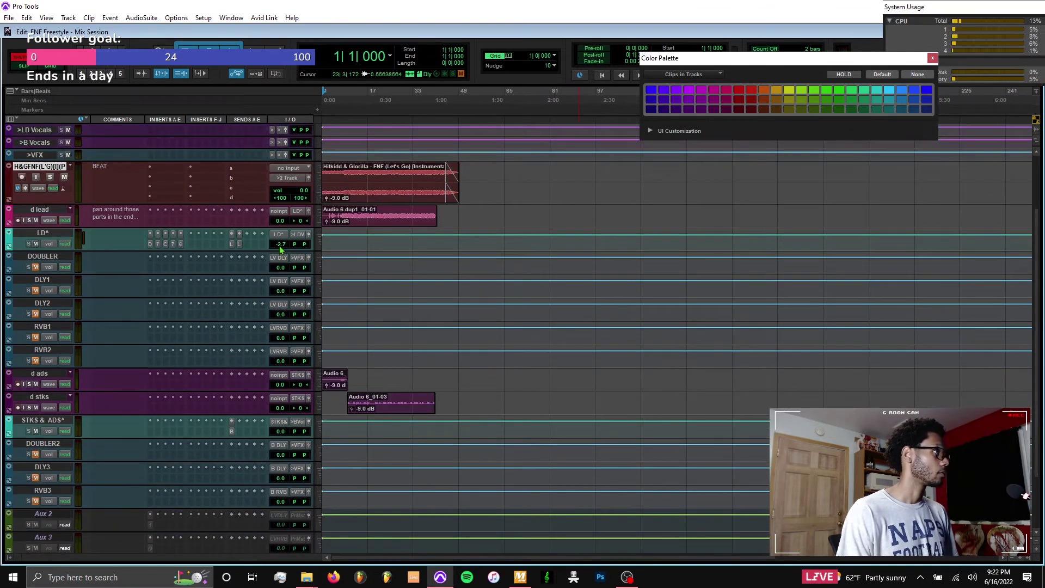
scroll(287, 452, "down", 4)
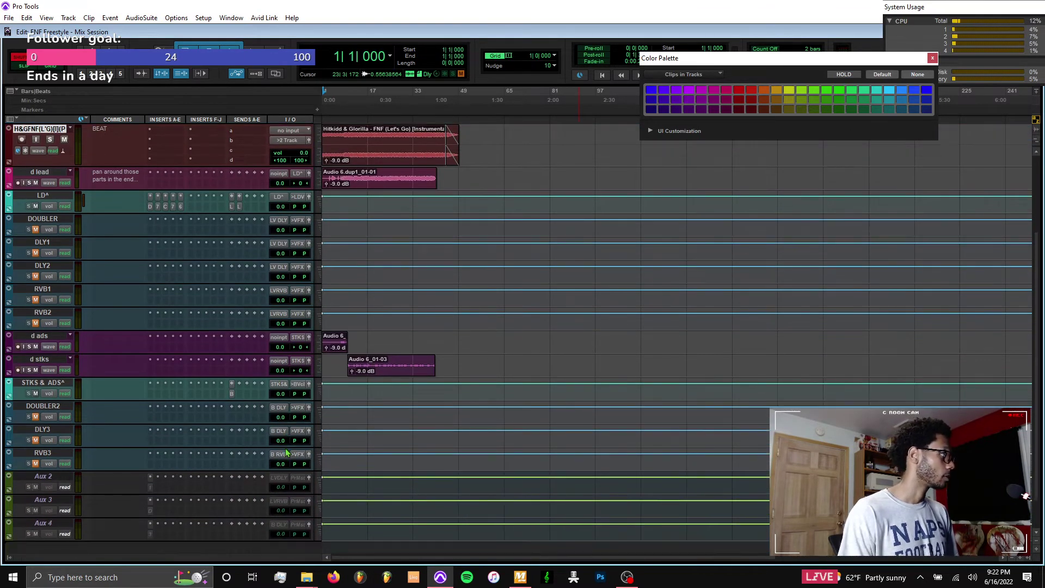
scroll(287, 452, "up", 6)
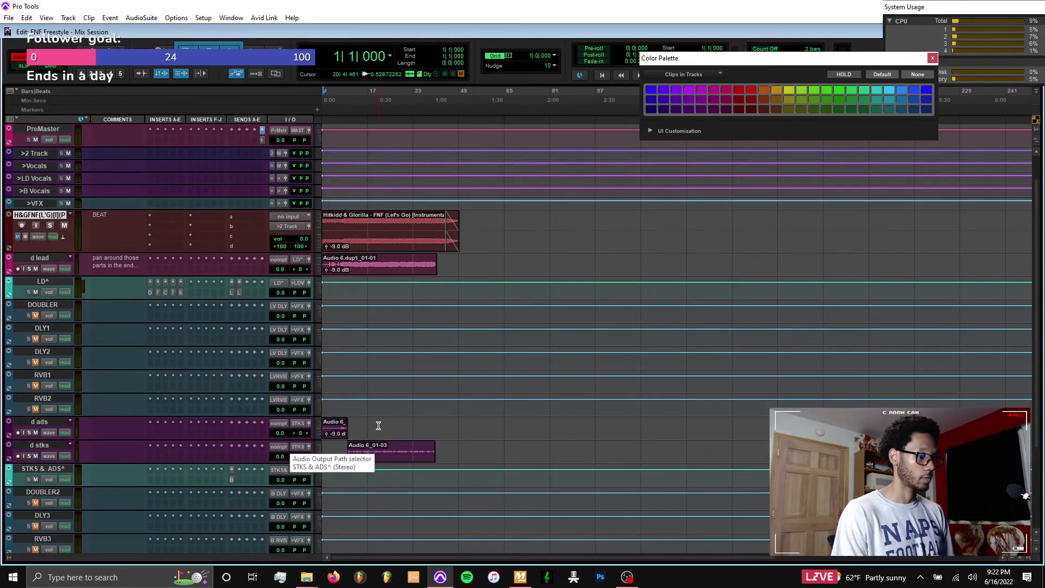
Show the mixer, watch the master levels and open the Master 1 output window, placed clear of the main channel strips
key("ctrl+equal")
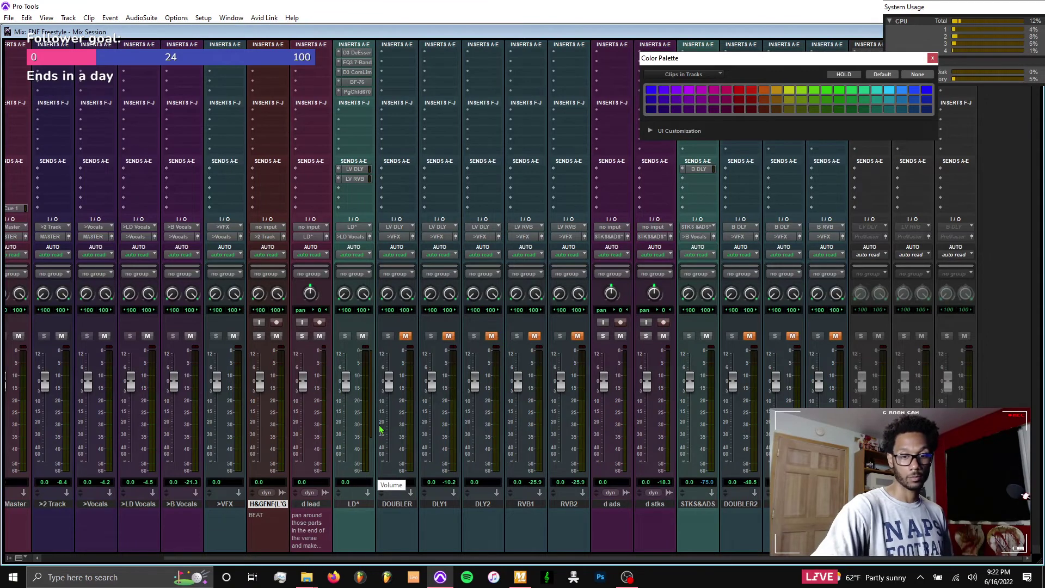
scroll(350, 426, "left", 3)
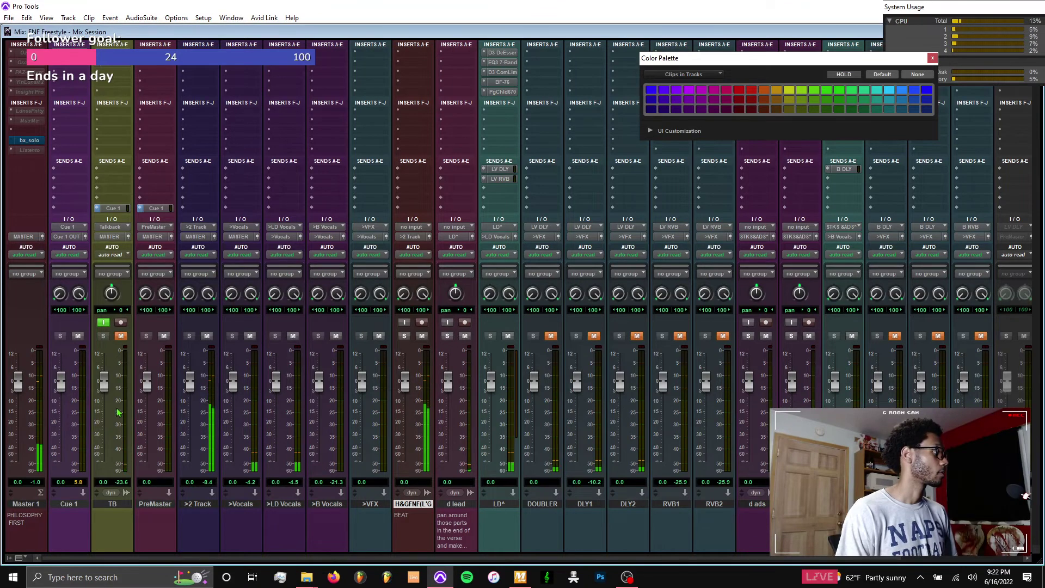
left_click(42, 236)
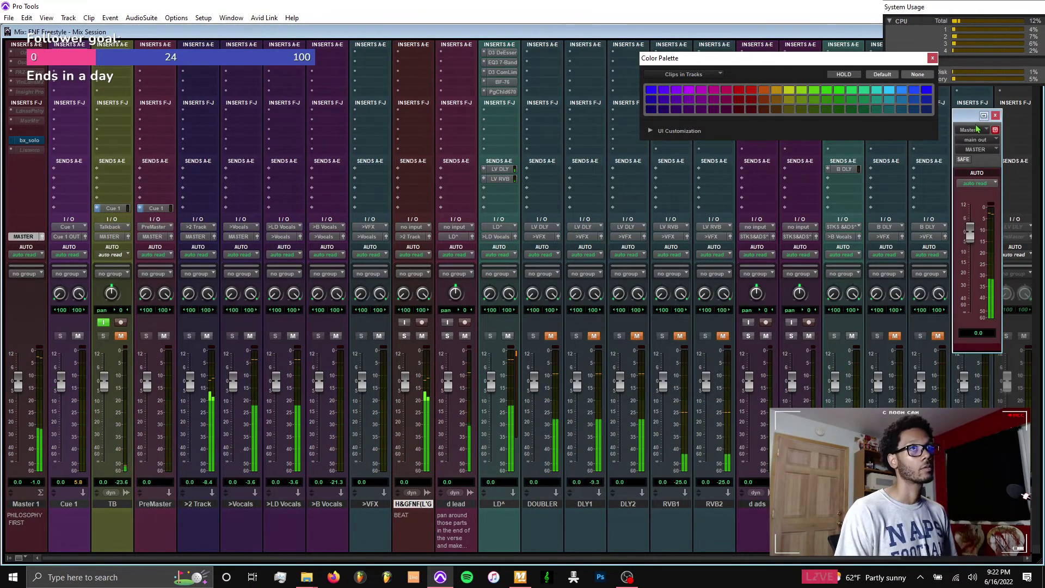
left_click_drag(976, 120, 1000, 301)
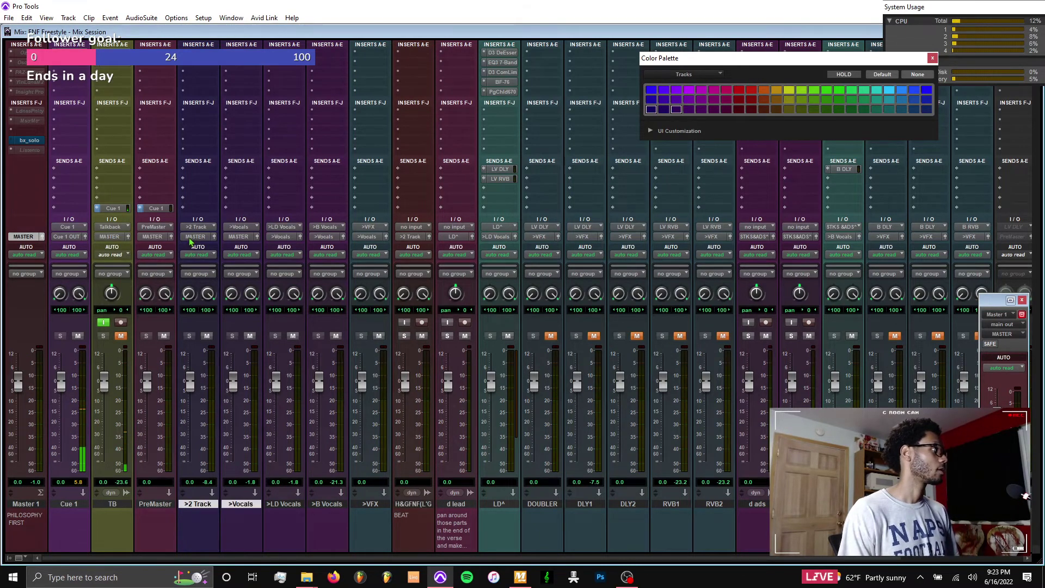
Route the >2 Track and >Vocals outputs to PreMaster, and open the PreMaster track's output window in place of Master 1's
left_click(190, 242)
type("pre")
key("Return")
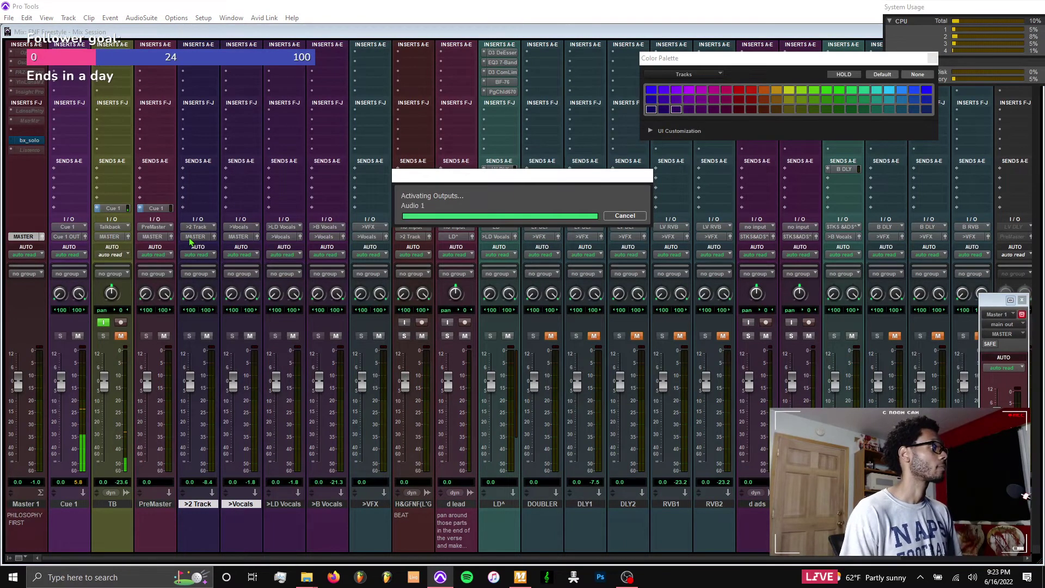
left_click(173, 240)
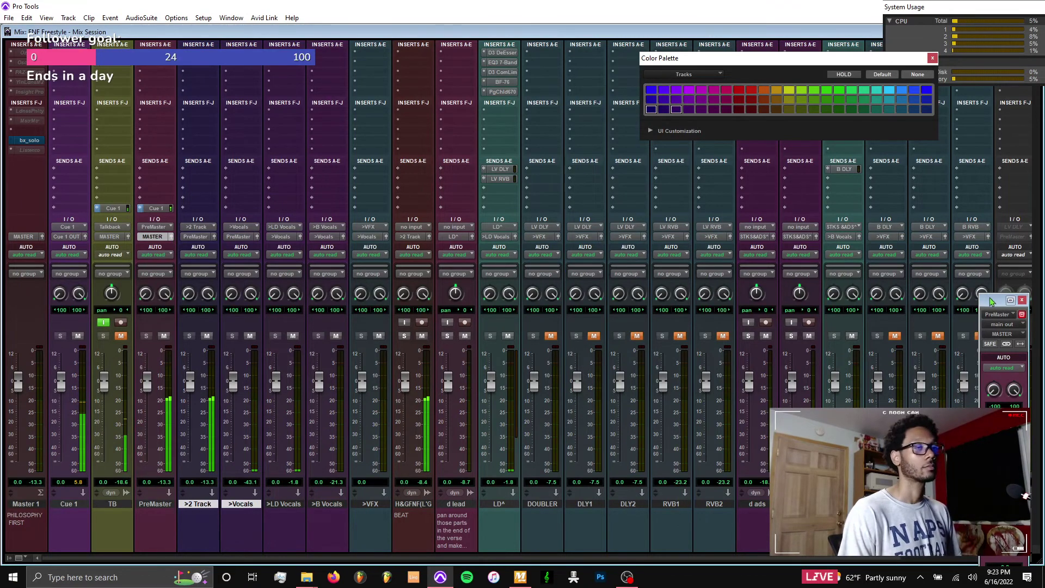
left_click_drag(990, 296, 986, 260)
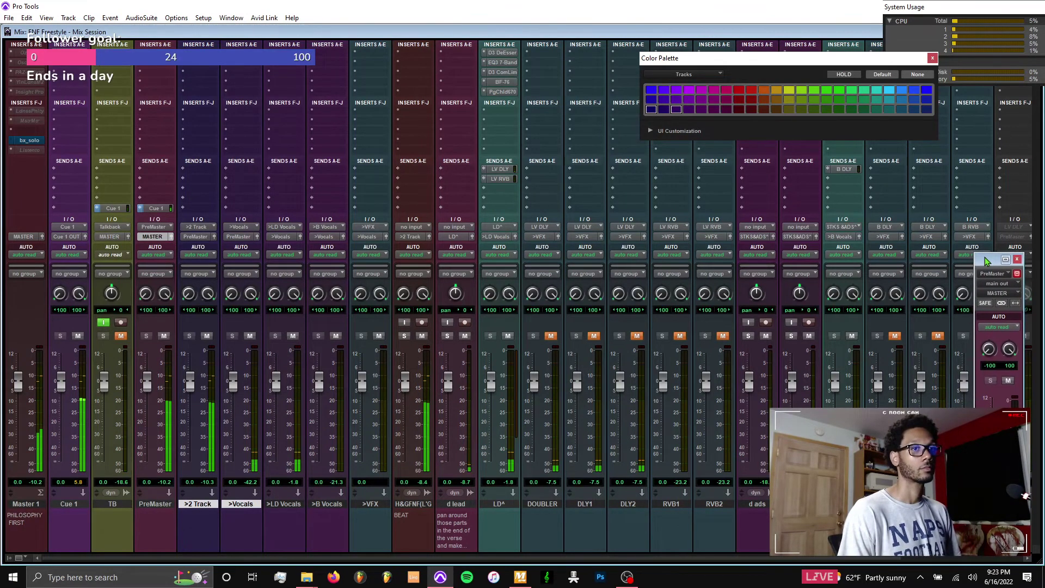
left_click(163, 336)
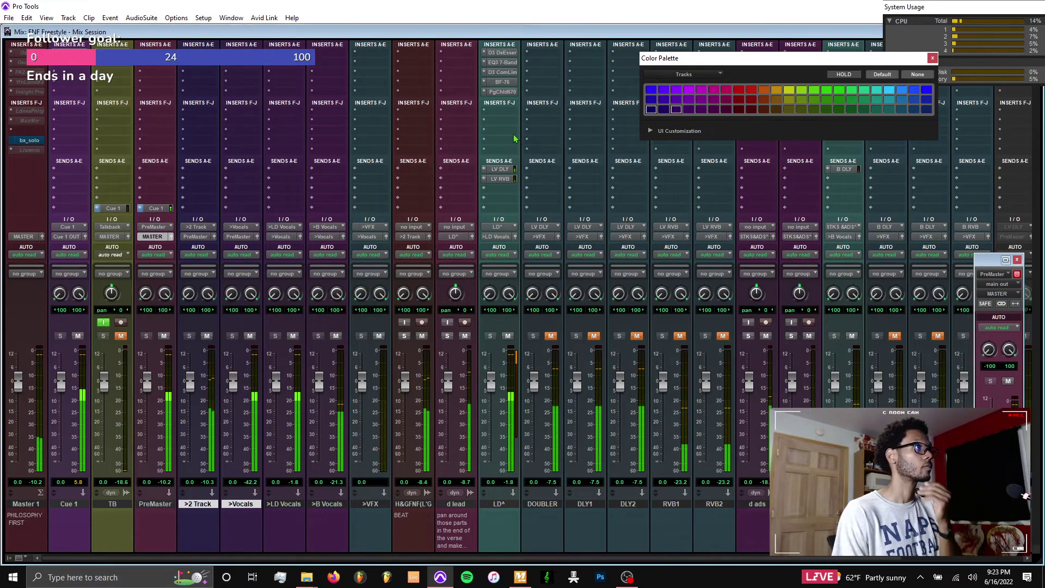
Bypass all five inserts on the LD^ track and open its Dyn3 De-Esser, placed clear of the LD^ channel strip
left_click(505, 58, "ctrl+shift")
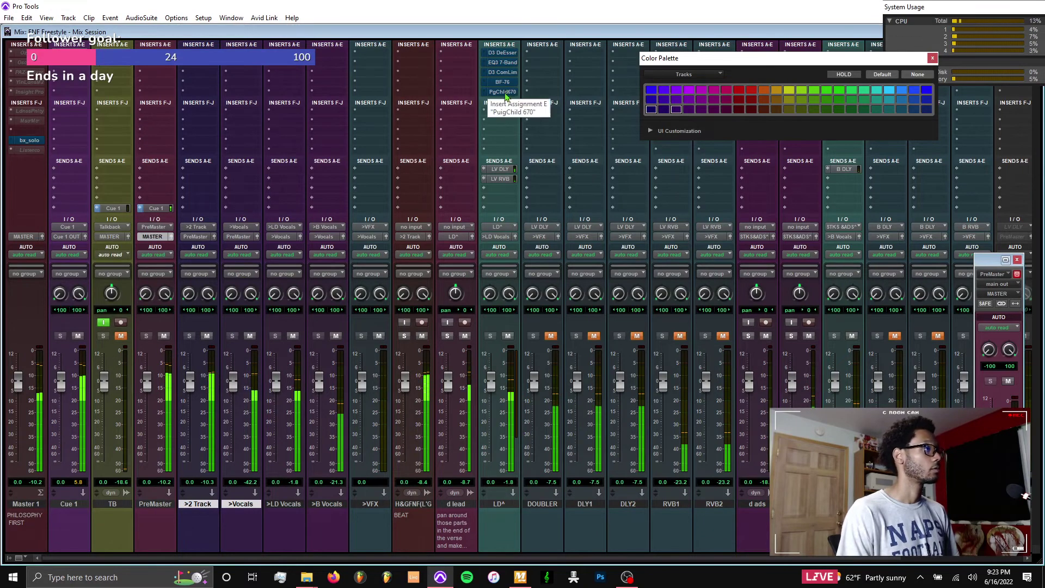
left_click(504, 54)
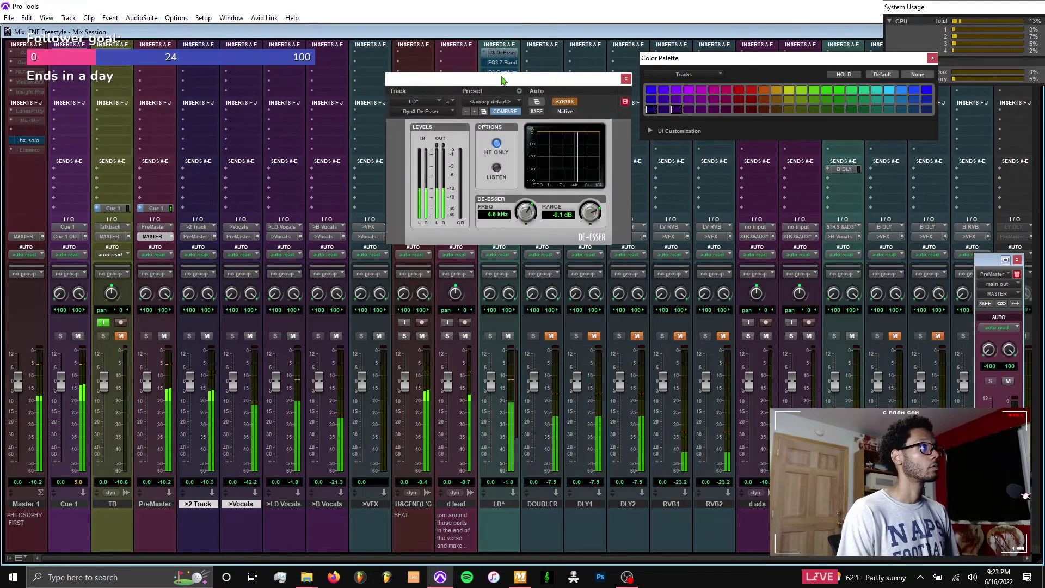
left_click_drag(488, 84, 308, 82)
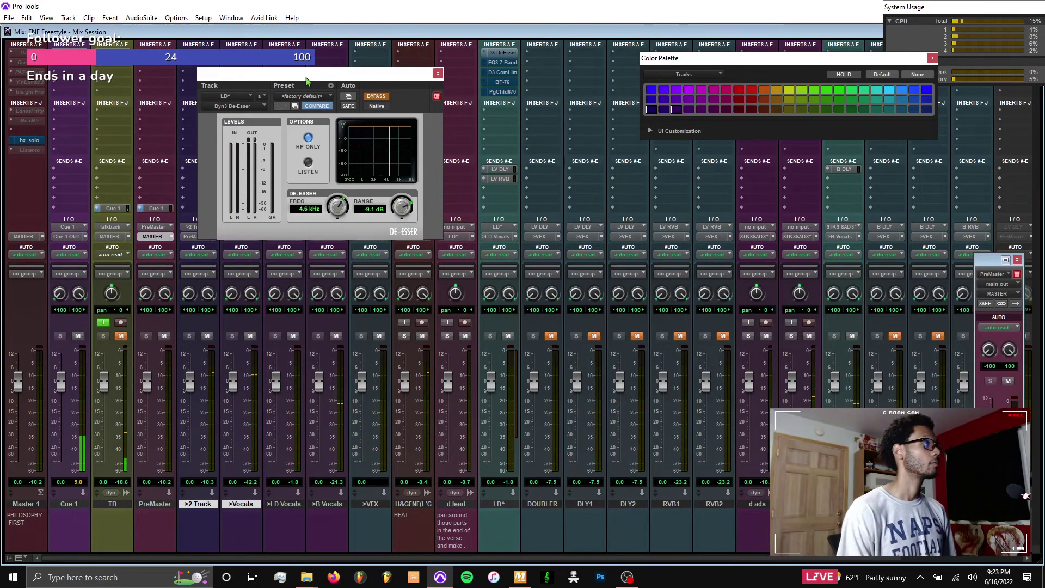
Lower the clip gain of all beat, d lead, d ads and d stks clips to -10.0 dB, and return to the mixer
key("ctrl+equal")
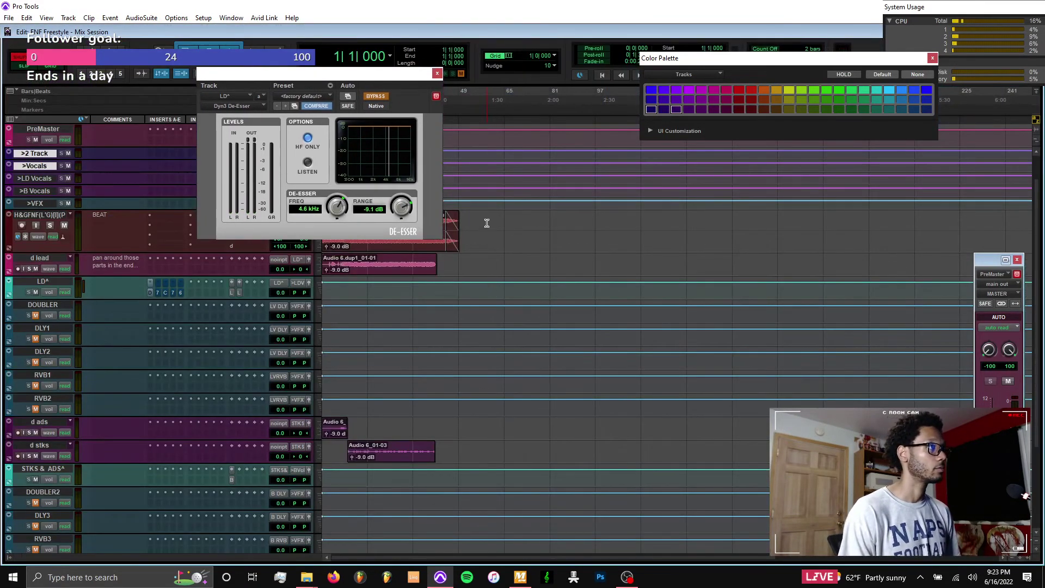
left_click_drag(487, 224, 381, 462)
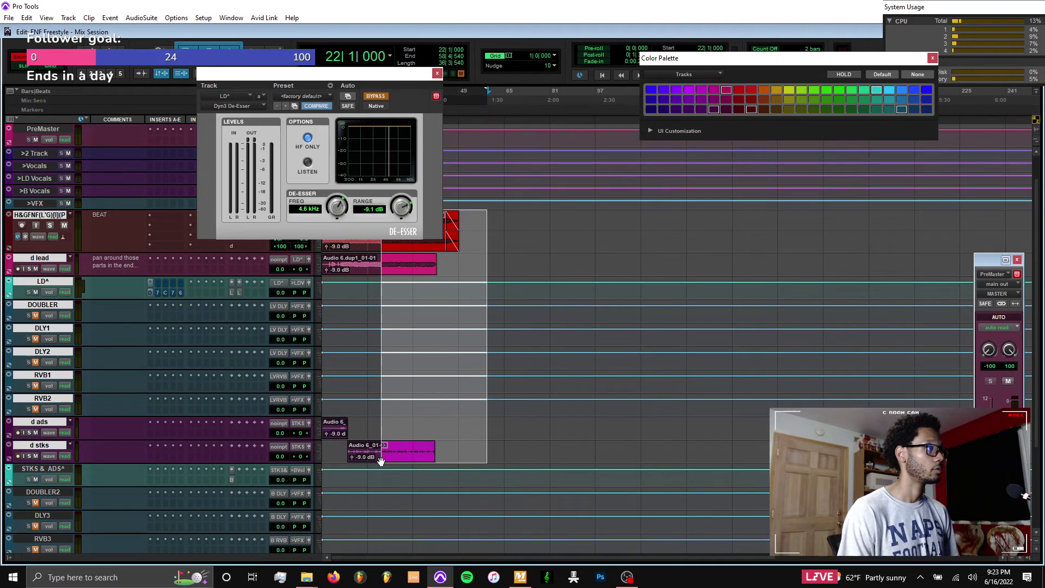
key("ctrl+a")
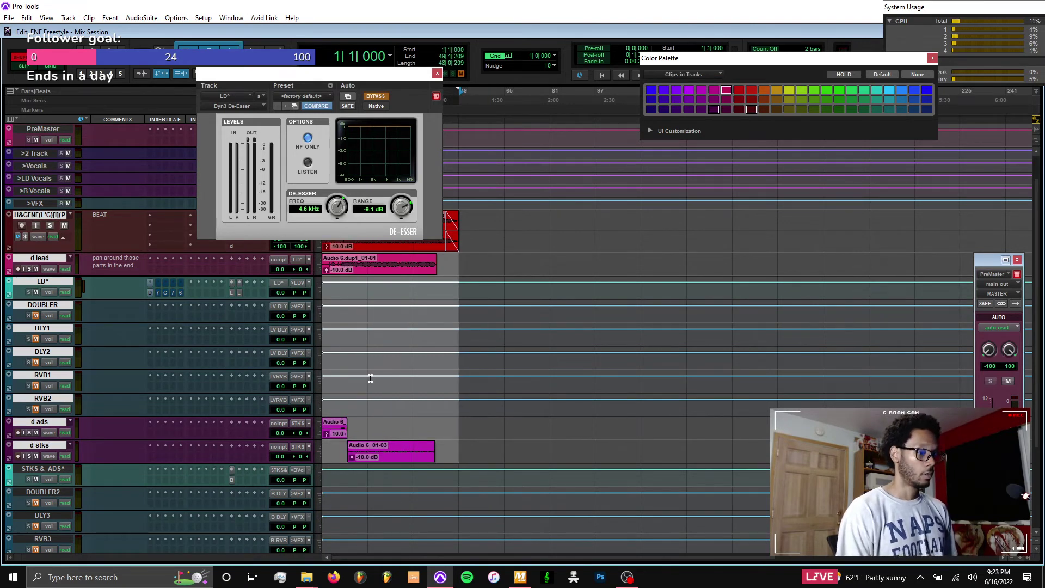
left_click(371, 378)
key("ctrl+equal")
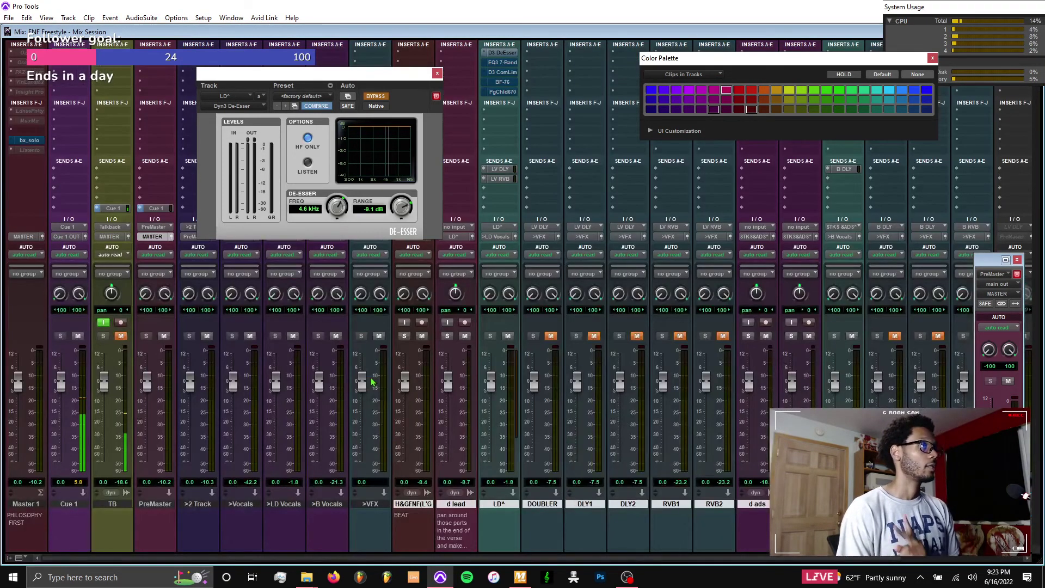
Play the session from bar 7 in the edit timeline and add a marker named 1 V at bar 9
mouse_move(394, 76)
left_mouse_down()
mouse_move(427, 76)
mouse_move(405, 63)
left_mouse_up()
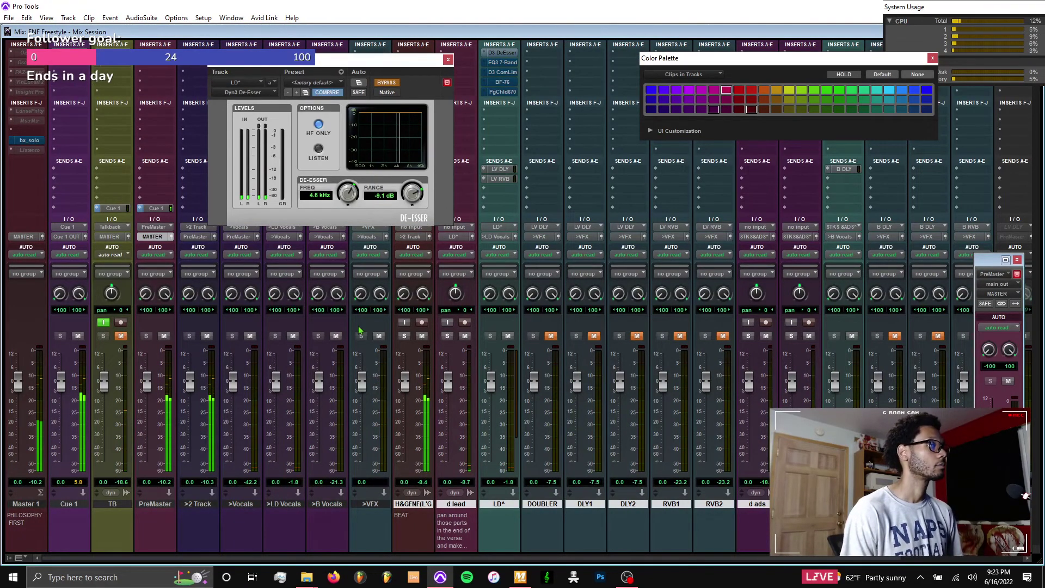
key("ctrl+equal")
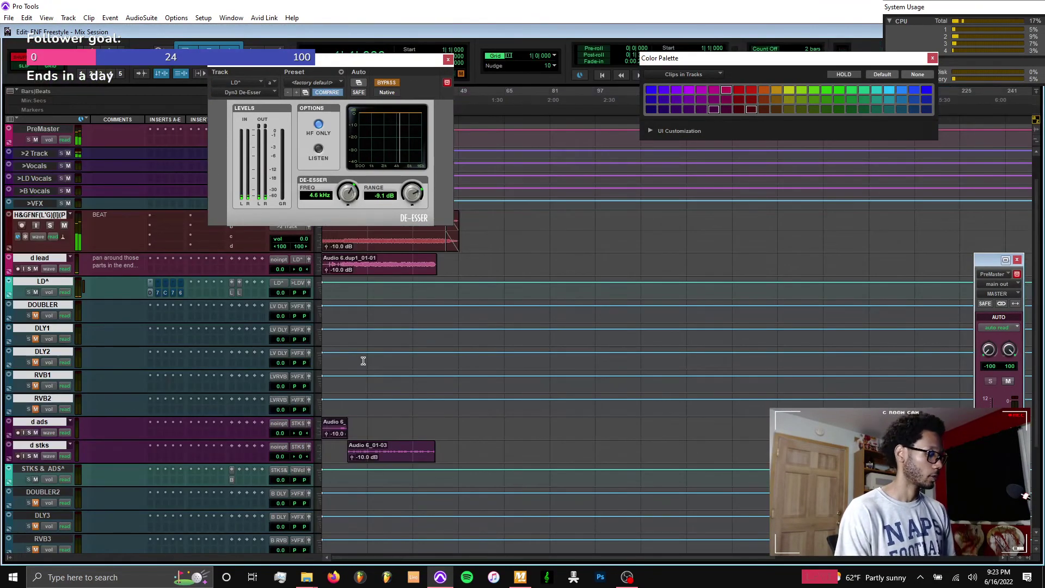
left_click_drag(373, 66, 561, 195)
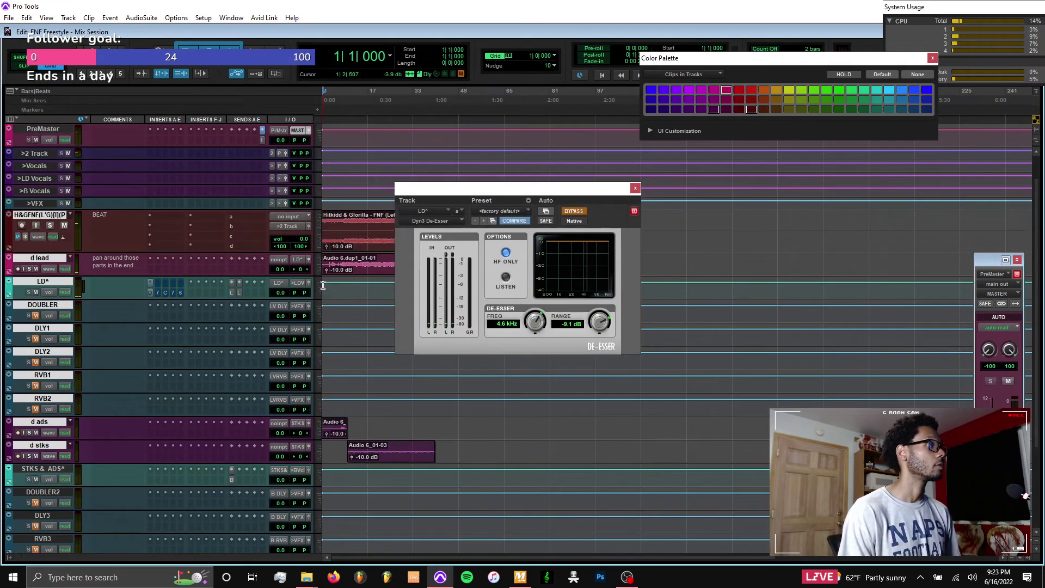
key("t")
key("t")
key("t")
left_click_drag(432, 191, 413, 380)
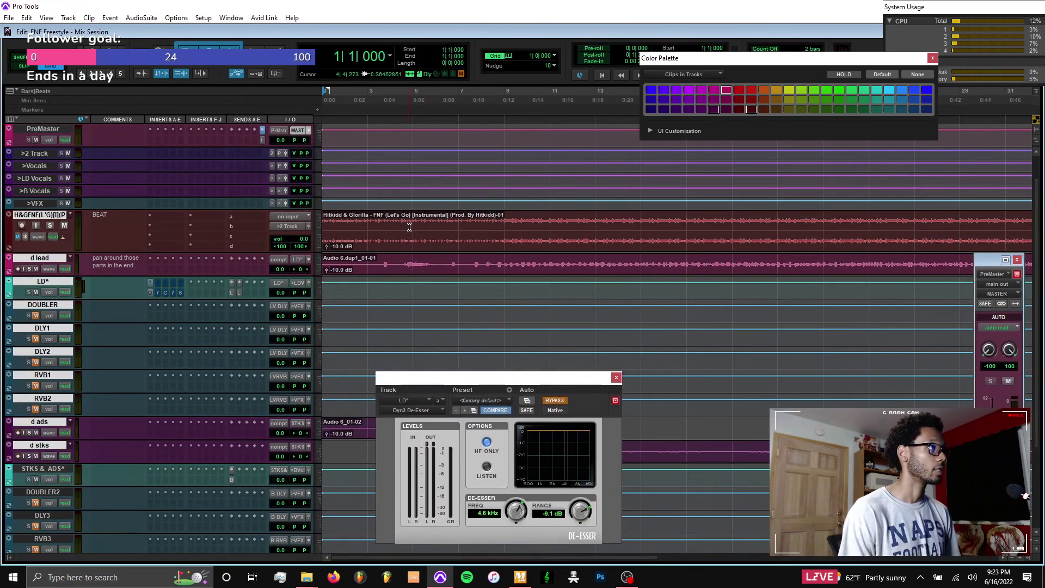
left_click(449, 219)
key("space")
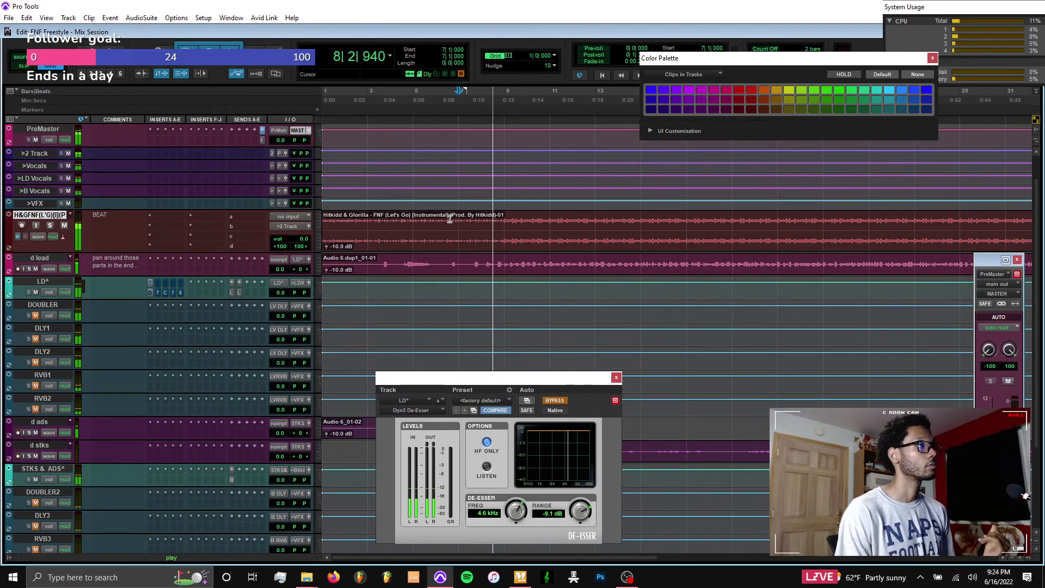
key("KP_Enter")
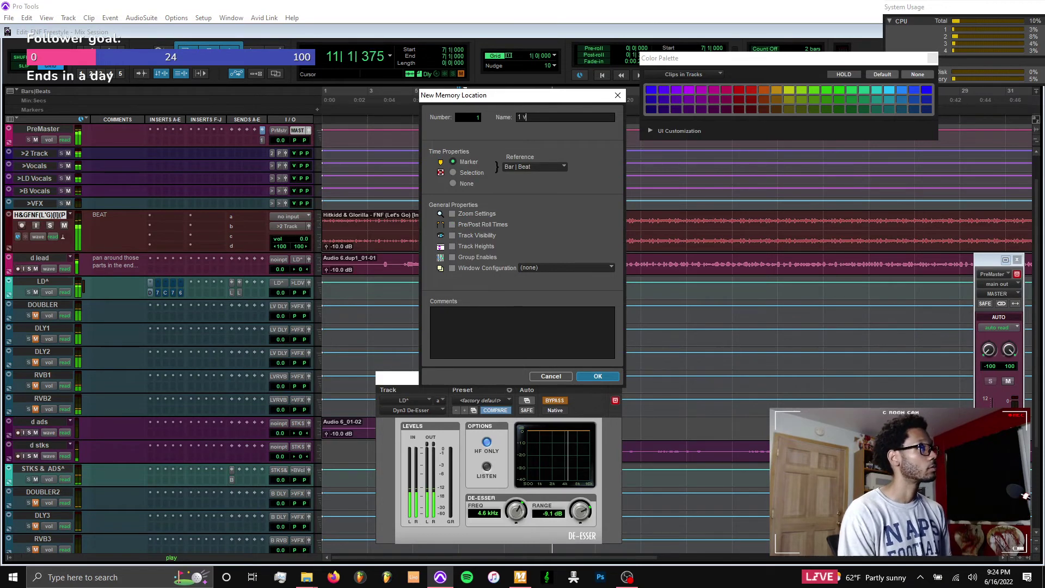
key("Return")
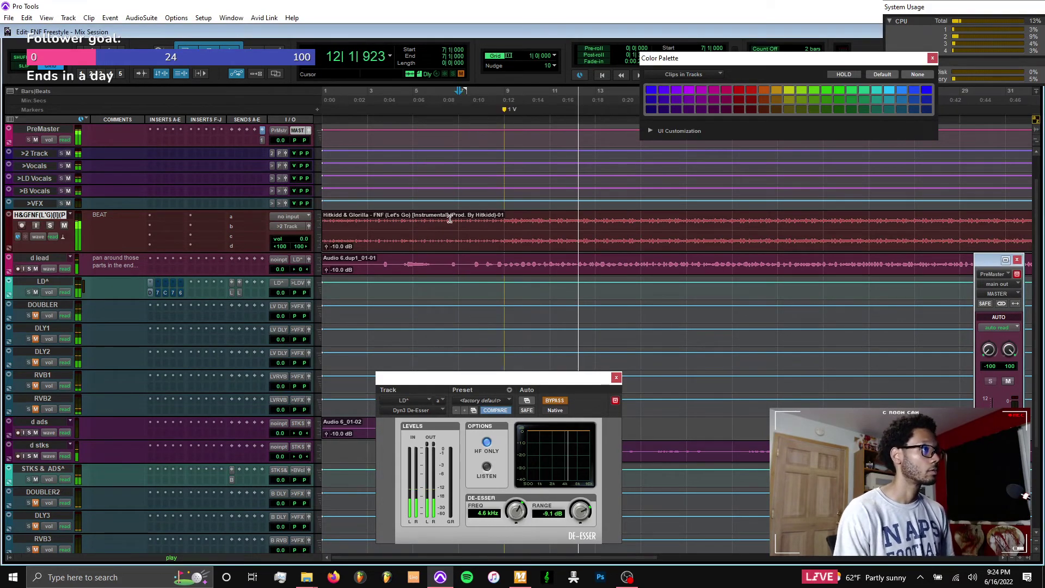
Take the LD^ track's de-esser out of bypass and set its range to -2.1 dB during playback
left_click_drag(550, 377, 557, 288)
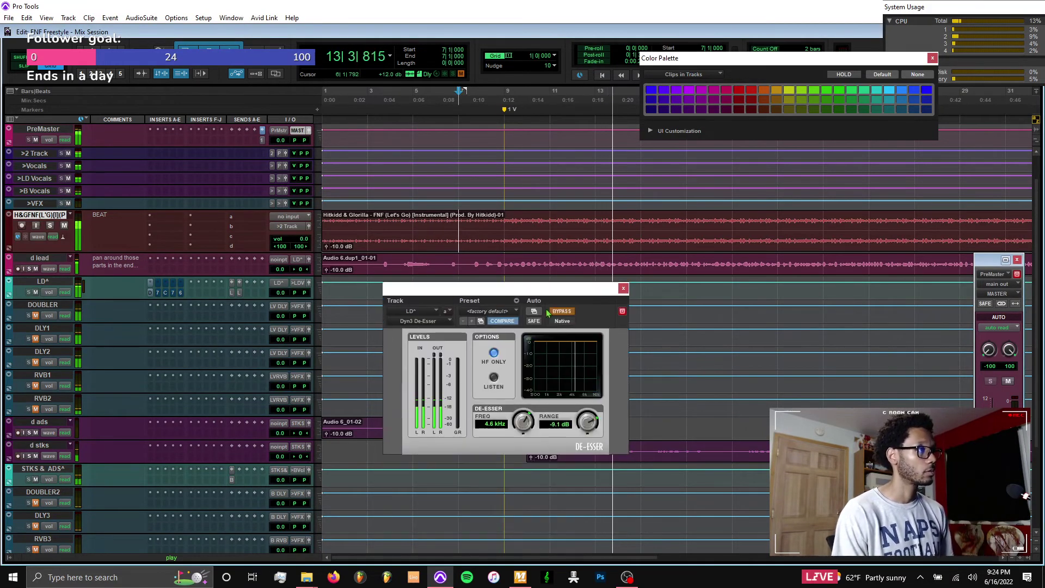
left_click(558, 315)
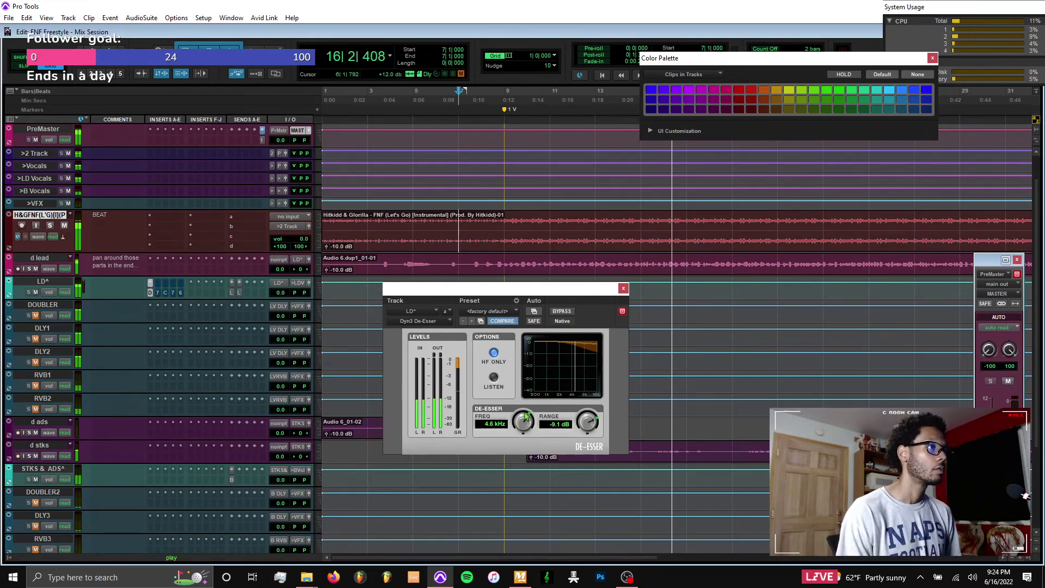
left_click_drag(589, 423, 593, 401)
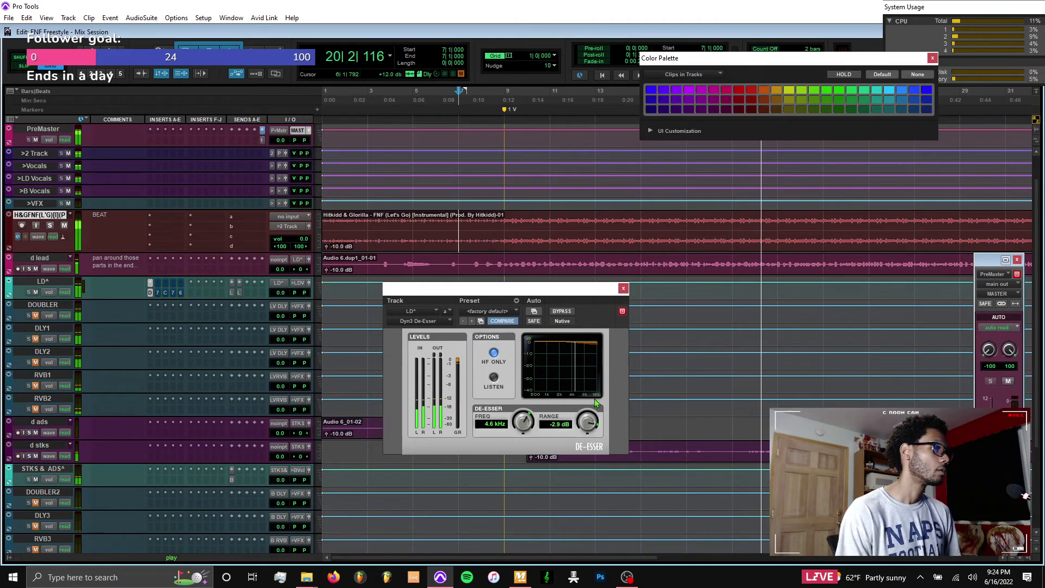
left_click_drag(595, 399, 595, 393)
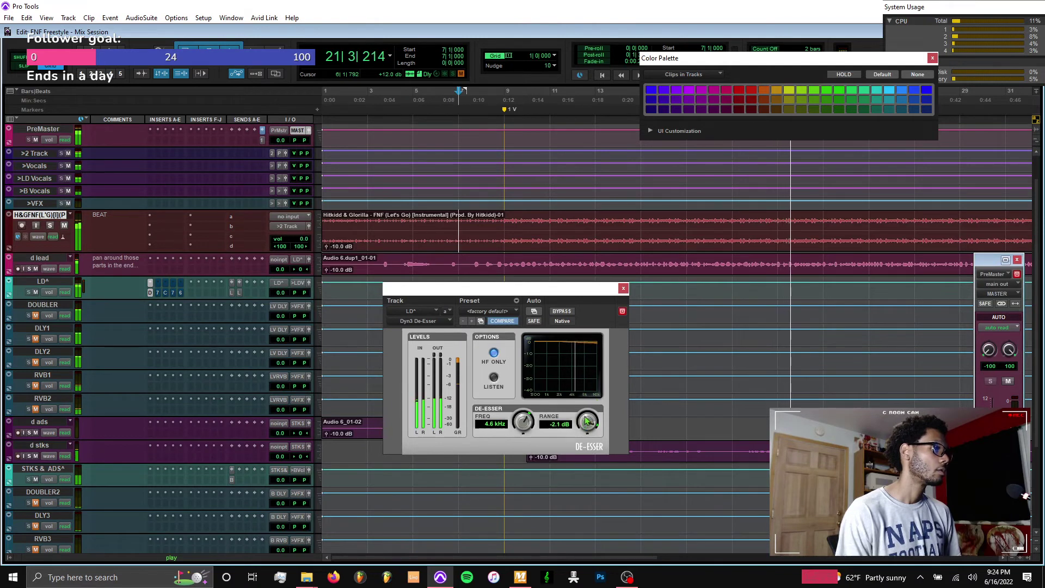
Bypass the LD^ track's de-esser, then activate its EQ3 7-Band and set the HMF band to -1.4 dB at 4.55 kHz
left_click(562, 309)
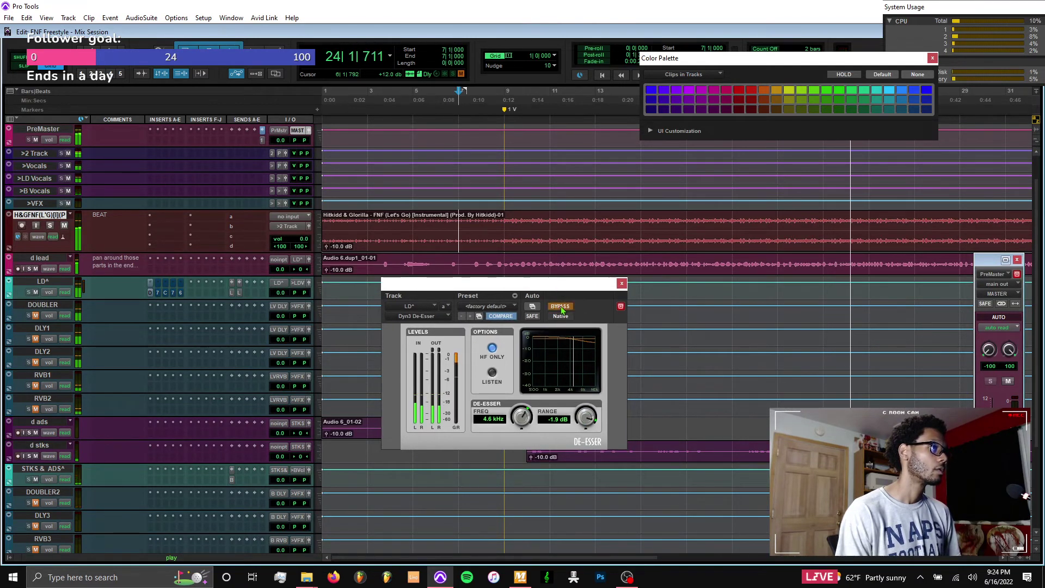
left_click(158, 293)
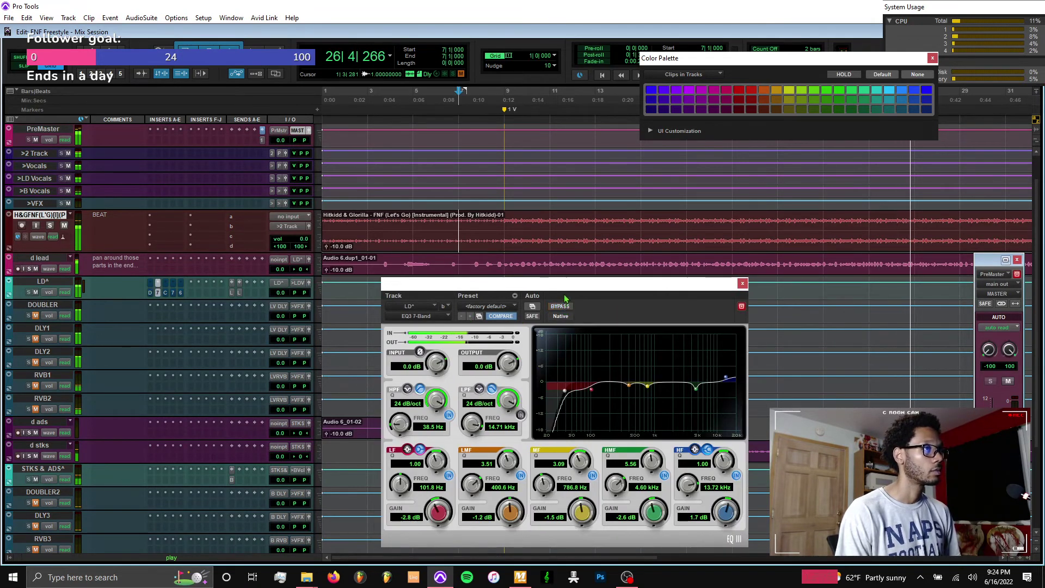
left_click_drag(564, 287, 507, 225)
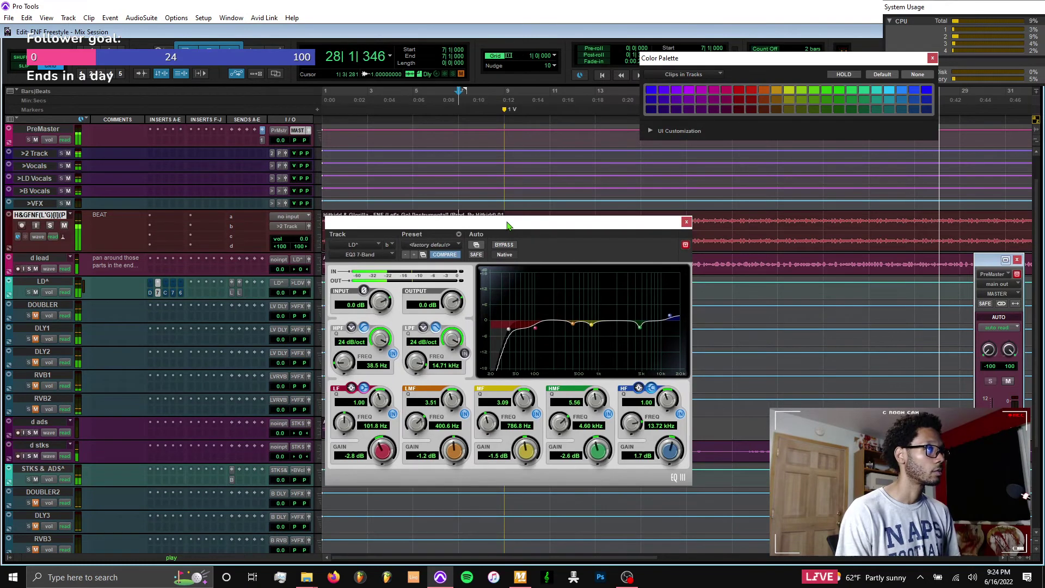
left_click_drag(598, 450, 584, 412)
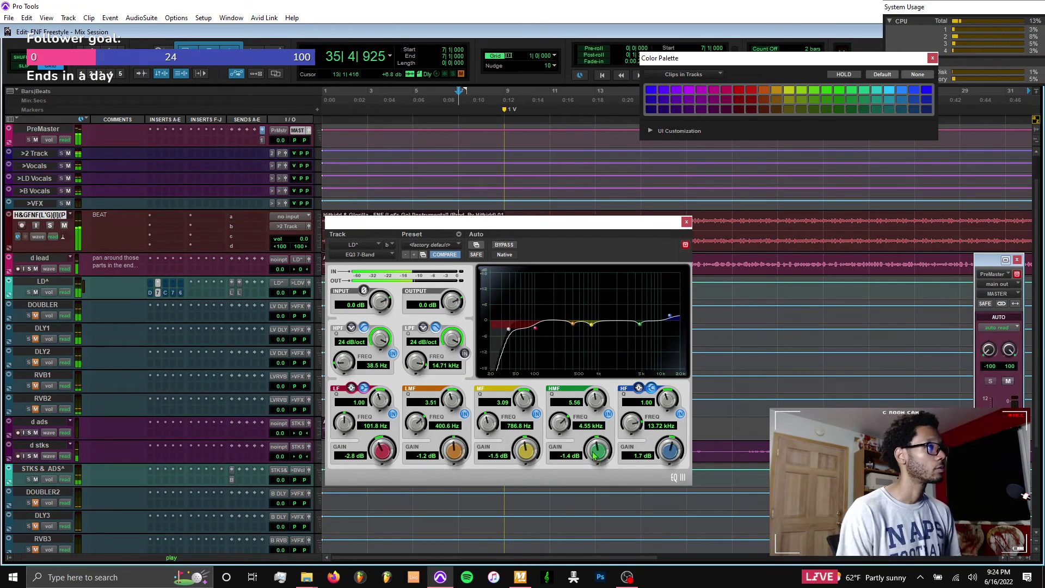
left_click(505, 245)
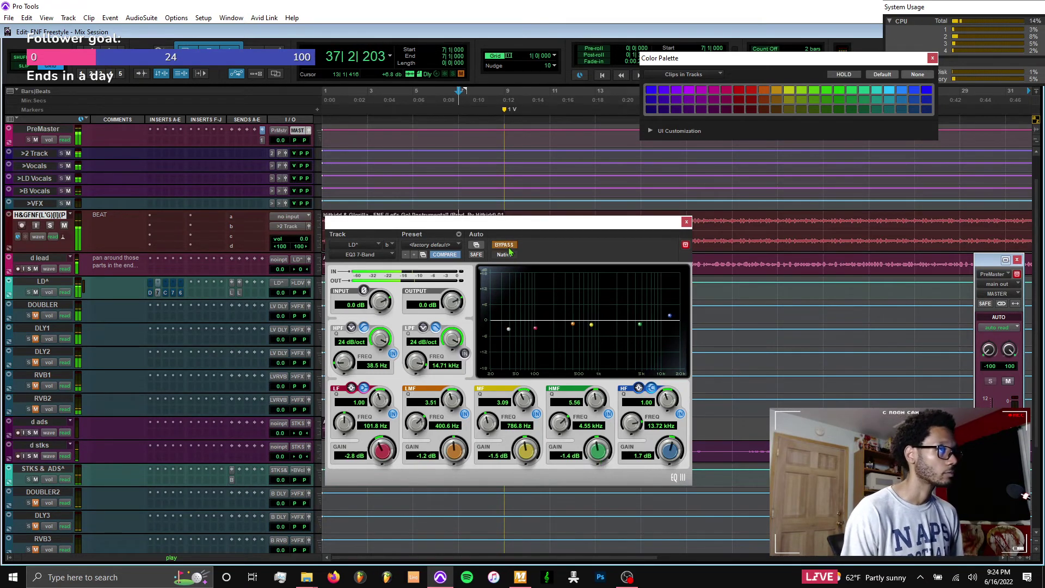
left_click(504, 246)
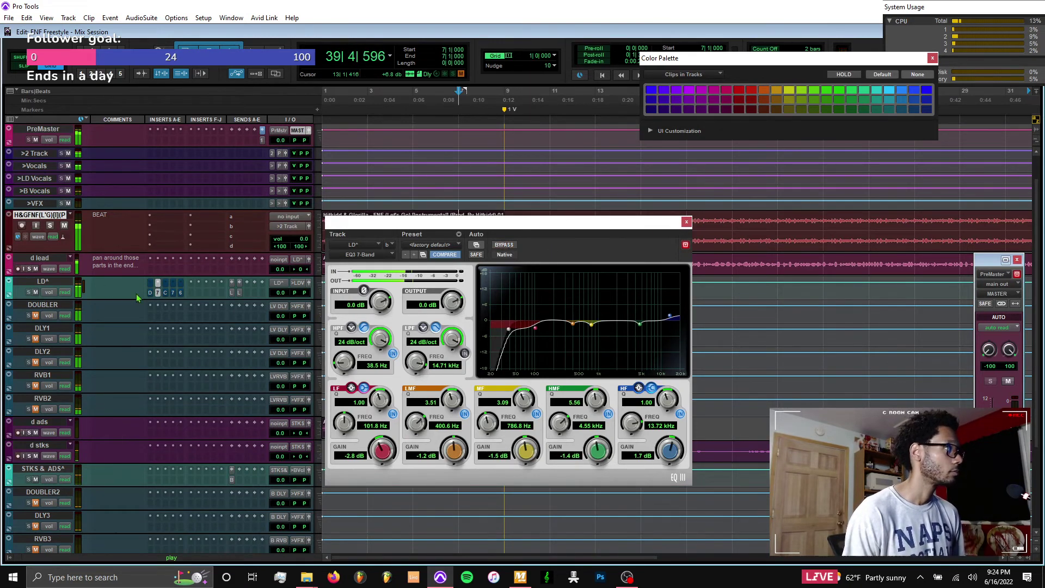
Audition the LD^ track's Dyn3 Compressor/Limiter in and out of bypass during playback
left_click(166, 293)
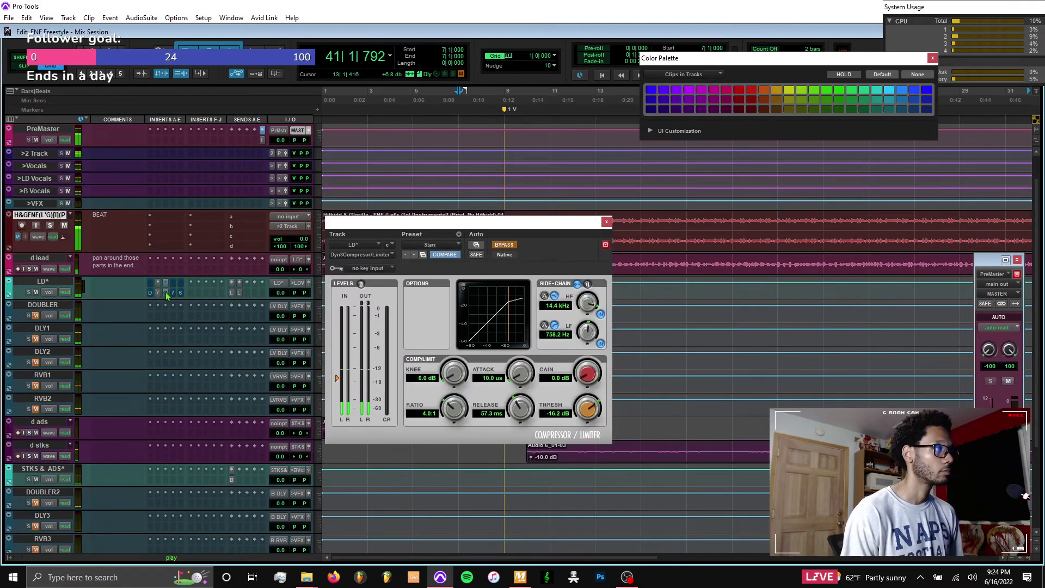
left_click_drag(477, 233, 487, 268)
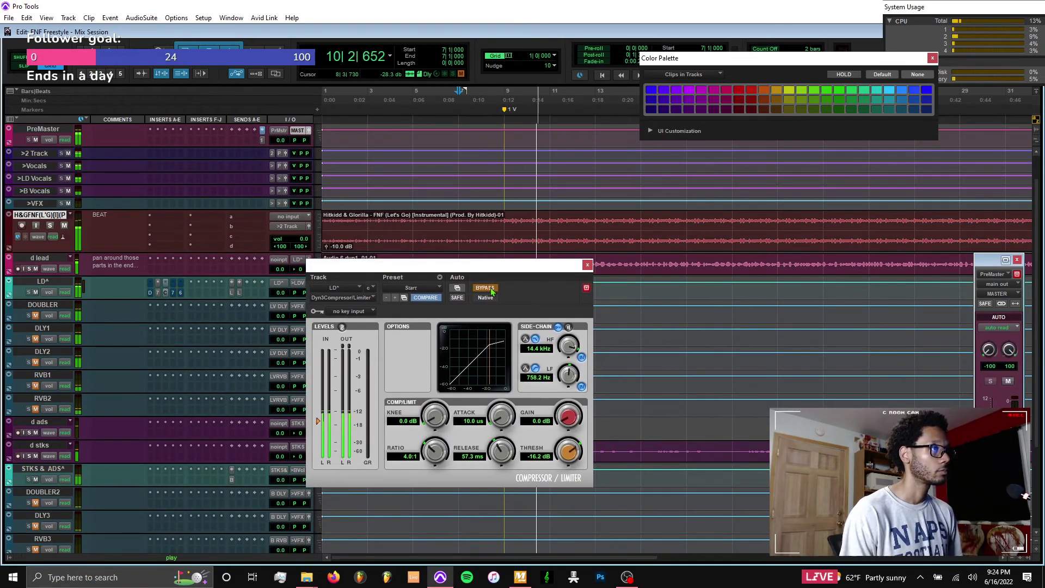
left_click(485, 288)
left_click(485, 288)
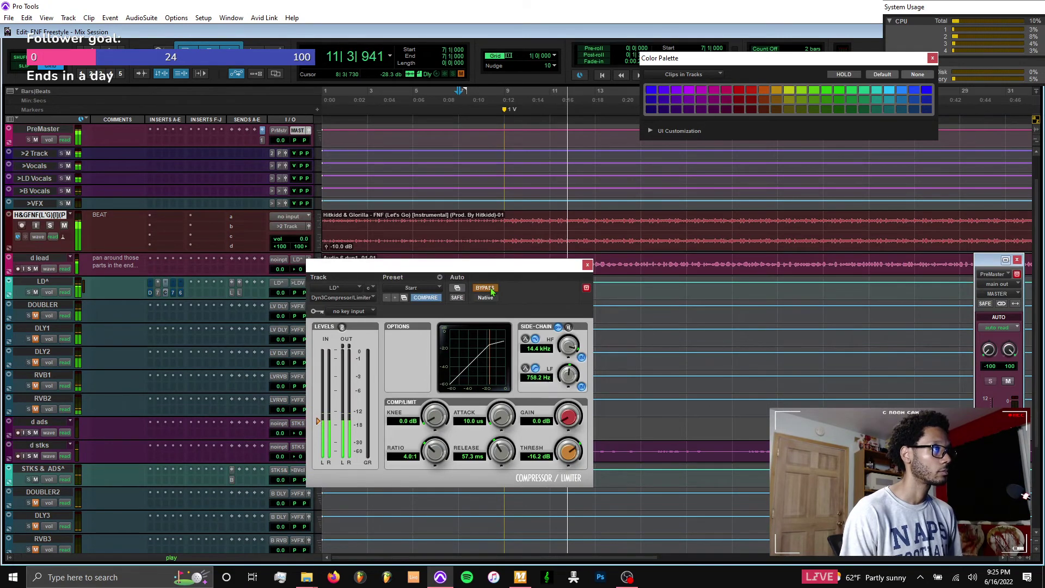
left_click(485, 288)
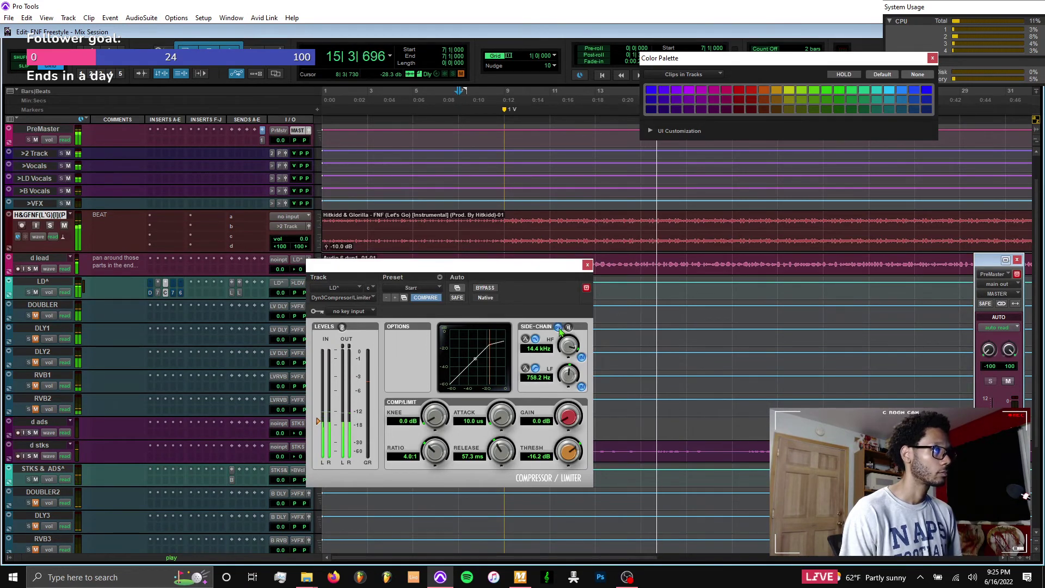
key("space")
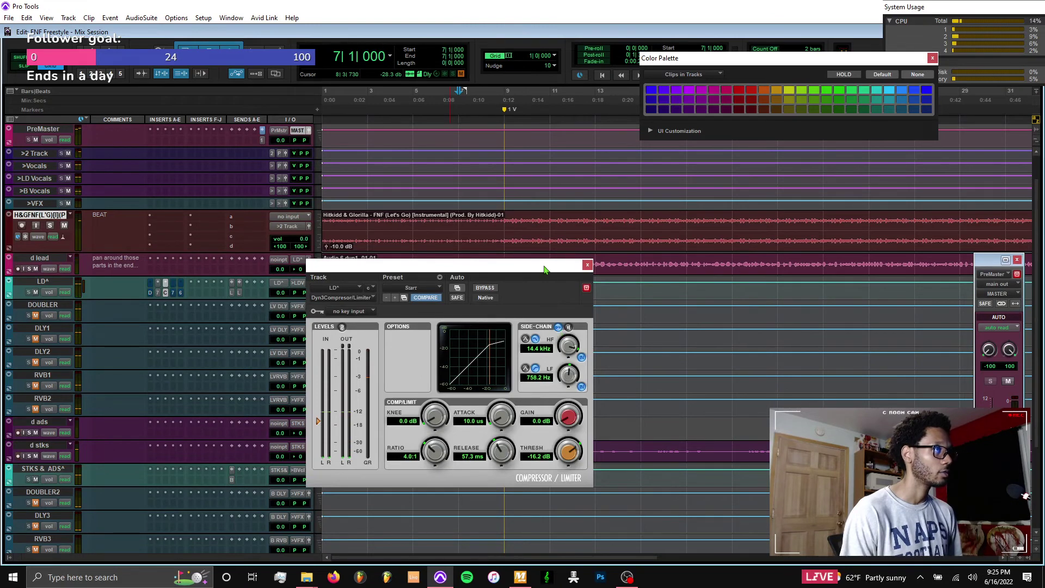
left_click_drag(544, 268, 566, 307)
key("space")
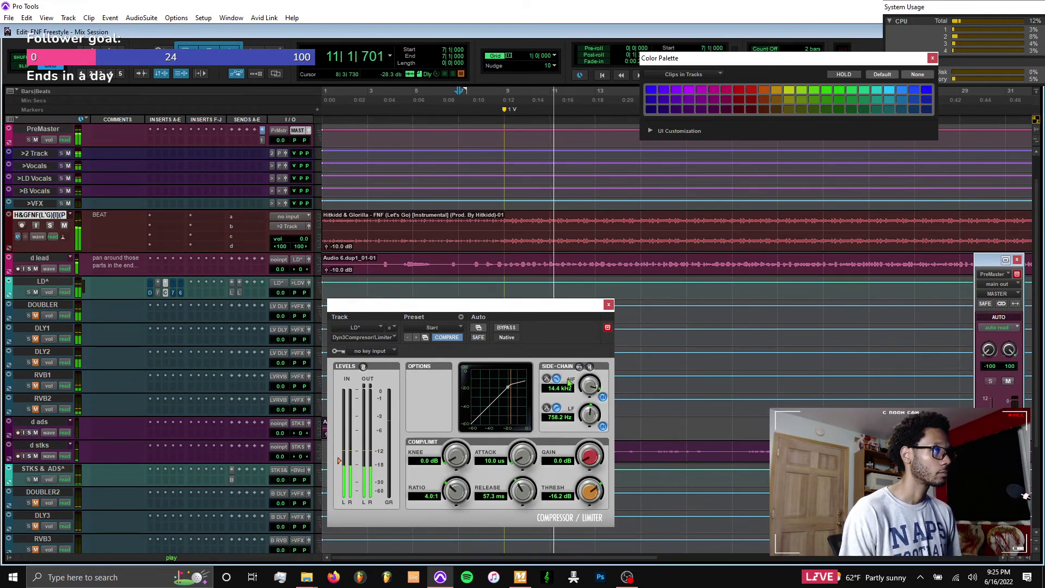
left_click(507, 327)
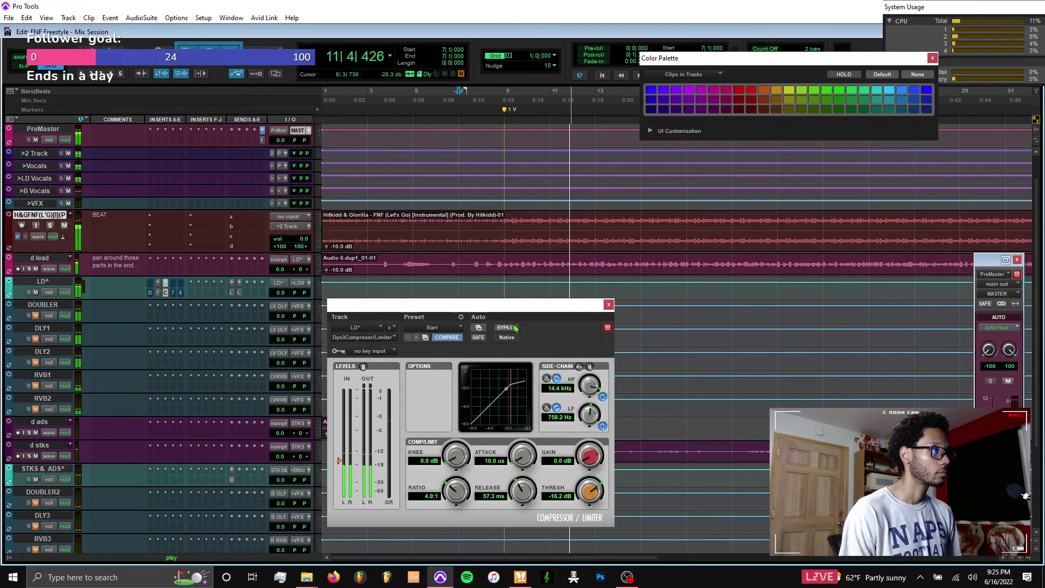
Activate the BF-76 peak limiter on the LD^ track and compare it with its bypassed sound
left_click(173, 293)
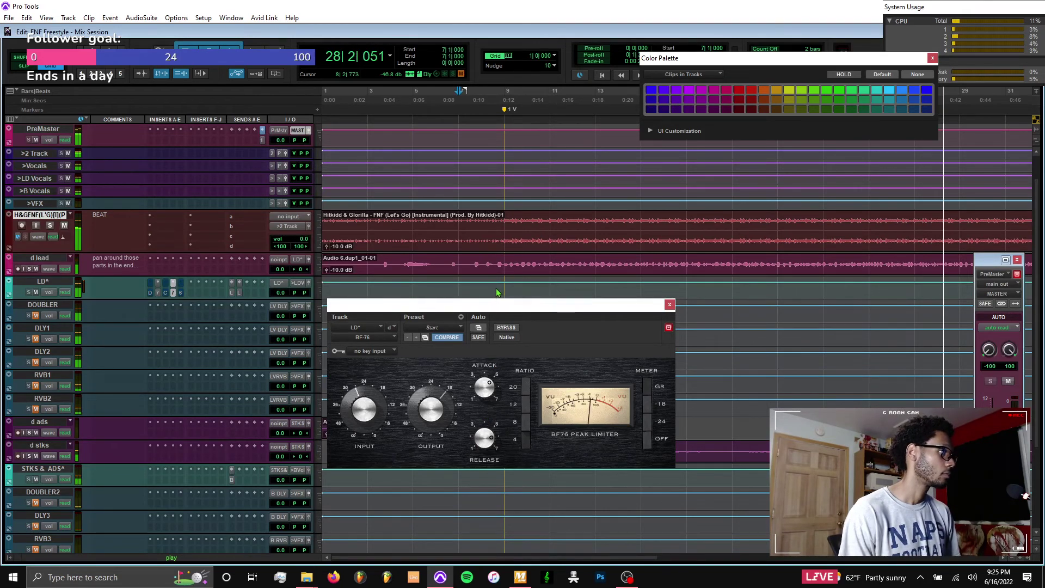
left_click(506, 329)
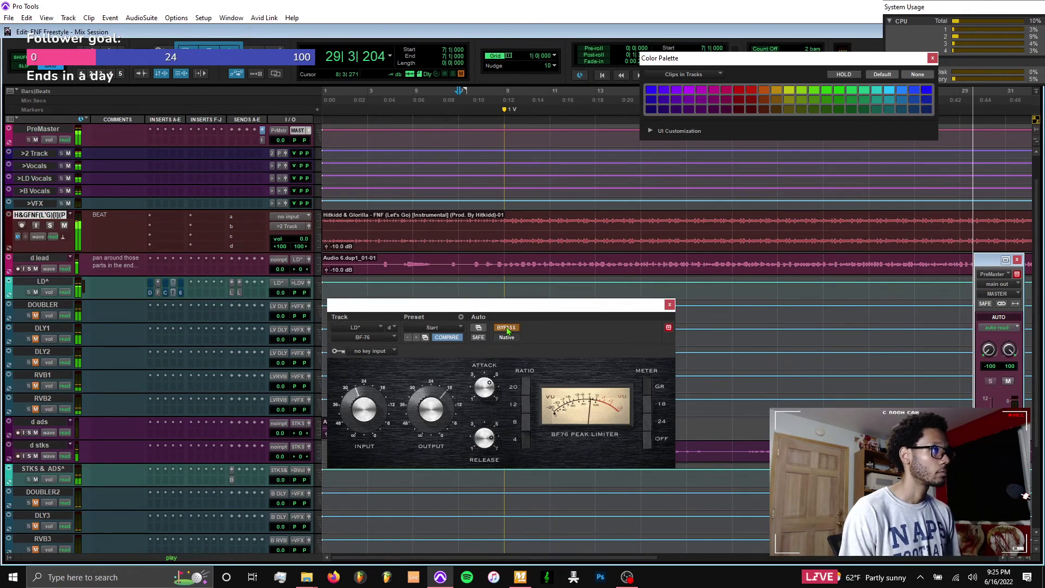
left_click(507, 328)
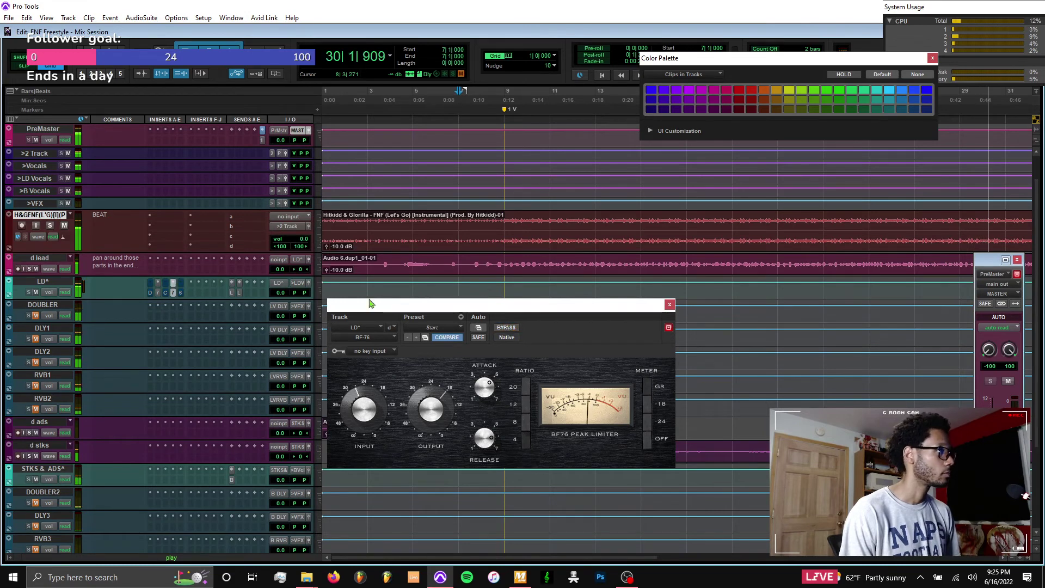
Activate the LD^ track's PuigChild 670, adjust its left output gain, time constant and threshold, and compare it with bypass
left_click(179, 293)
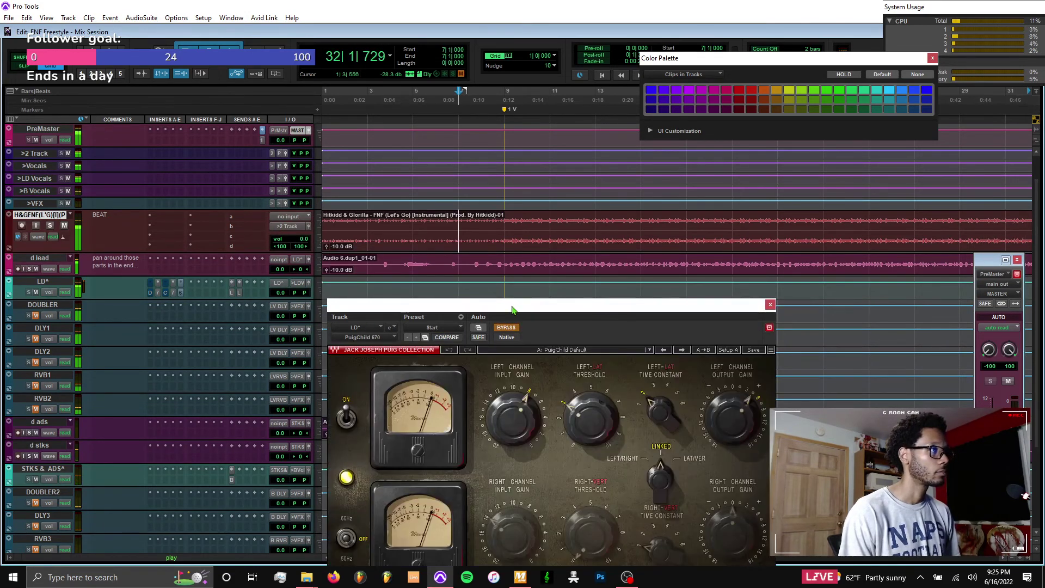
left_click_drag(512, 310, 524, 202)
left_click(519, 222)
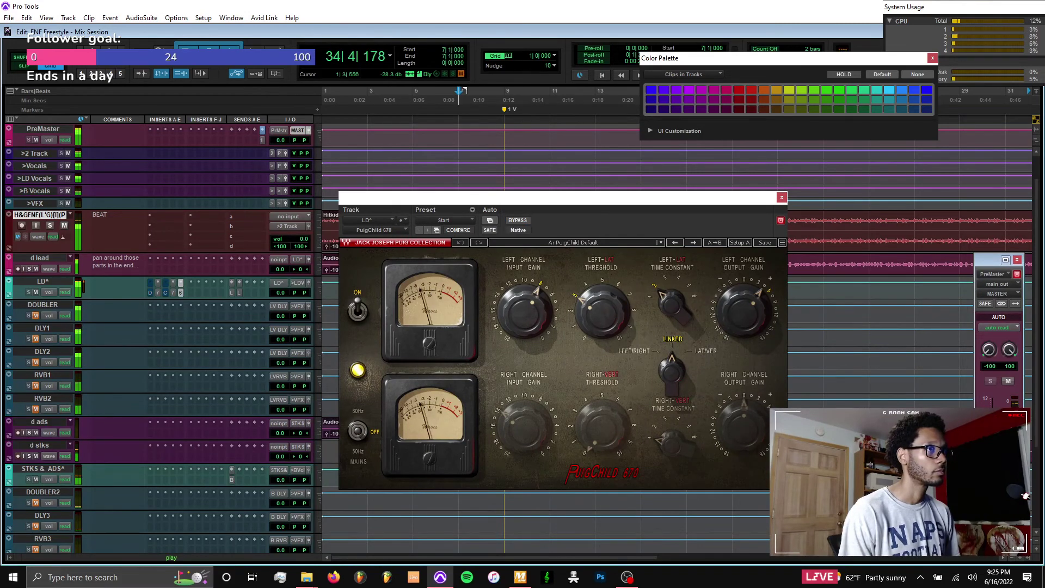
left_click_drag(744, 311, 744, 318)
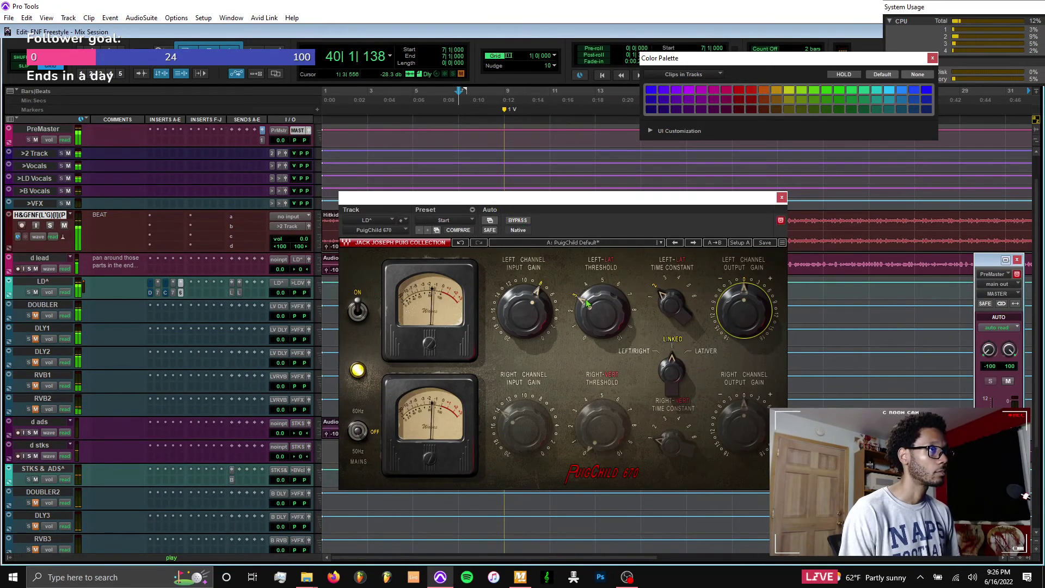
left_click_drag(671, 311, 670, 303)
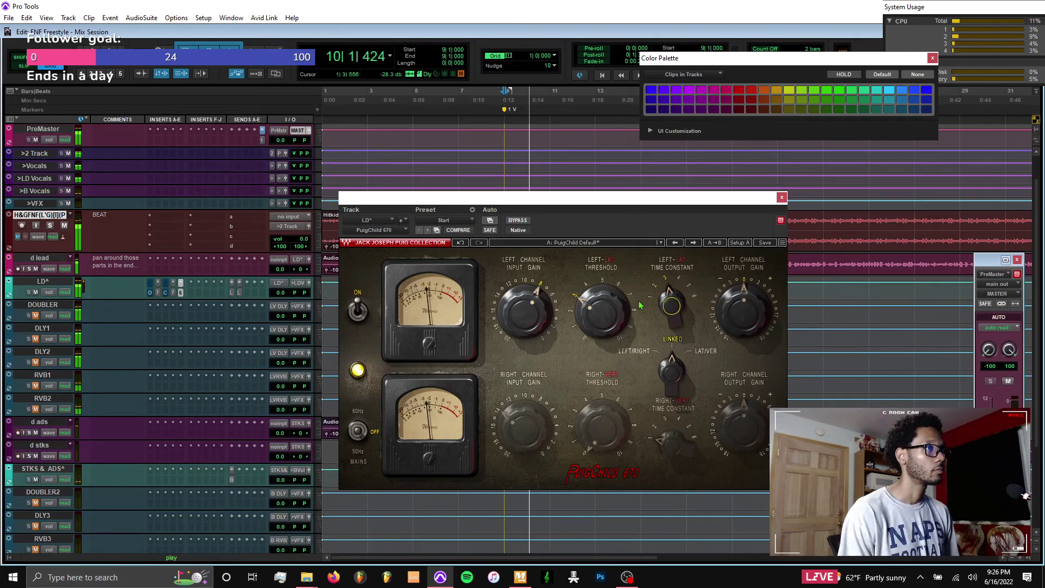
mouse_move(593, 318)
left_mouse_down()
mouse_move(597, 339)
mouse_move(598, 312)
left_mouse_up()
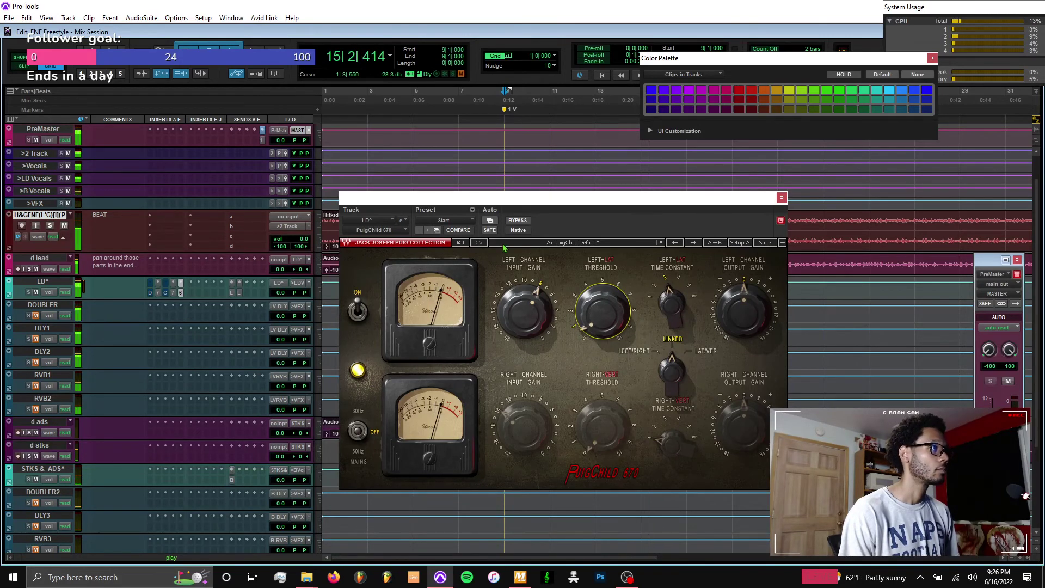
left_click(518, 220)
left_click(518, 220)
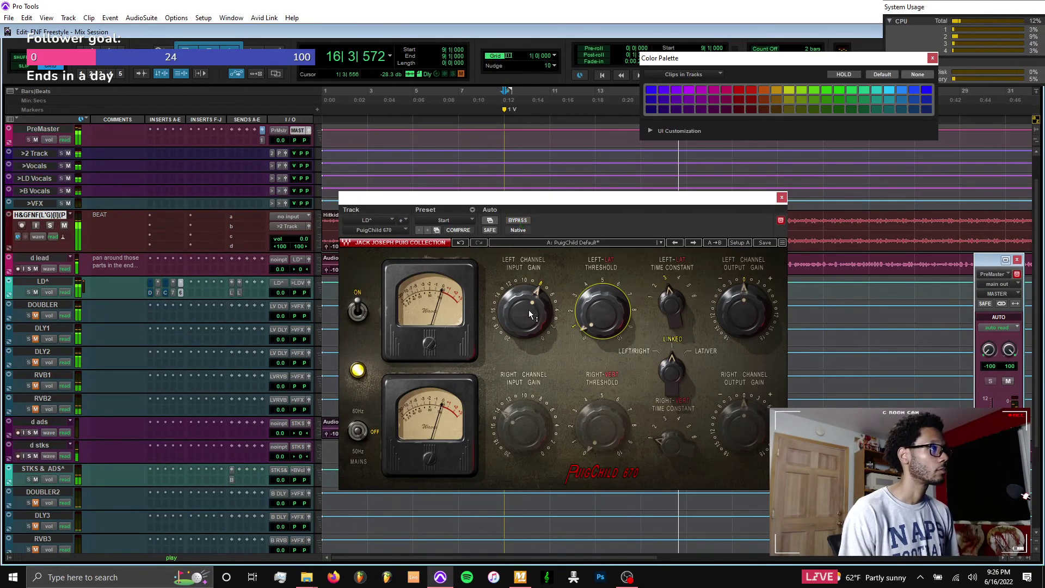
Audition different left input gains on the PuigChild 670, lower its left output gain, and close the plug-in with playback stopped
left_click_drag(526, 313, 526, 318)
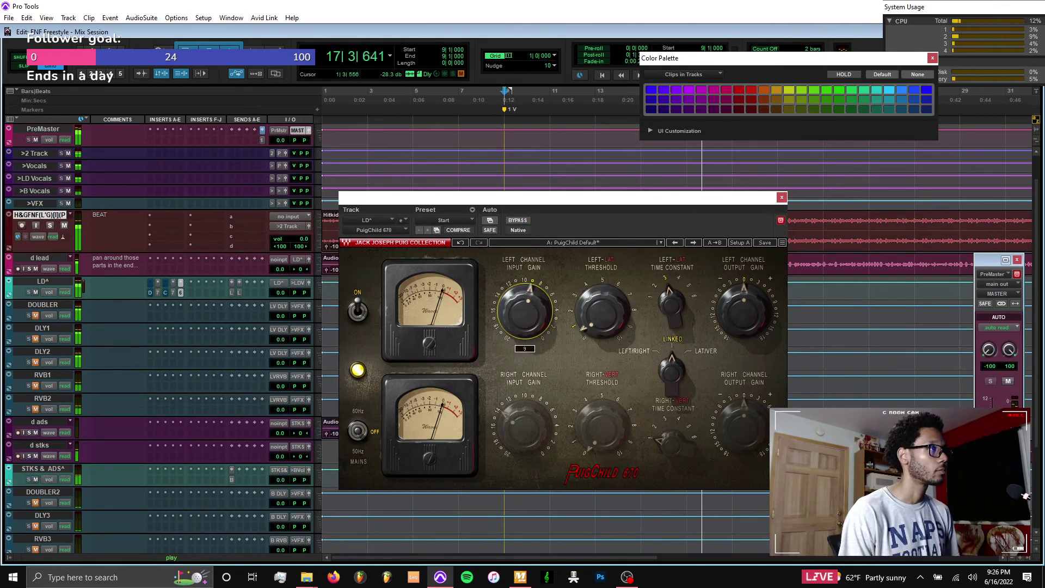
left_click(527, 314, "alt")
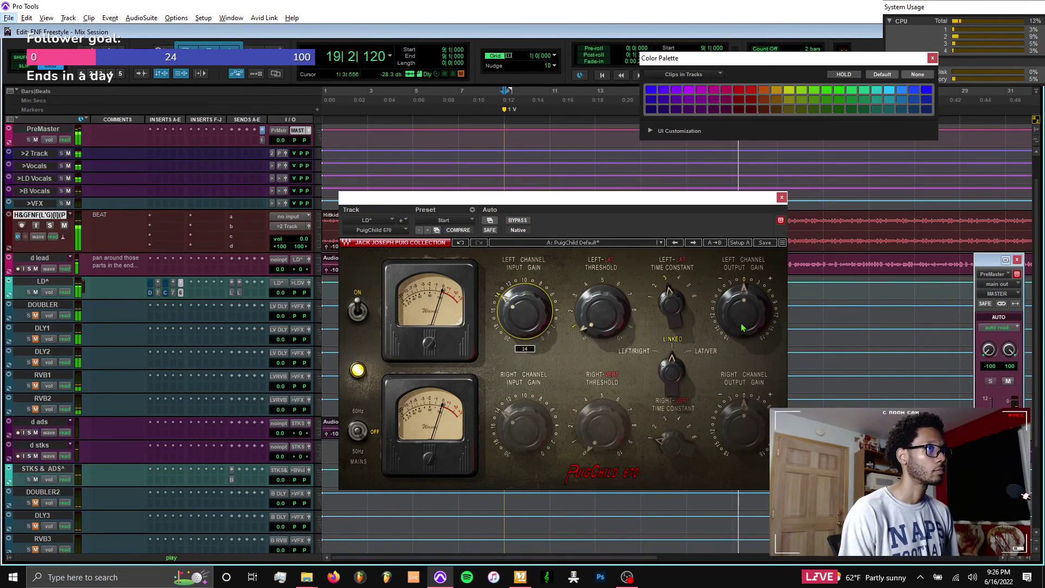
mouse_move(520, 312)
left_mouse_down()
mouse_move(520, 322)
mouse_move(525, 306)
left_mouse_up()
left_click_drag(718, 327, 717, 334)
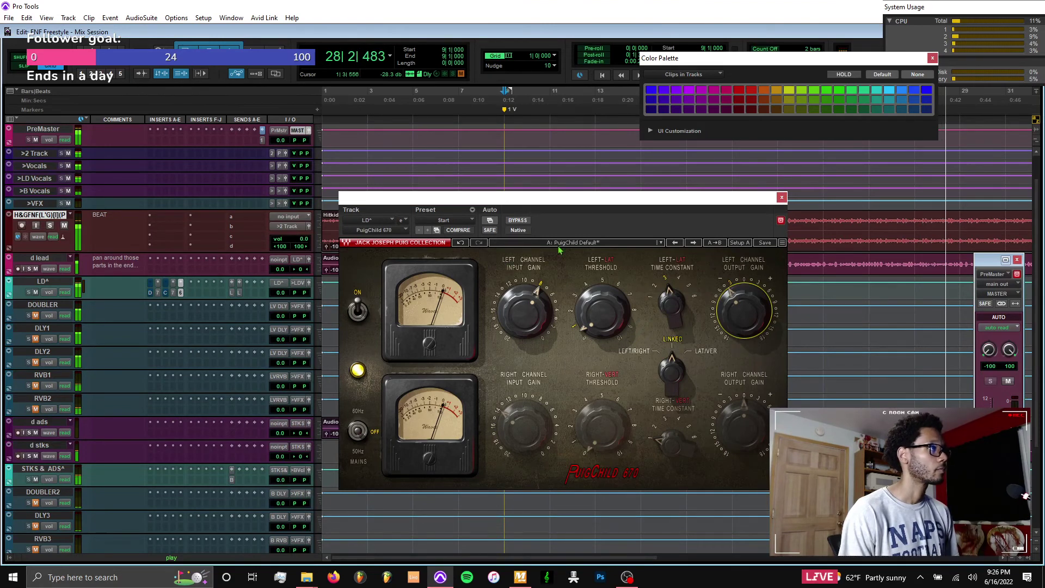
key("space")
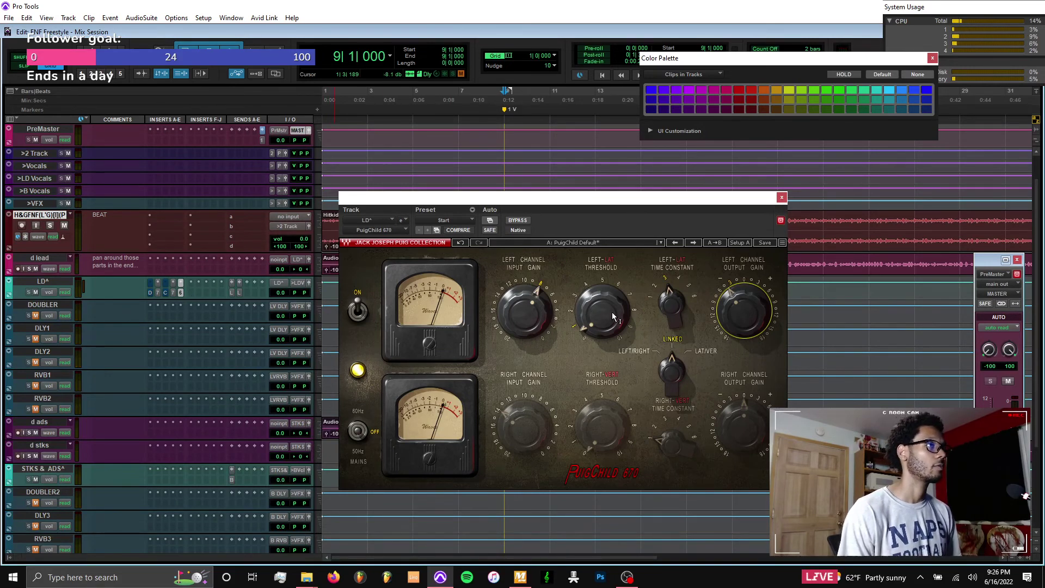
left_click(782, 198)
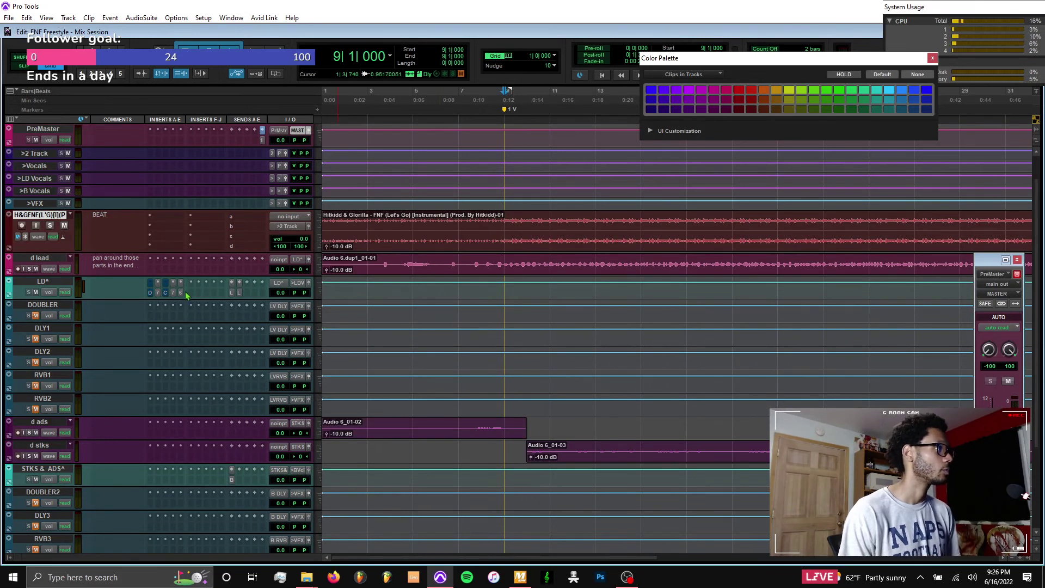
Open the LD^ track's LV RVB send and remove the Dyn3 Compressor/Limiter from its third insert slot
left_click(239, 293)
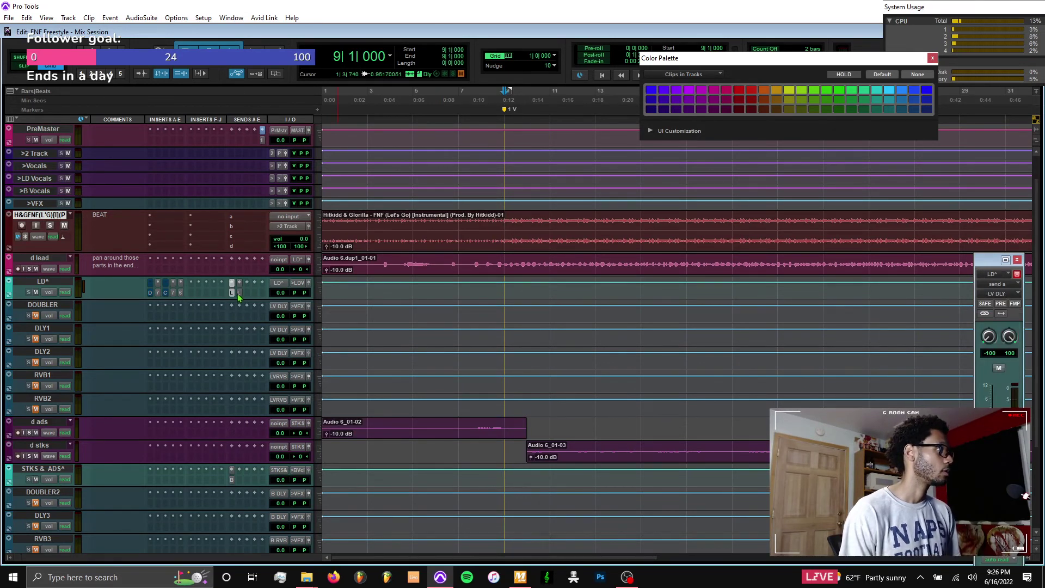
left_click(189, 288)
left_click(151, 290)
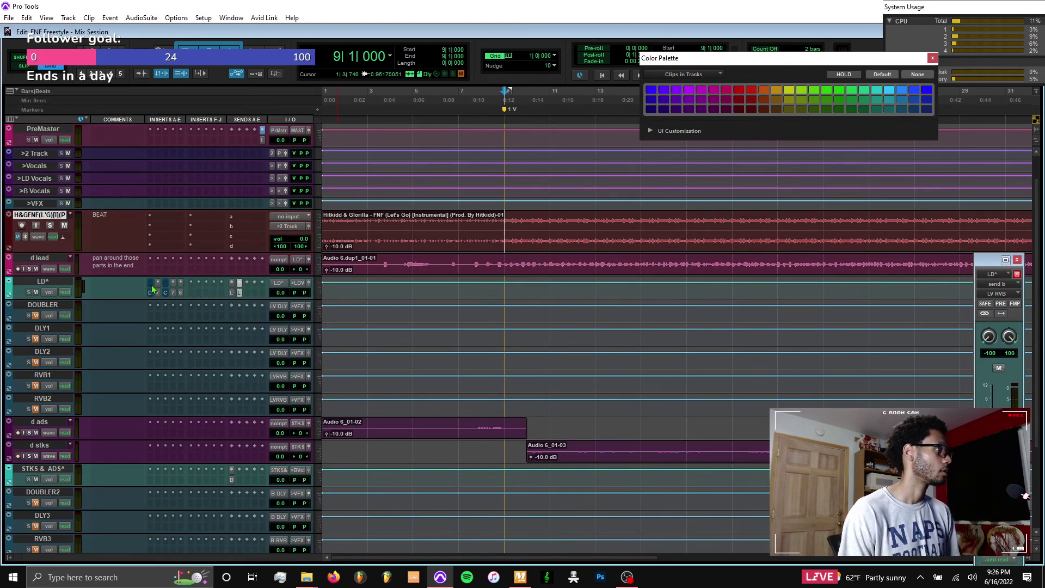
left_click(173, 289)
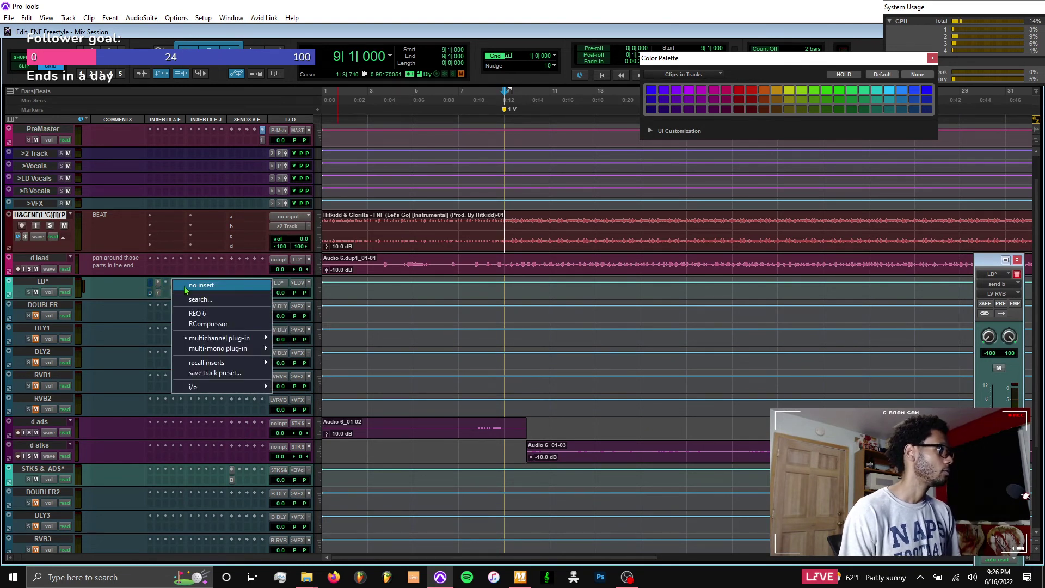
left_click(185, 292)
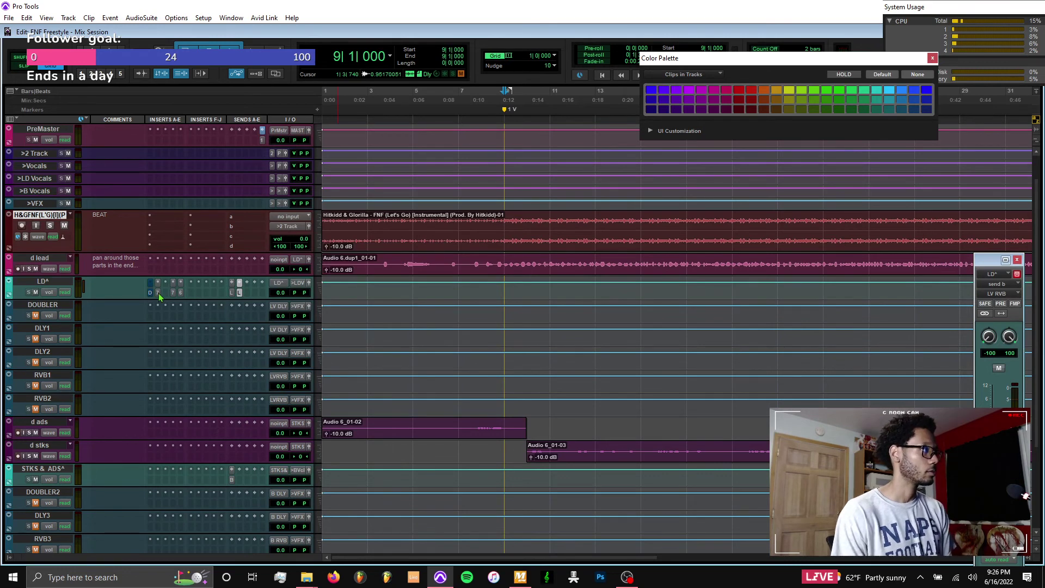
Assign the B RVB stereo bus to the second send of the STKS&ADS^ track, with the Color Palette closed
key("ctrl+equal")
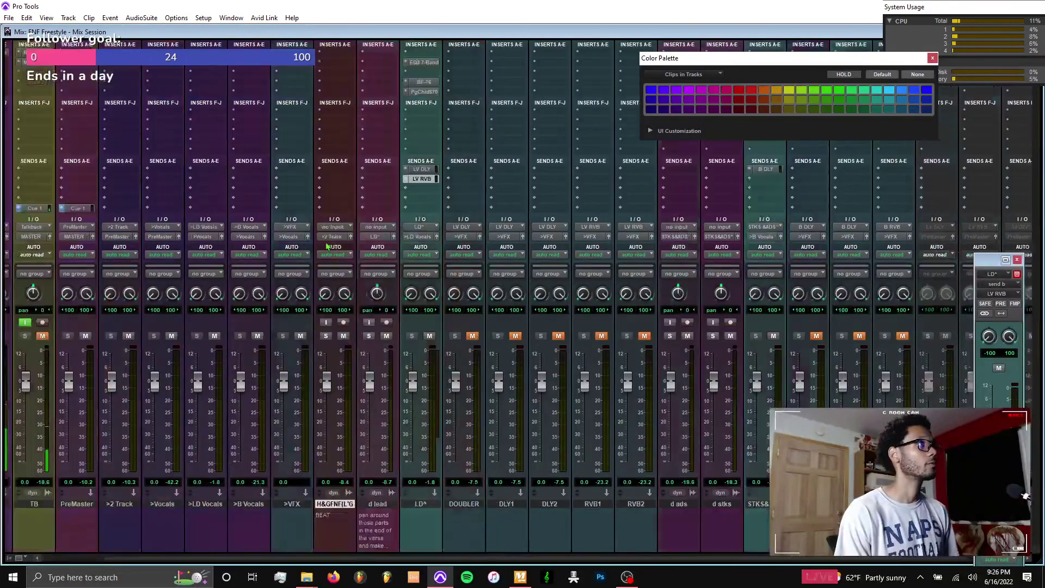
scroll(328, 247, "right", 2)
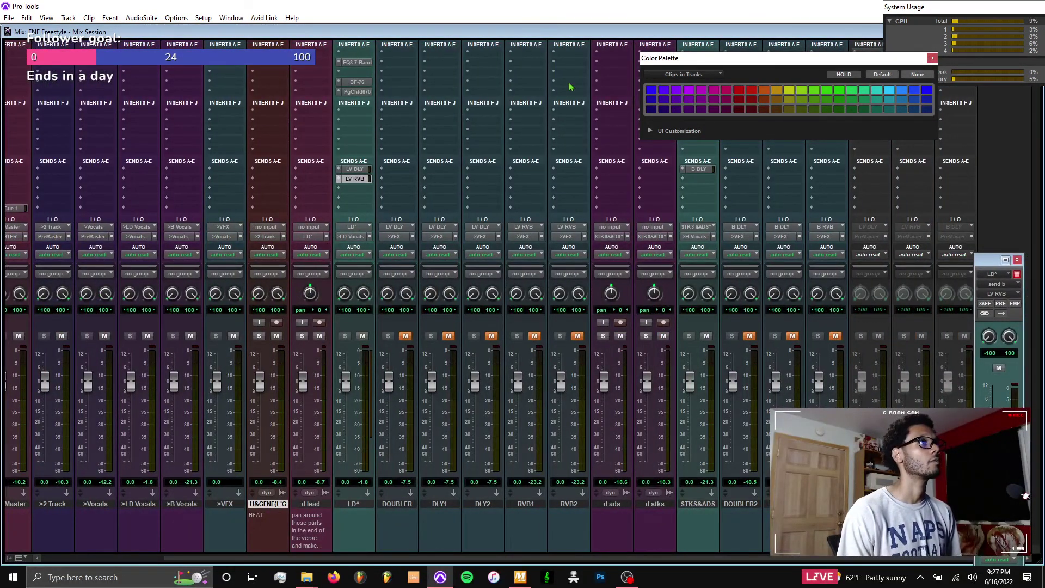
left_click(933, 59)
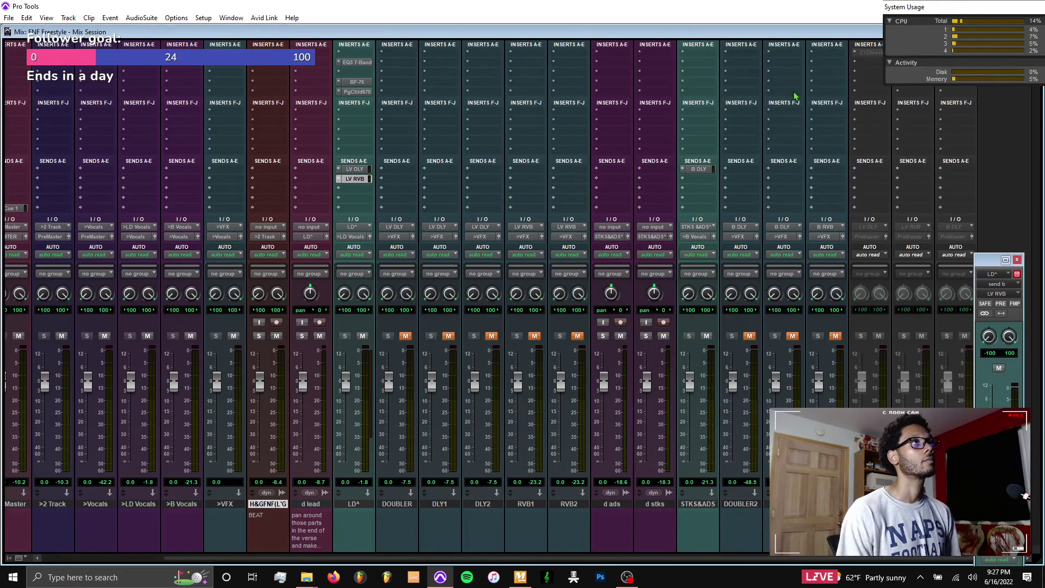
left_click(700, 185)
left_click(727, 195)
type("B RVB")
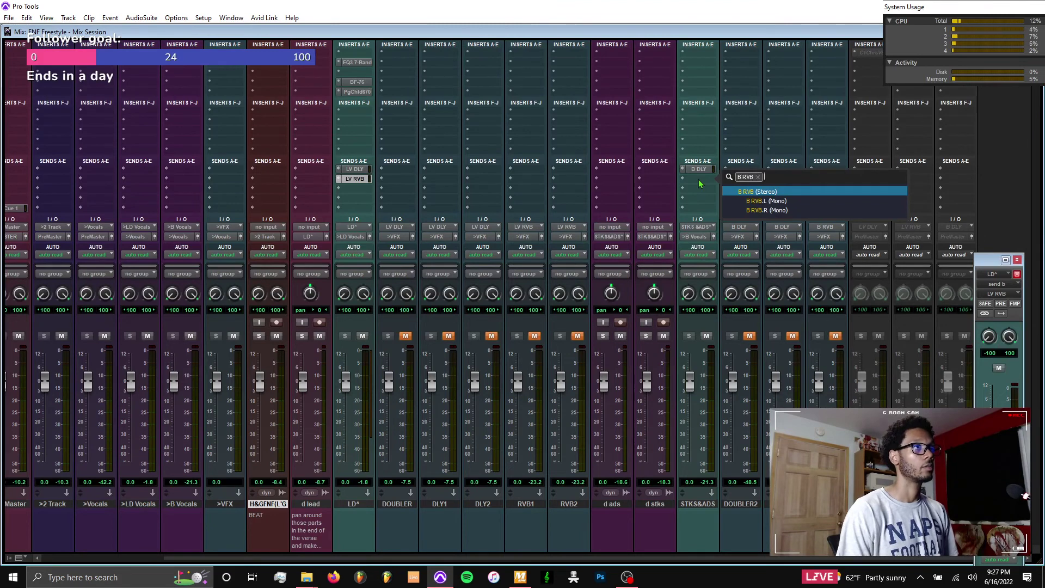
key("Return")
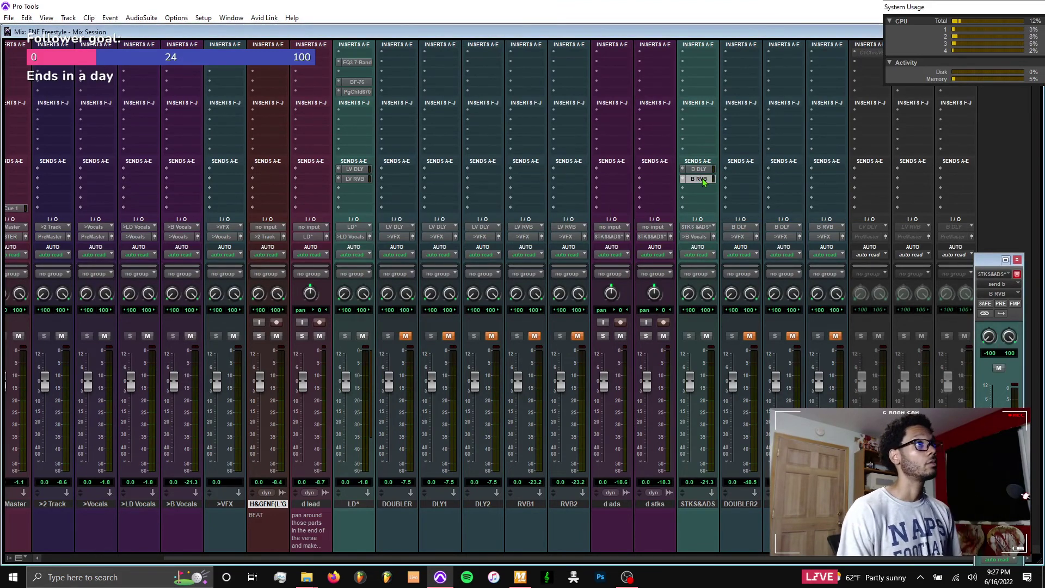
Check the STKS&ADS^ track's B RVB and B DLY sends, then close the send window
left_click(701, 180)
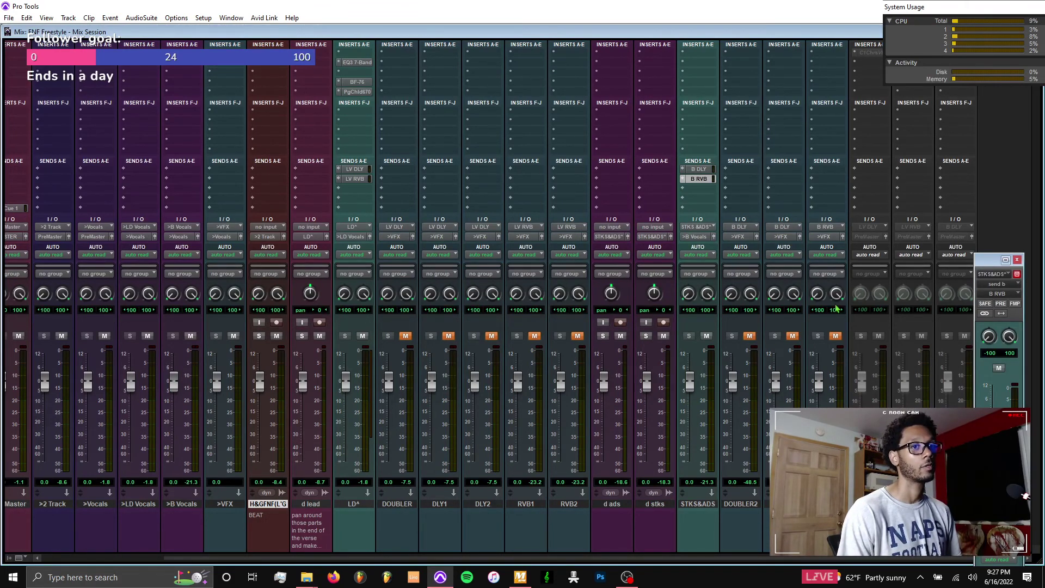
left_click(705, 170)
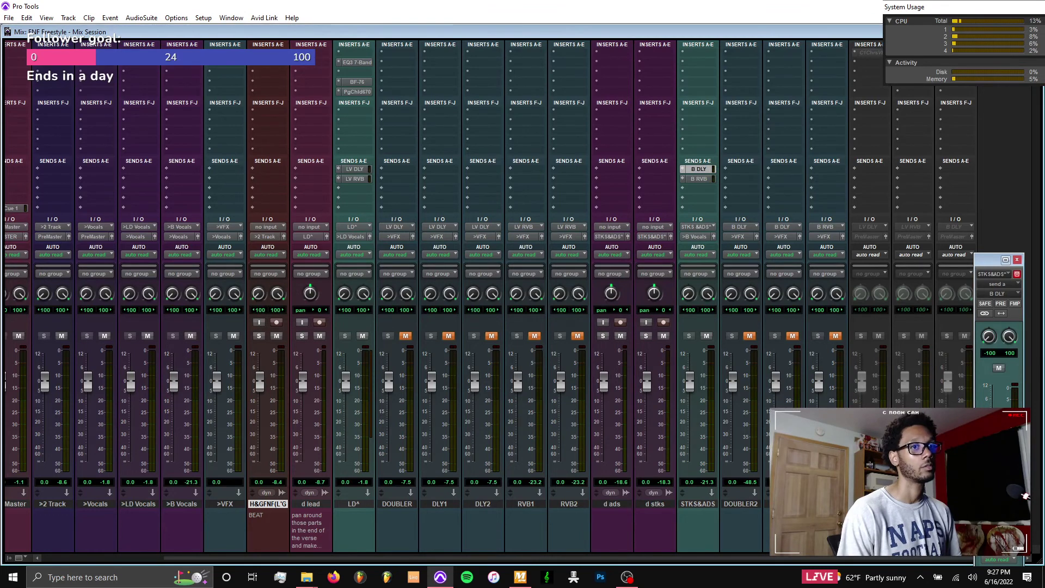
left_click(1017, 260)
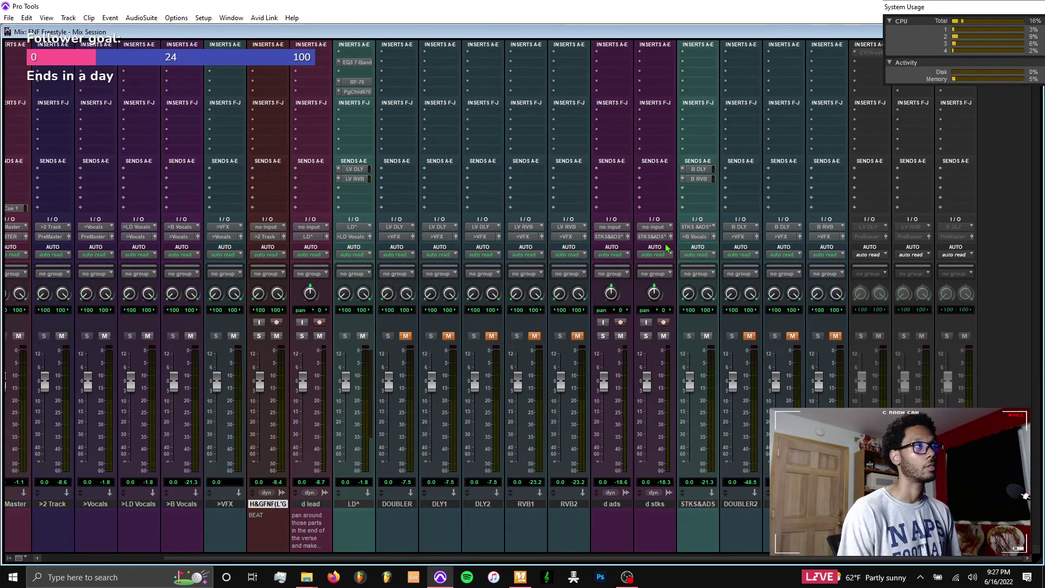
Lower the LD^ track's LV DLY send level to about -5.7 dB and close the send window
left_click(354, 170)
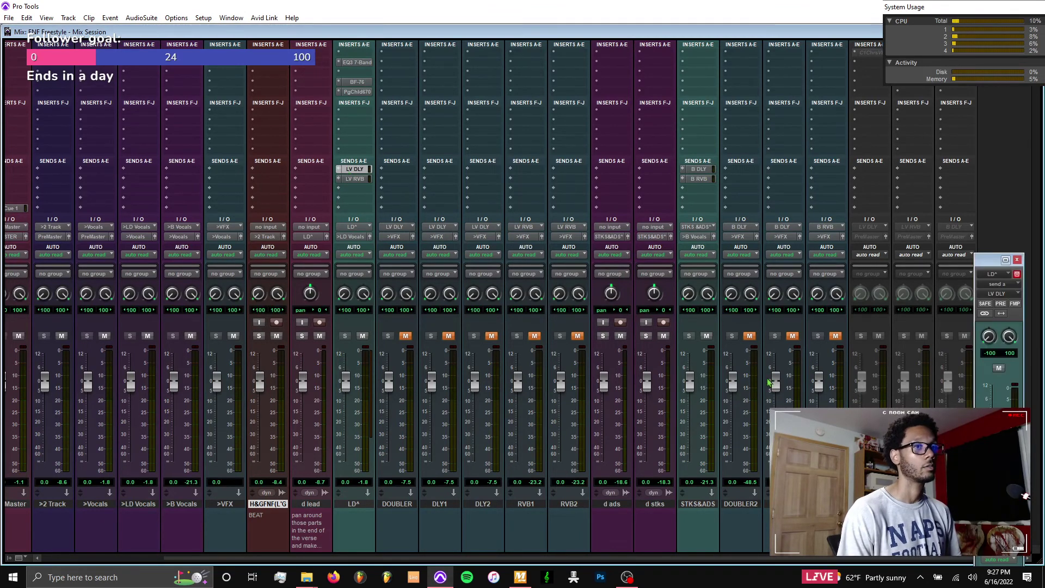
left_click(367, 179)
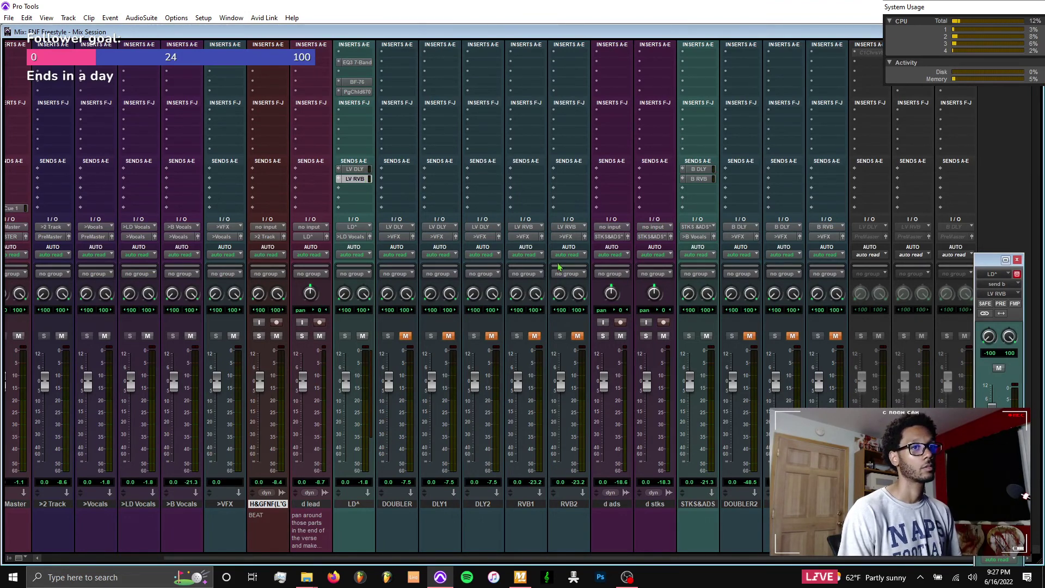
left_click_drag(994, 260, 259, 158)
left_click(355, 169)
left_click_drag(257, 310, 251, 318)
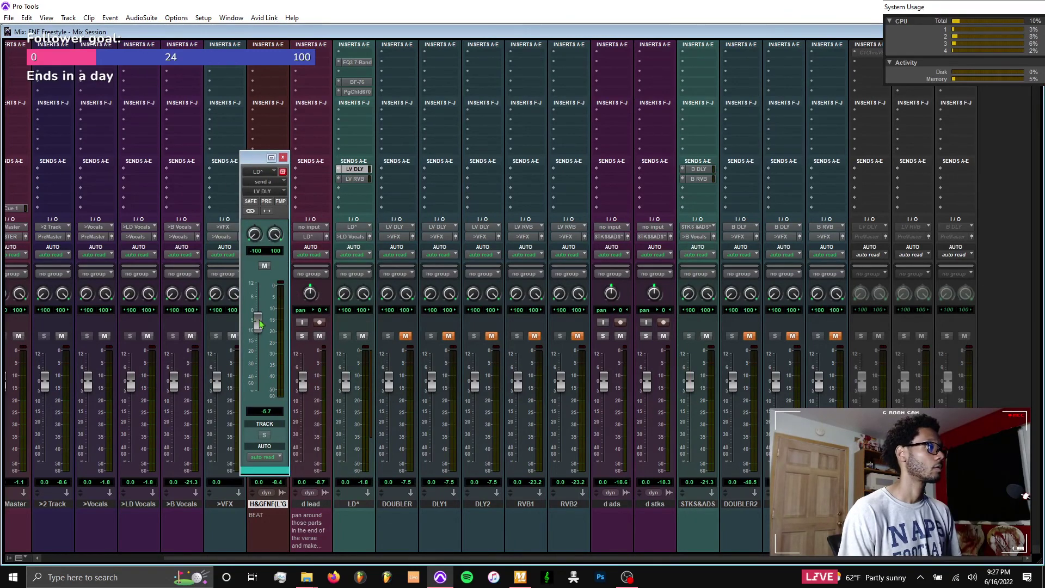
left_click(282, 157)
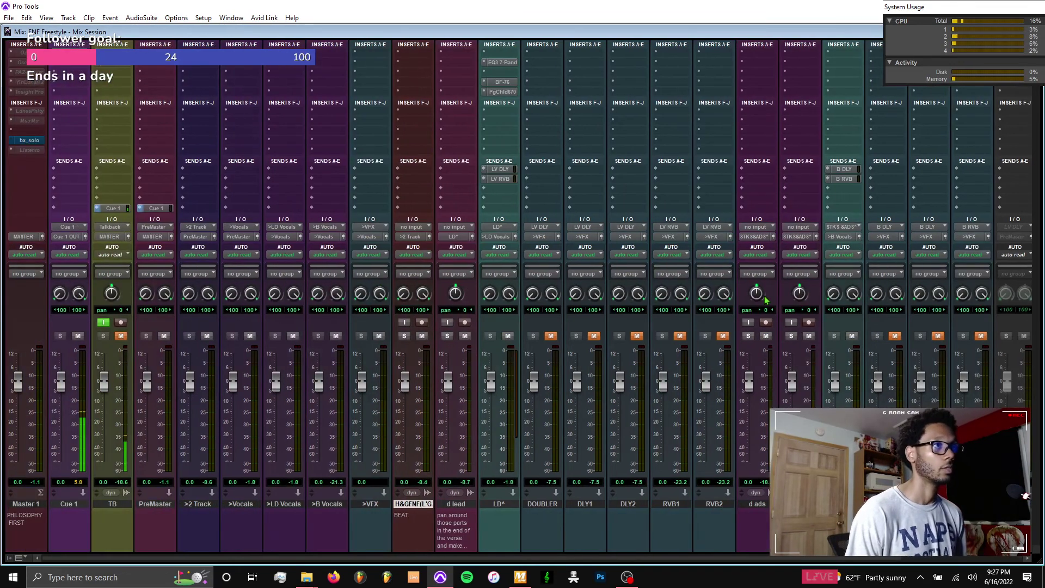
Remove the silence at the start of the d lead clip and fade in its new beginning around 3|1|830
scroll(763, 305, "left", 3)
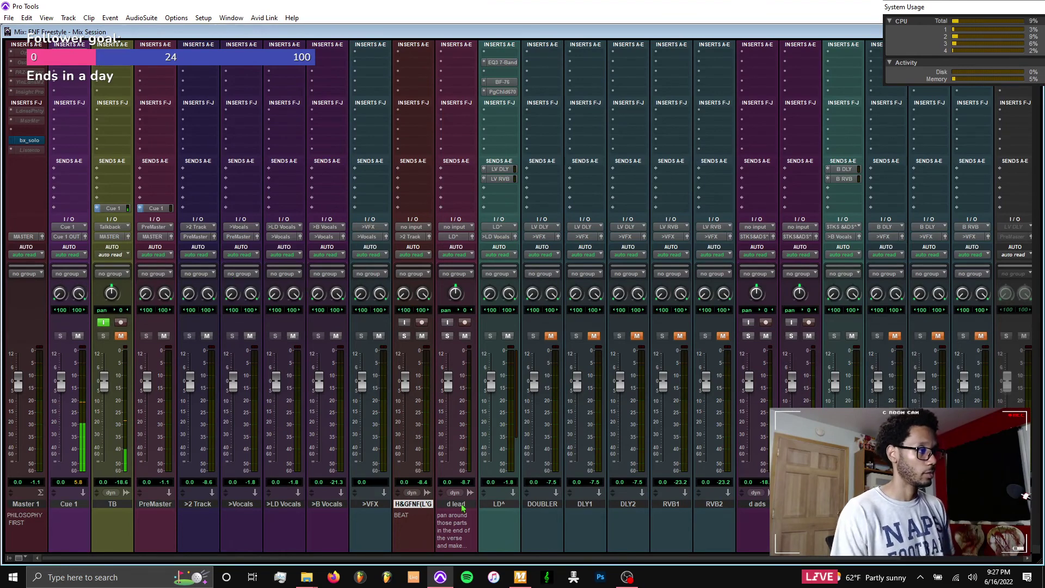
key("ctrl+equal")
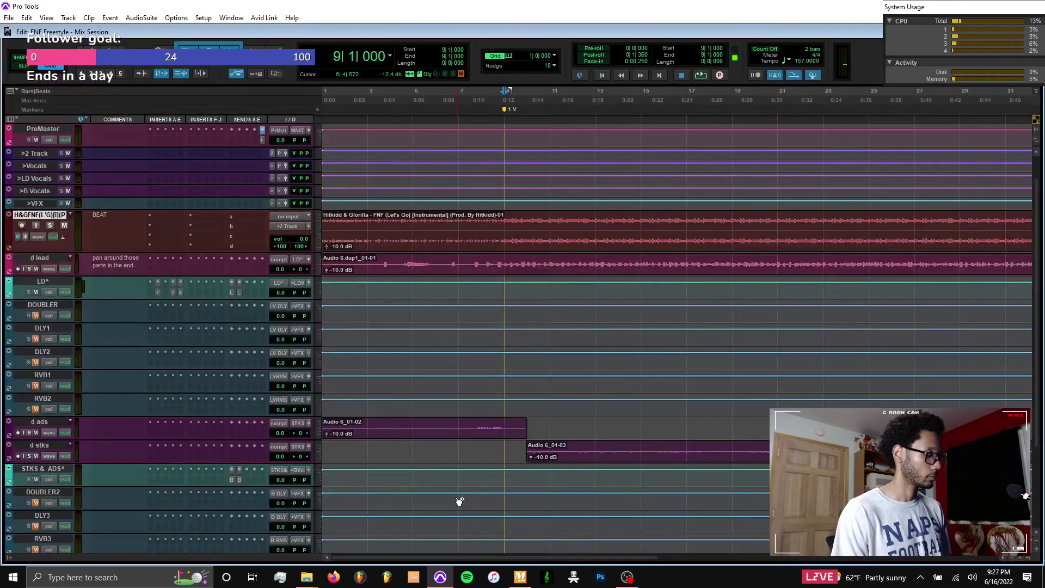
key("r")
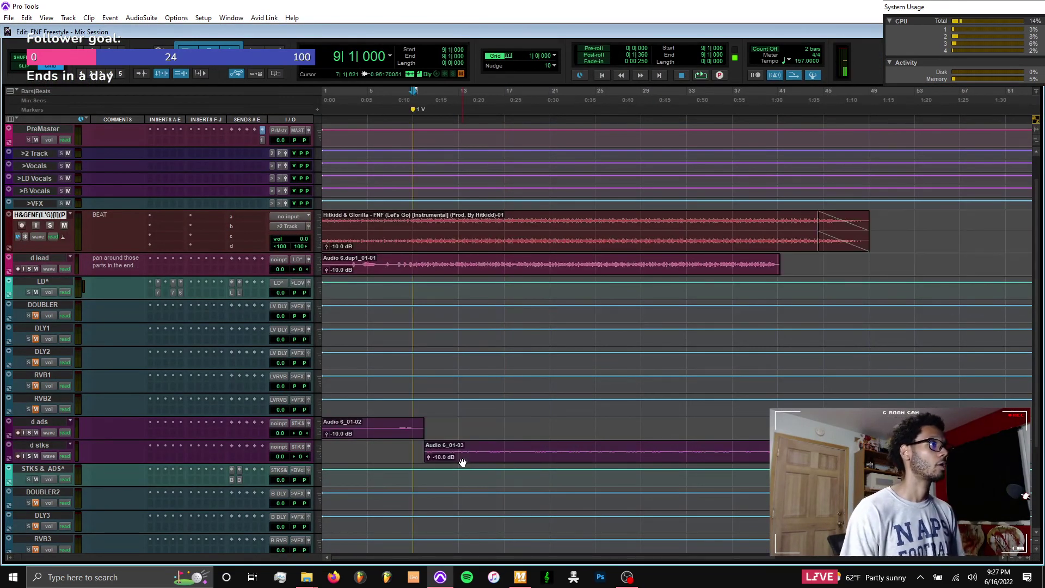
left_click(676, 270)
key("e")
key("t")
key("t")
key("t")
key("t")
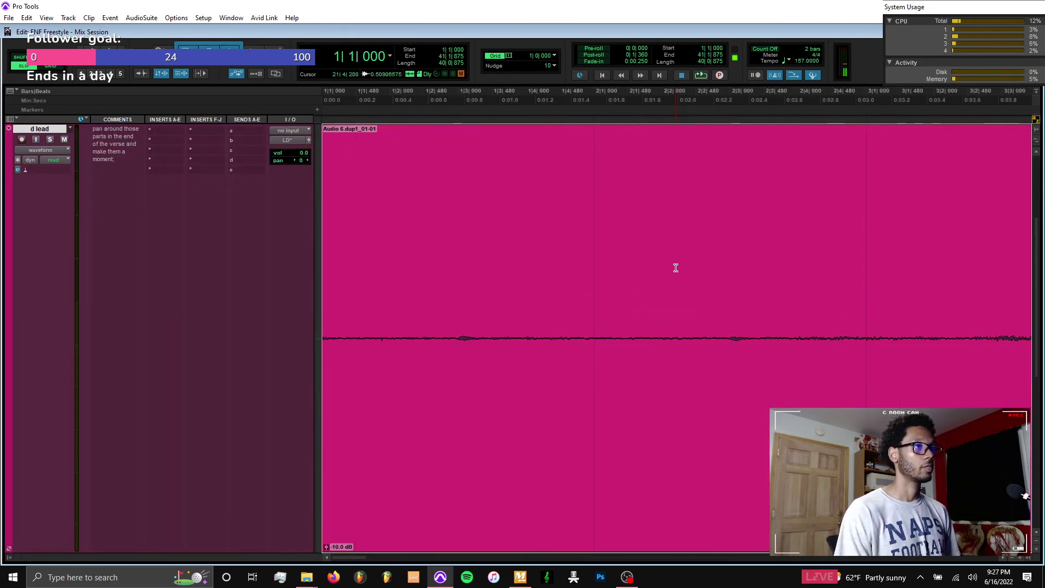
key("r")
key("r")
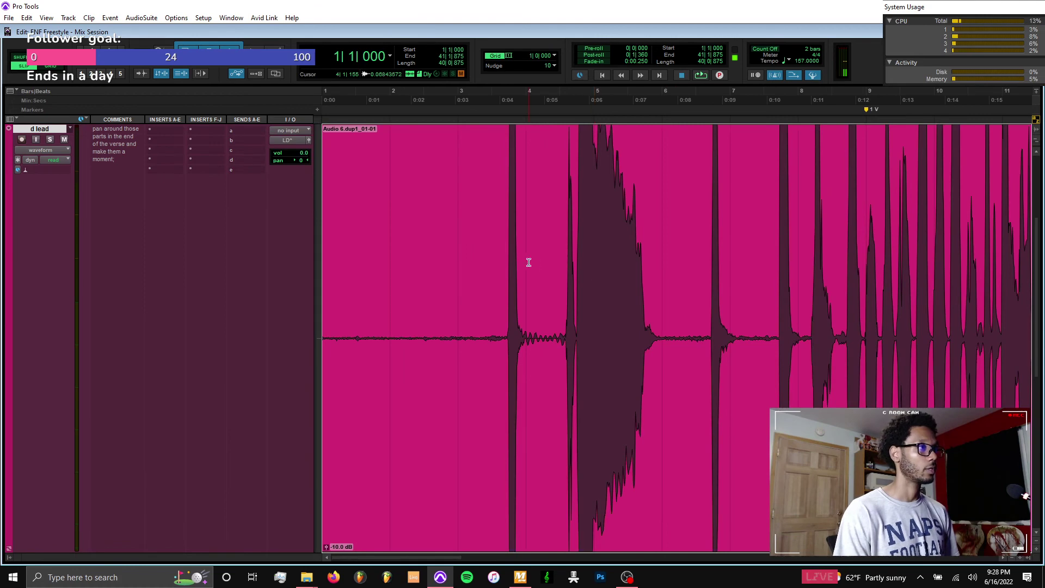
key("t")
left_click_drag(529, 262, 322, 270)
left_click(637, 262, "shift")
key("Delete")
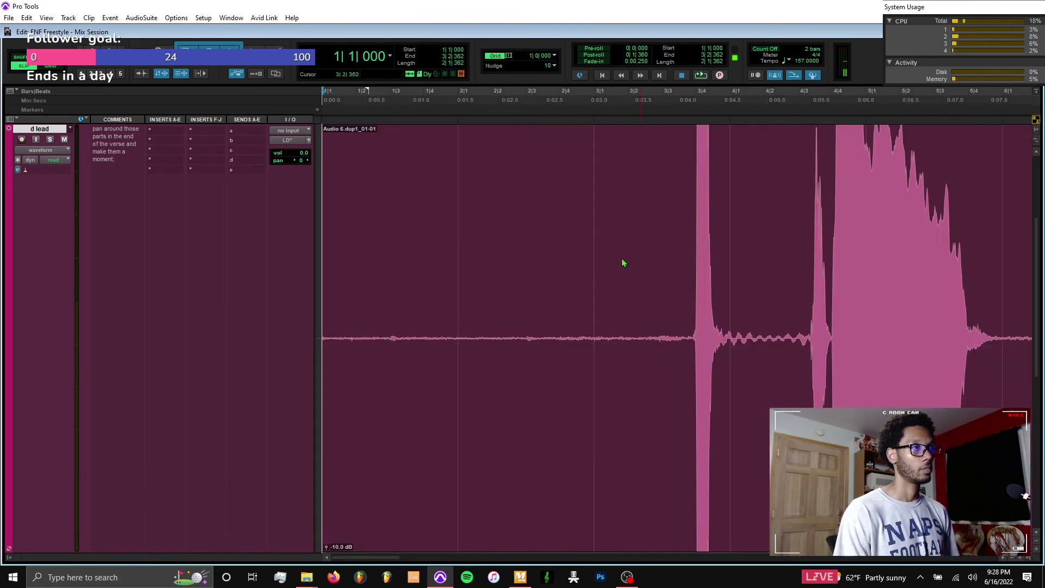
left_click_drag(623, 262, 667, 262)
key("f")
Trim the silent tail of the d lead clip and fade it out from 40|4|606
scroll(665, 261, "right", 6)
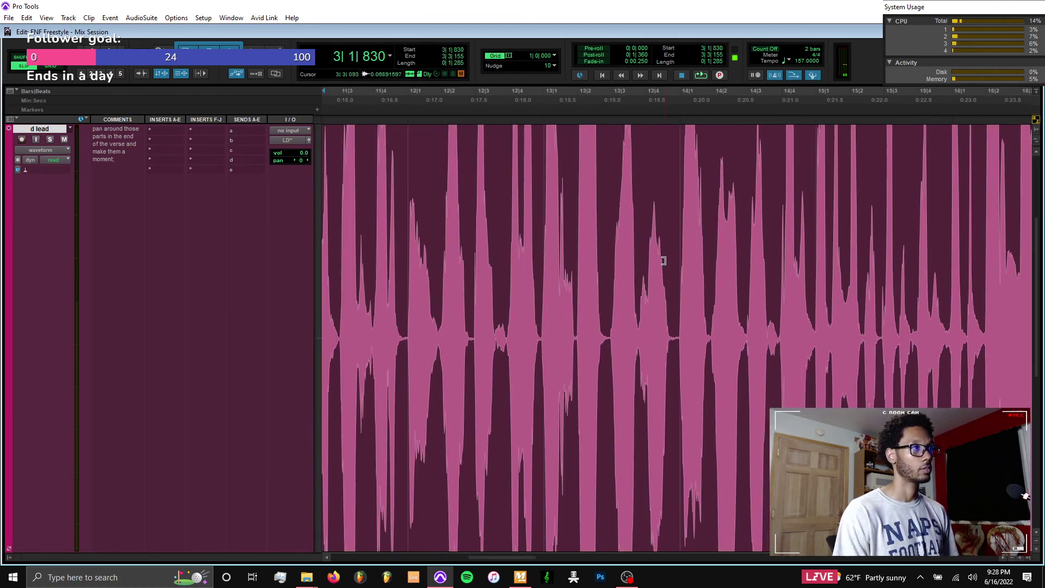
key("Tab")
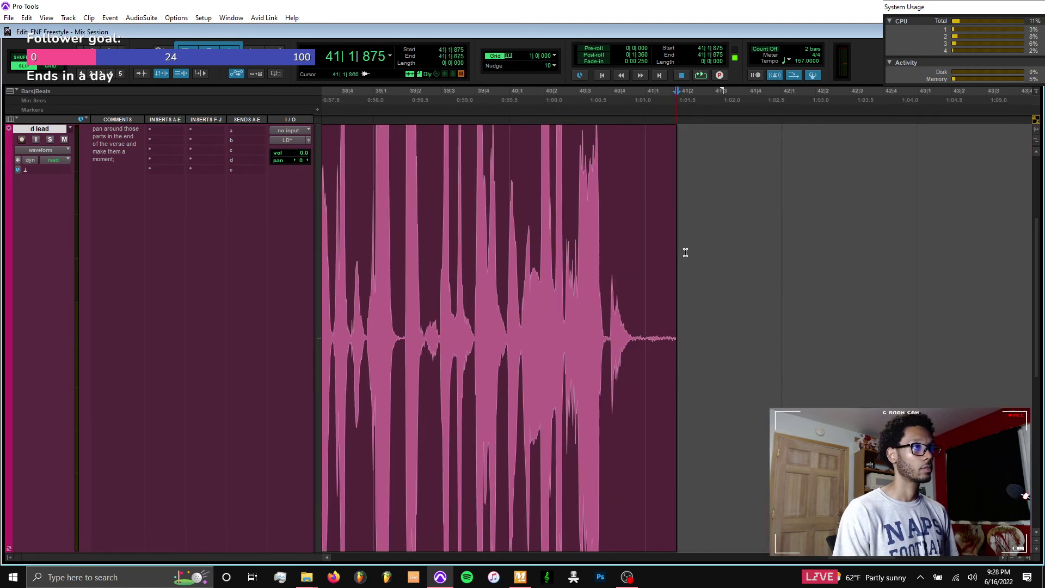
left_click_drag(677, 259, 637, 263)
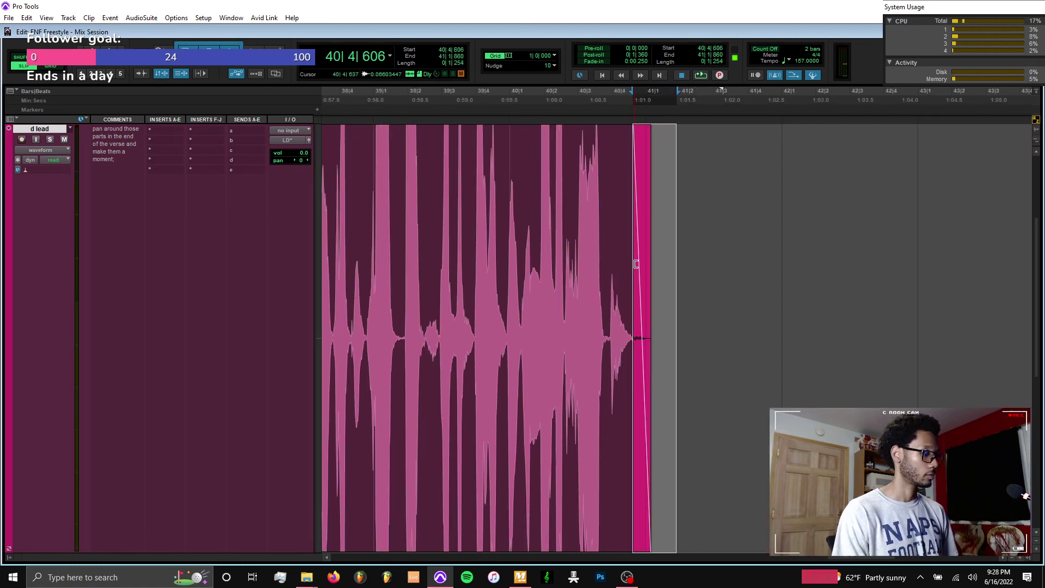
key("e")
Trim the d ads clip's start to 7|3|824, just before its vocal phrase
left_click_drag(379, 427, 413, 462)
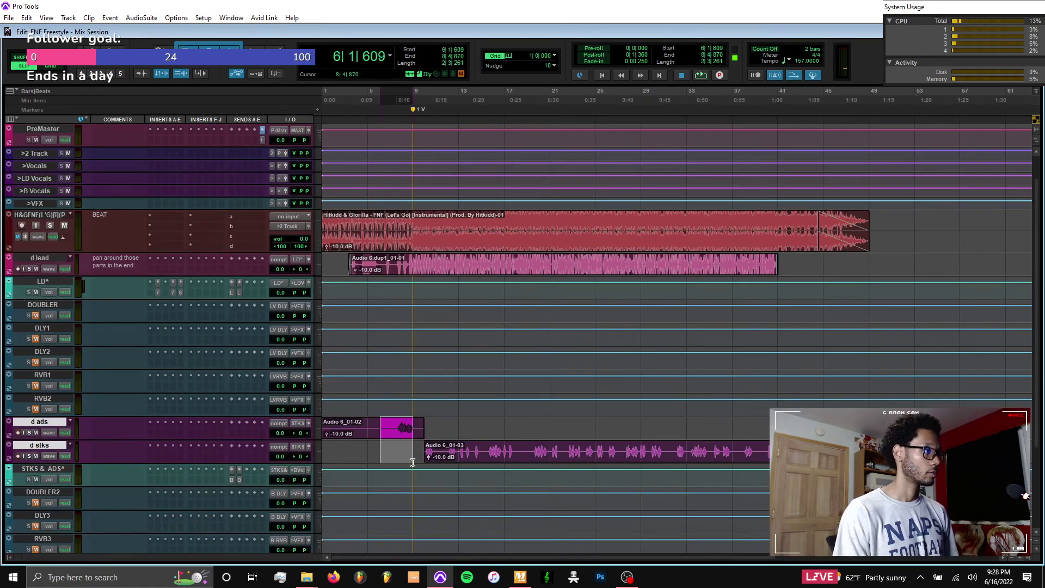
key("e")
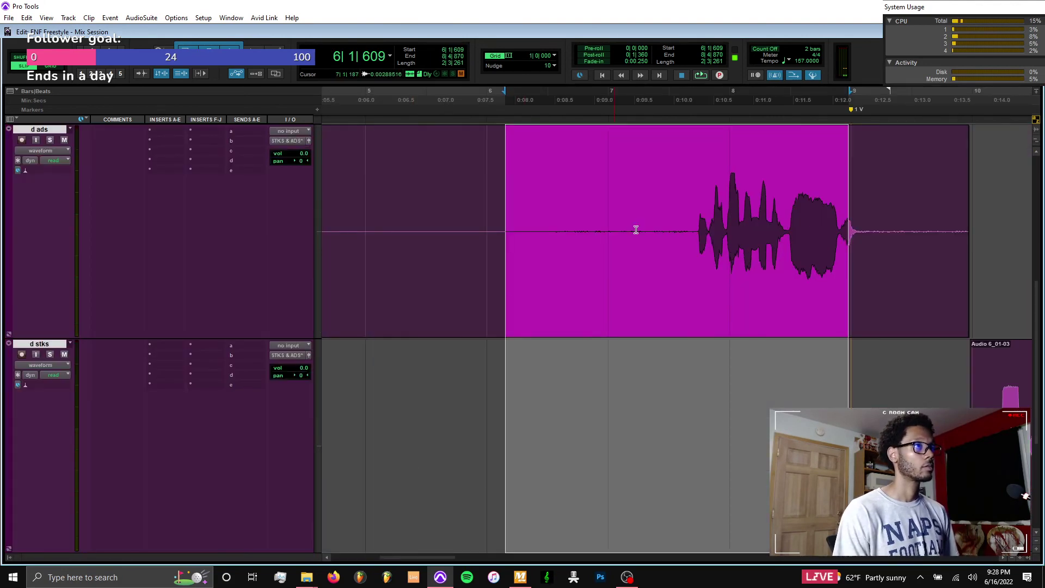
left_click(658, 228)
key("t")
key("t")
left_click_drag(713, 205, 828, 219)
left_click(828, 218)
key("a")
Trim the d ads clip's silent end back to shortly after bar 9
key("Tab")
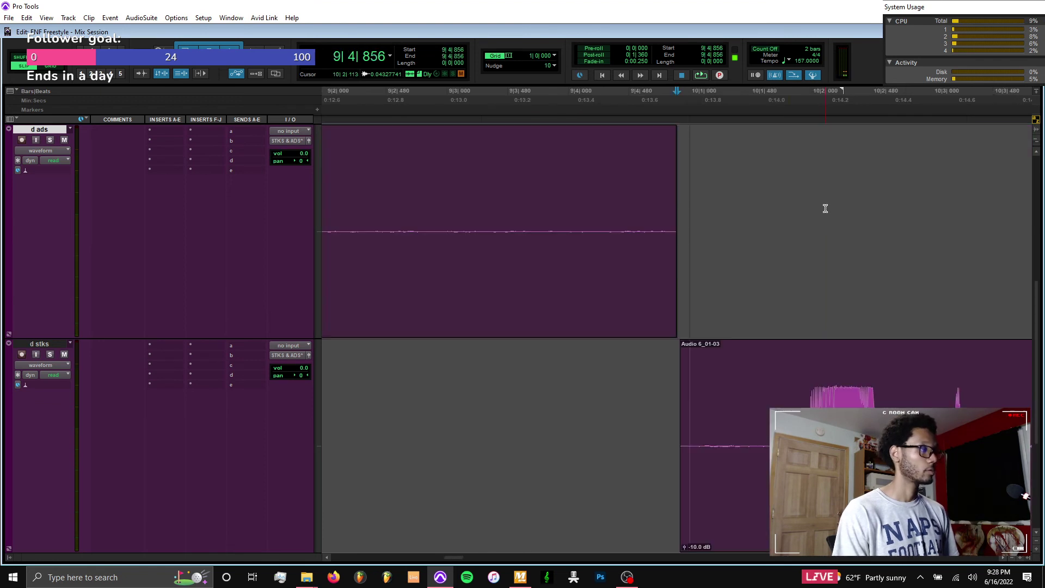
key("r")
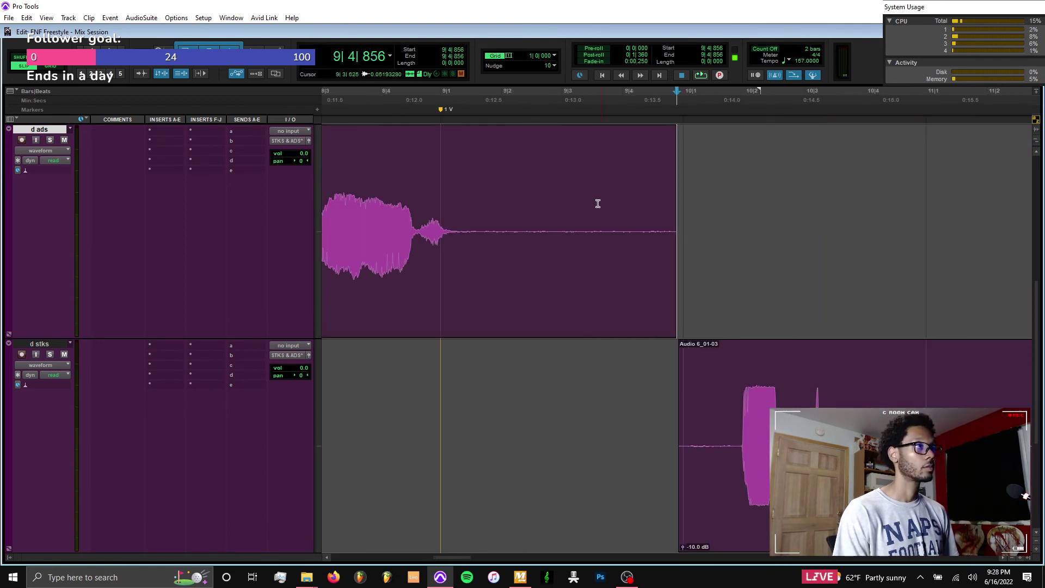
left_click(475, 212)
key("s")
left_click(432, 311)
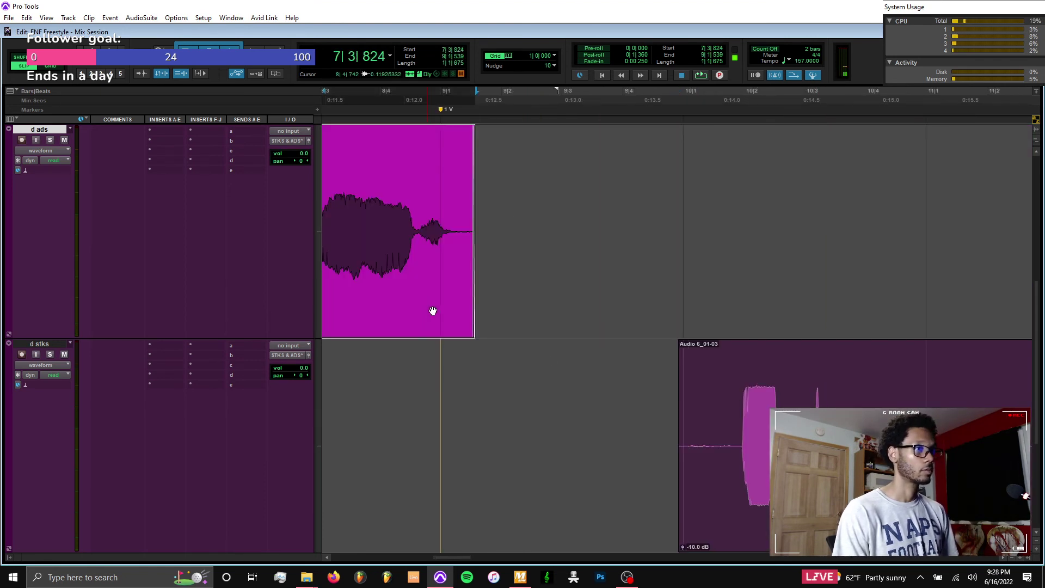
Delete the silence opening the d stks clip and fade out its first phrase near 10|4
left_click_drag(652, 402, 738, 404)
key("Delete")
key("Delete")
left_click_drag(937, 404, 909, 401)
key("f")
Delete the d stks silence leading up to bar 12 and the gap from 12|4|413 to 13|1|633
scroll(909, 400, "right", 3)
left_click_drag(647, 405, 733, 418)
key("Delete")
left_click_drag(907, 418, 986, 418)
key("Delete")
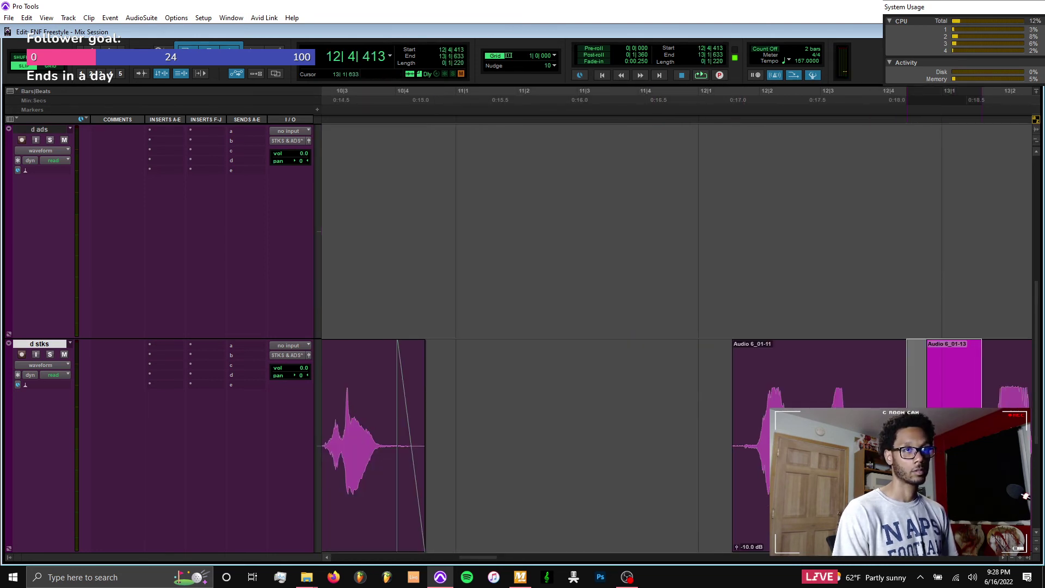
key("Delete")
Delete the silence on the d stks track from 14|1|236 to 14|2|766
scroll(986, 418, "right", 3)
scroll(789, 406, "right", 3)
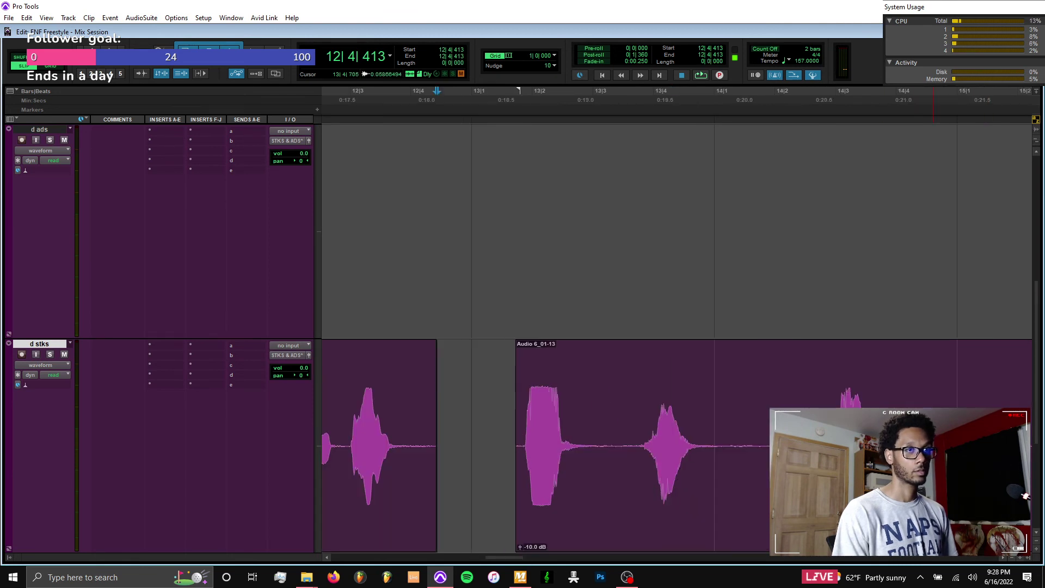
left_click_drag(787, 418, 728, 418)
left_click(826, 410, "shift")
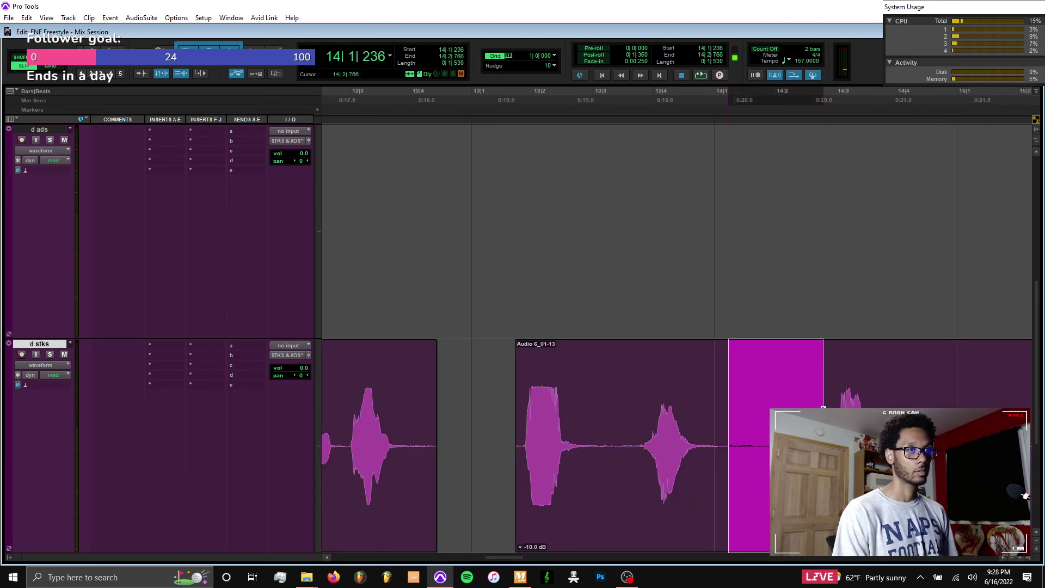
key("Delete")
Delete the silence on the d stks track from 14|4|257 to 15|3|778
left_click_drag(969, 411, 912, 411)
scroll(912, 411, "right", 5)
left_click(422, 404, "shift")
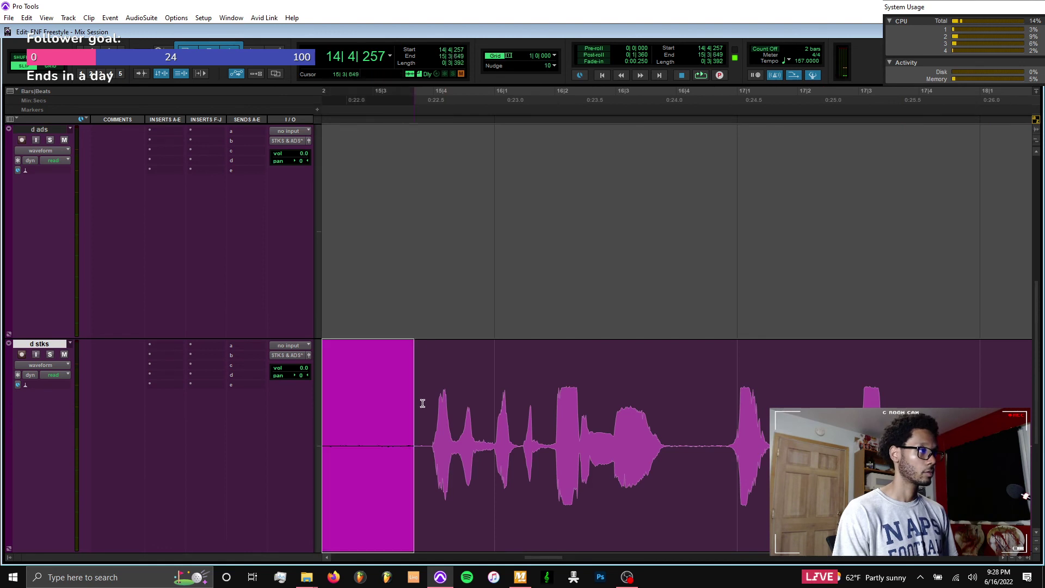
scroll(423, 404, "left", 2)
scroll(422, 403, "right", 2)
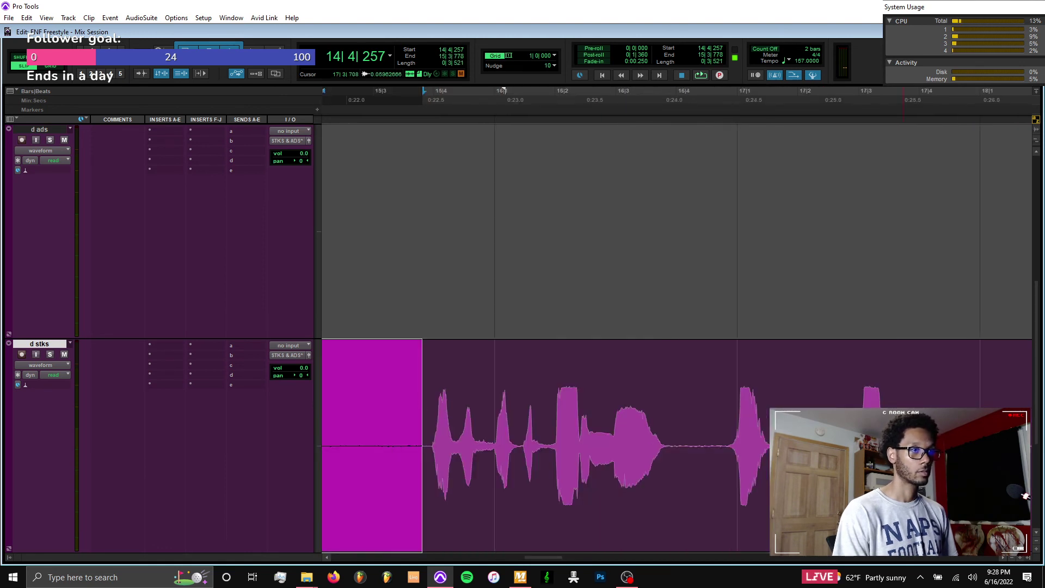
key("Delete")
Delete the three silent gaps between the d stks phrases from 16|4|033 to the start of bar 18
left_click_drag(995, 414, 918, 414)
key("Delete")
left_click_drag(815, 414, 787, 414)
key("Delete")
mouse_move(694, 425)
left_mouse_down()
mouse_move(669, 424)
mouse_move(678, 425)
left_mouse_up()
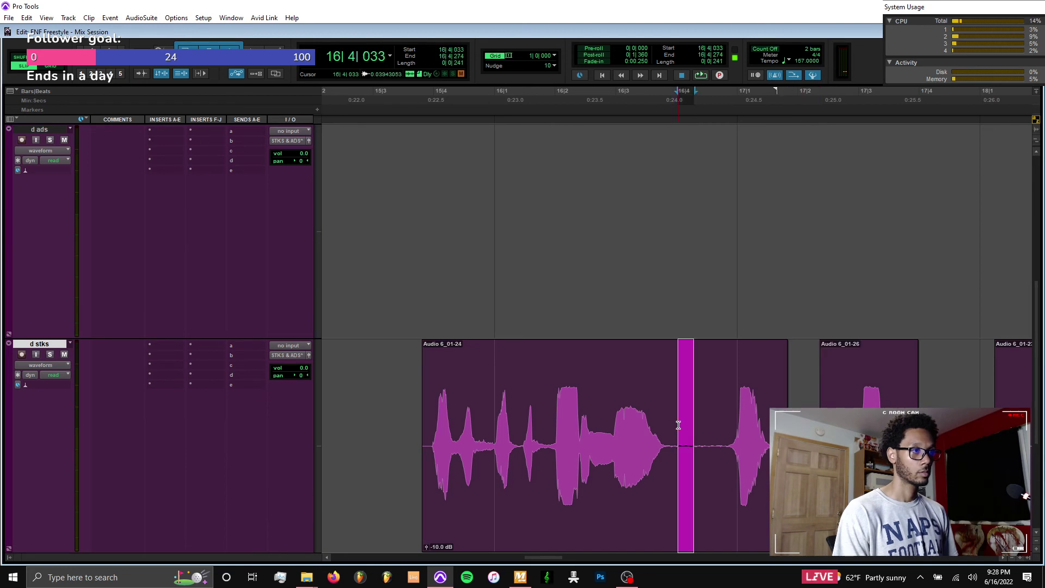
left_click(716, 426, "shift")
key("Delete")
Delete the long d stks silence from 17|4|454 to just before the next phrase in bar 19
scroll(717, 426, "right", 1)
left_click(761, 424)
scroll(761, 424, "right", 1)
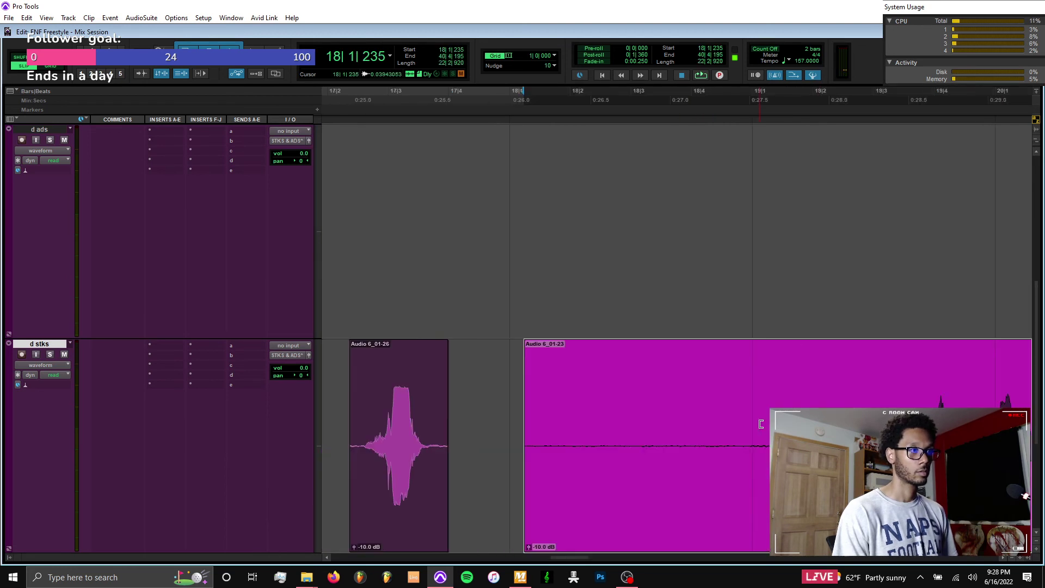
left_click_drag(477, 411, 918, 414)
key("Delete")
scroll(918, 413, "right", 2)
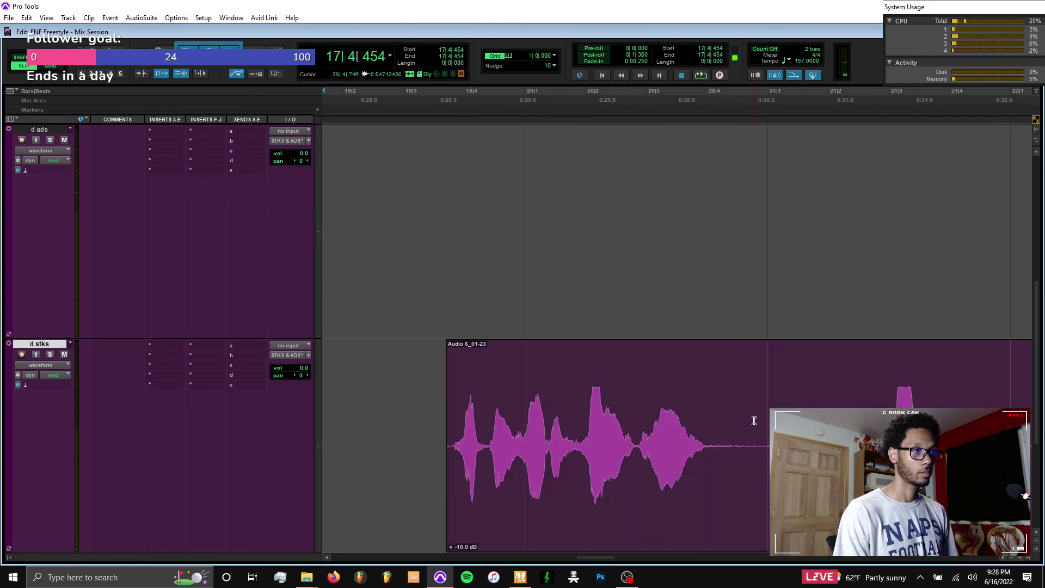
Delete the d stks silence from 20|4|324 to just before the next phrase in bar 21
left_click_drag(754, 421, 727, 424)
left_click(815, 427, "shift")
key("Delete")
scroll(815, 427, "right", 2)
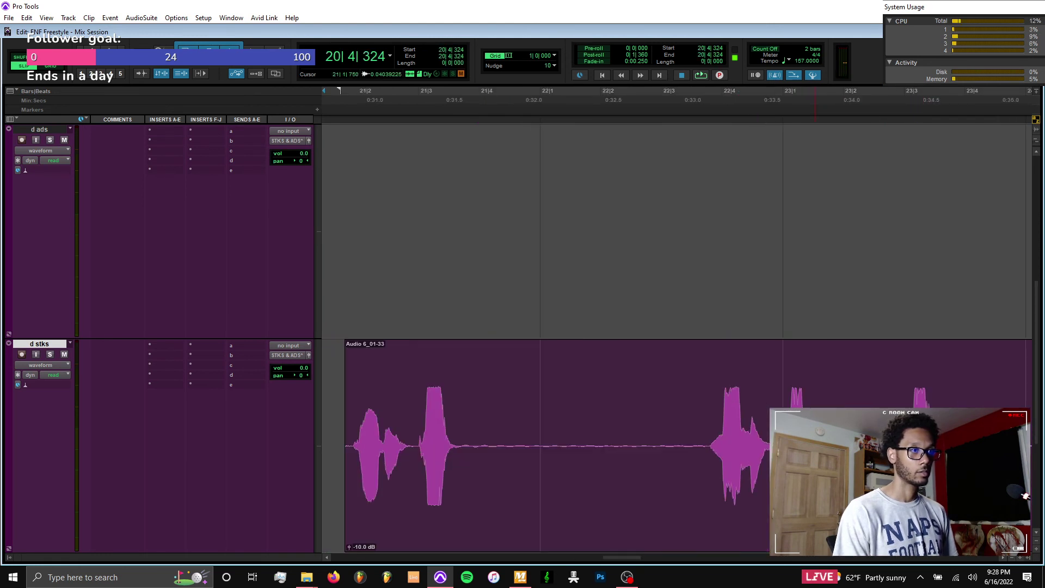
Delete the d stks silences from 21|3|698 to just before the next phrase in bar 22 and from 23|3|870 to the phrase in bar 24
left_click_drag(537, 420, 460, 420)
left_click(702, 419, "shift")
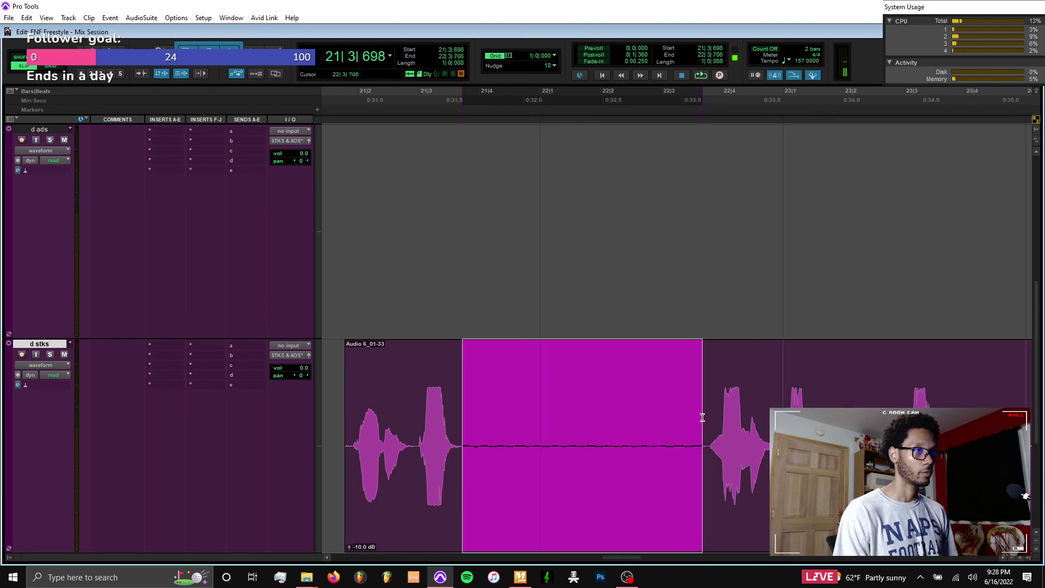
key("Delete")
scroll(703, 419, "right", 2)
left_click_drag(765, 414, 723, 422)
left_click(841, 422, "shift")
key("Delete")
scroll(841, 422, "right", 2)
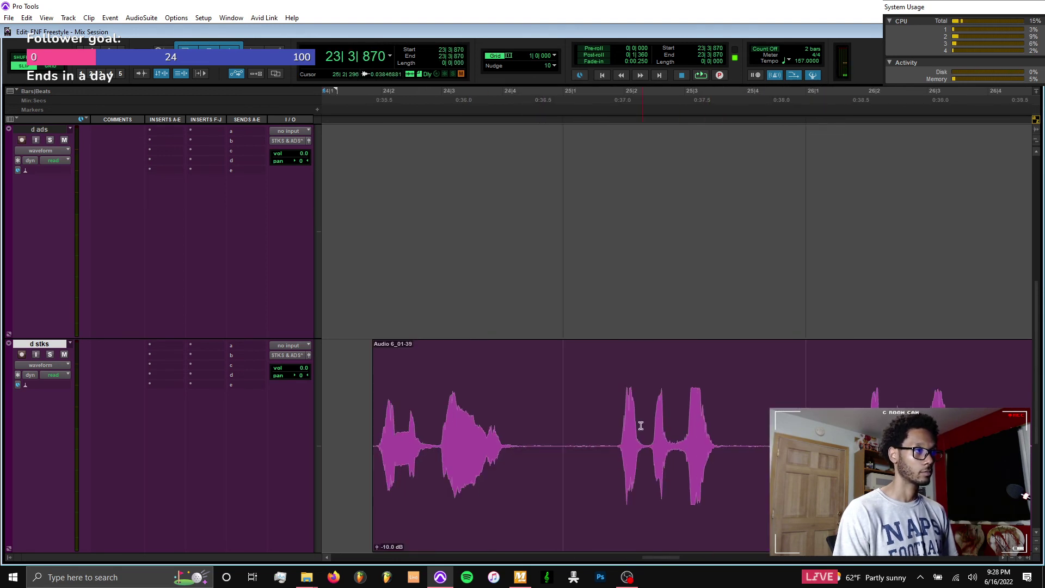
Delete the d stks silences from 24|4|331 to the phrase in bar 25 and from 25|3|740 to the phrase in bar 26
left_click_drag(547, 427, 522, 427)
left_click(612, 425, "shift")
key("Delete")
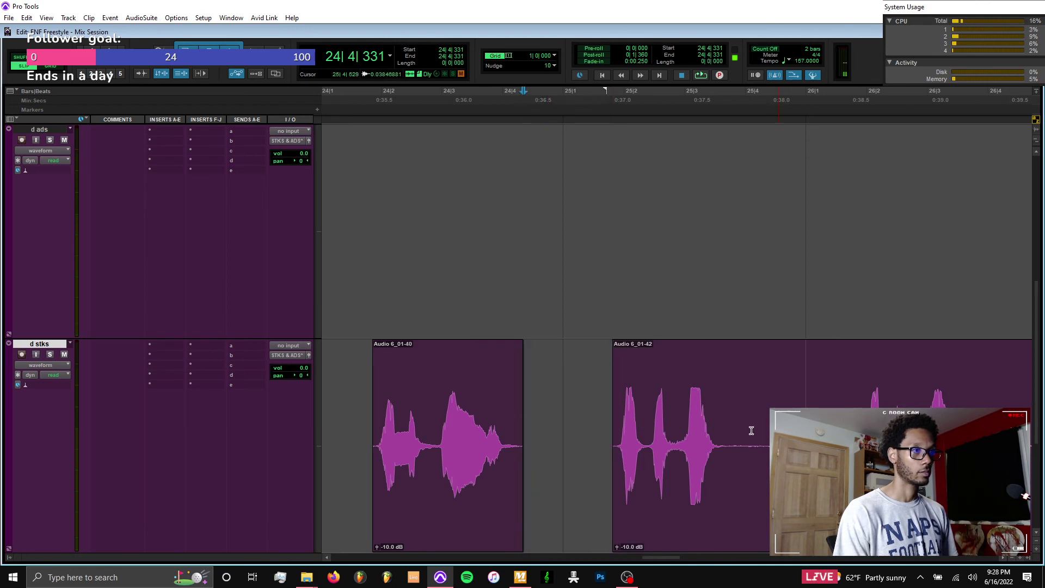
left_click_drag(779, 430, 737, 434)
key("Delete")
scroll(678, 337, "right", 3)
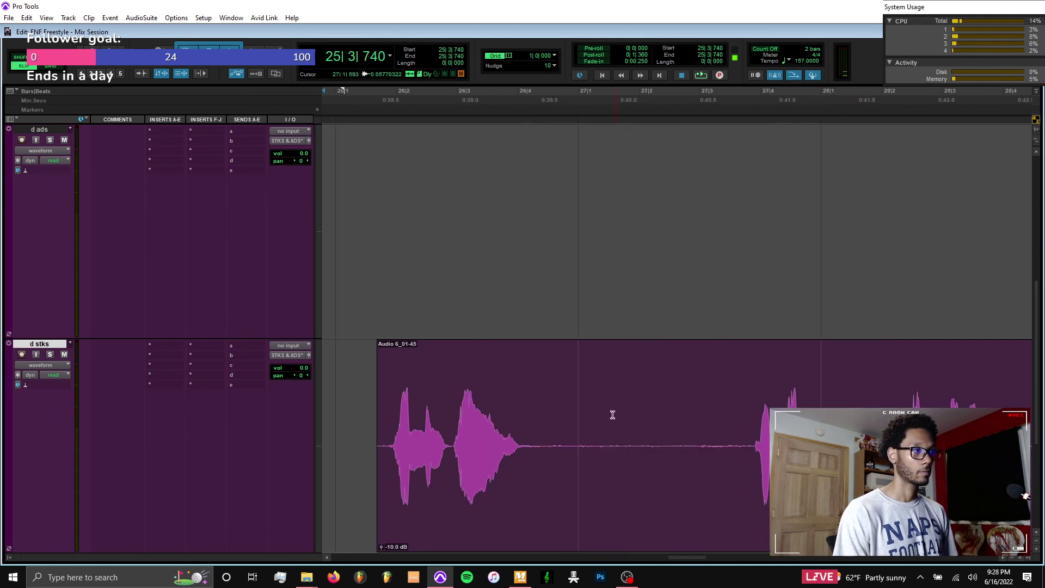
Delete the long d stks silence between the bar 26 and bar 27 phrases and the short gap from 28|4|252 to 28|4|674
left_click_drag(612, 415, 533, 420)
left_click_drag(684, 411, 813, 412)
key("Delete")
scroll(750, 411, "right", 3)
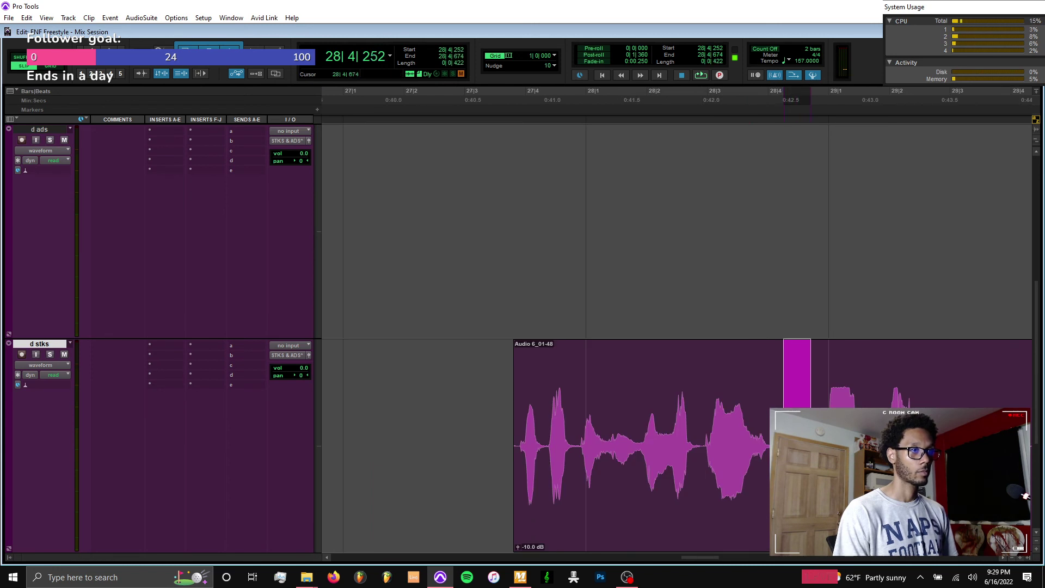
key("Delete")
Delete the d stks silences in bar 29 and from 30|4|398 to just before the phrase in bar 32
scroll(813, 412, "right", 5)
left_click_drag(509, 413, 469, 415)
left_click_drag(577, 415, 593, 415)
key("Delete")
mouse_move(810, 417)
left_mouse_down()
mouse_move(860, 416)
mouse_move(808, 417)
left_mouse_up()
scroll(808, 417, "right", 3)
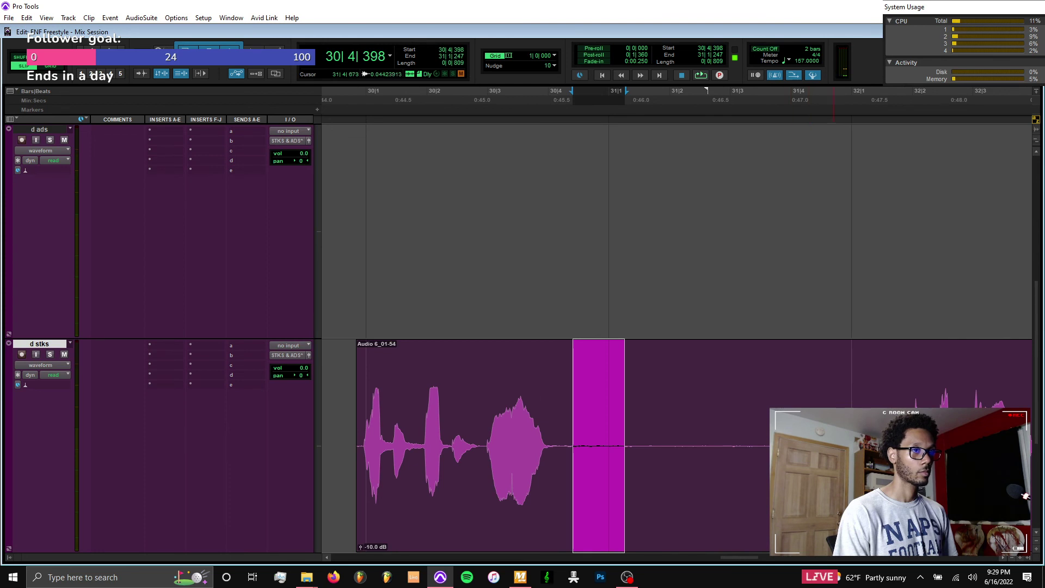
left_click_drag(884, 417, 891, 417)
key("Delete")
Delete the next silent gap on the d stks track after the bar 32 phrase
scroll(891, 417, "right", 4)
left_click_drag(646, 416, 584, 419)
key("Delete")
scroll(735, 414, "right", 3)
Delete the d stks silences from 34|4|086 to 35|2|826 and from 35|4|852 to just before the phrase in bar 36
scroll(732, 415, "right", 3)
left_click(742, 415, "shift")
left_click_drag(743, 415, 753, 416)
key("Delete")
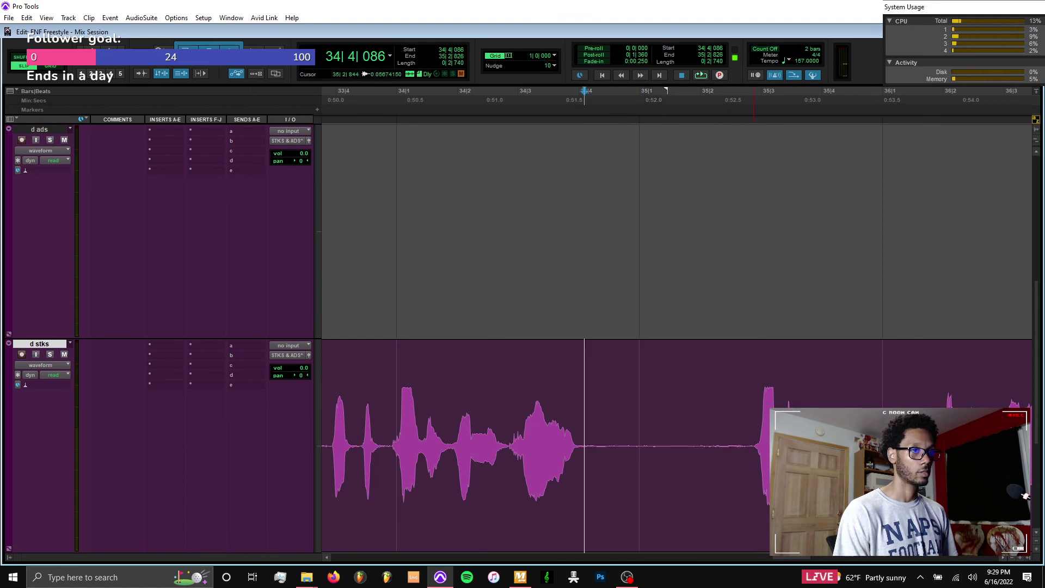
left_click_drag(896, 416, 937, 416)
key("Delete")
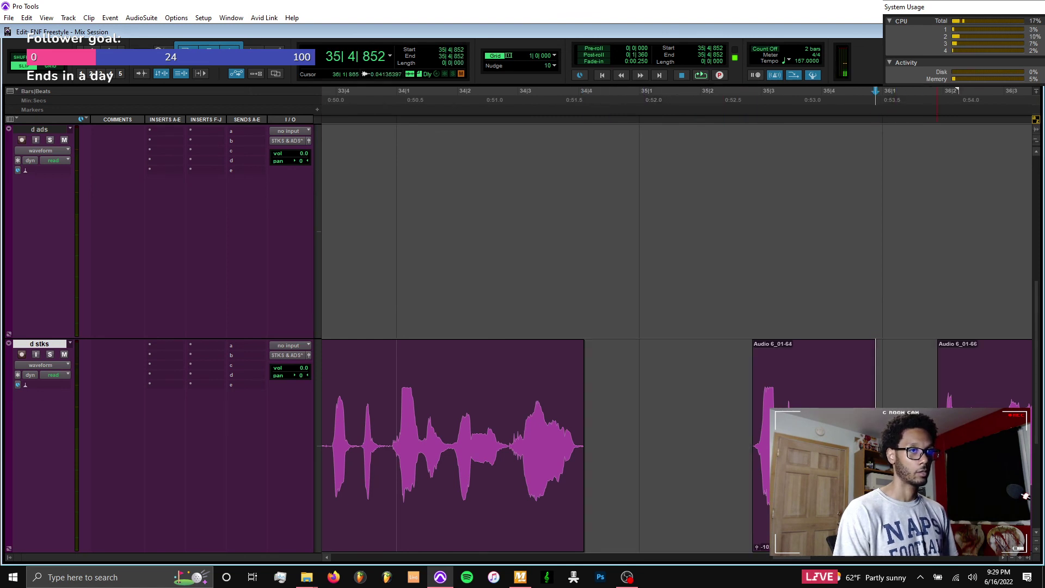
Play d stks soloed from 36|1|503 to check the faint sound at the start of bar 37, and turn solo off
scroll(938, 416, "right", 5)
left_click(444, 413)
key("space")
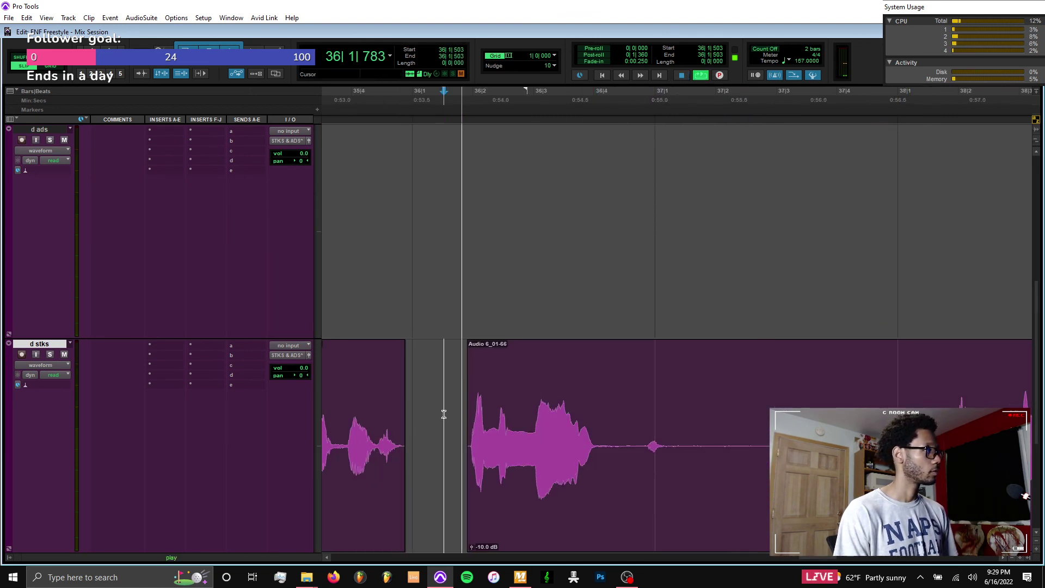
key("space")
key("shift+s")
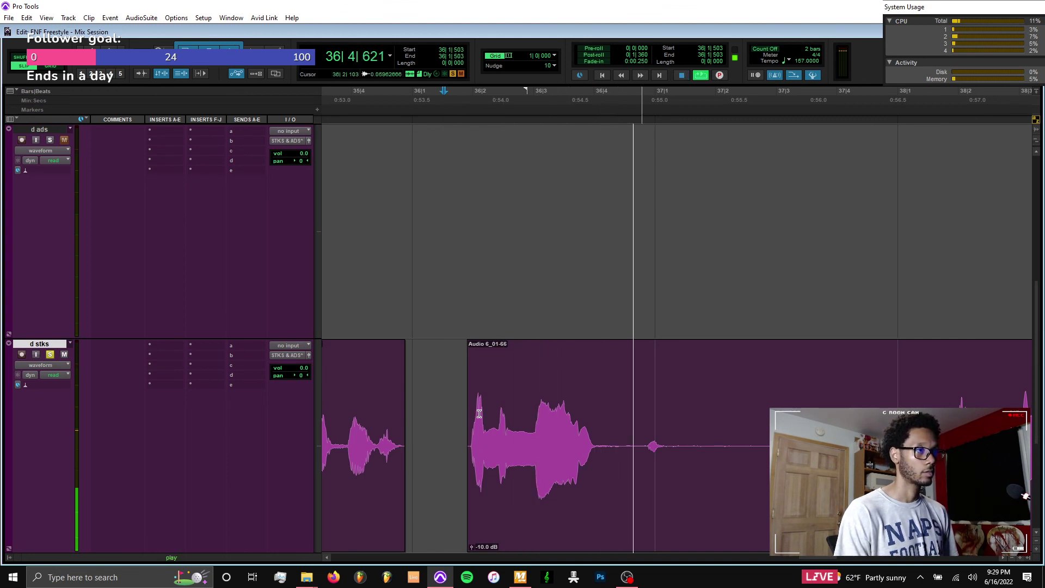
key("shift+s")
Delete the faint sound and silence on d stks from 36|4|395 to the next phrase, plus the remaining silent stretches up to the track's end
left_click_drag(701, 430, 619, 433)
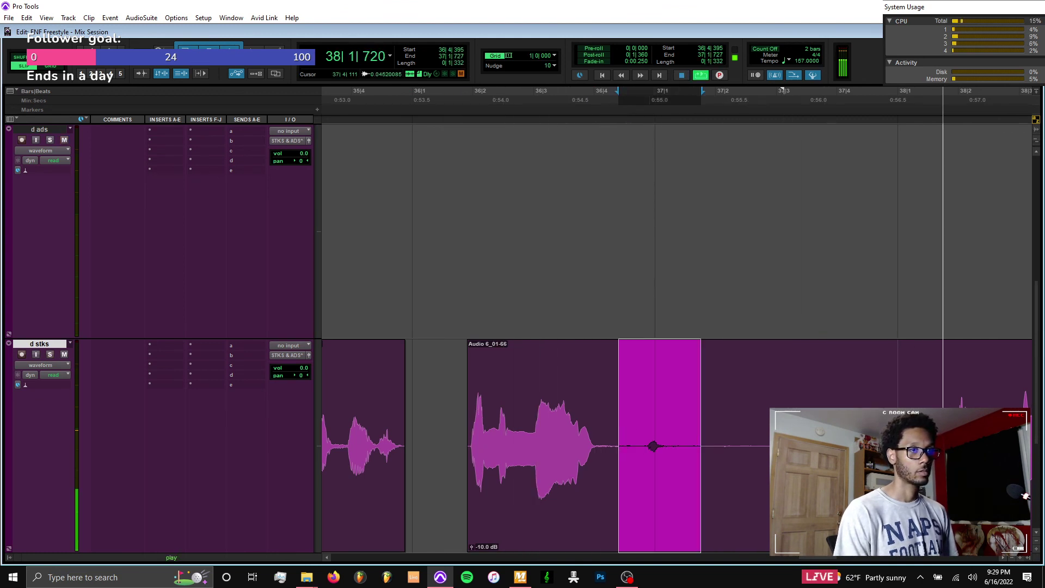
mouse_move(847, 433)
left_mouse_down()
mouse_move(915, 433)
mouse_move(922, 422)
mouse_move(450, 422)
mouse_move(905, 422)
mouse_move(845, 422)
left_mouse_up()
key("Delete")
scroll(915, 433, "right", 4)
key("Delete")
key("Delete")
Apply fades to all the d stks clips from 10|1|849 to 40|4|024 and return to the full session view
key("f")
key("ctrl+a")
key("f")
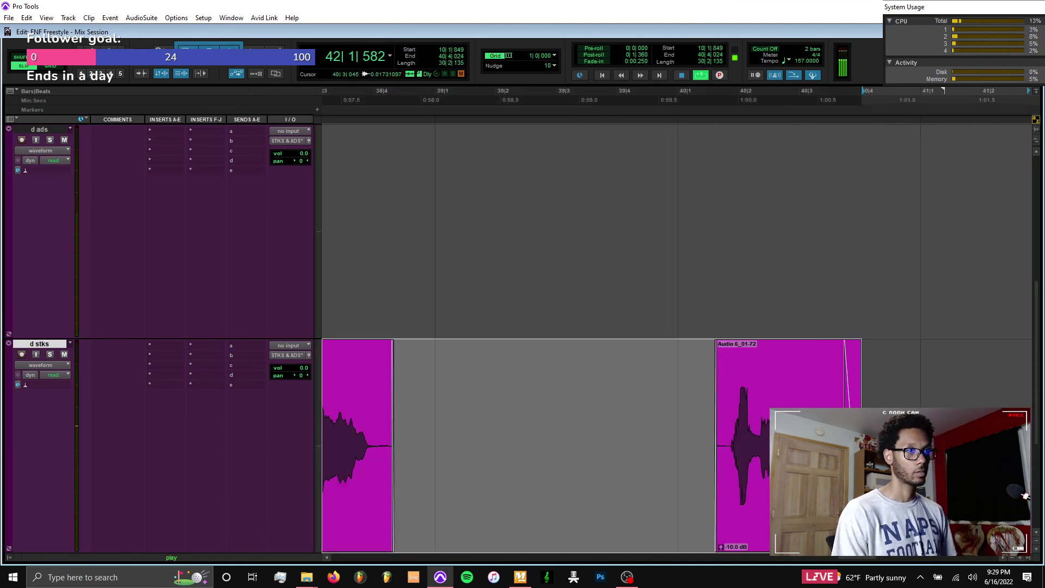
key("r")
key("r")
key("e")
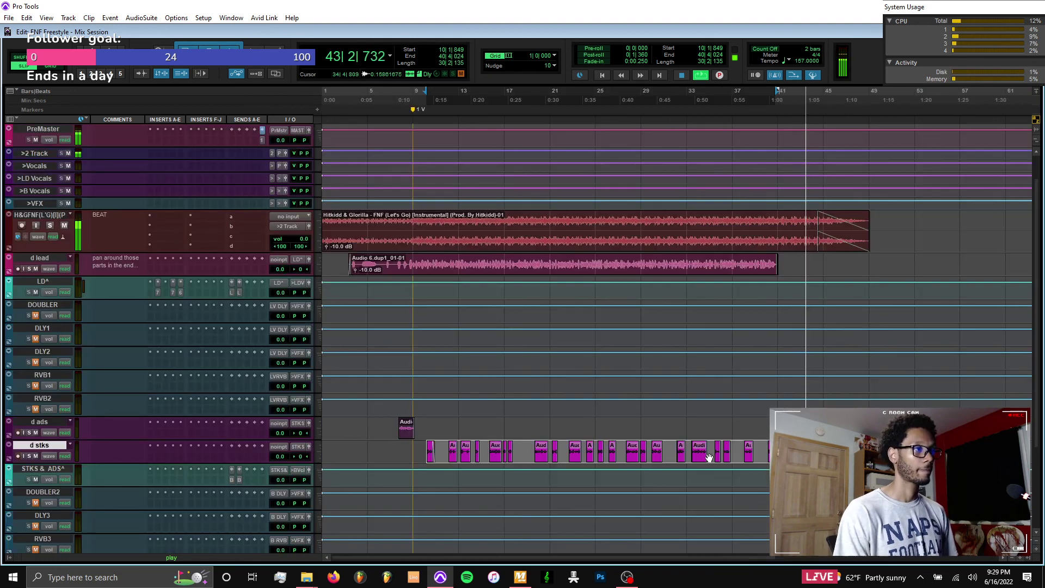
left_click(394, 261)
key("e")
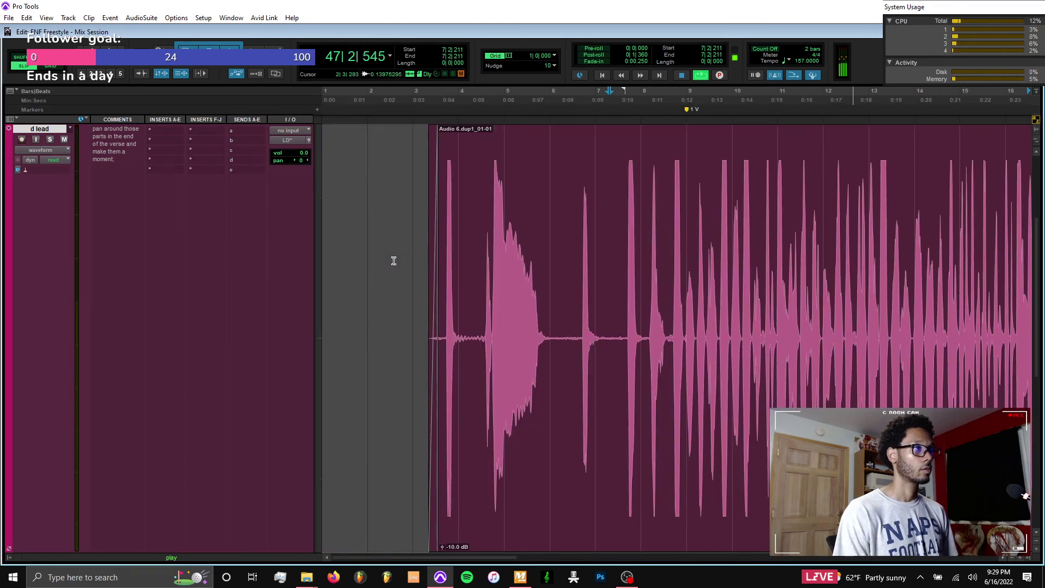
key("e")
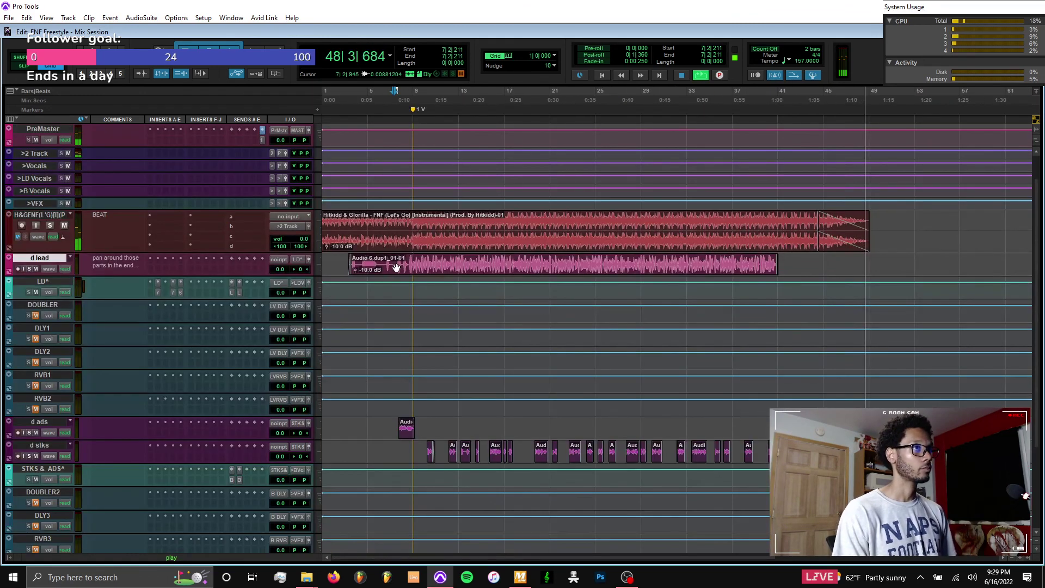
Add a marker named "2 OUT" at 41|1|000, where the lead vocal ends
left_click(779, 230)
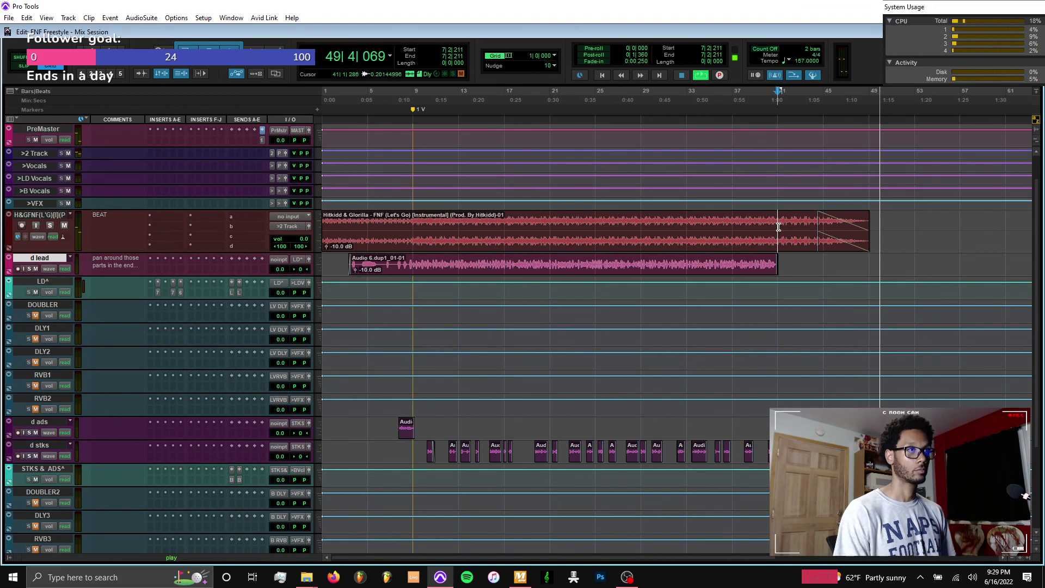
key("KP_Enter")
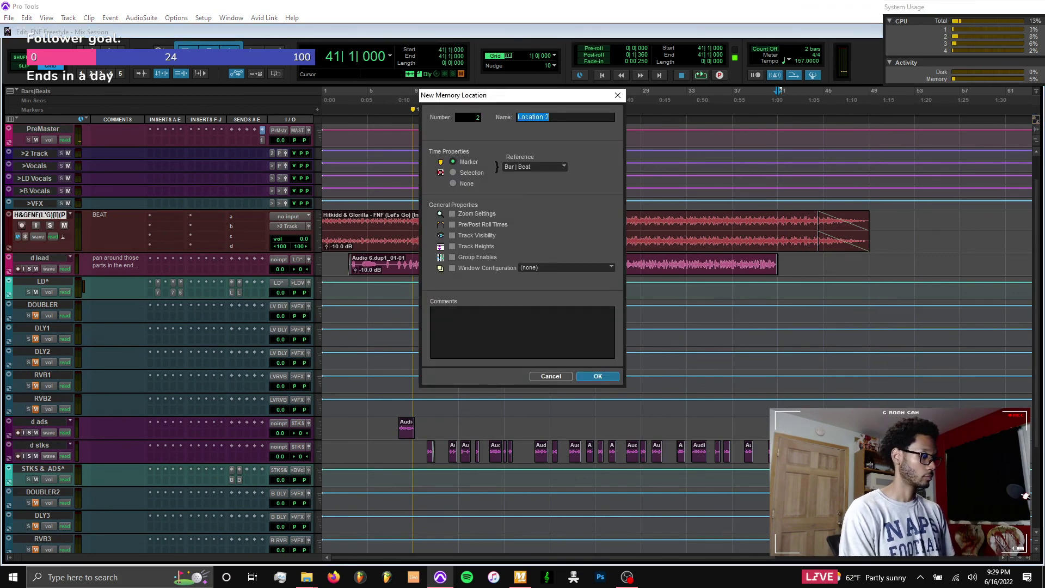
type("2 OUT")
key("Return")
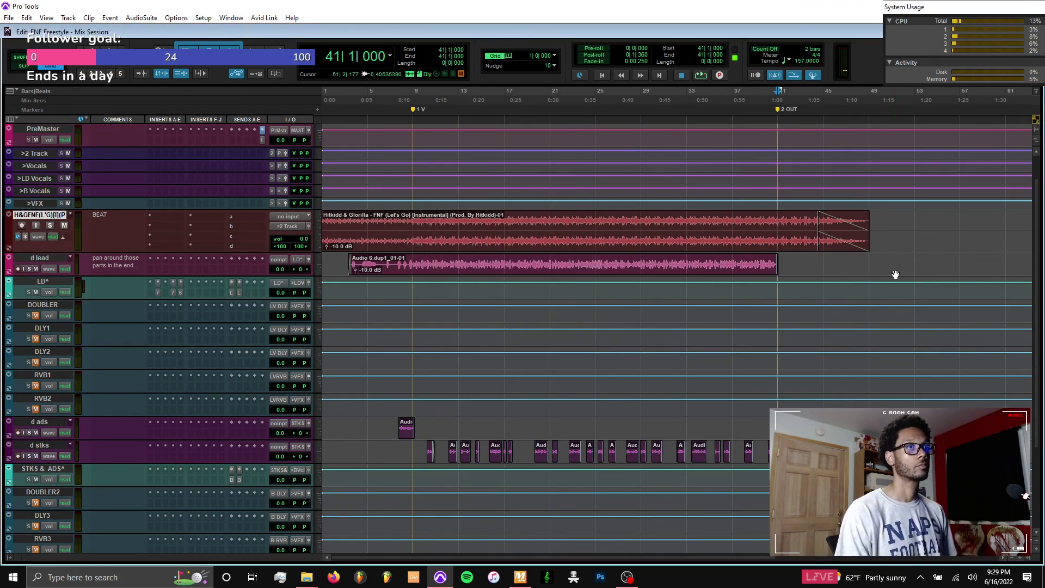
Add a marker named "3 END" at 49|1|000, where the beat ends, and return to the session start
left_click(871, 264)
key("KP_Enter")
type("3")
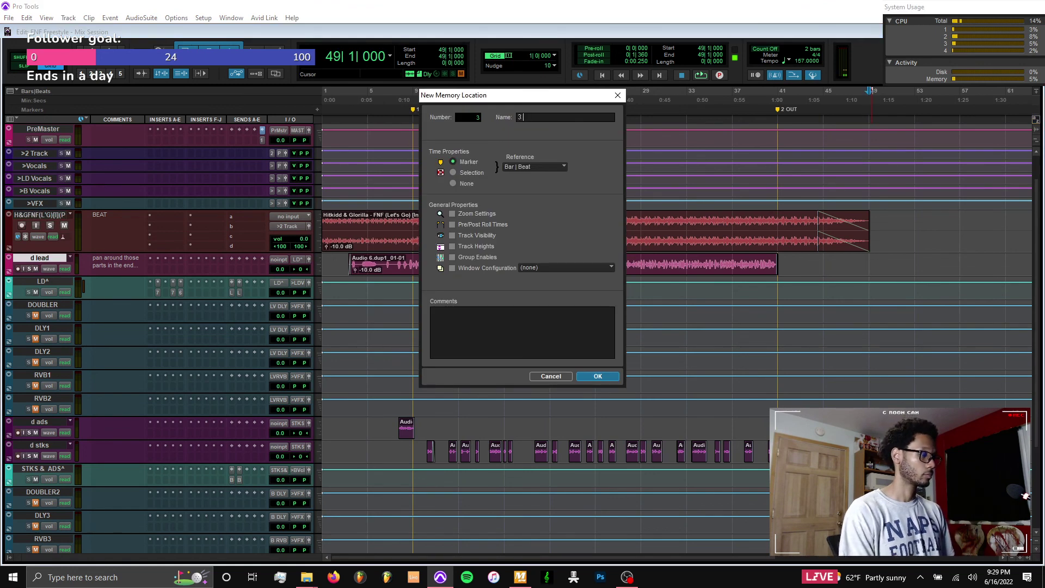
type(" END")
key("Return")
key("Return")
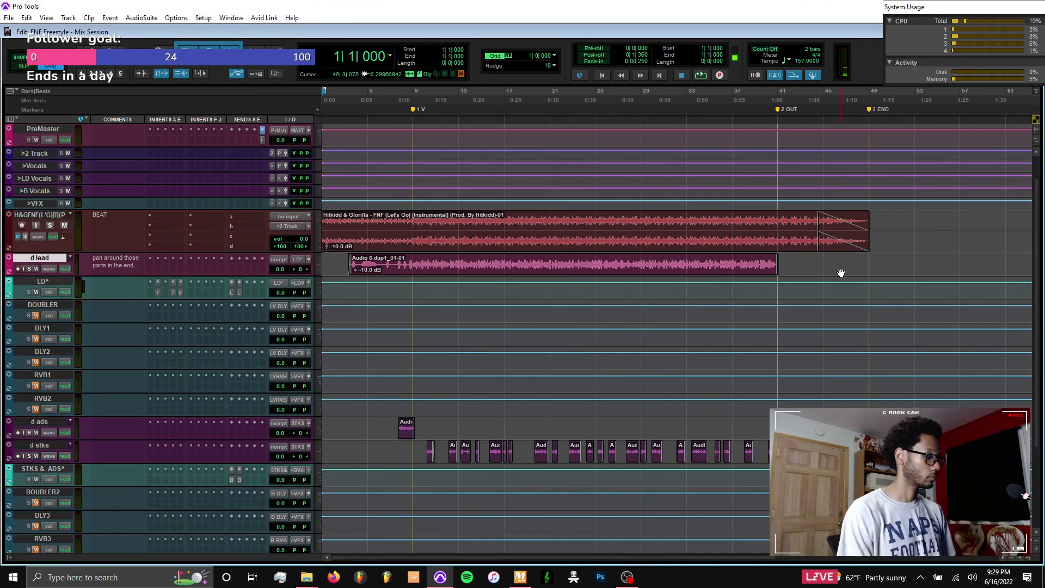
key("r")
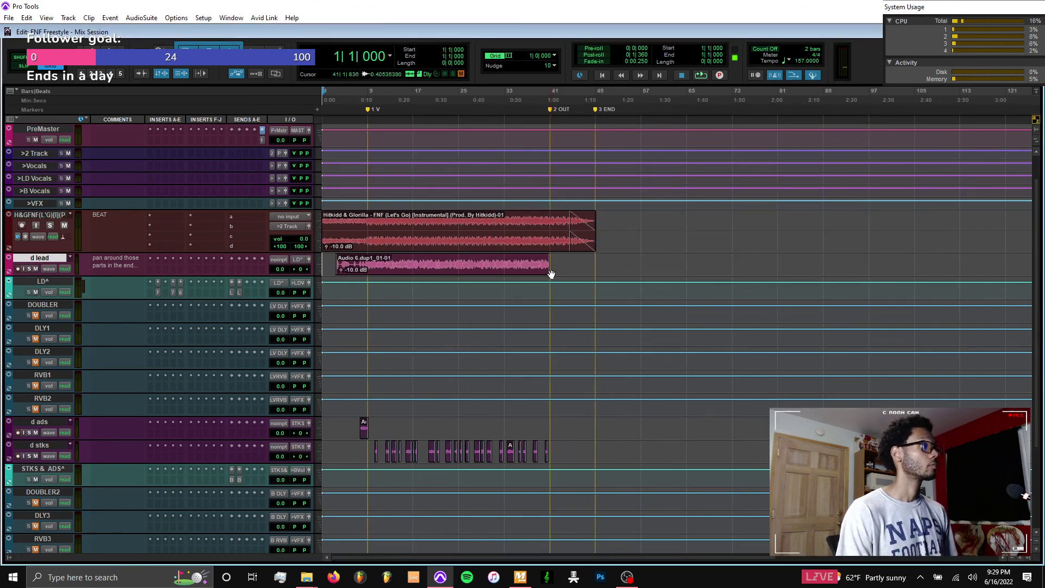
key("t")
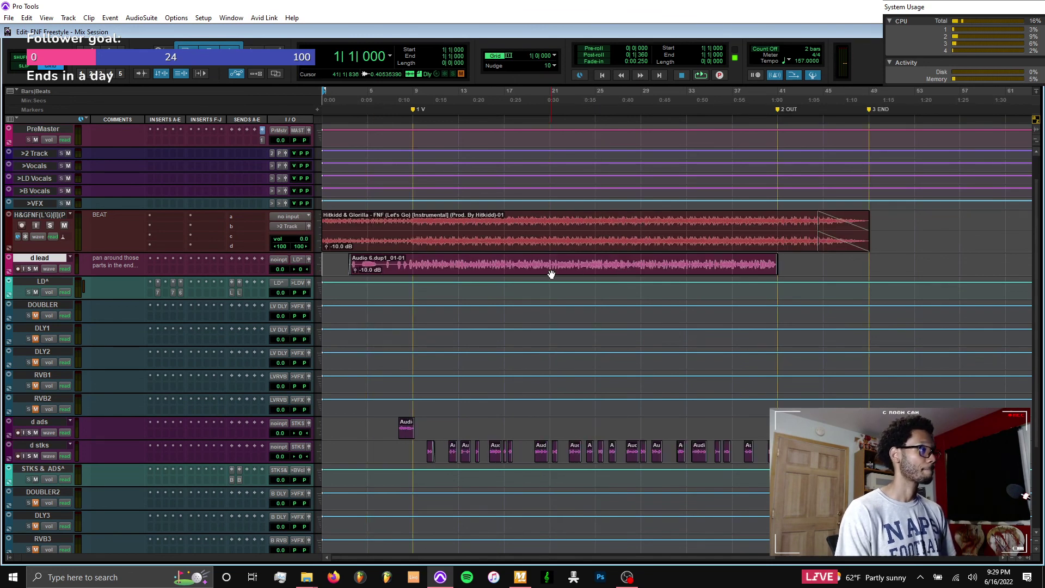
key("ctrl+equal")
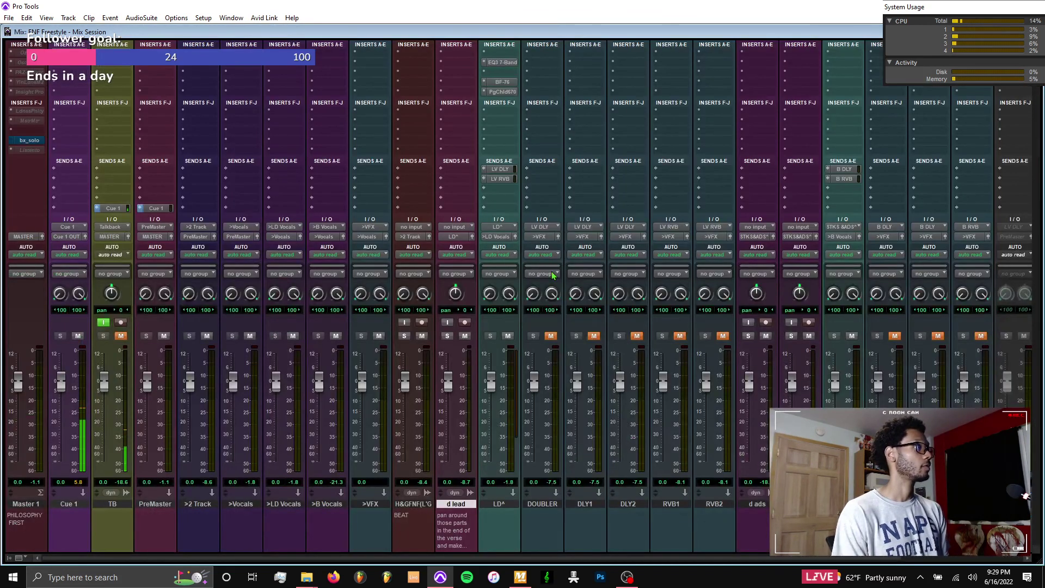
key("ctrl+equal")
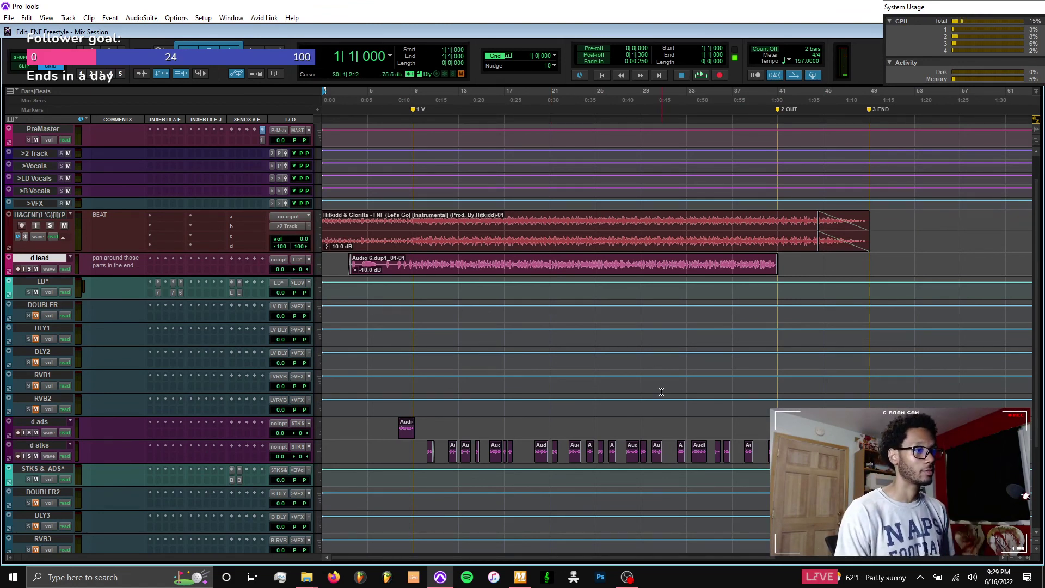
Switch to OBS and open the options for stopping the stream
left_click(628, 576)
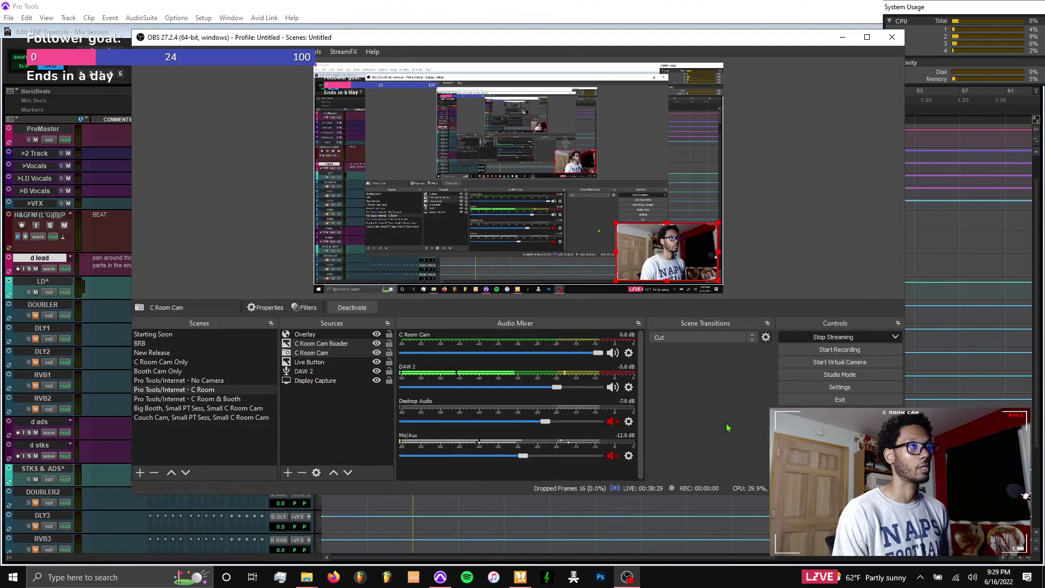
left_click(833, 337)
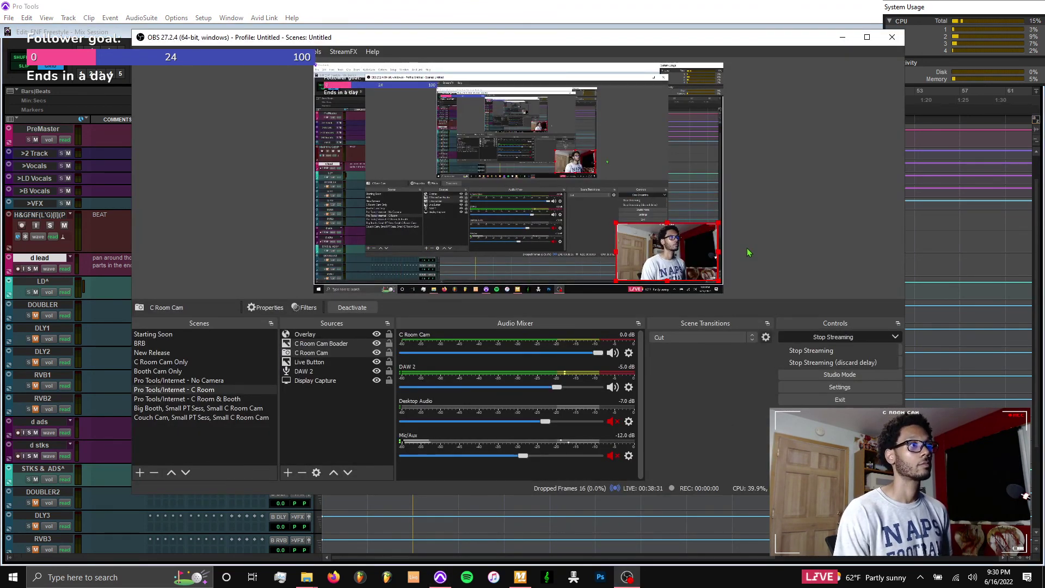